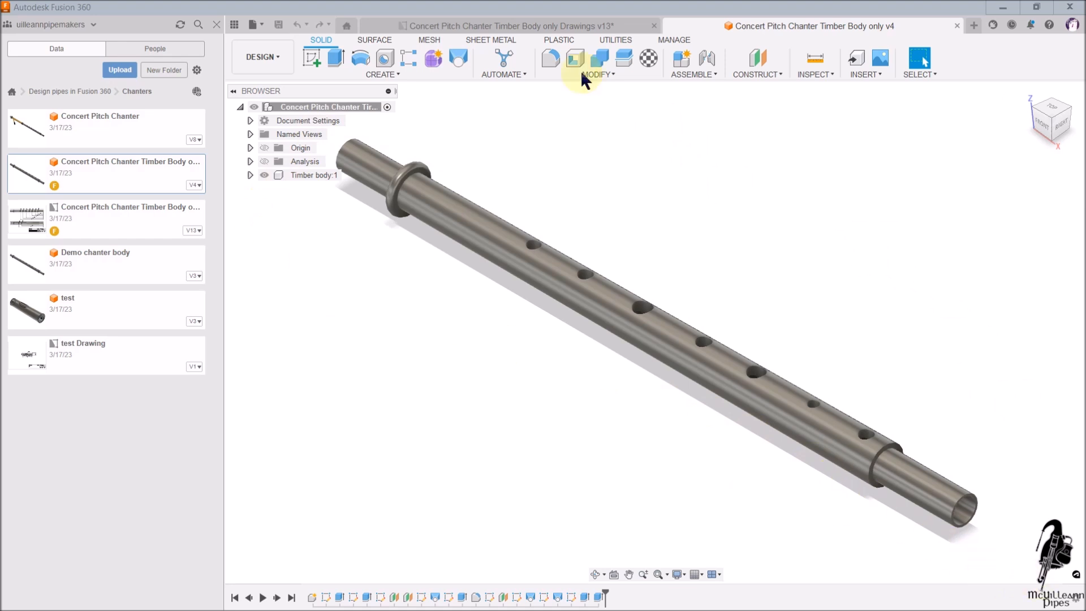
Review the three sheets of the existing chanter timber body drawing, with the data panel hidden
{"action": "left_click", "coordinate": [507, 29]}
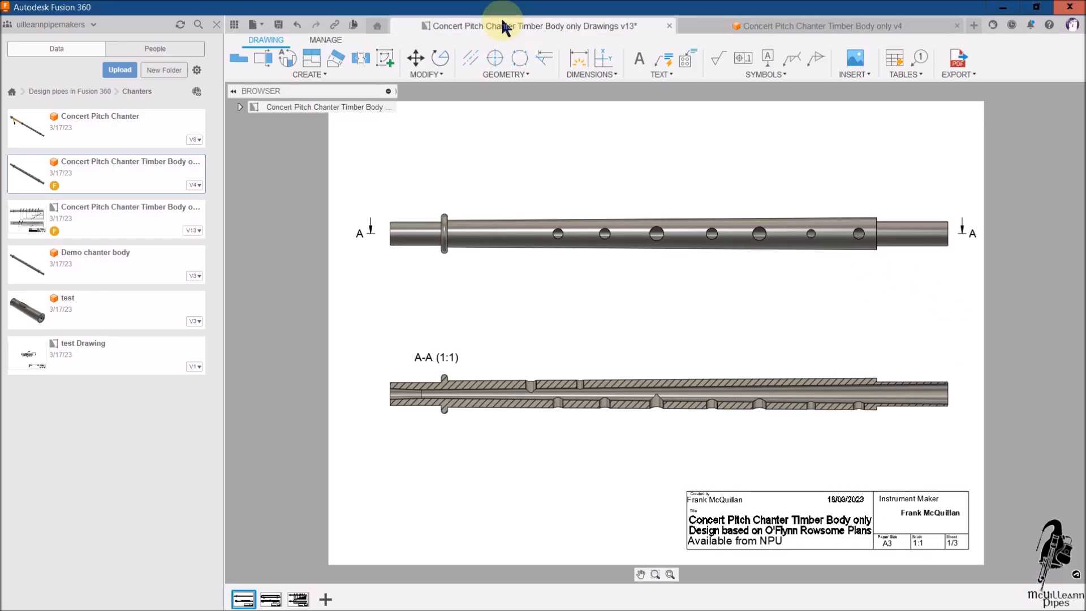
{"action": "left_click", "coordinate": [197, 69]}
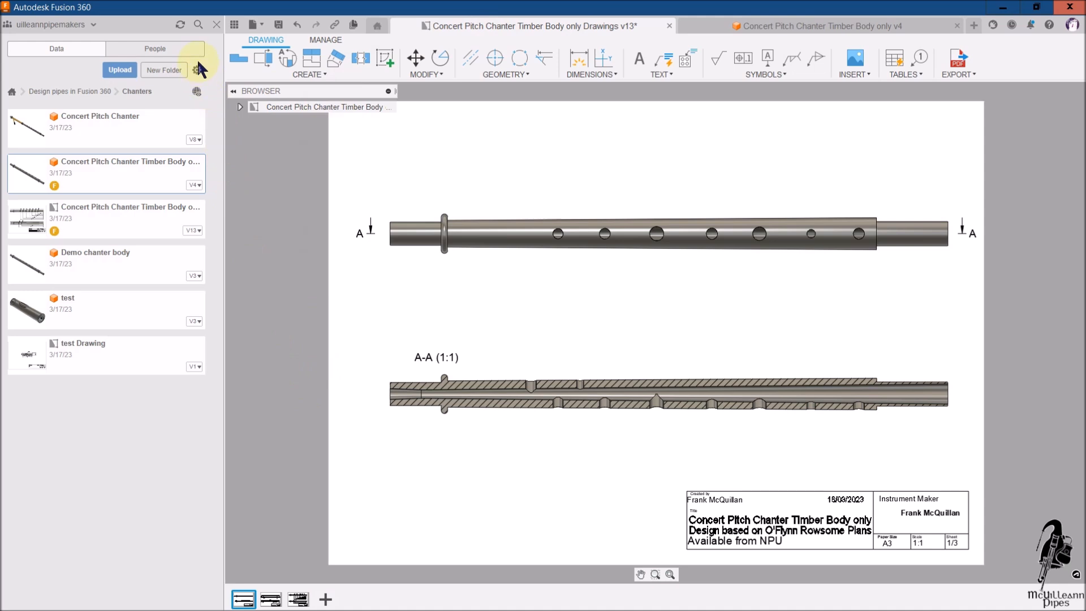
{"action": "left_click", "coordinate": [234, 25]}
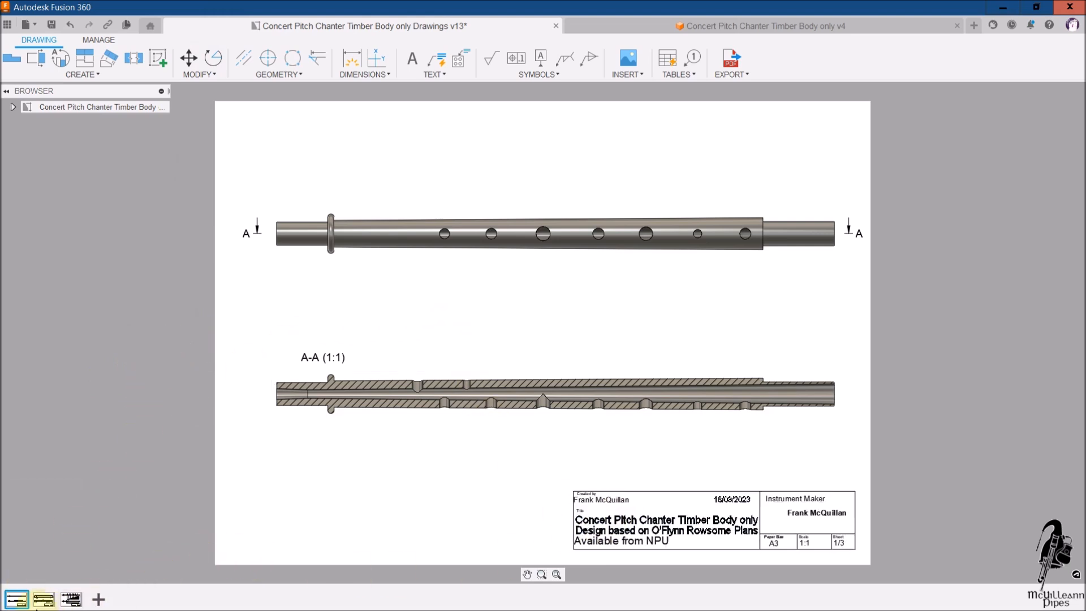
{"action": "left_click", "coordinate": [44, 600]}
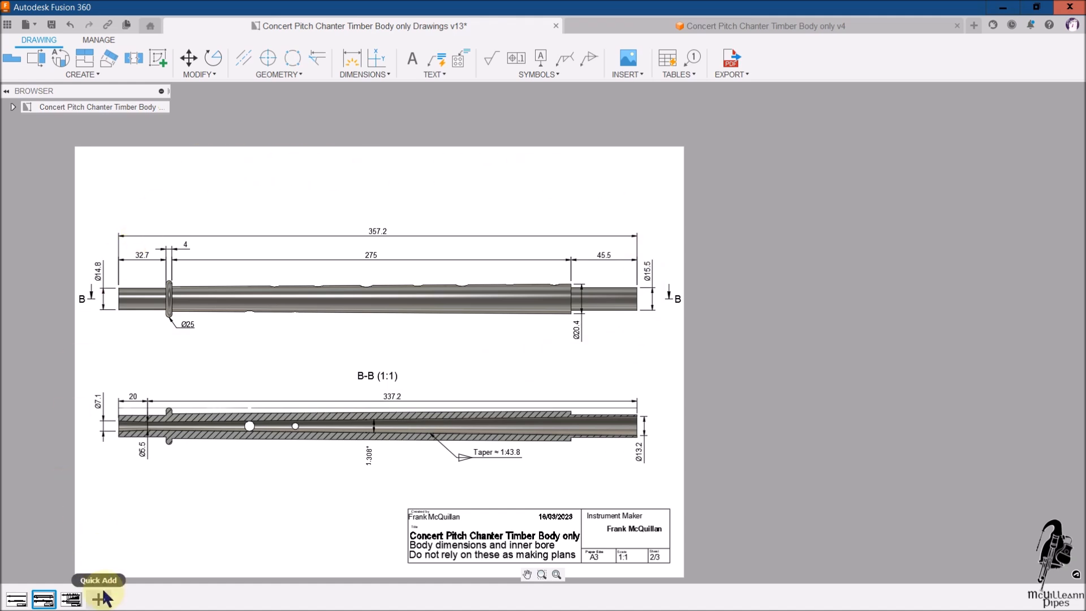
{"action": "left_click", "coordinate": [79, 602]}
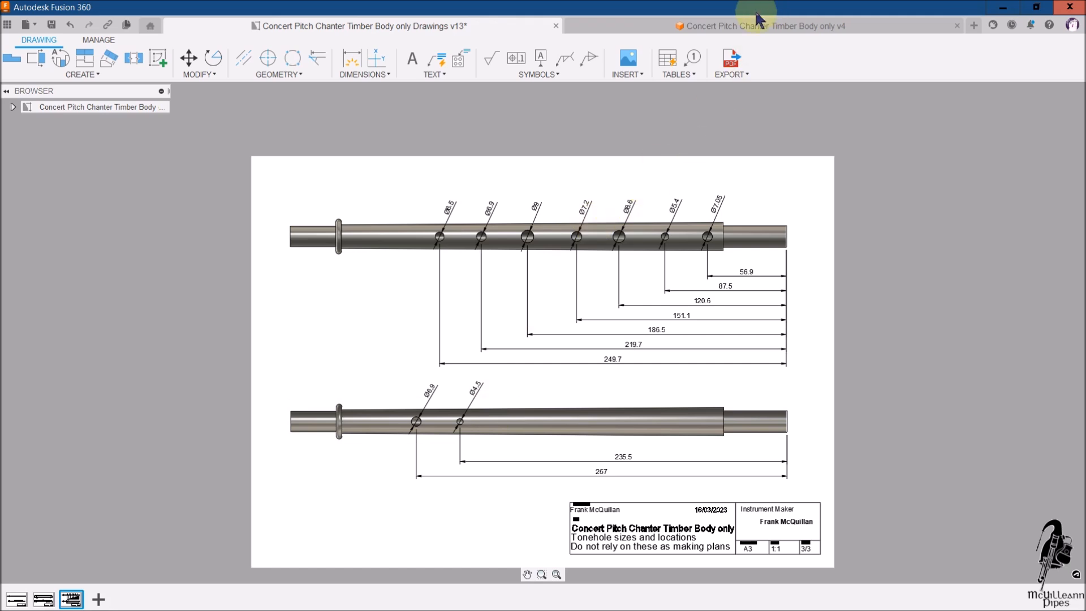
Create a new drawing from the timber body design: full assembly, from scratch, ISO standard, millimetres, A3 sheet
{"action": "left_click", "coordinate": [806, 23]}
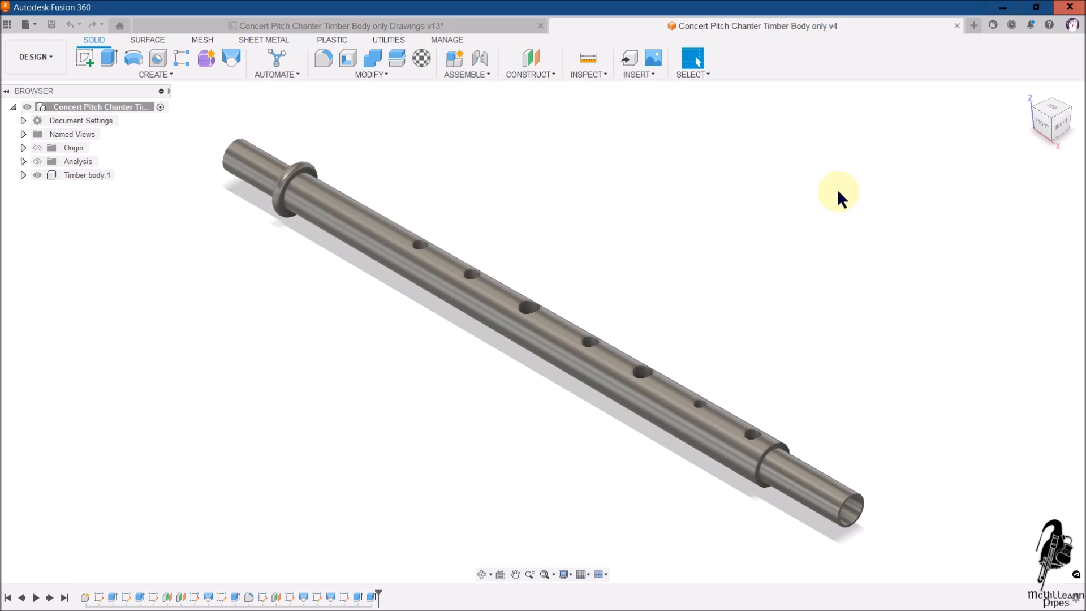
{"action": "left_click", "coordinate": [34, 24]}
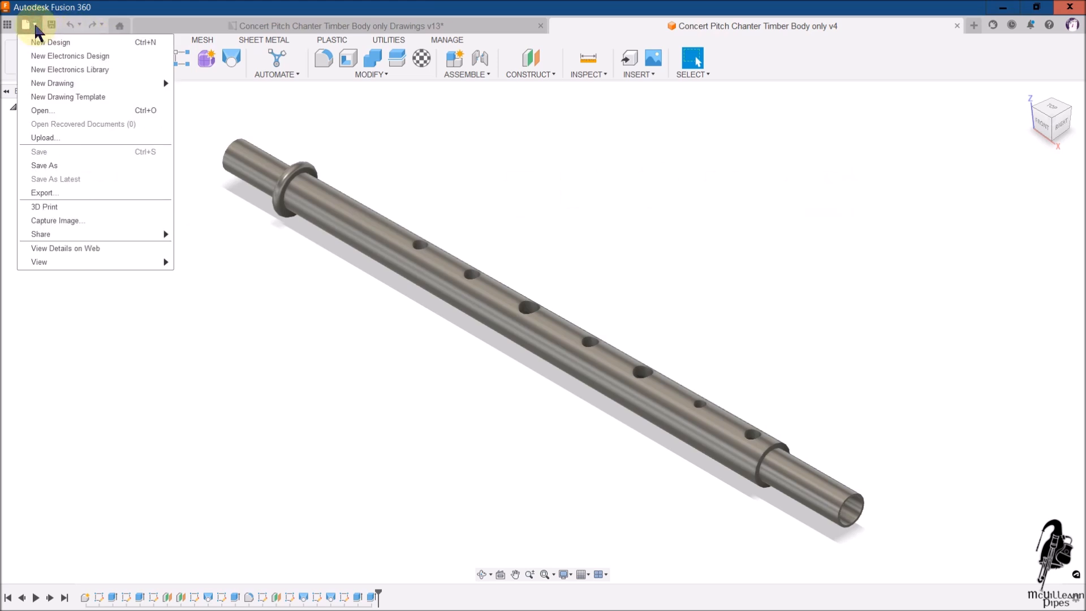
{"action": "mouse_move", "coordinate": [72, 84]}
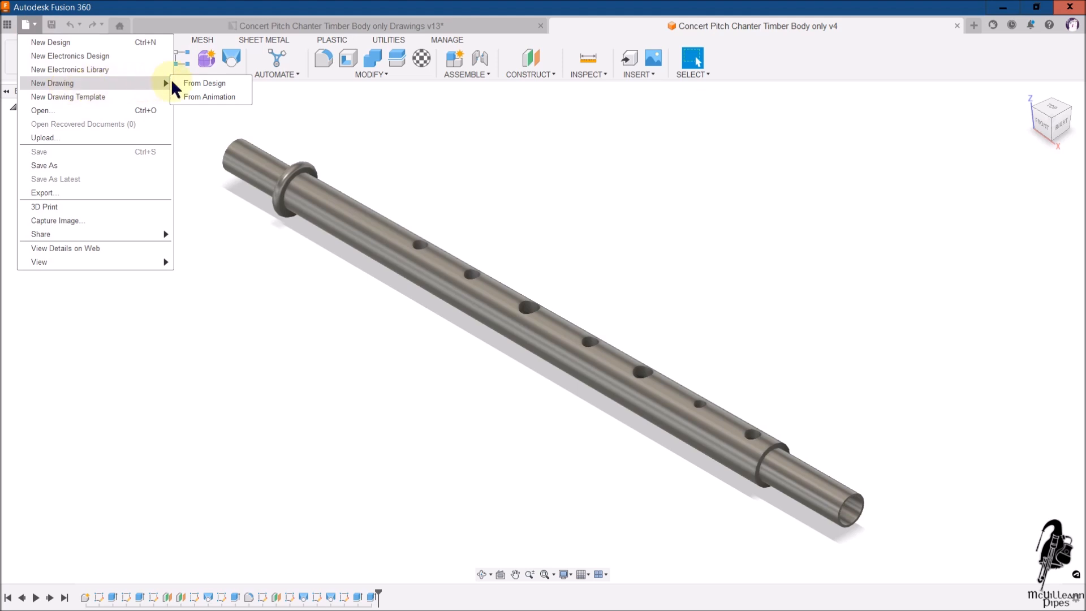
{"action": "left_click", "coordinate": [192, 84]}
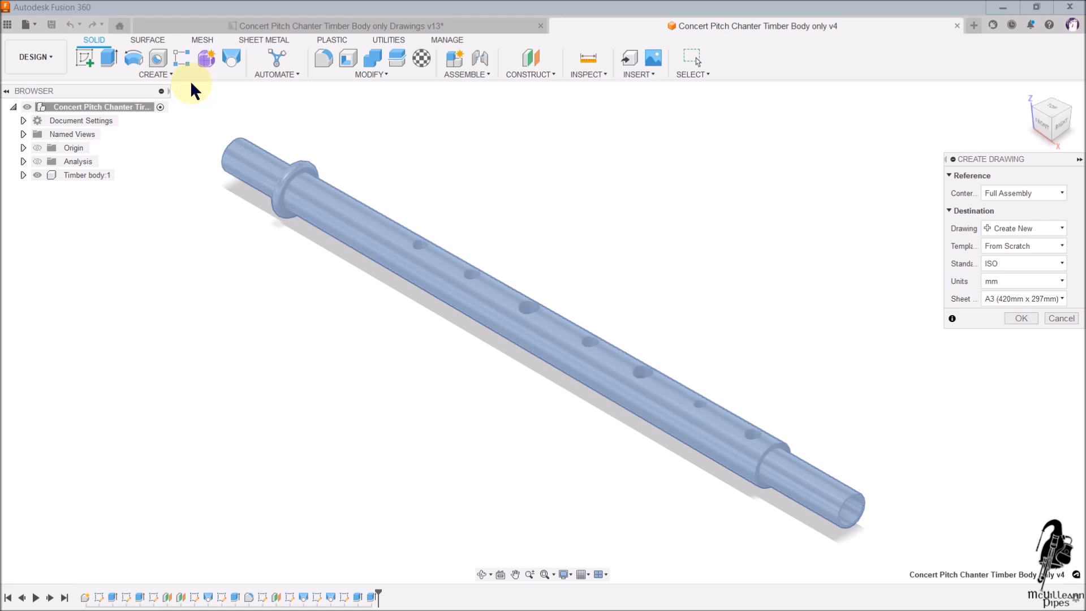
{"action": "left_click_drag", "start_coordinate": [1000, 160], "coordinate": [760, 173]}
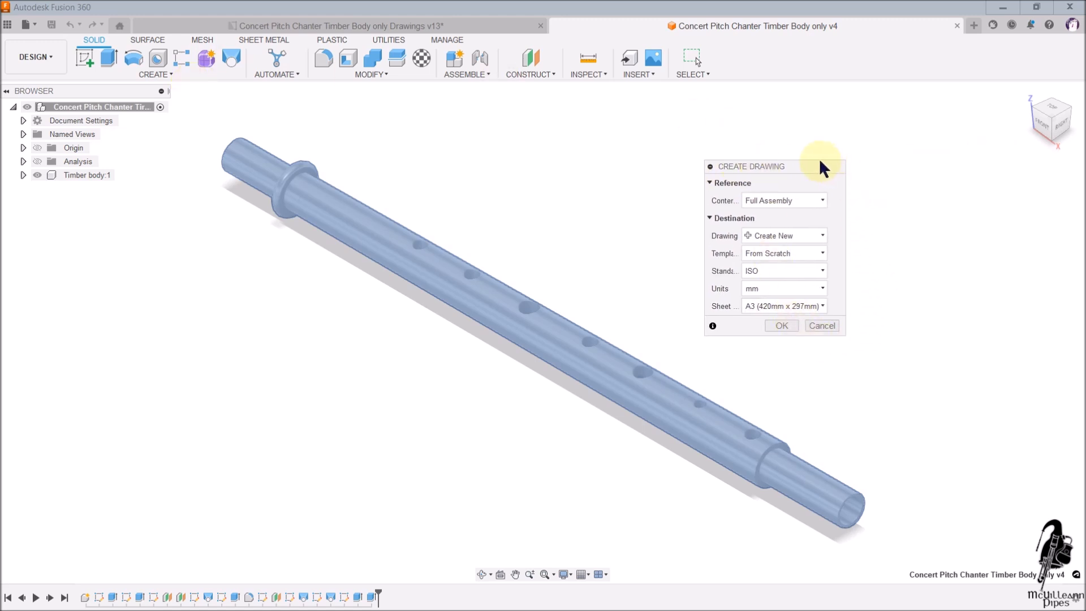
{"action": "left_click", "coordinate": [783, 270]}
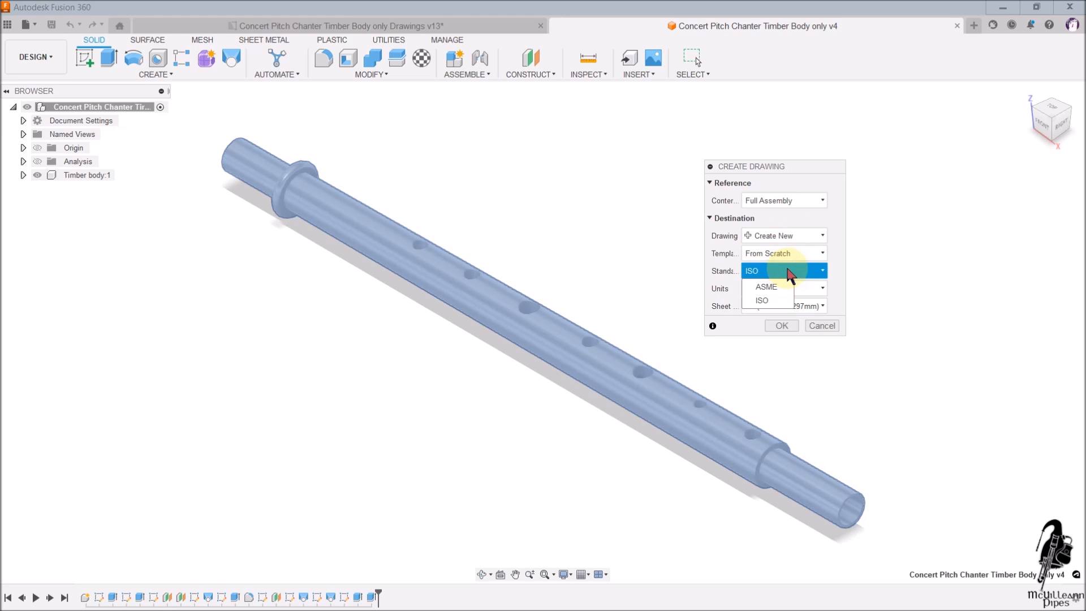
{"action": "left_click", "coordinate": [790, 272]}
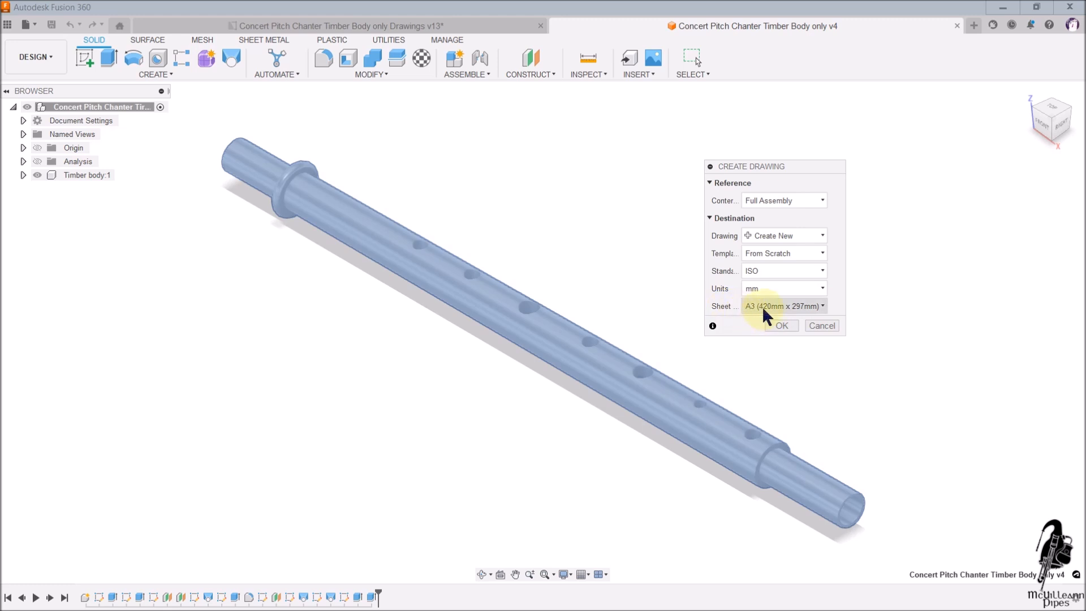
{"action": "left_click", "coordinate": [789, 327]}
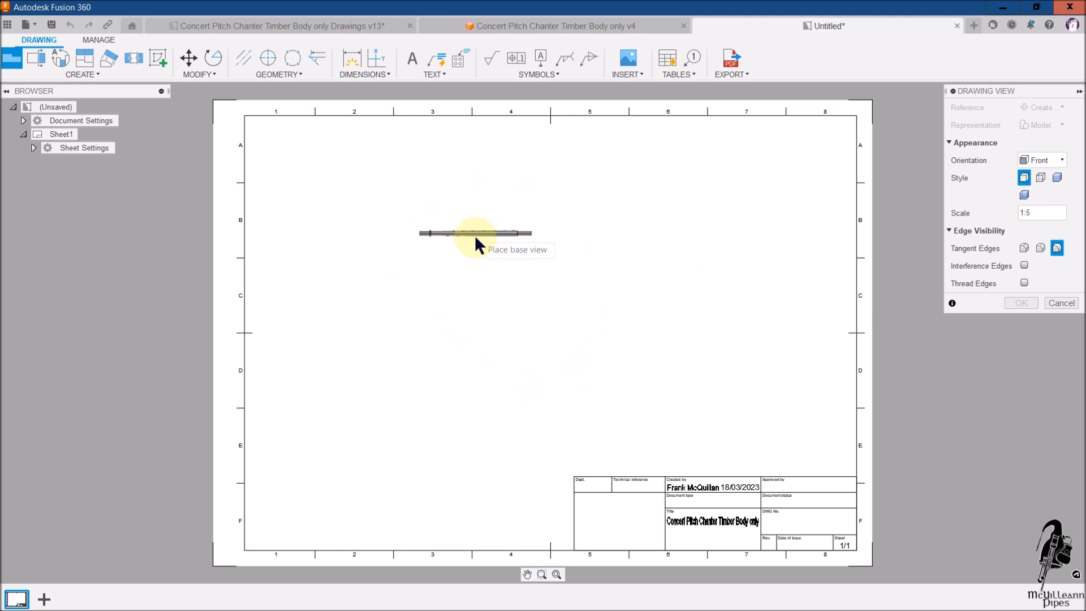
Place a front base view of the chanter body in the middle of the sheet at 1:1 scale
{"action": "left_click", "coordinate": [545, 296]}
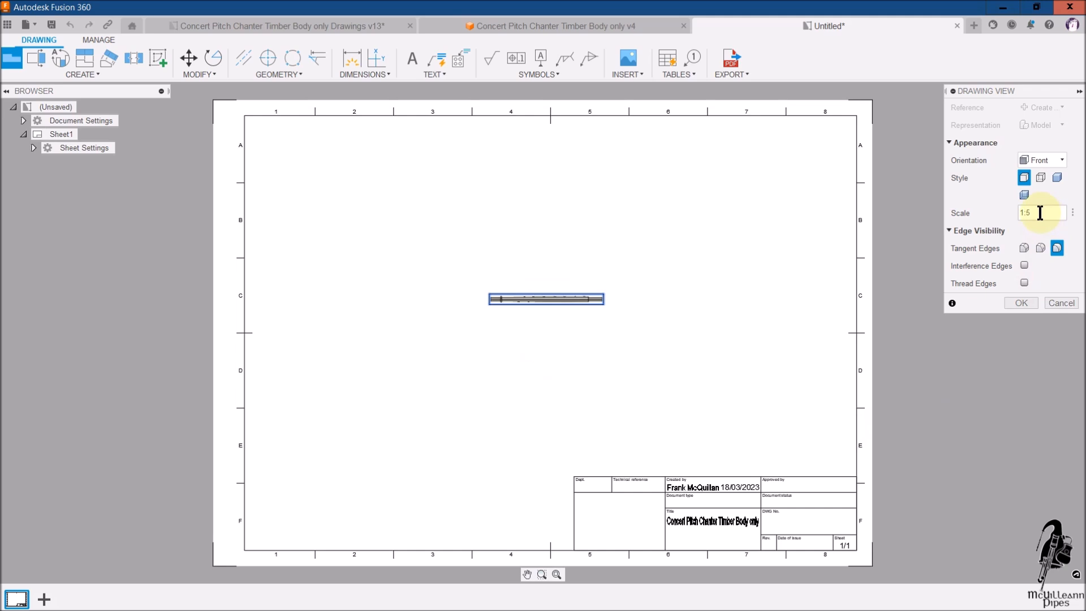
{"action": "left_click", "coordinate": [1072, 213]}
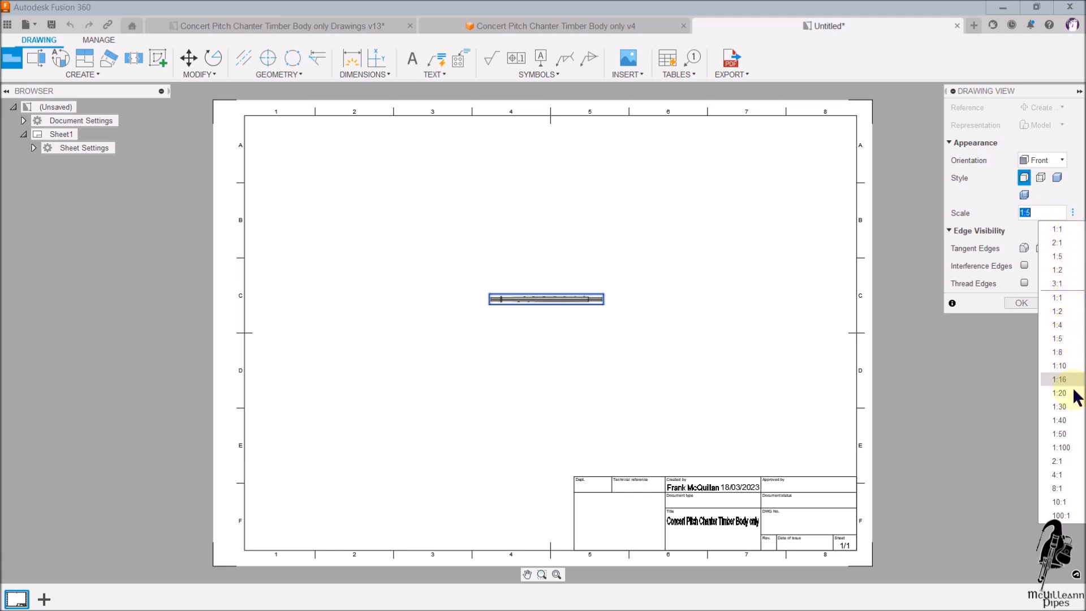
{"action": "left_click", "coordinate": [1057, 229]}
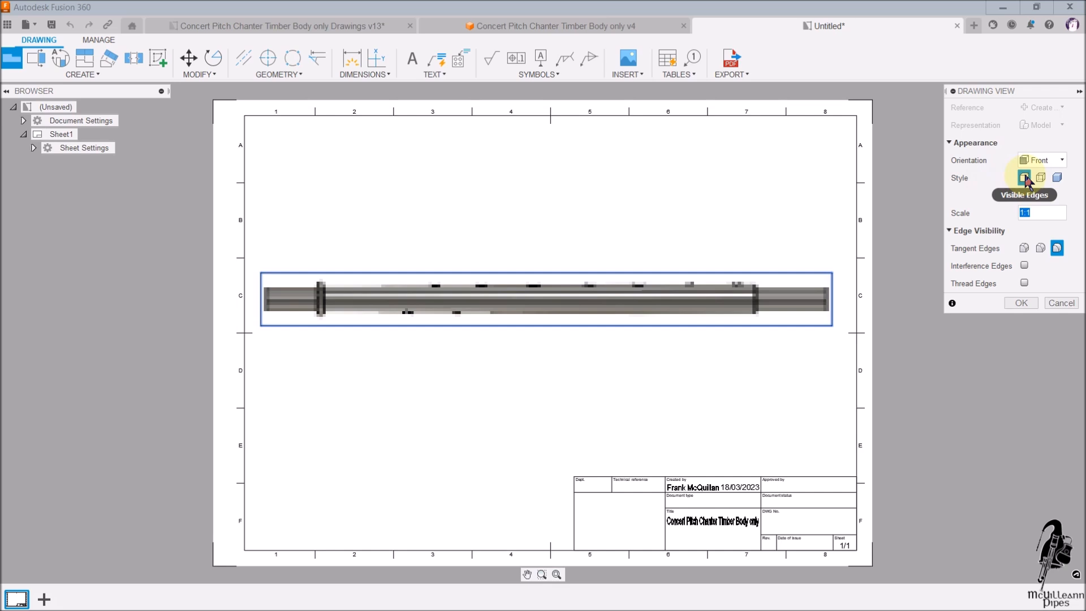
{"action": "left_click", "coordinate": [1022, 303]}
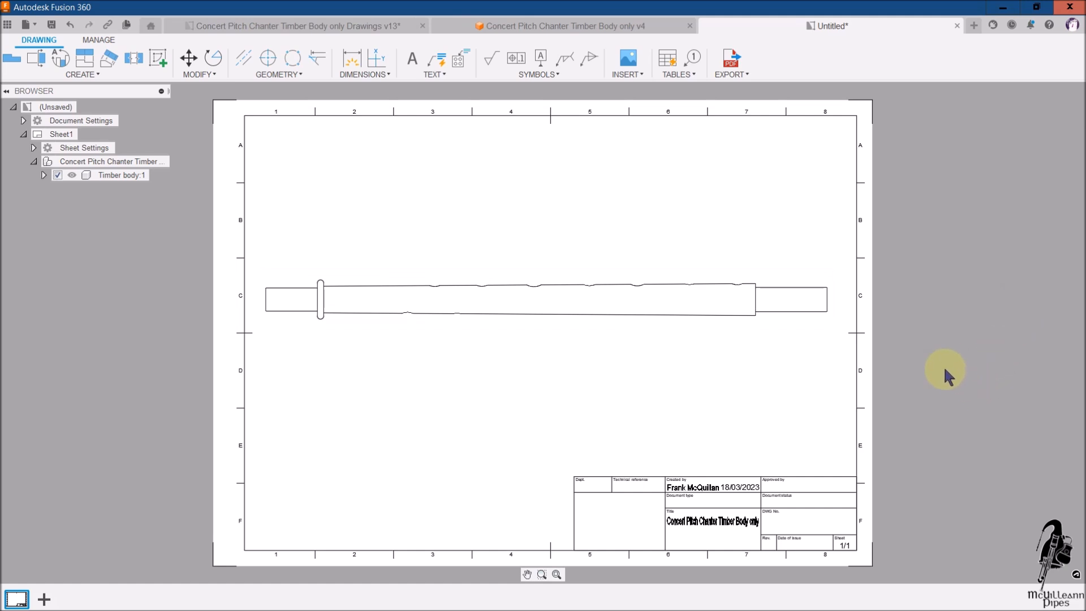
Change the base view's style from visible edges to shaded
{"action": "double_click", "coordinate": [680, 323]}
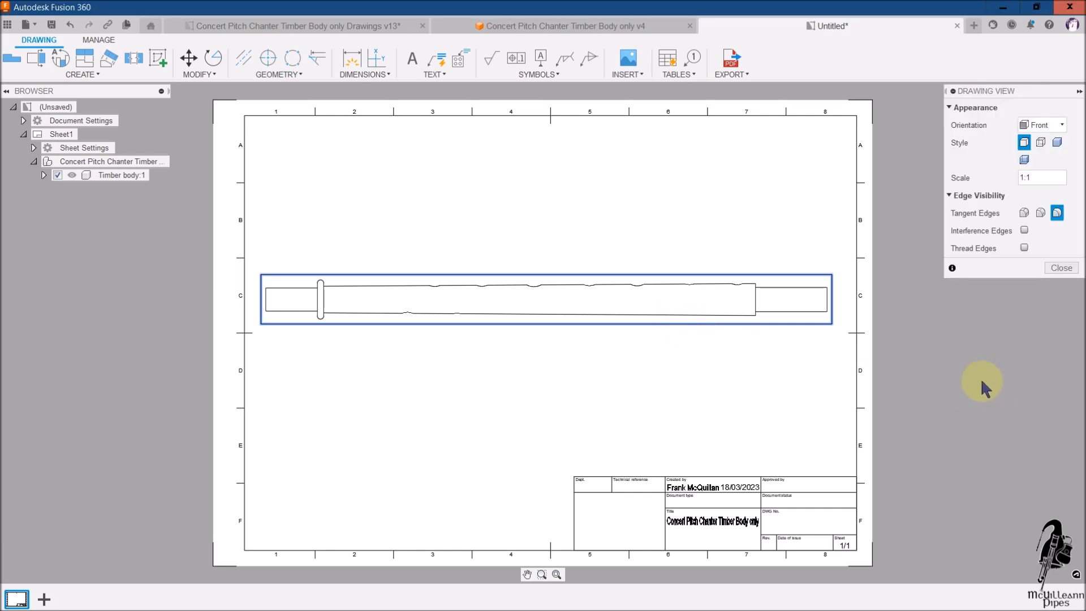
{"action": "left_click", "coordinate": [1057, 144]}
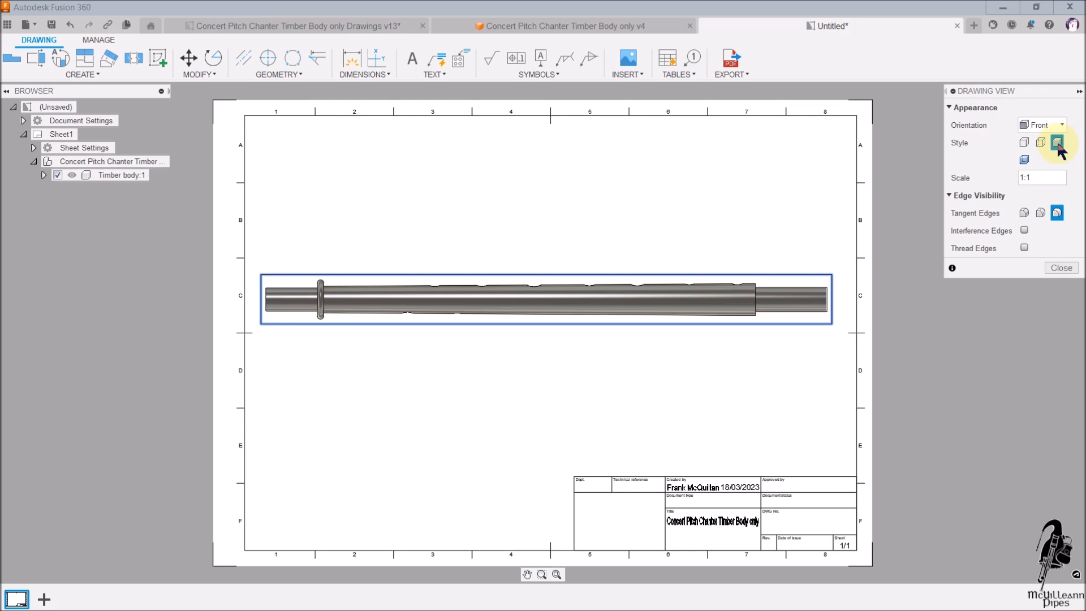
{"action": "left_click", "coordinate": [1062, 268]}
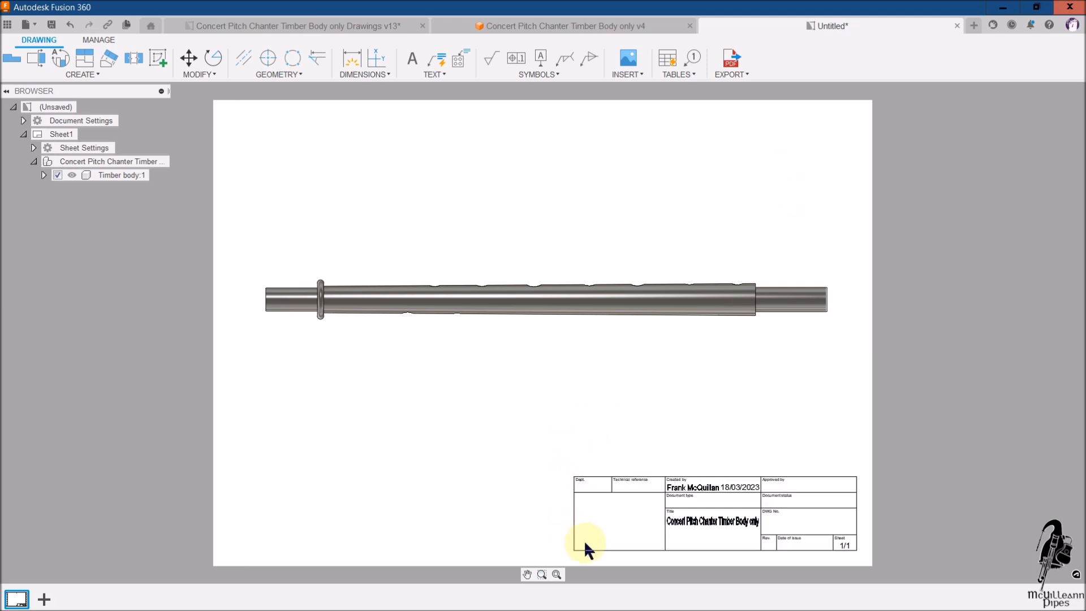
Delete the default title block from the sheet
{"action": "left_click", "coordinate": [695, 546]}
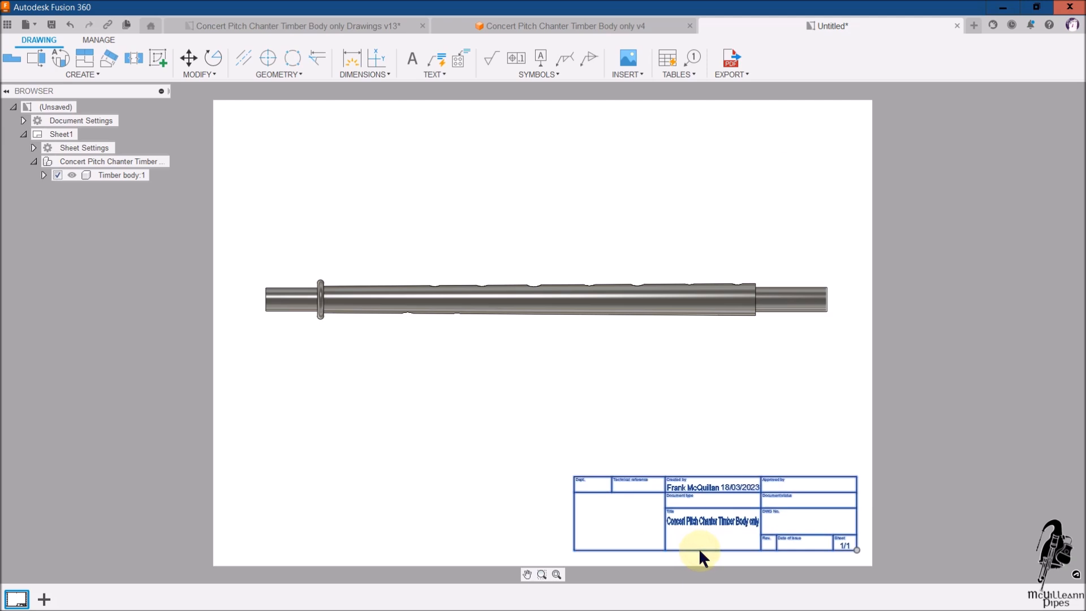
{"action": "left_click", "coordinate": [747, 394]}
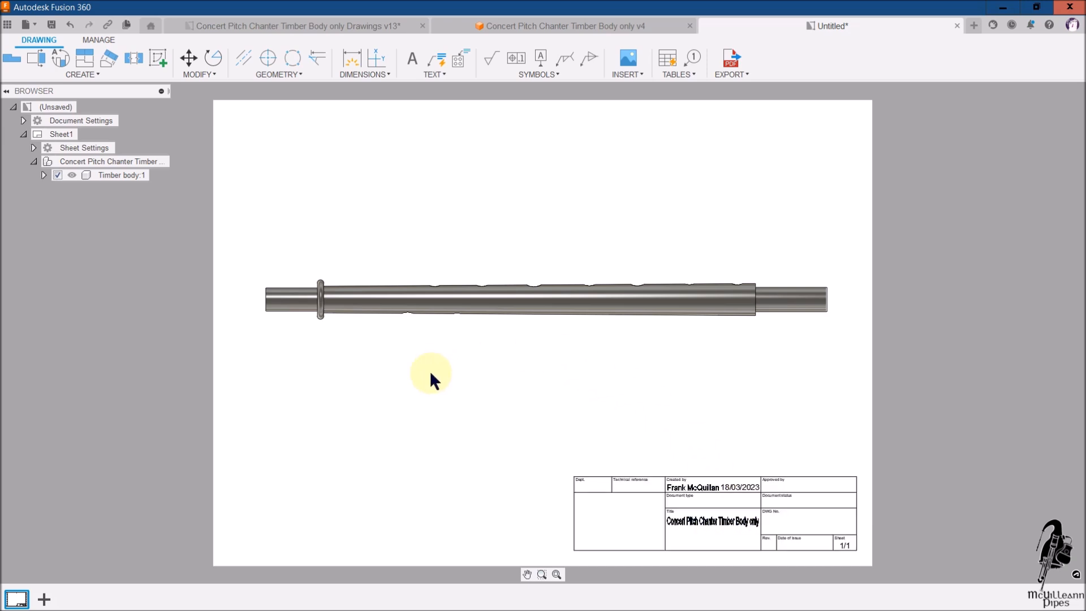
{"action": "left_click", "coordinate": [805, 480]}
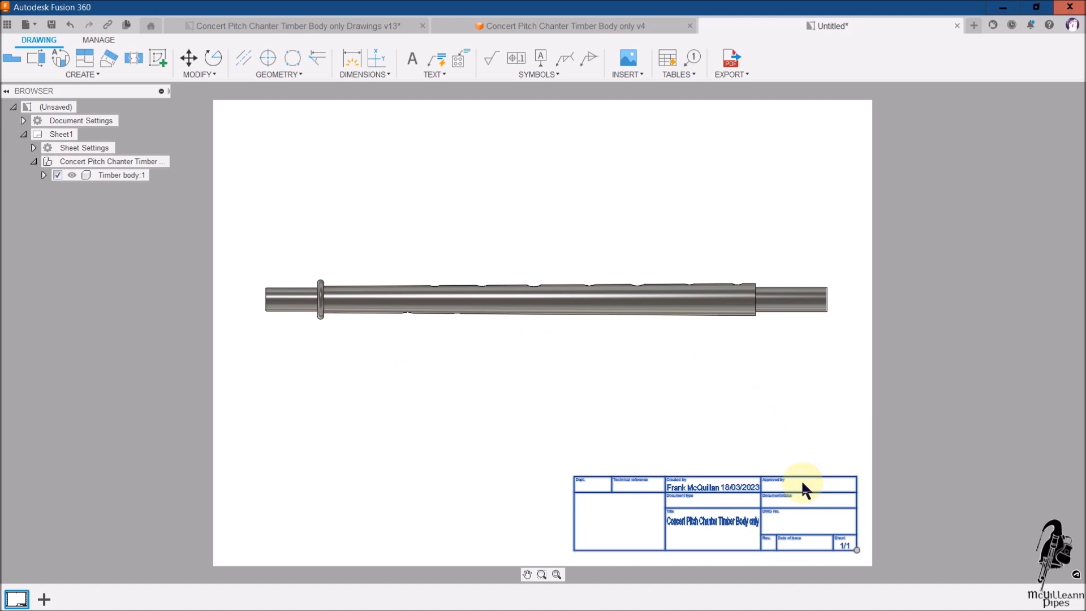
{"action": "key", "text": "Delete"}
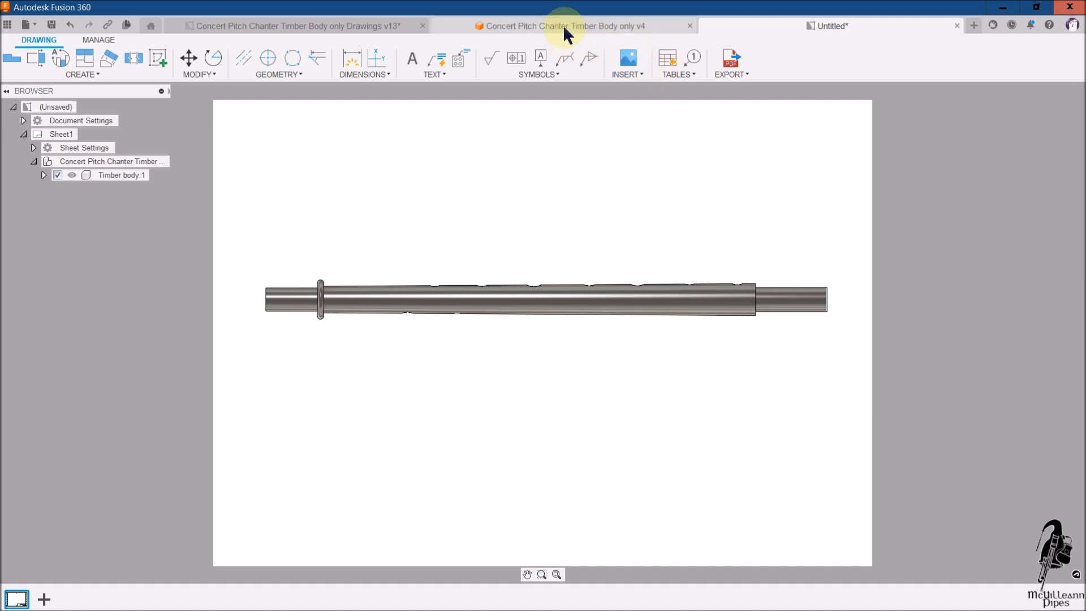
Consult the first sheet of the finished drawing and set the new drawing's base view orientation to TOP
{"action": "left_click", "coordinate": [337, 27]}
{"action": "left_click", "coordinate": [16, 599]}
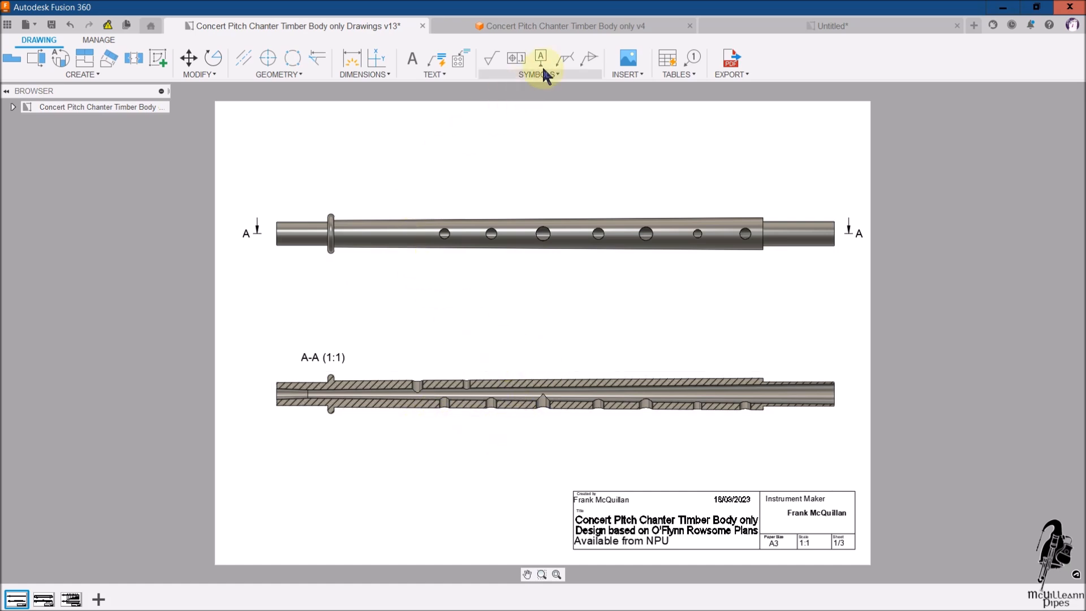
{"action": "left_click", "coordinate": [796, 30]}
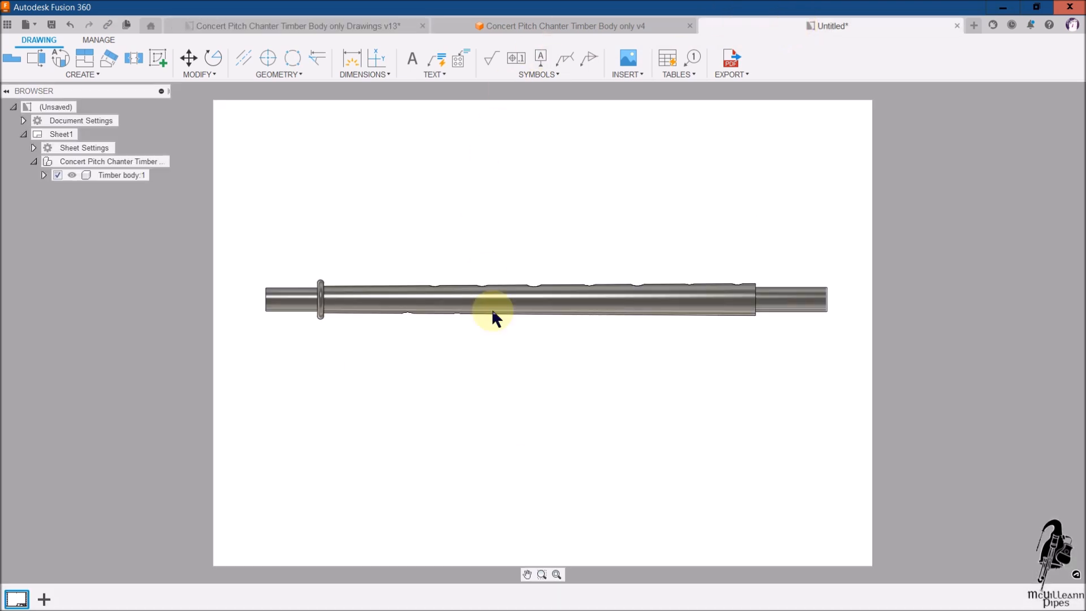
{"action": "left_click", "coordinate": [691, 326]}
{"action": "left_click", "coordinate": [690, 321]}
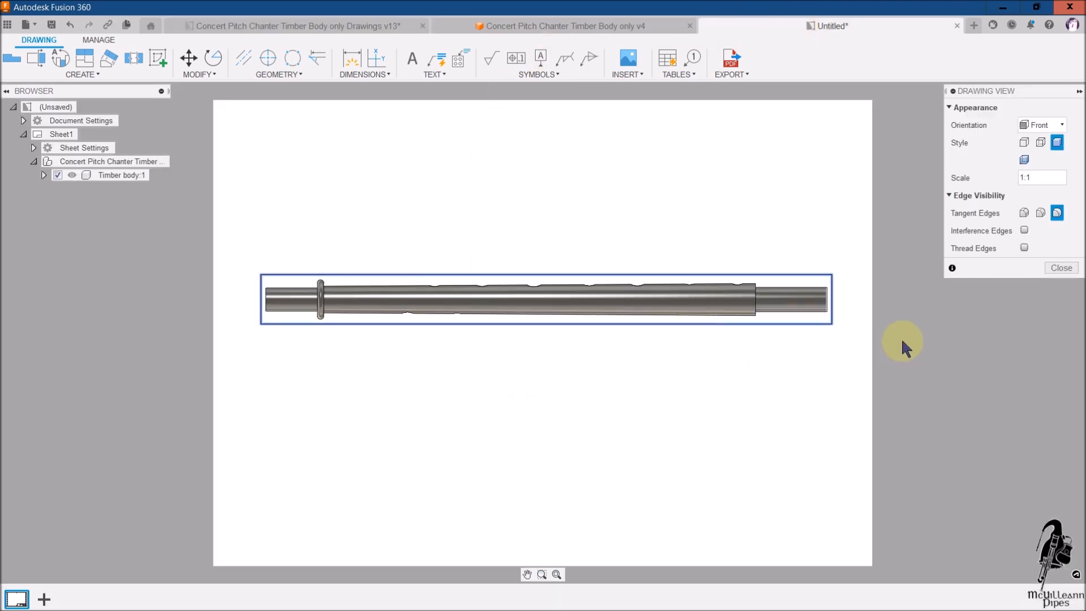
{"action": "left_click", "coordinate": [1063, 127]}
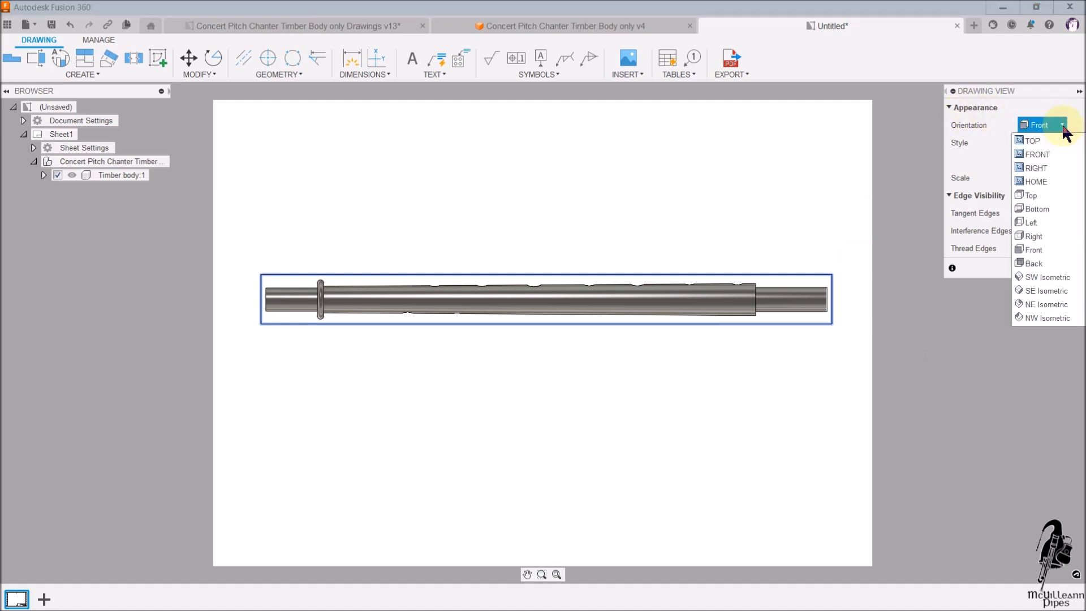
{"action": "left_click", "coordinate": [1052, 138]}
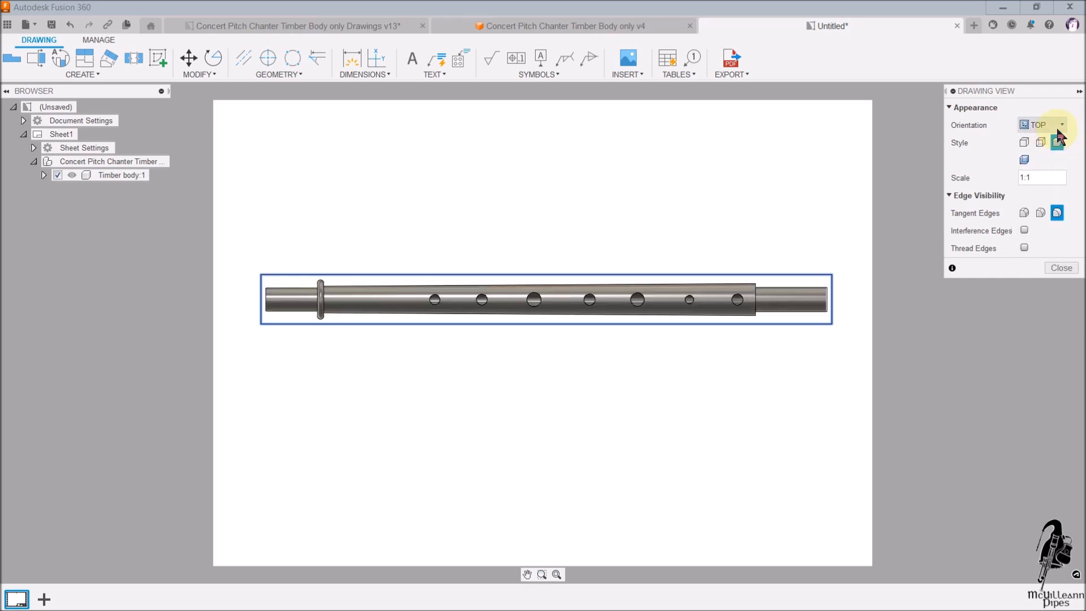
Try the RIGHT orientation on the base view, restore TOP, and finish editing the view
{"action": "left_click", "coordinate": [1062, 126]}
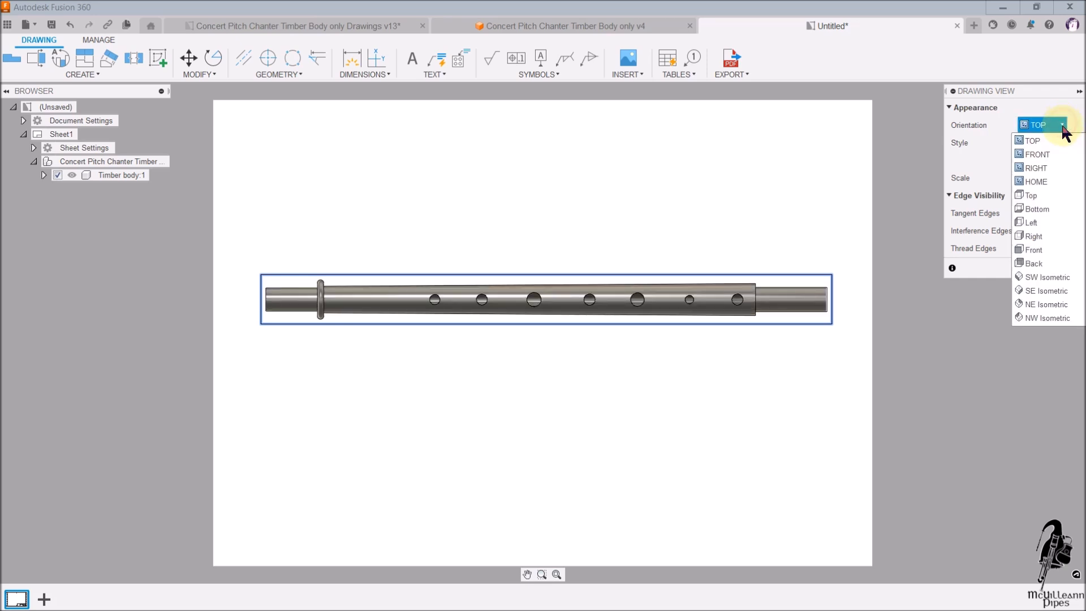
{"action": "left_click", "coordinate": [1039, 167]}
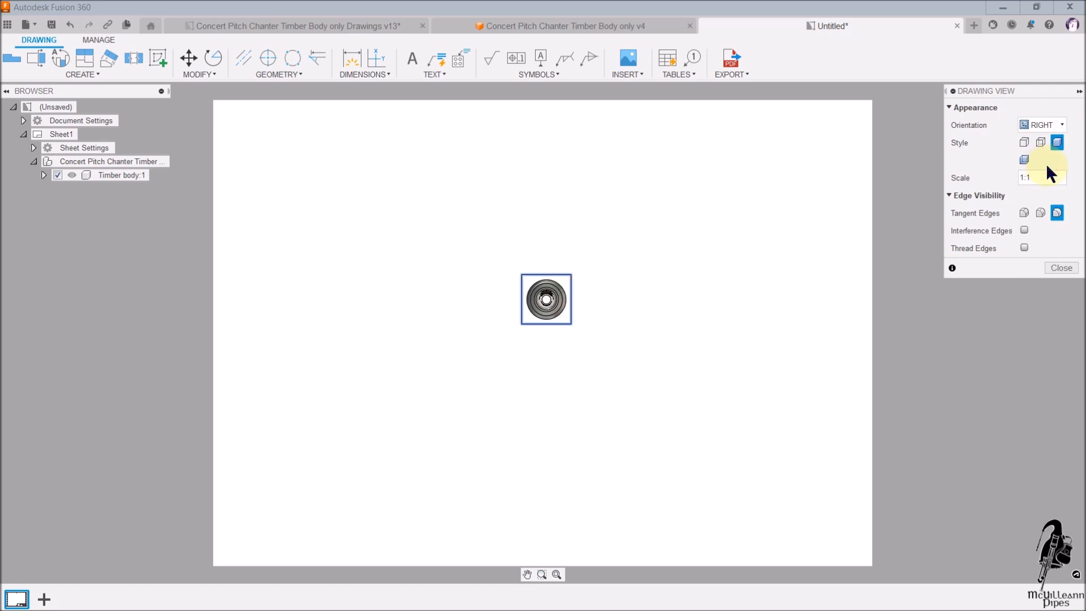
{"action": "left_click", "coordinate": [1062, 126]}
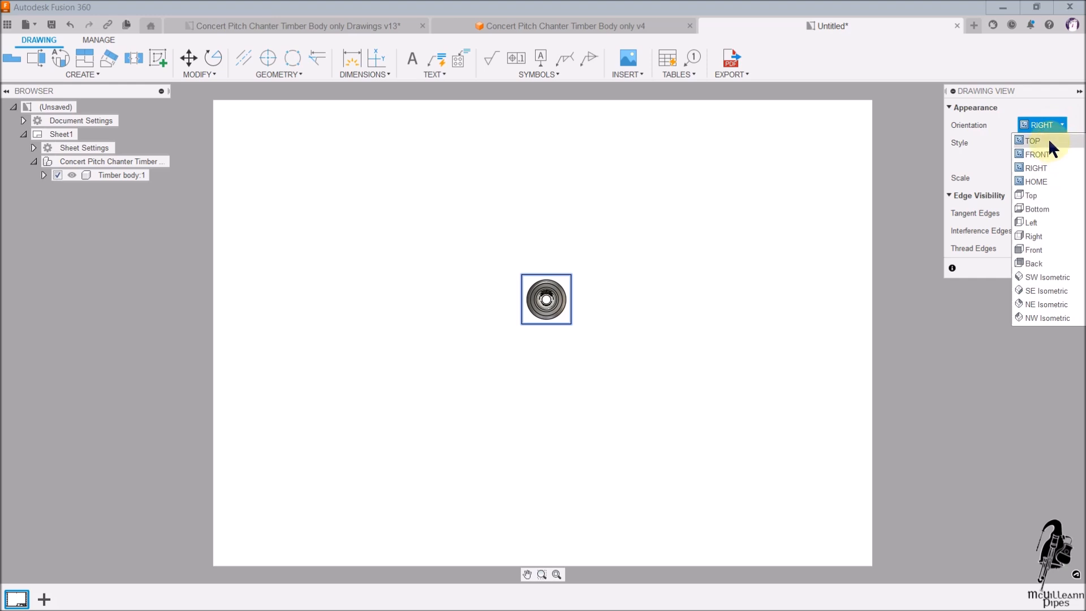
{"action": "left_click", "coordinate": [1049, 142]}
{"action": "left_click", "coordinate": [1055, 144]}
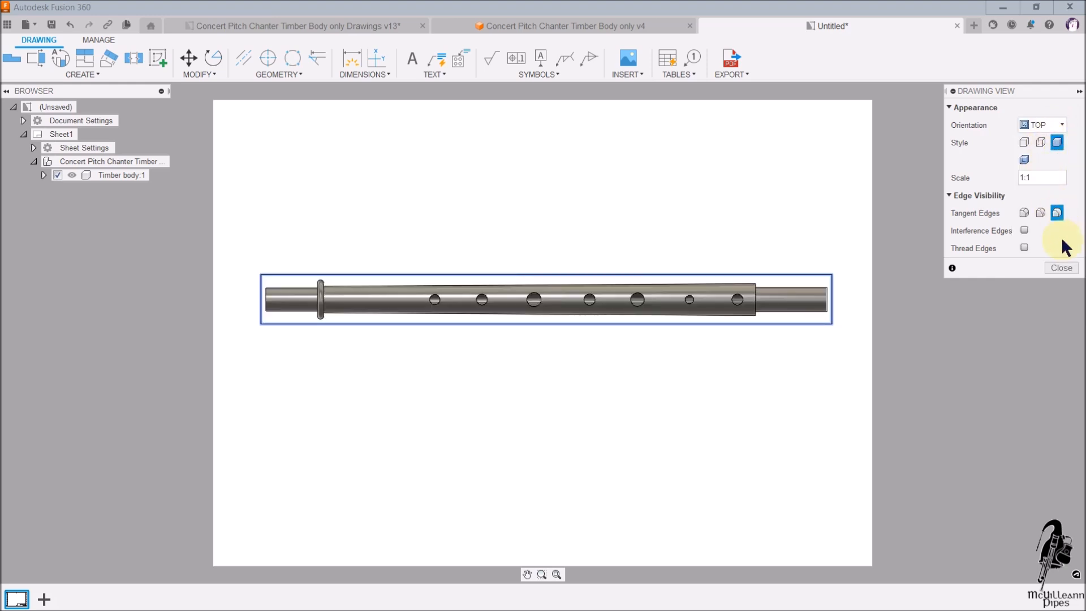
{"action": "left_click", "coordinate": [1060, 268]}
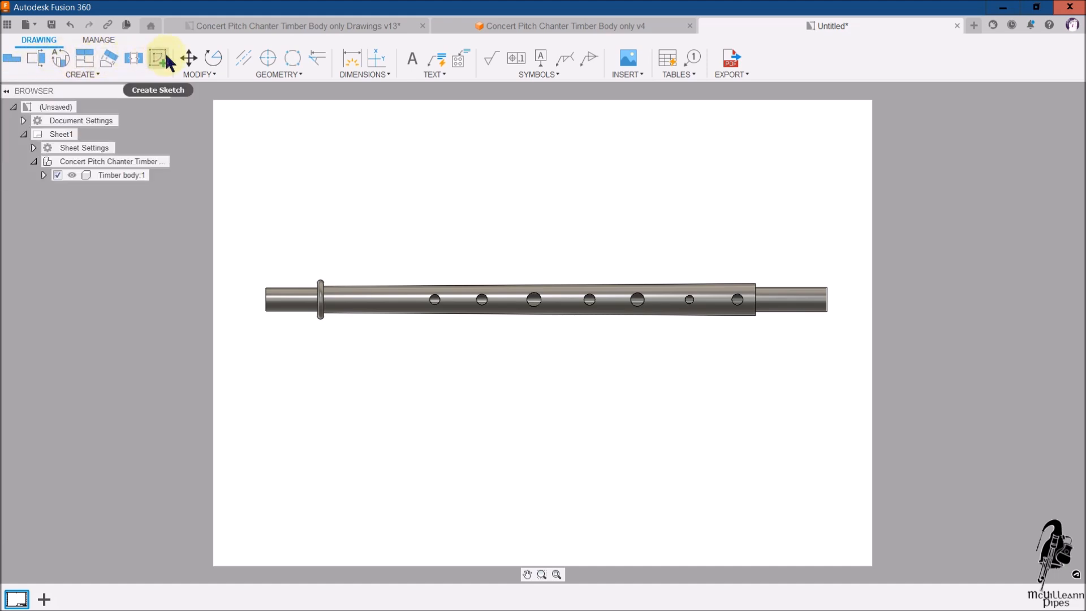
Create a full-depth section view A along the chanter's horizontal centreline, spanning its whole length, and place it below the base view
{"action": "left_click", "coordinate": [100, 73]}
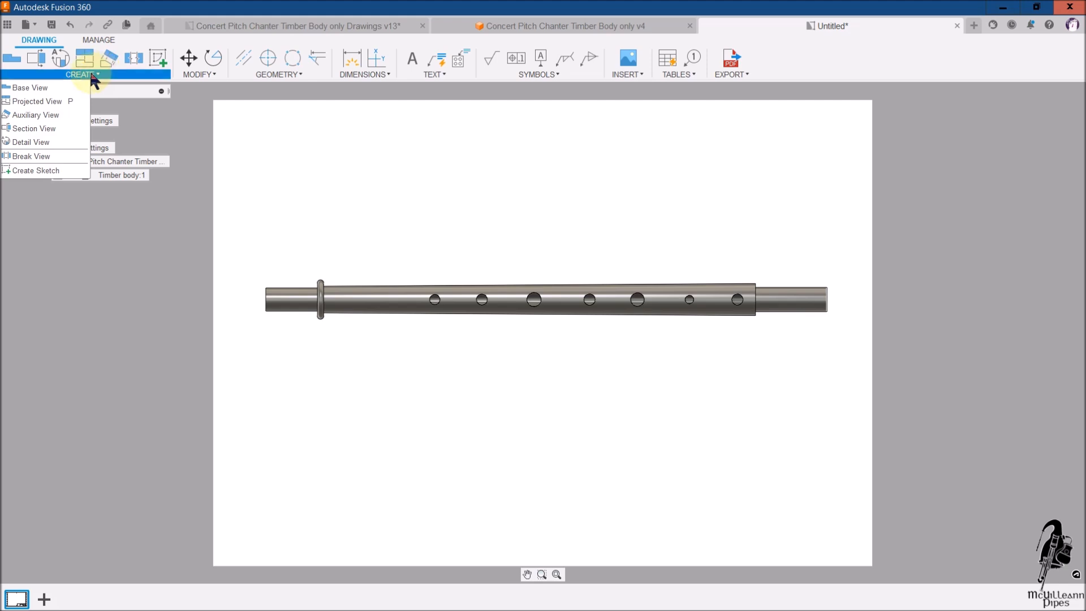
{"action": "left_click", "coordinate": [42, 66]}
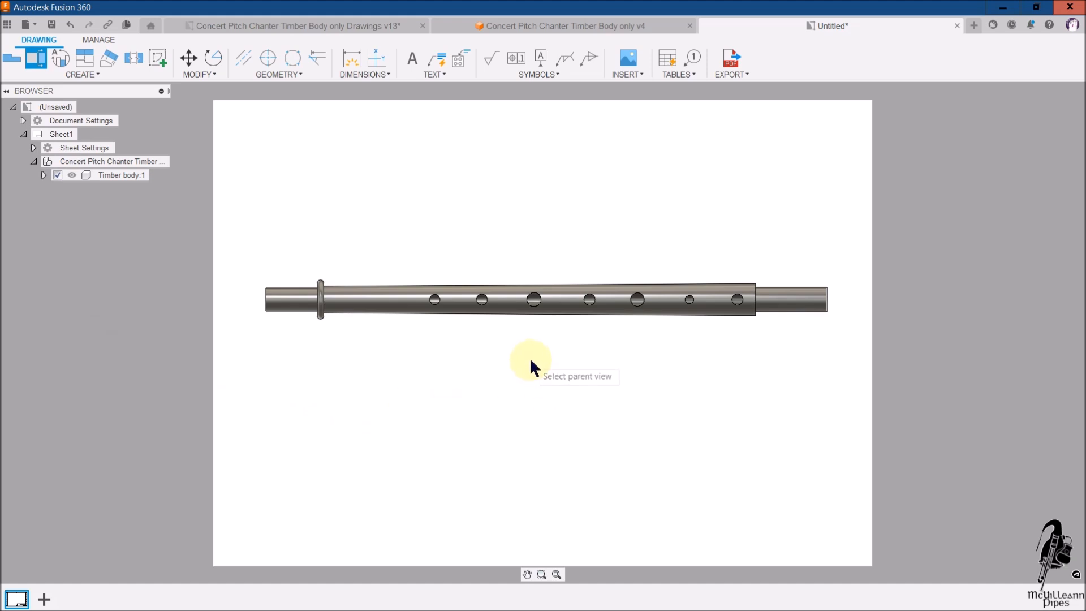
{"action": "left_click", "coordinate": [541, 323]}
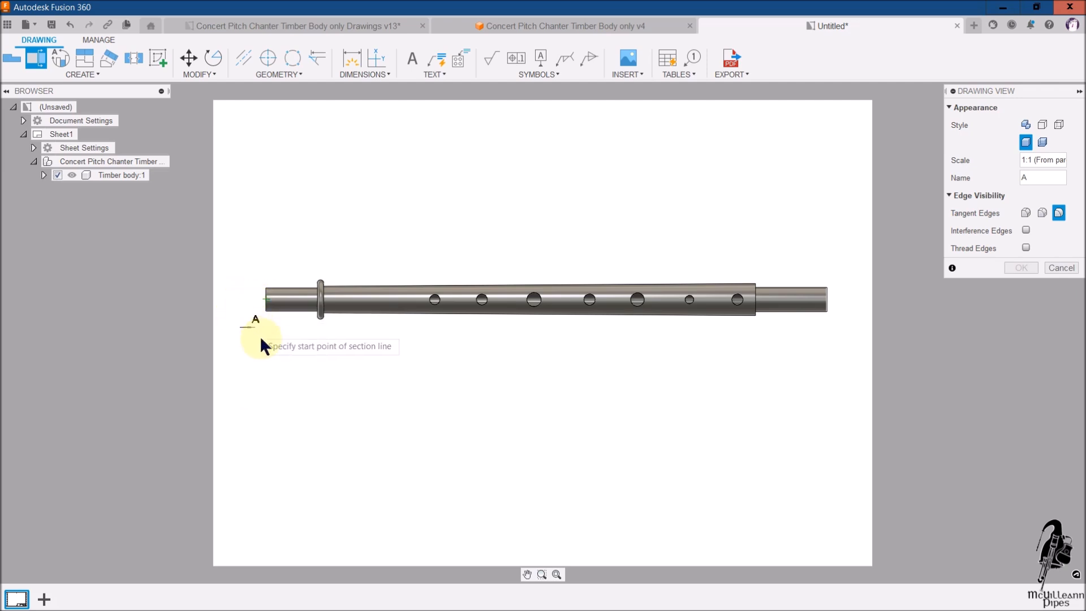
{"action": "left_click", "coordinate": [265, 299]}
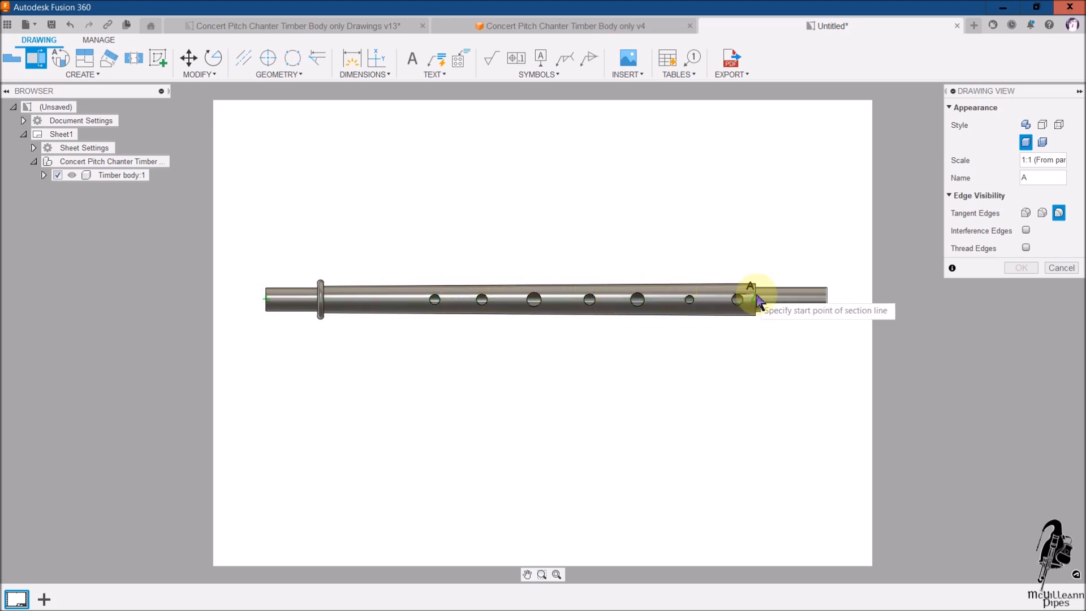
{"action": "left_click", "coordinate": [235, 299]}
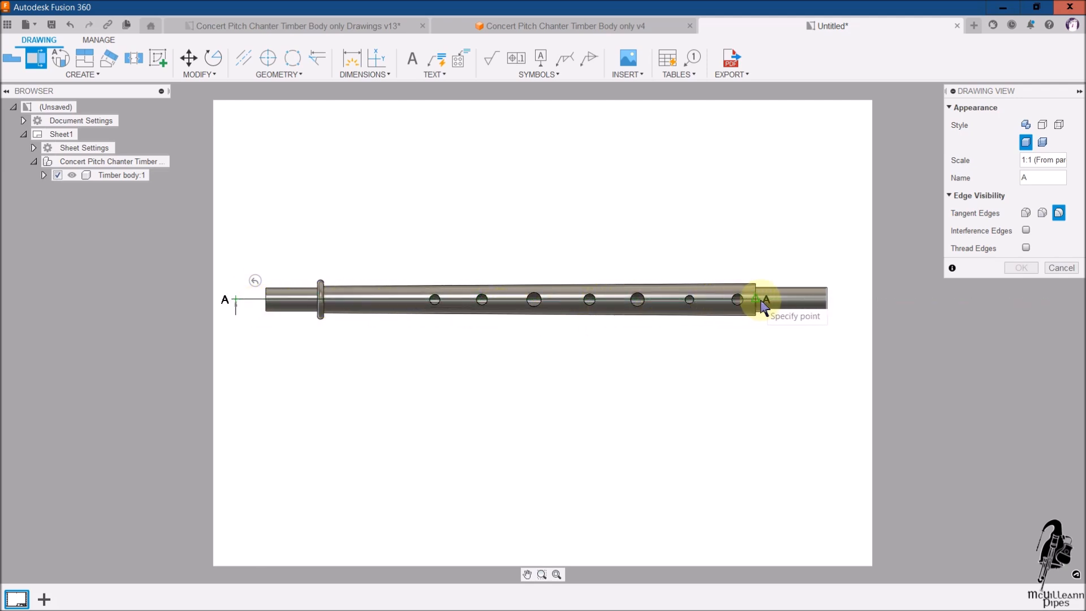
{"action": "left_click", "coordinate": [860, 299]}
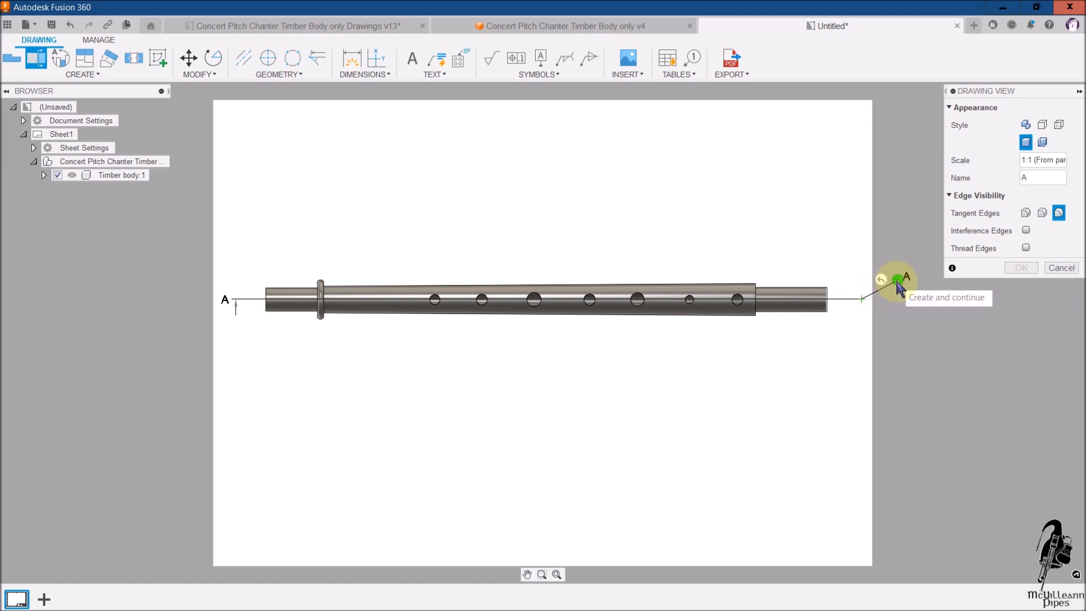
{"action": "left_click", "coordinate": [898, 281]}
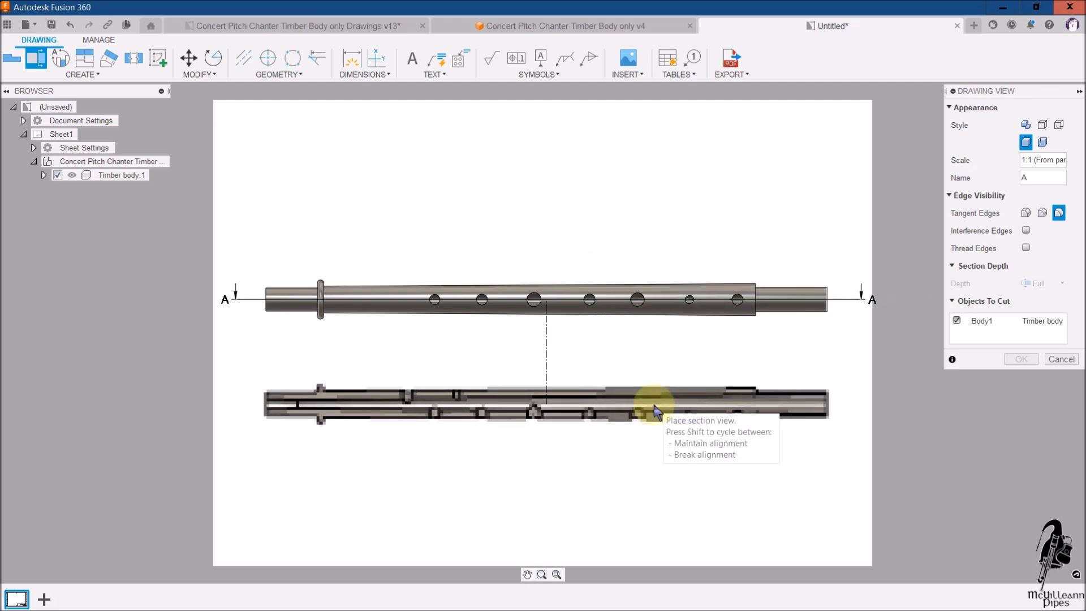
{"action": "left_click", "coordinate": [654, 409]}
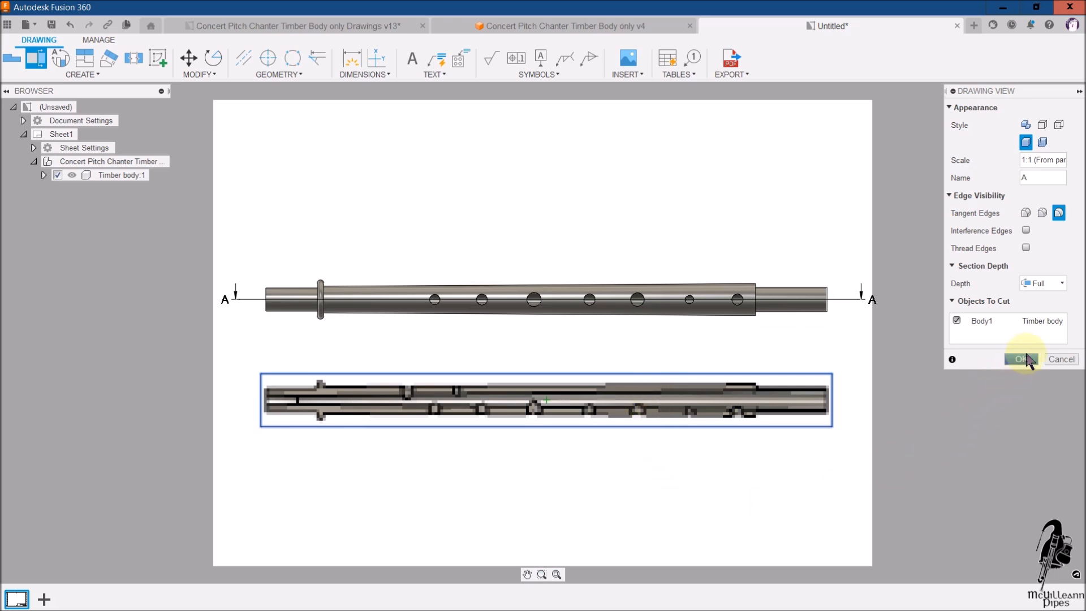
{"action": "left_click", "coordinate": [1022, 357]}
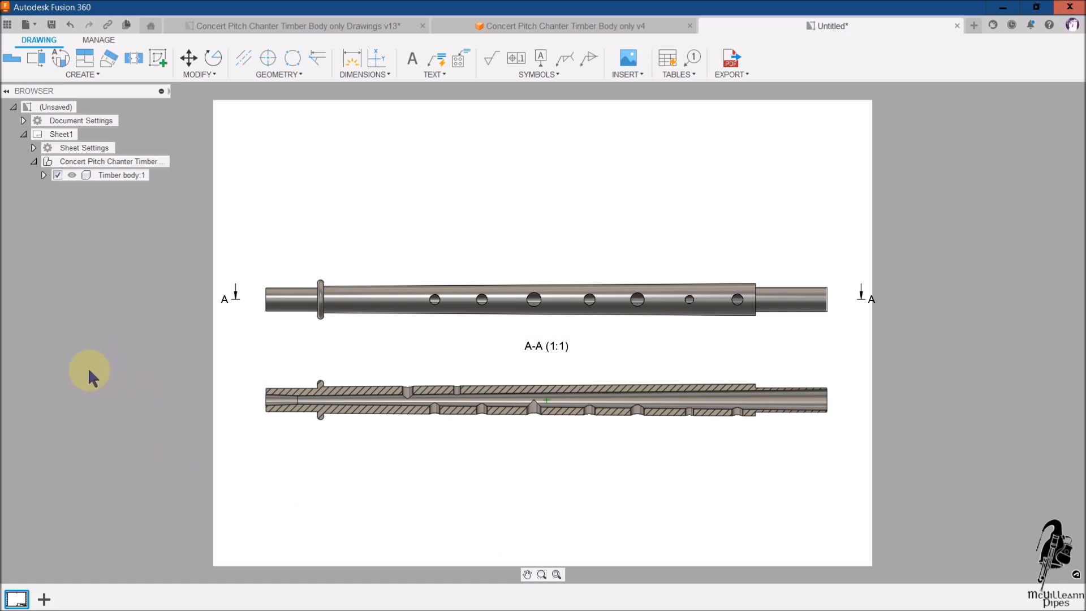
Add a second sheet and place a front base view near its upper middle, shaded and at 1:1 scale
{"action": "left_click", "coordinate": [44, 600]}
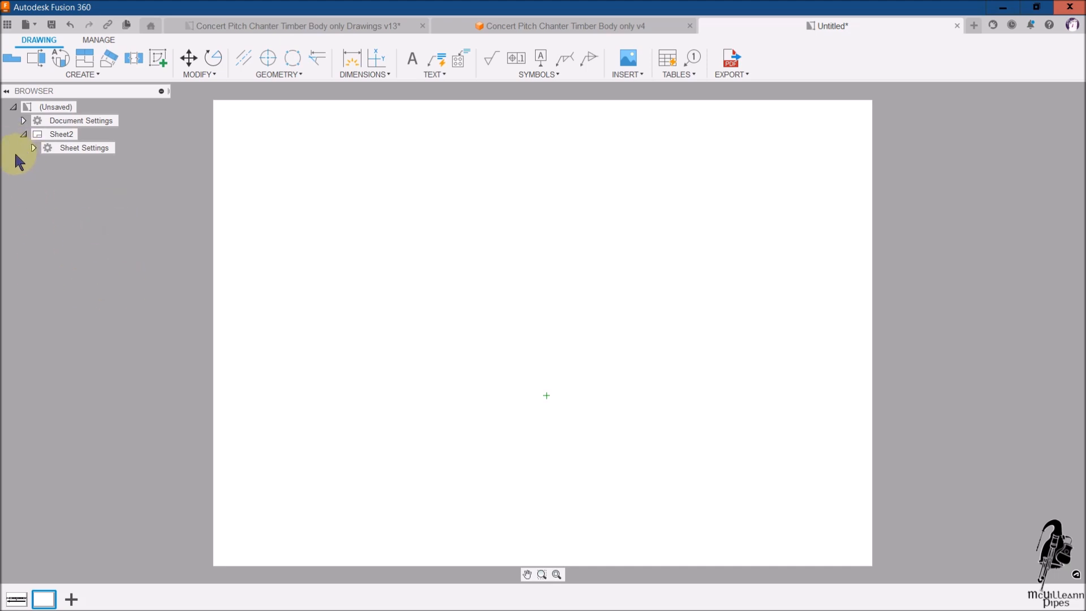
{"action": "left_click", "coordinate": [8, 57]}
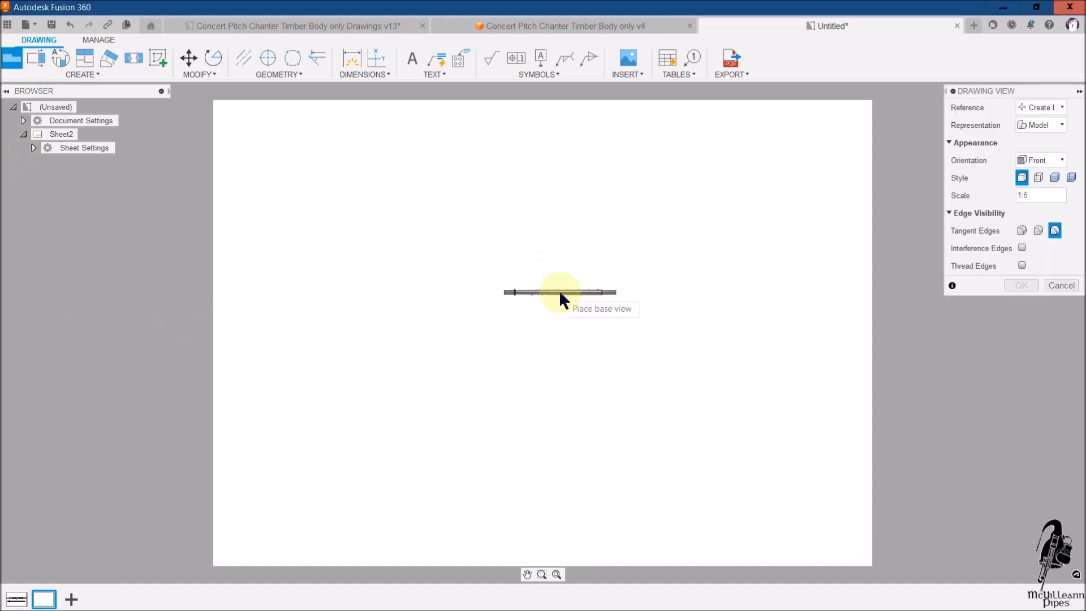
{"action": "left_click", "coordinate": [554, 241]}
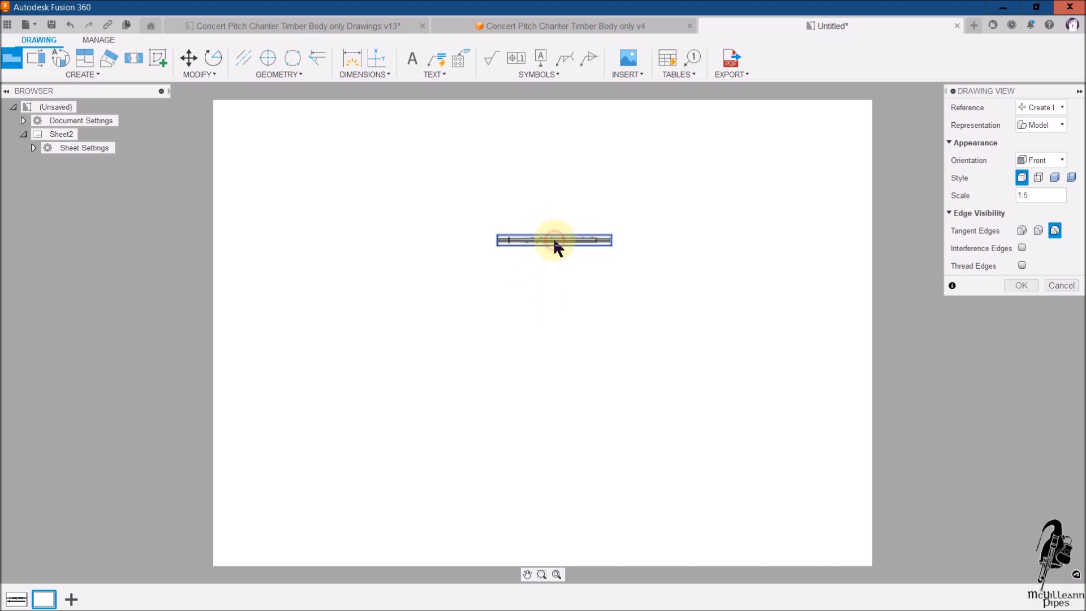
{"action": "left_click", "coordinate": [1055, 178]}
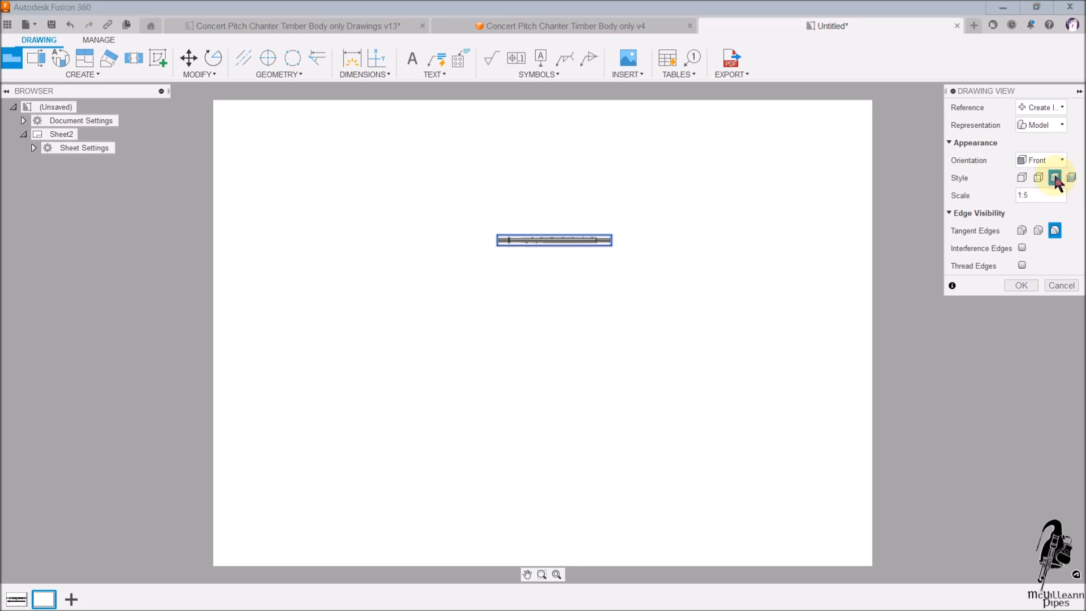
{"action": "left_click", "coordinate": [1072, 195]}
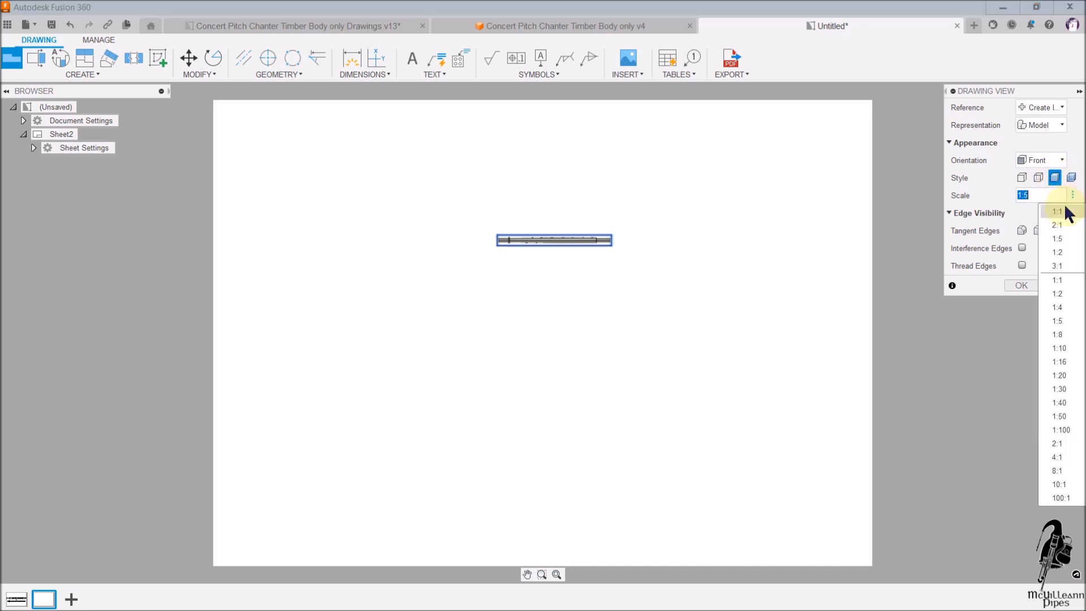
{"action": "left_click", "coordinate": [1066, 212]}
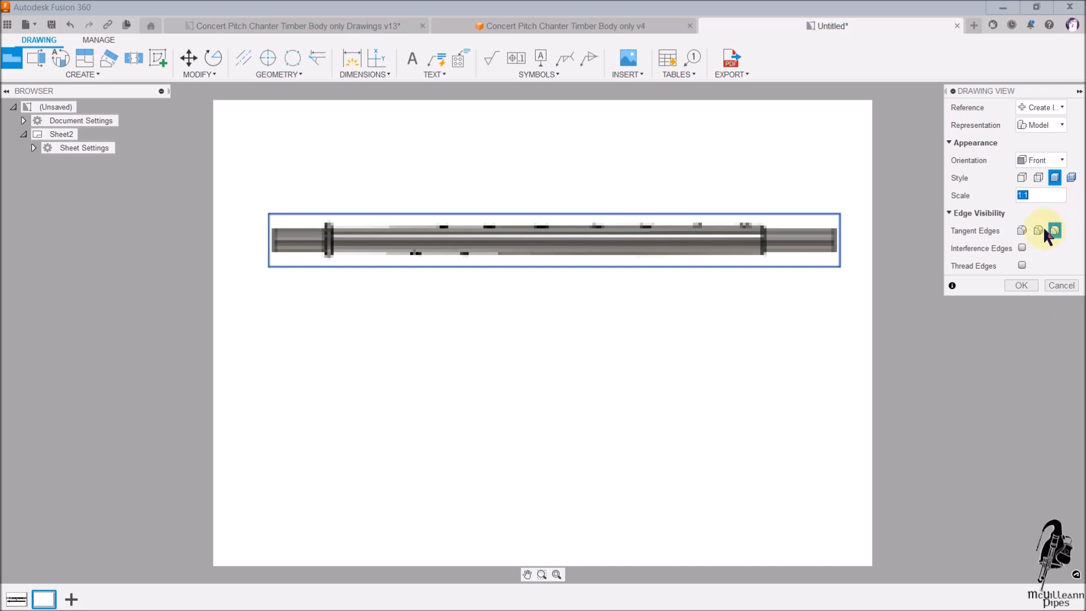
{"action": "left_click", "coordinate": [1021, 285]}
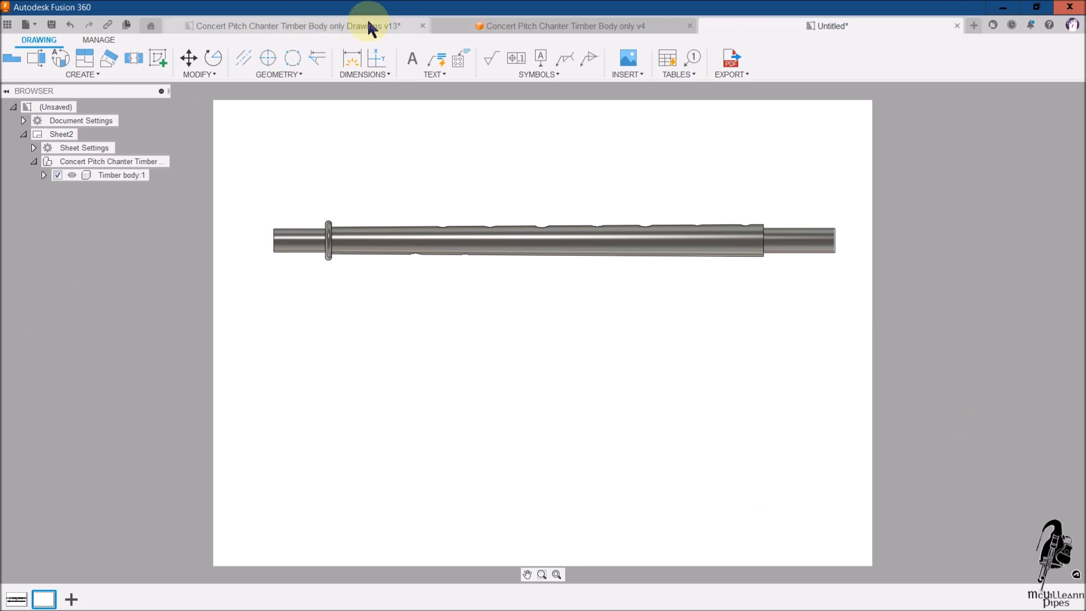
Consult the second sheet of the finished drawing and dimension the outer diameters at both ends of the new drawing's front view
{"action": "left_click", "coordinate": [325, 28]}
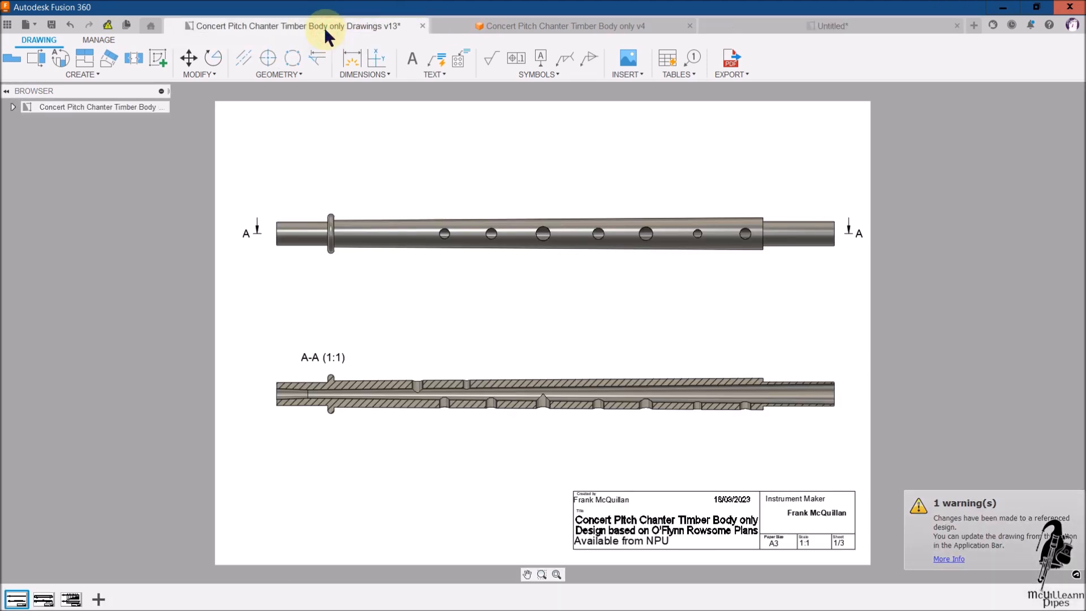
{"action": "left_click", "coordinate": [42, 601]}
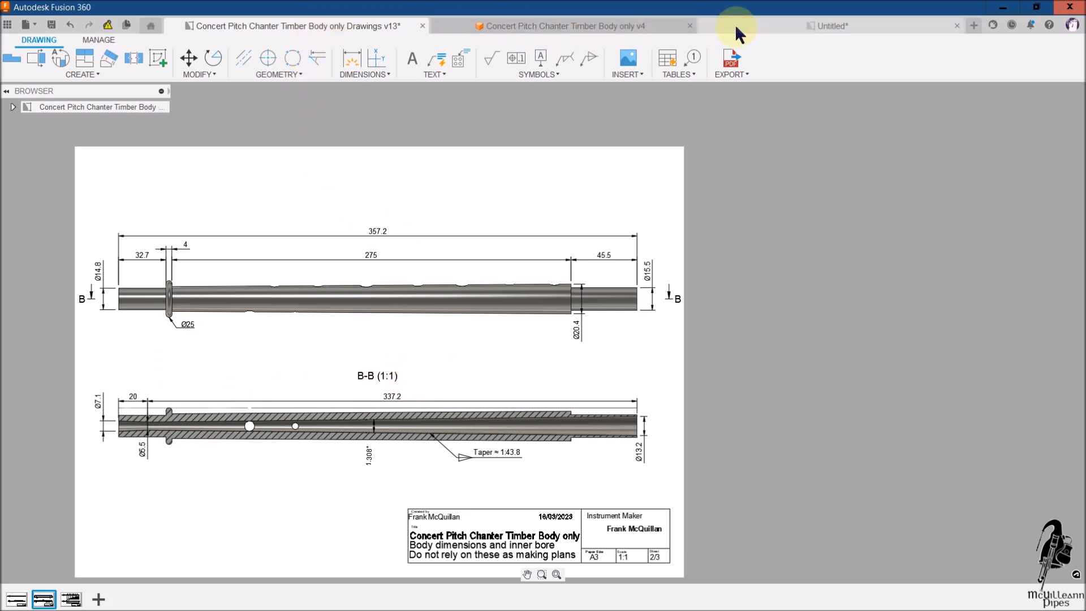
{"action": "left_click", "coordinate": [783, 22]}
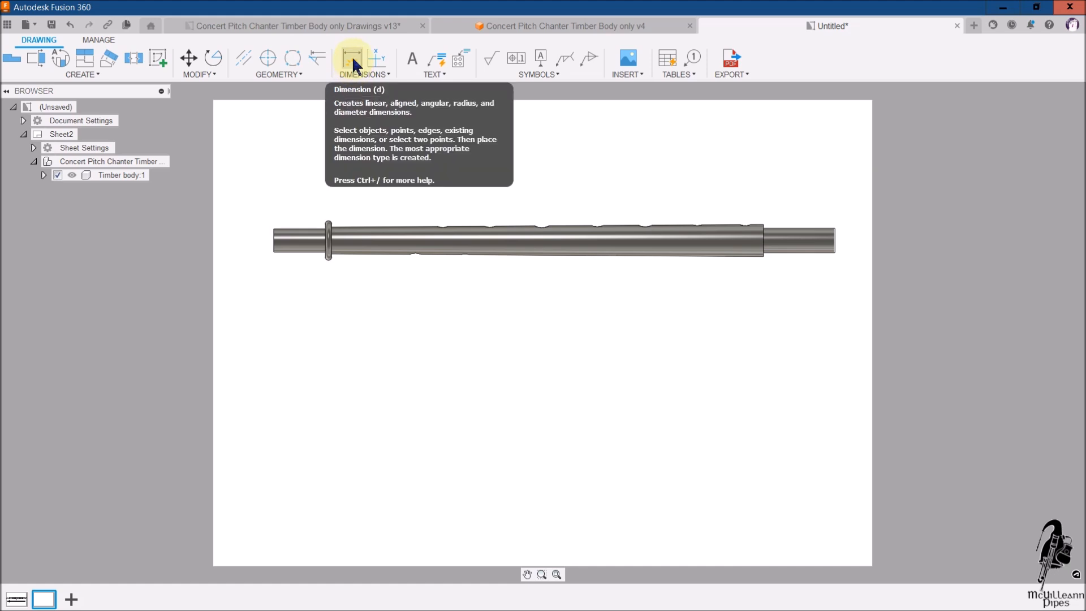
{"action": "left_click", "coordinate": [388, 75]}
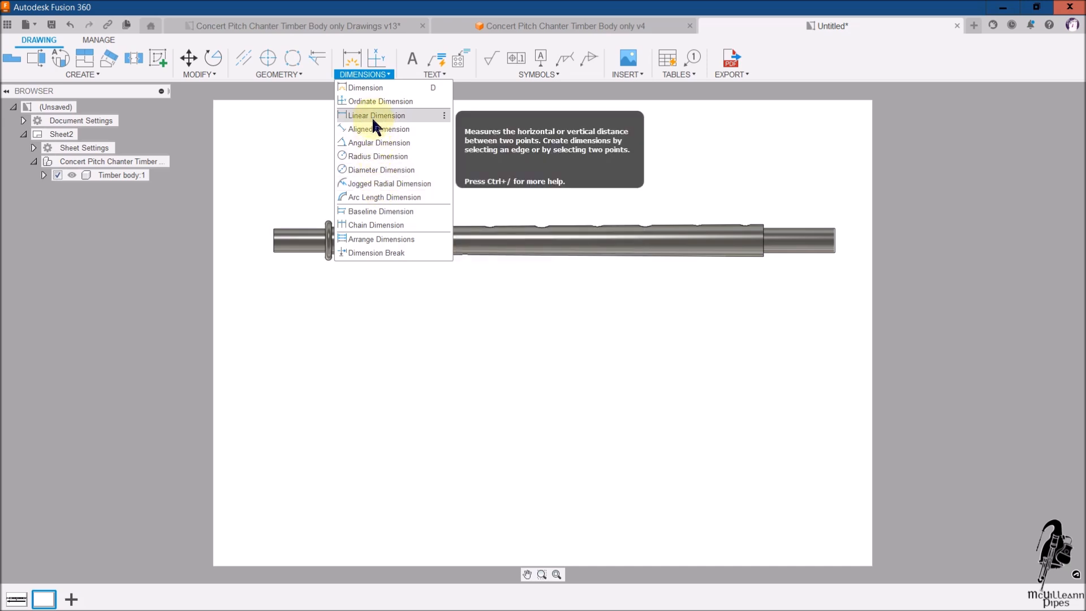
{"action": "left_click", "coordinate": [351, 60]}
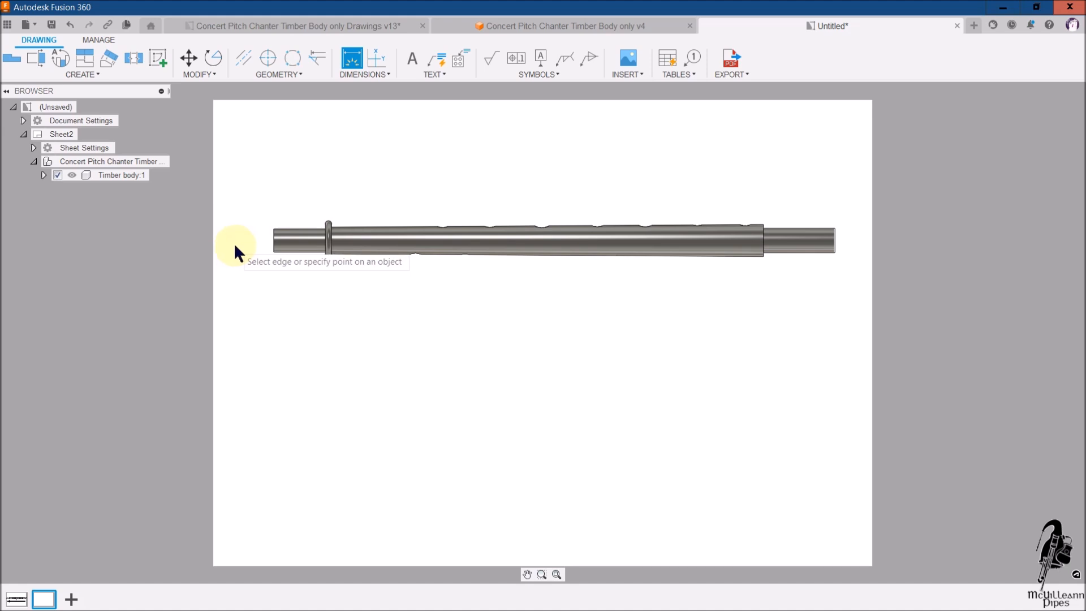
{"action": "left_click", "coordinate": [271, 240]}
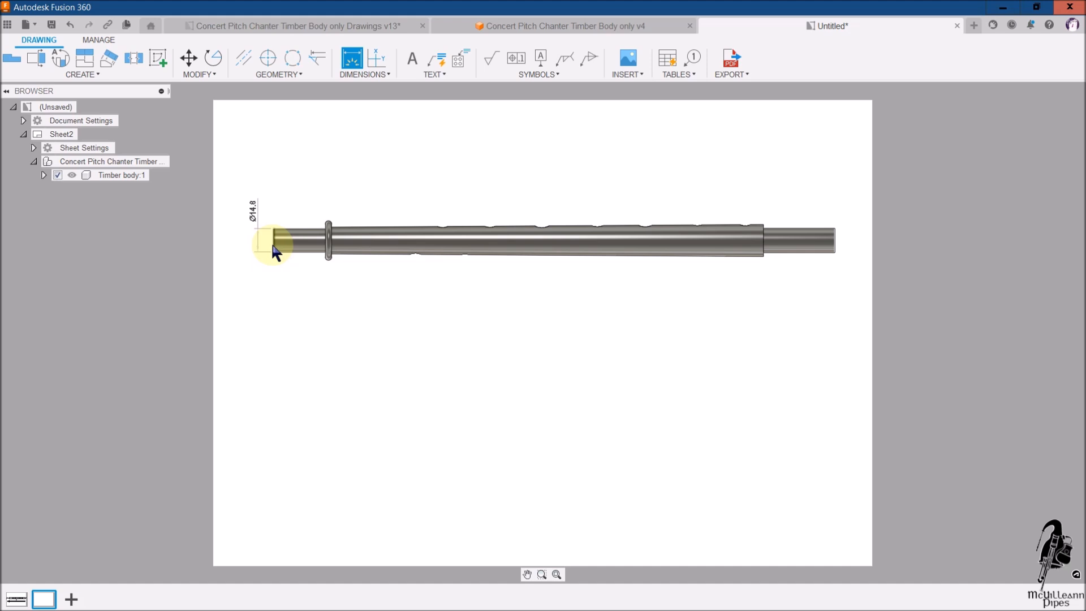
{"action": "left_click", "coordinate": [274, 248]}
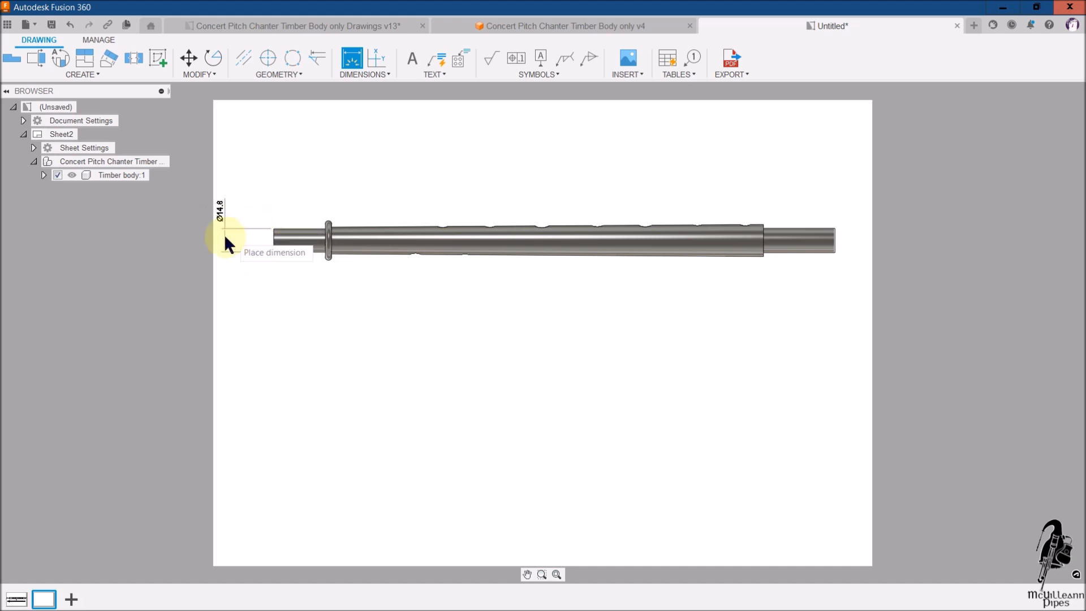
{"action": "left_click", "coordinate": [256, 233]}
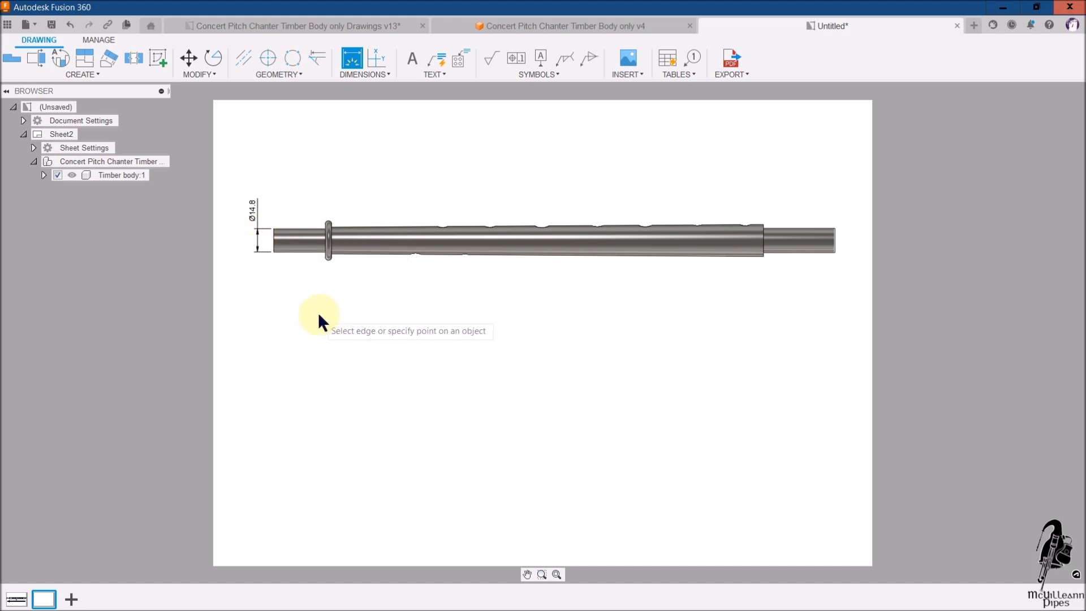
{"action": "left_click", "coordinate": [835, 241]}
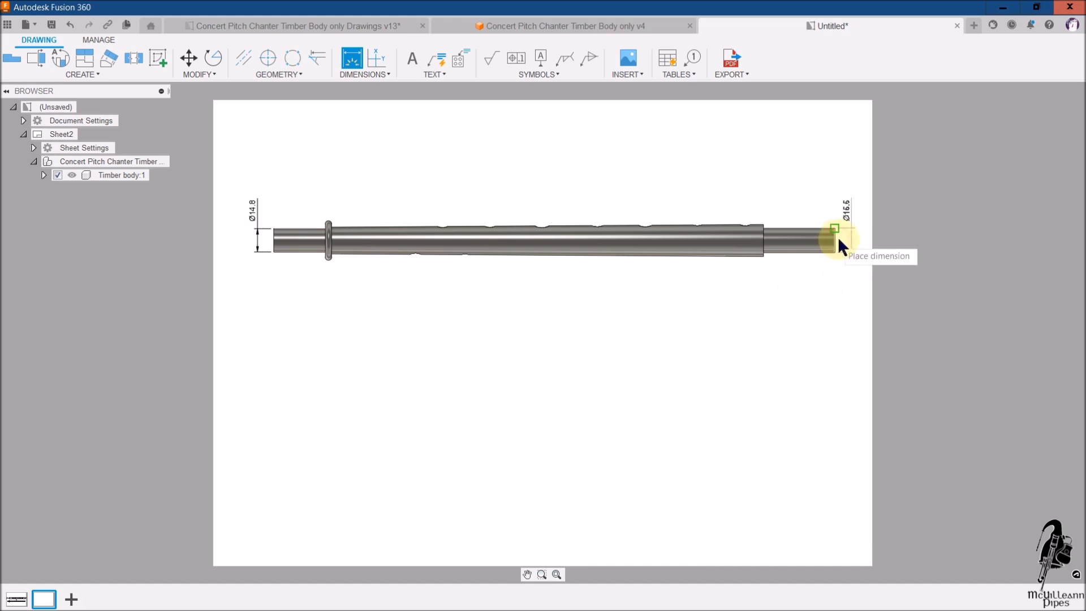
{"action": "left_click", "coordinate": [846, 251]}
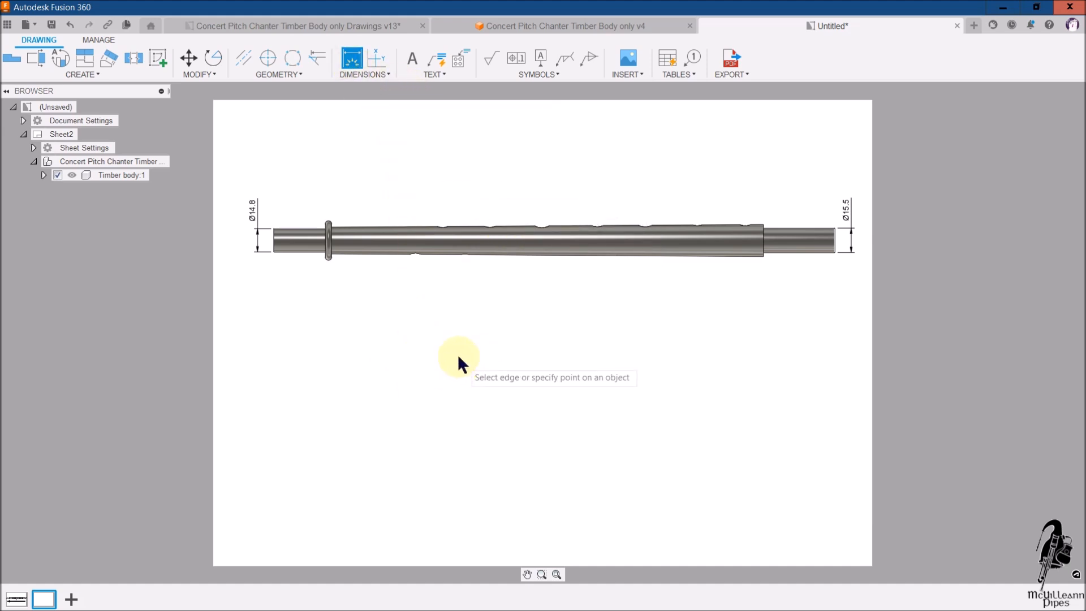
{"action": "key", "text": "Escape"}
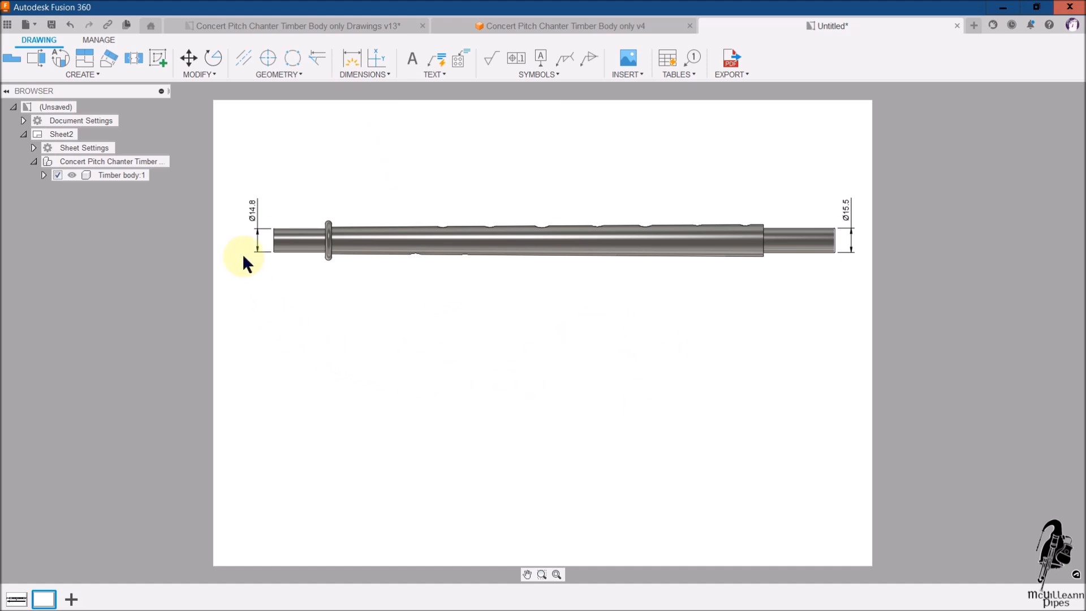
Move the text of both end diameter dimensions from above the chanter body to below it
{"action": "left_click", "coordinate": [252, 213]}
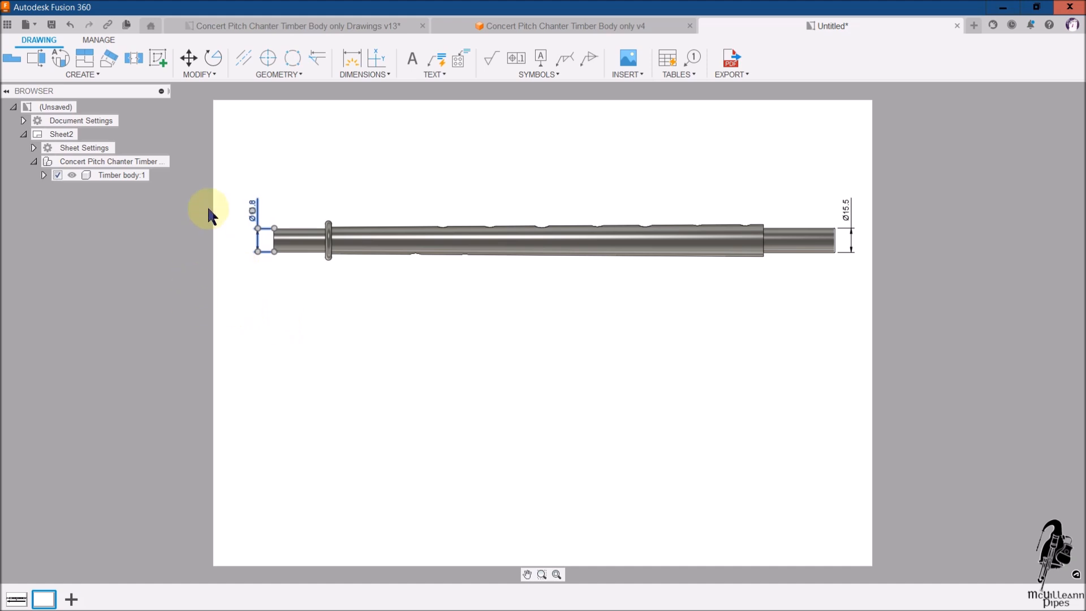
{"action": "left_click", "coordinate": [252, 214]}
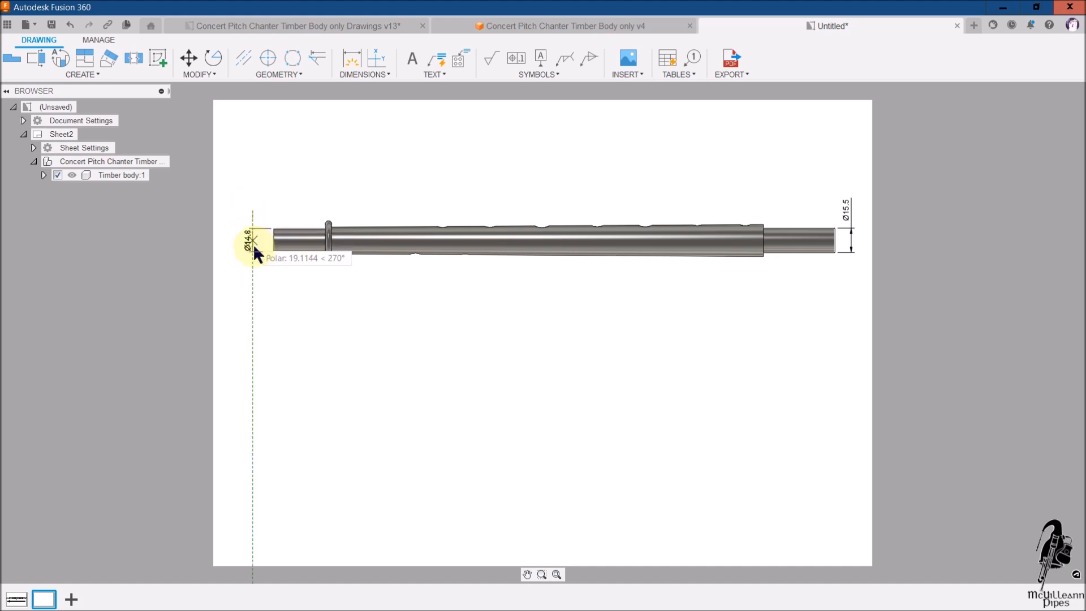
{"action": "left_click", "coordinate": [260, 277]}
{"action": "left_click", "coordinate": [719, 321]}
{"action": "left_click", "coordinate": [851, 222]}
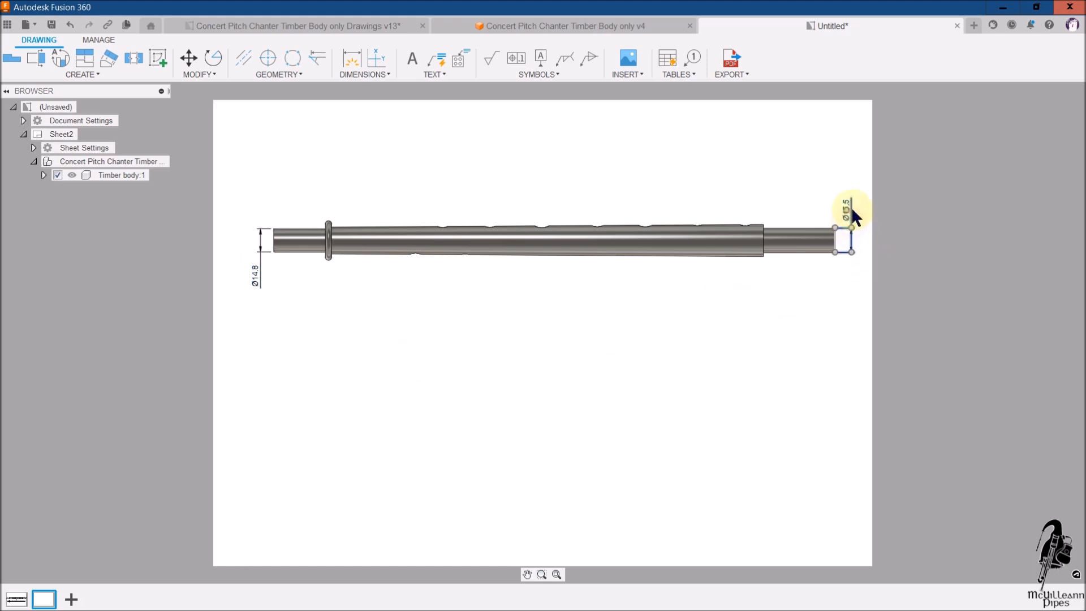
{"action": "left_click", "coordinate": [848, 210]}
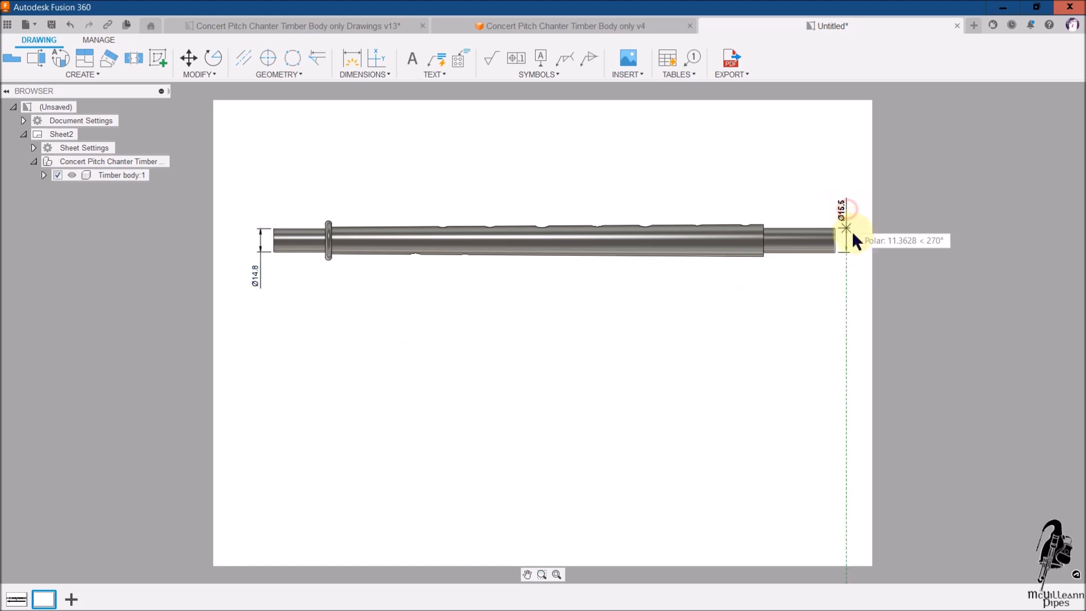
{"action": "left_click", "coordinate": [850, 272]}
{"action": "left_click", "coordinate": [743, 329]}
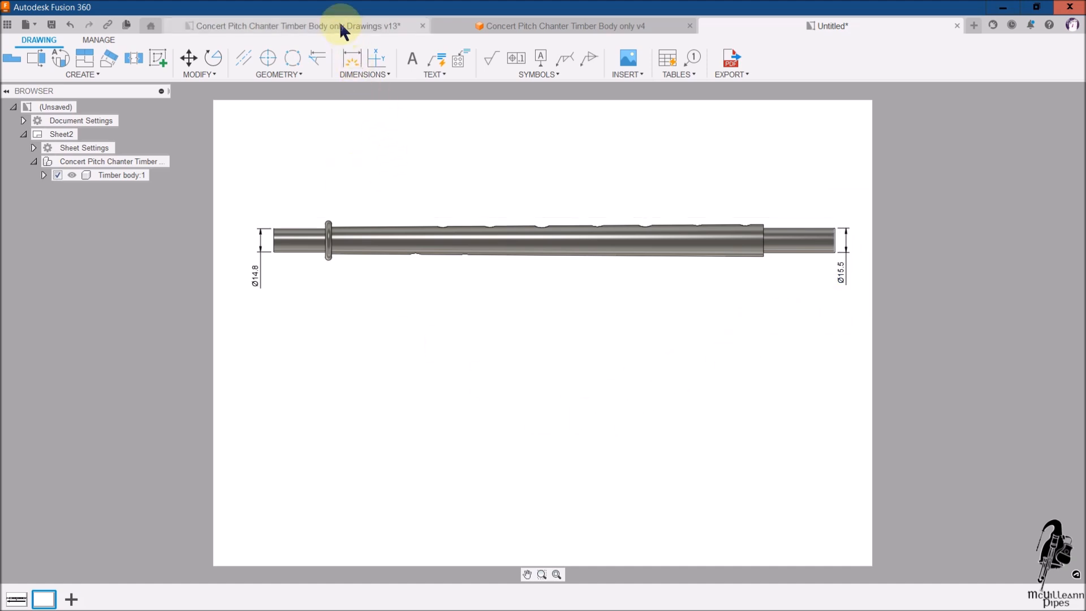
Dimension the lengths of the narrow sections at both ends of the chanter, placing both dimensions above the view
{"action": "left_click", "coordinate": [349, 56]}
{"action": "left_click", "coordinate": [296, 229]}
{"action": "left_click", "coordinate": [301, 196]}
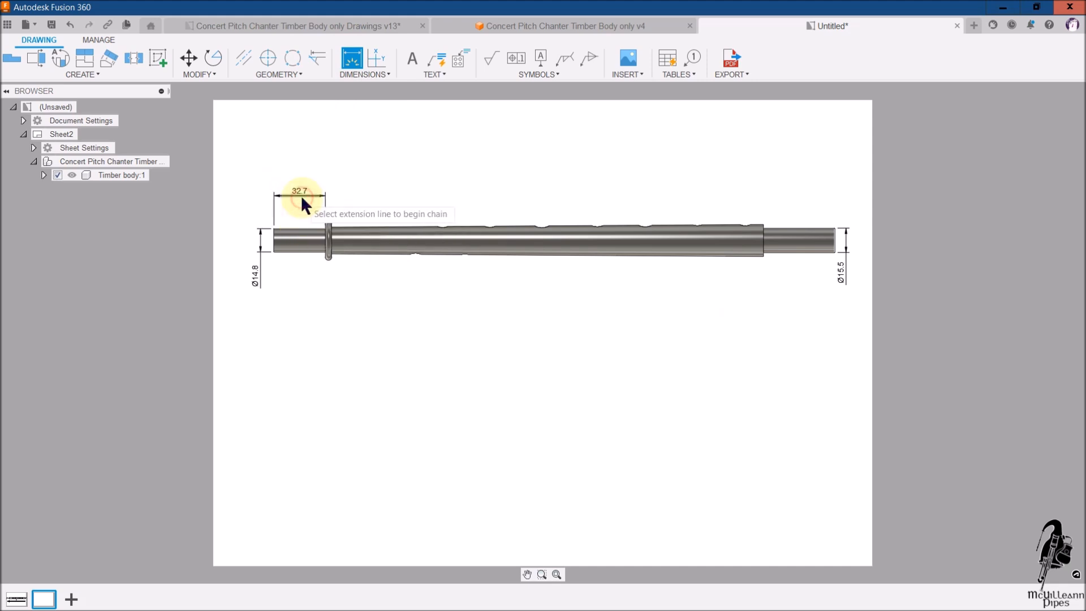
{"action": "left_click", "coordinate": [793, 237]}
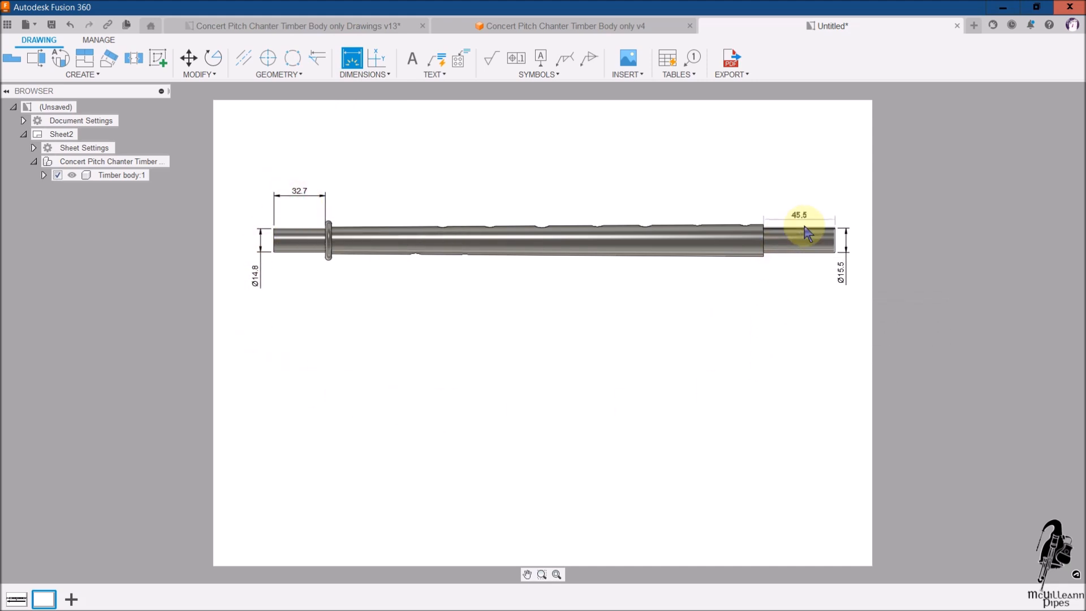
{"action": "left_click", "coordinate": [803, 207]}
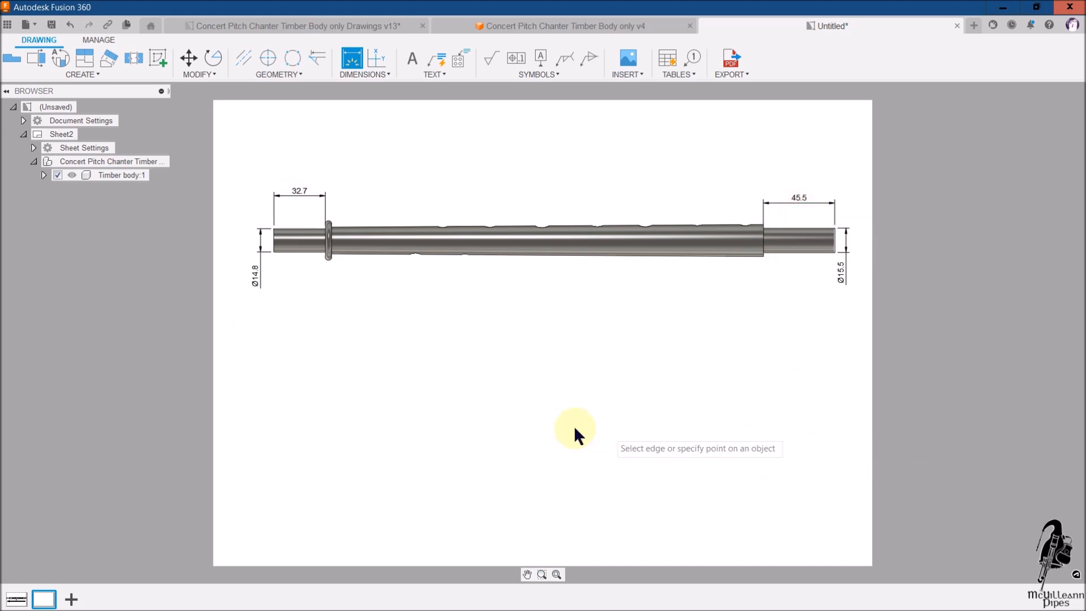
Dimension the width of the raised ring near the chanter's narrow end, placing the dimension below the view
{"action": "scroll", "coordinate": [324, 281], "scroll_direction": "up", "scroll_amount": 6}
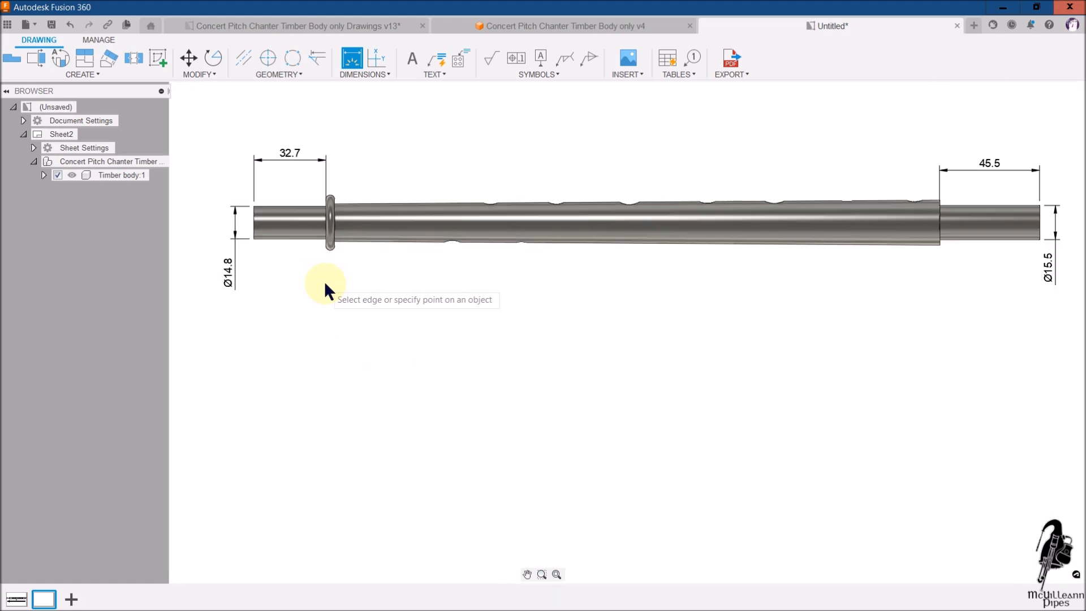
{"action": "scroll", "coordinate": [334, 145], "scroll_direction": "up", "scroll_amount": 5}
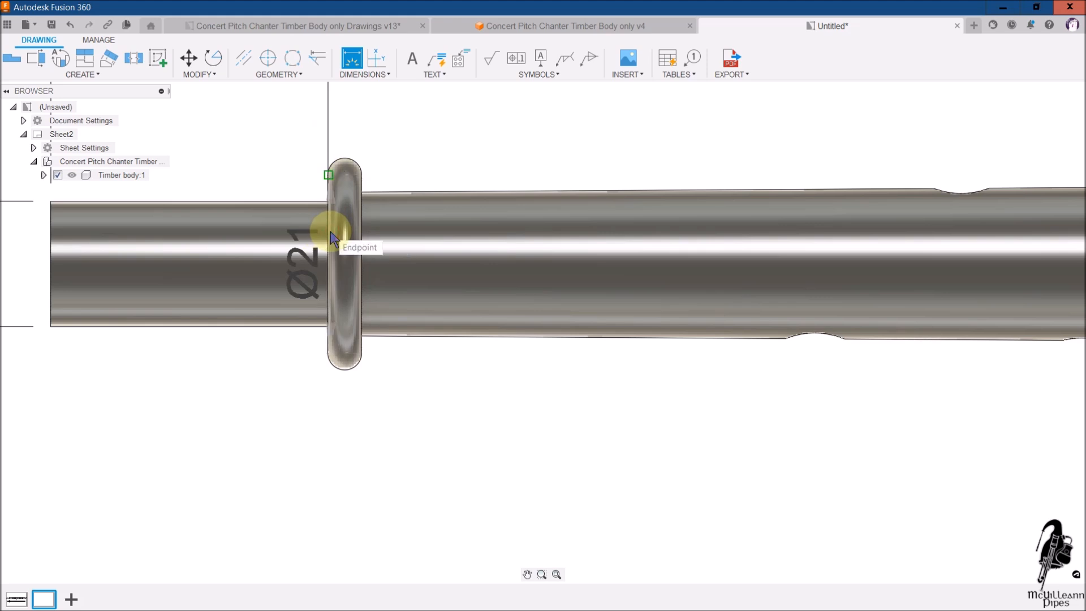
{"action": "left_click", "coordinate": [363, 236]}
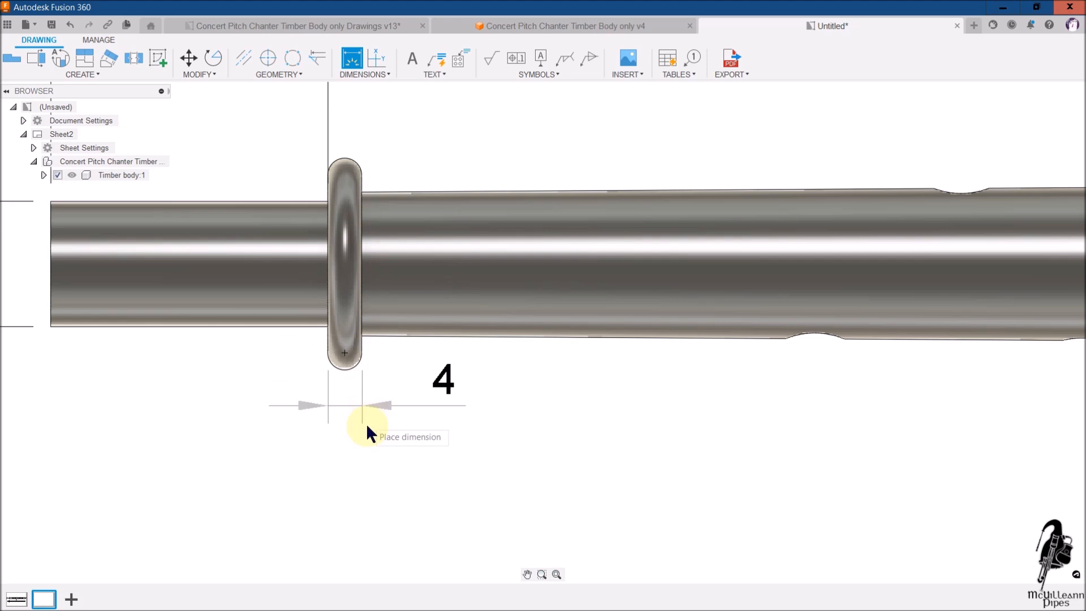
{"action": "left_click", "coordinate": [361, 435]}
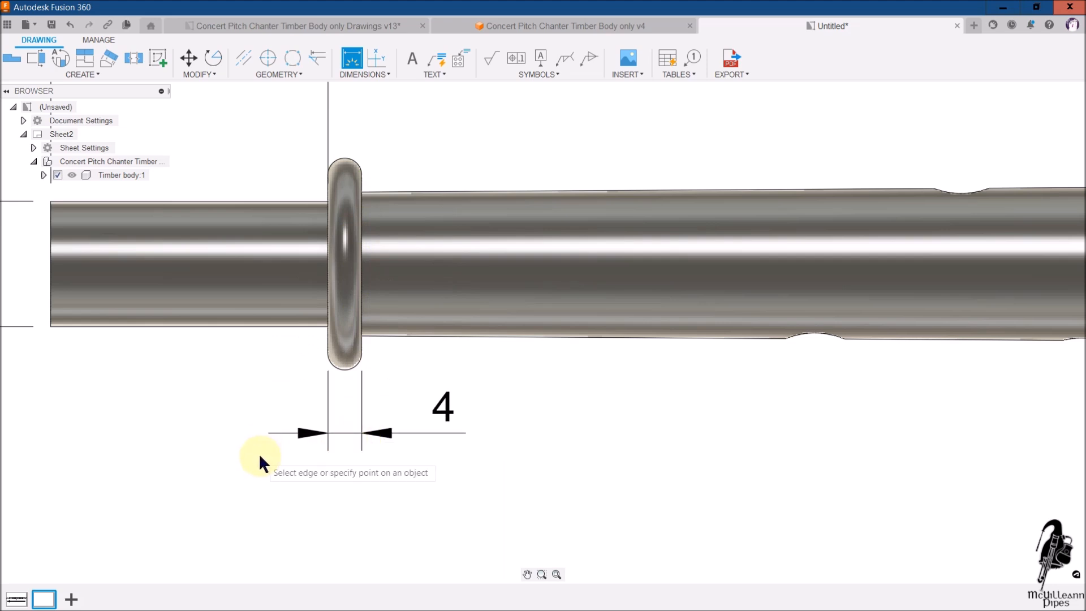
Dimension the length of the long tapered section between the raised ring and the opposite shoulder, placing it above the view
{"action": "scroll", "coordinate": [259, 441], "scroll_direction": "down", "scroll_amount": 5}
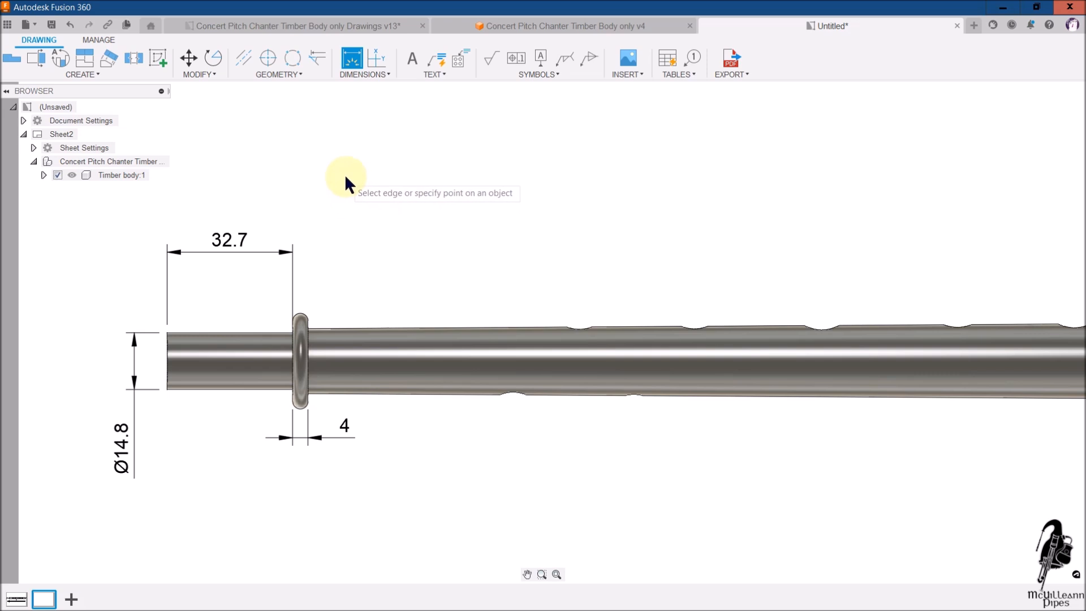
{"action": "scroll", "coordinate": [339, 176], "scroll_direction": "down", "scroll_amount": 2}
{"action": "scroll", "coordinate": [277, 176], "scroll_direction": "down", "scroll_amount": 2}
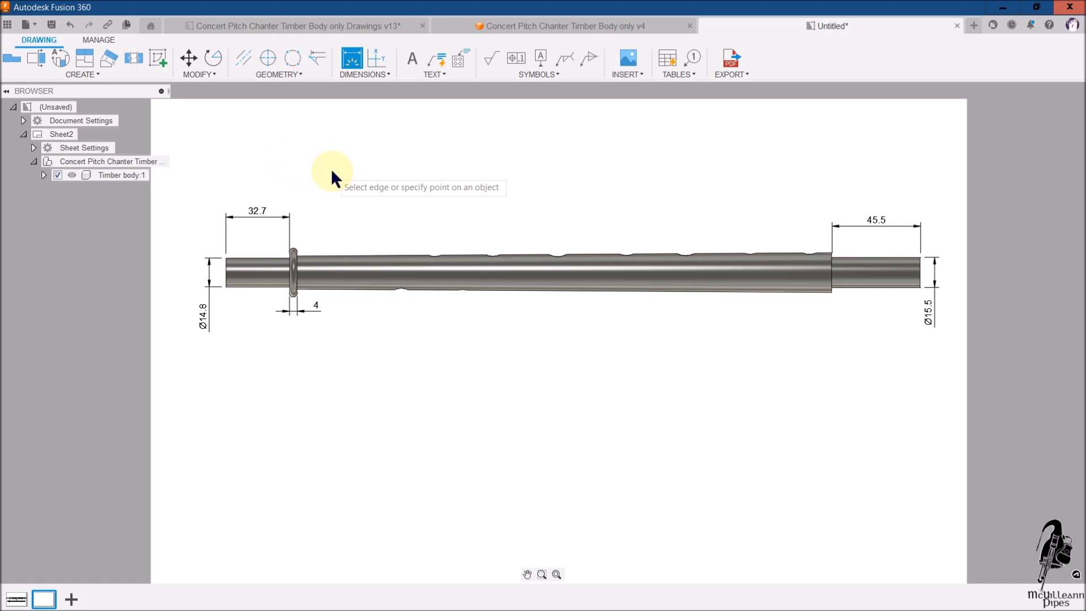
{"action": "left_click", "coordinate": [300, 280]}
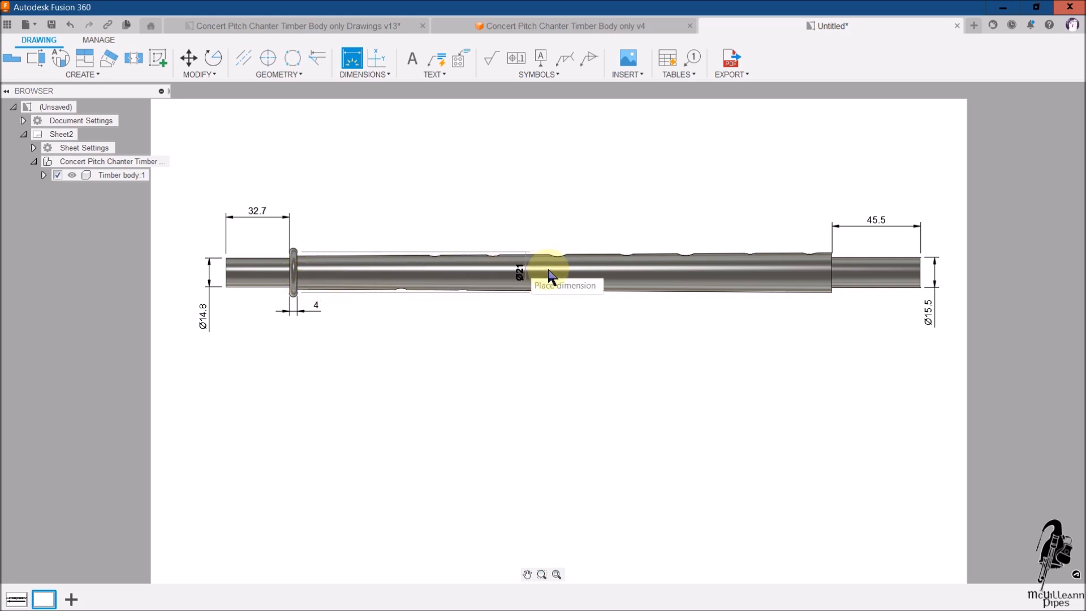
{"action": "left_click", "coordinate": [834, 277]}
{"action": "left_click", "coordinate": [691, 226]}
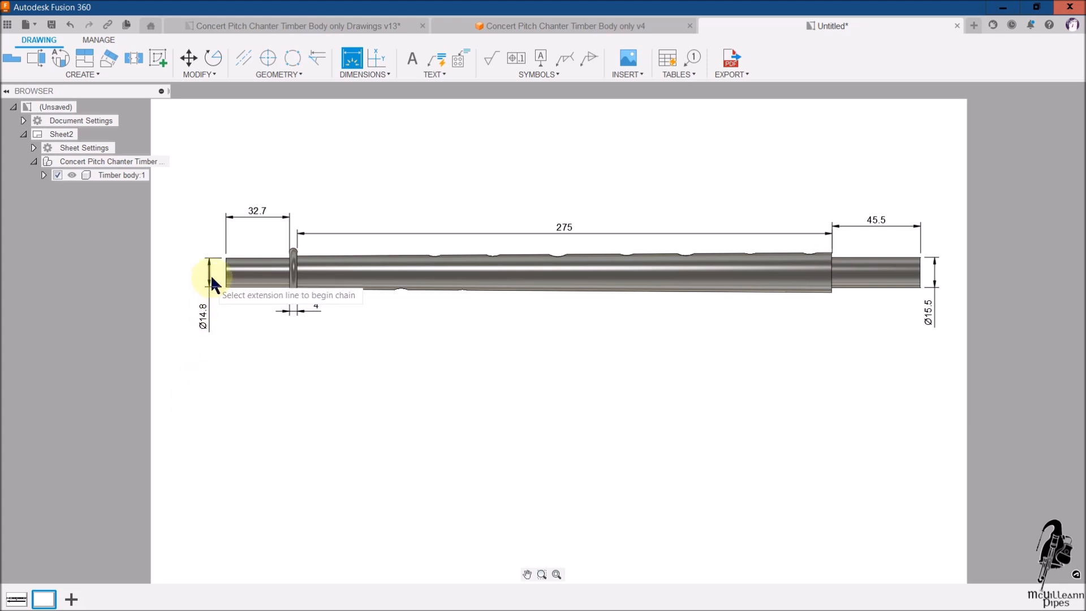
Dimension the chanter's overall length from end to end, placing it above the other length dimensions
{"action": "left_click", "coordinate": [231, 272]}
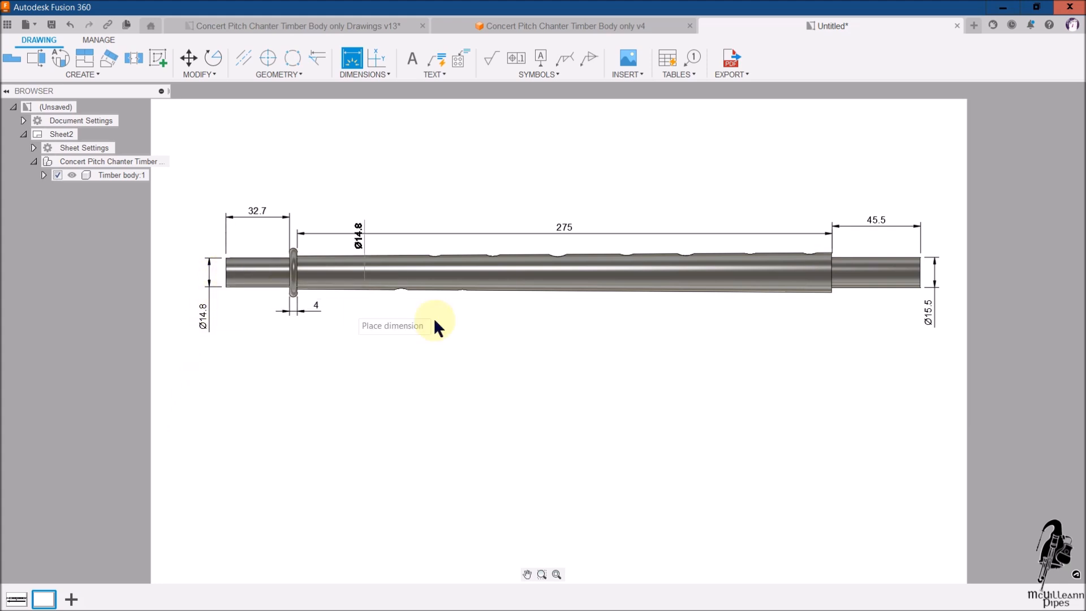
{"action": "left_click", "coordinate": [920, 270]}
{"action": "left_click", "coordinate": [730, 176]}
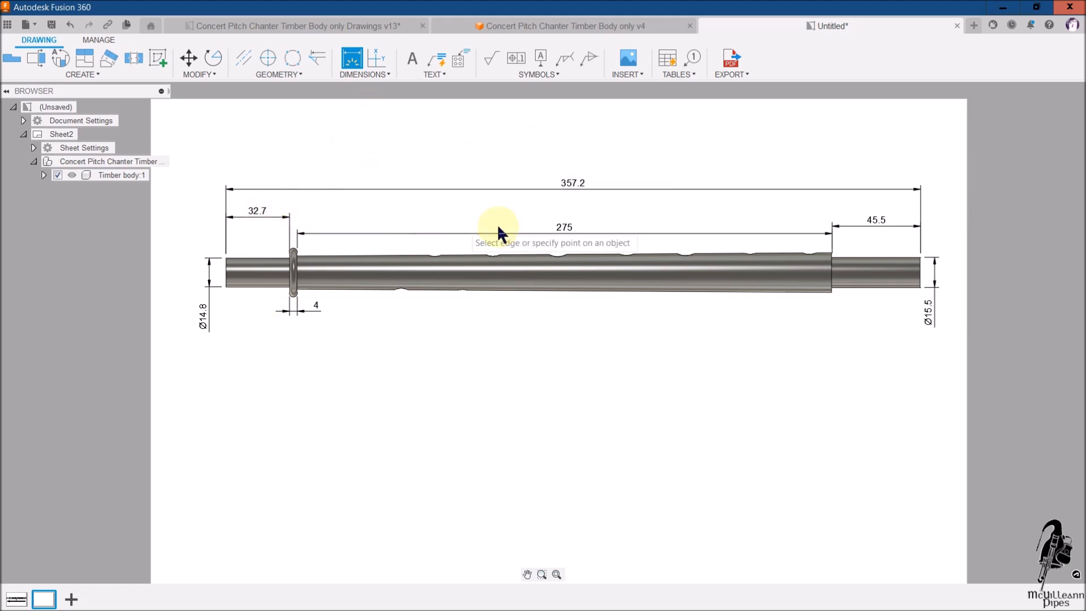
{"action": "left_click", "coordinate": [874, 222]}
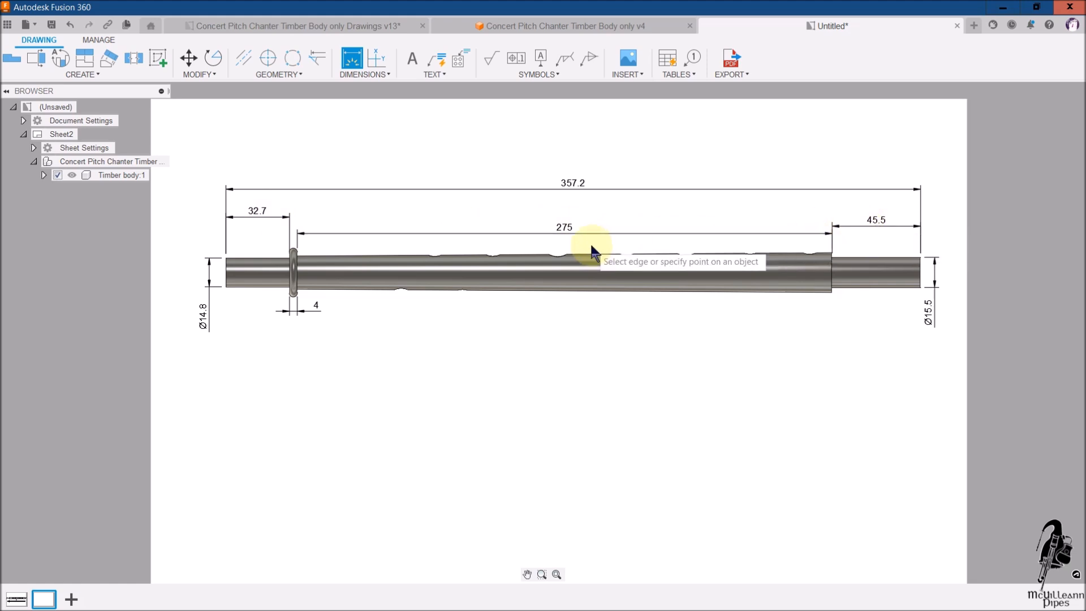
Arrange the two end-section length dimensions with the Align type, using the tapered section's length dimension as the base
{"action": "left_click", "coordinate": [383, 74]}
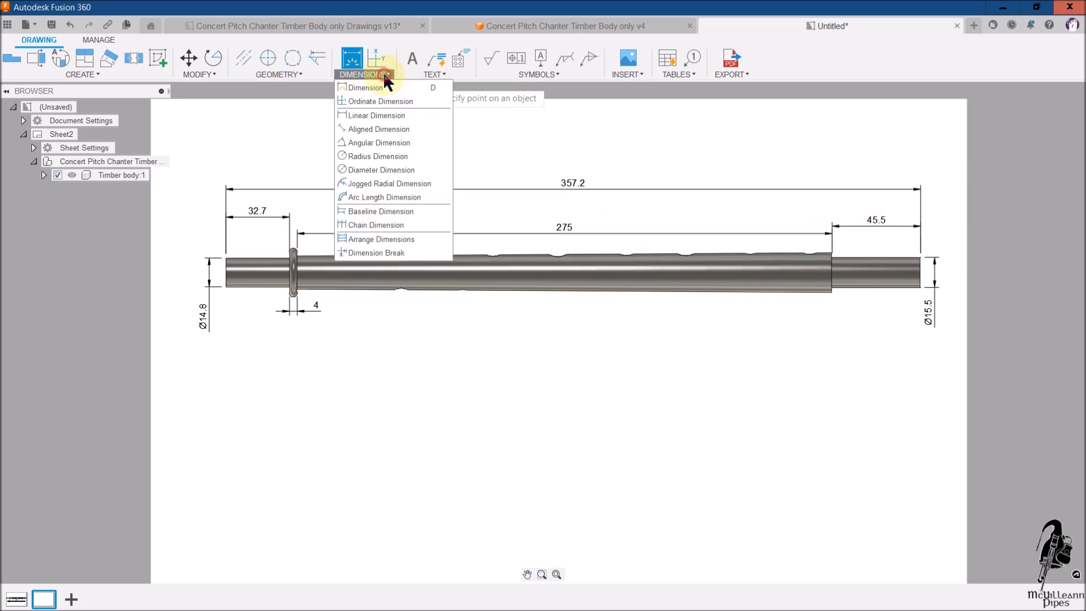
{"action": "left_click", "coordinate": [389, 240]}
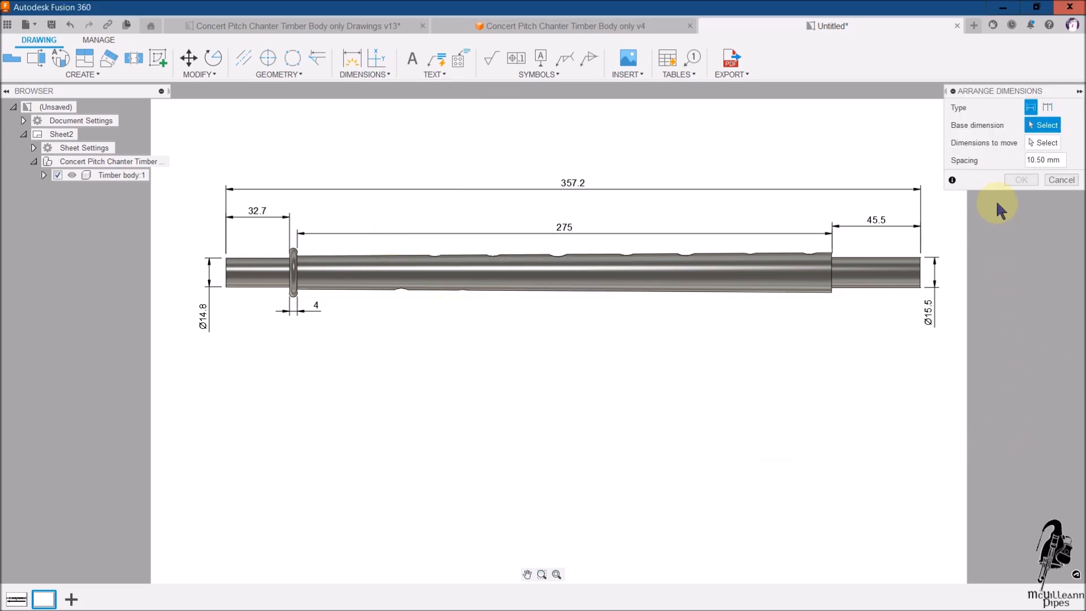
{"action": "left_click_drag", "start_coordinate": [1022, 93], "coordinate": [712, 105]}
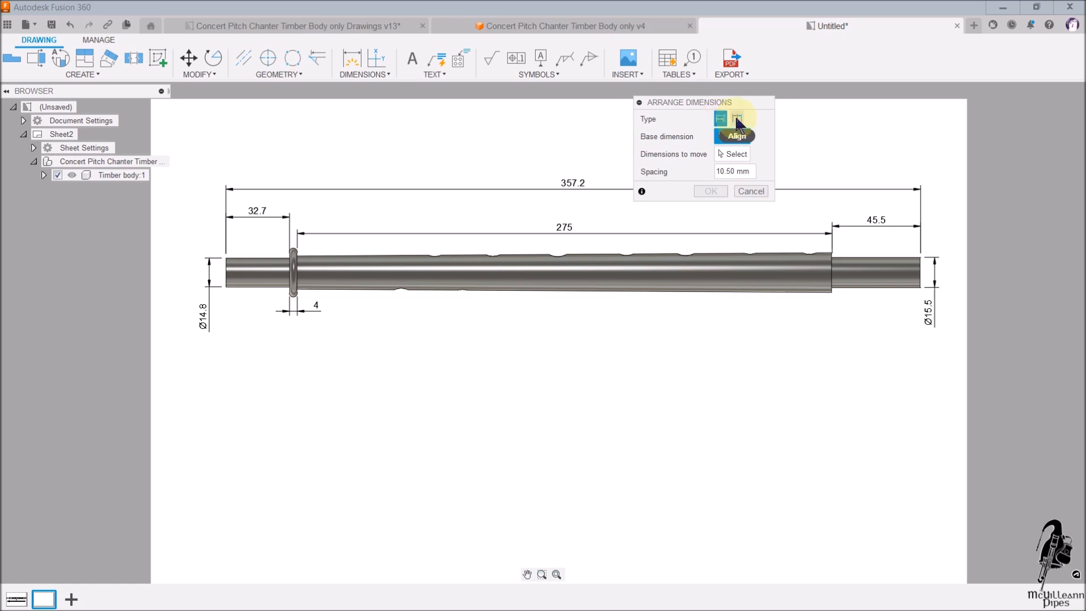
{"action": "left_click", "coordinate": [737, 119]}
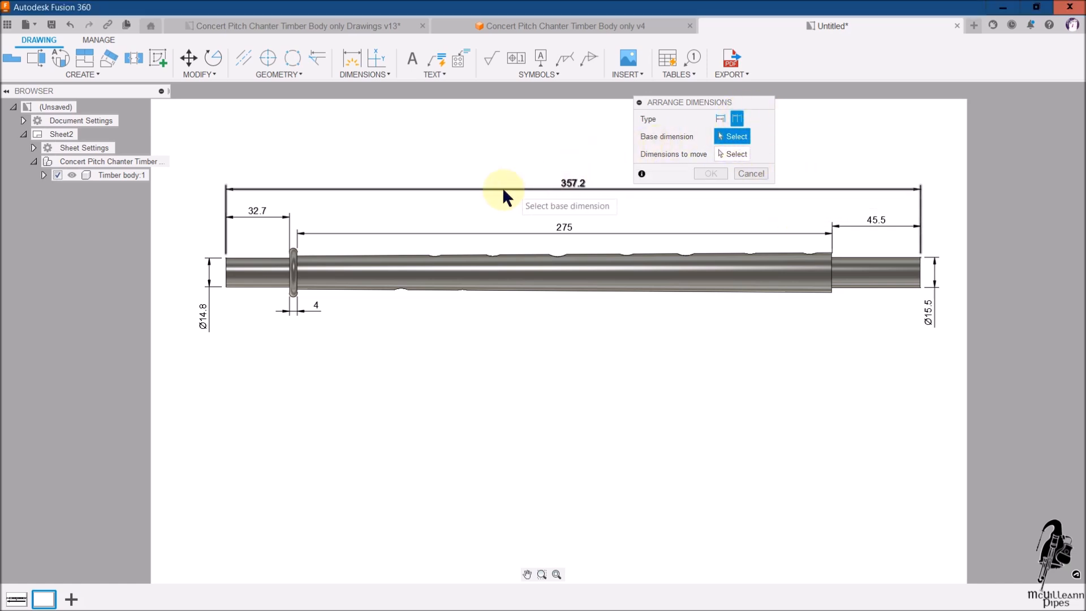
{"action": "left_click", "coordinate": [520, 228]}
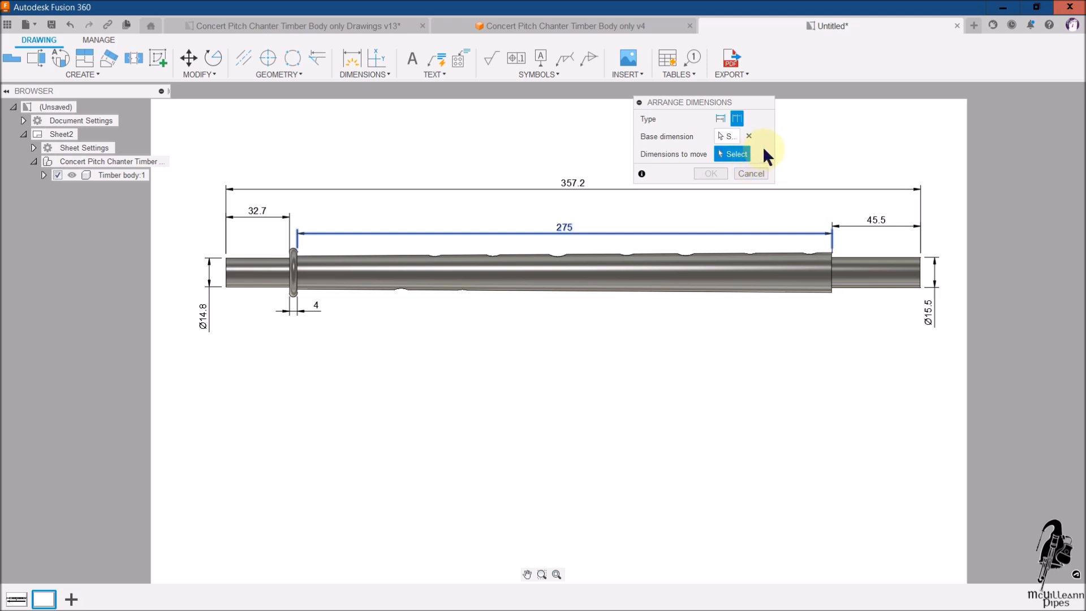
{"action": "left_click", "coordinate": [264, 215]}
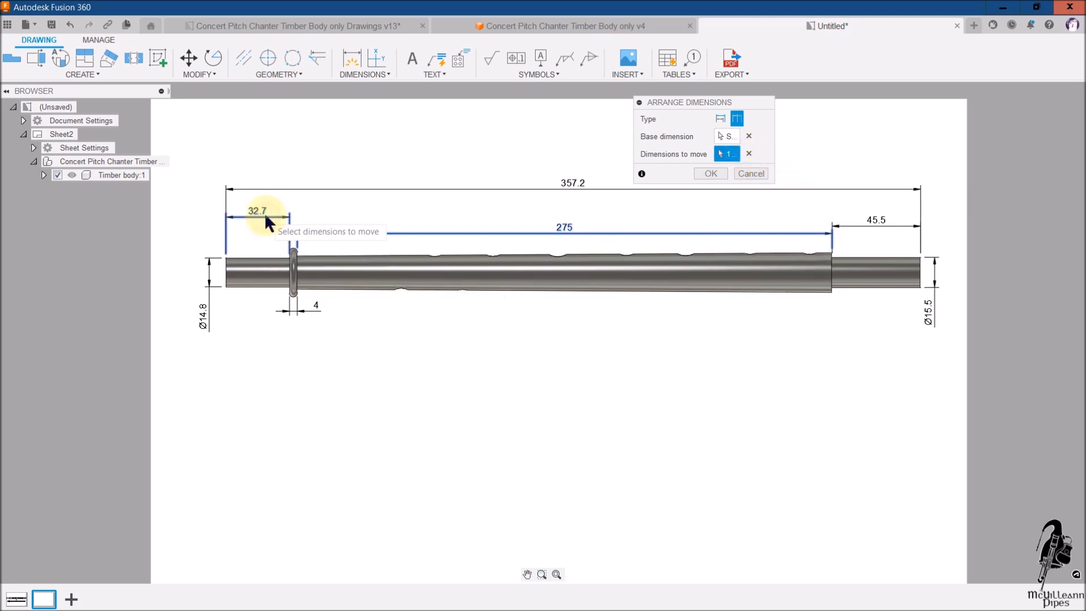
{"action": "left_click", "coordinate": [876, 226]}
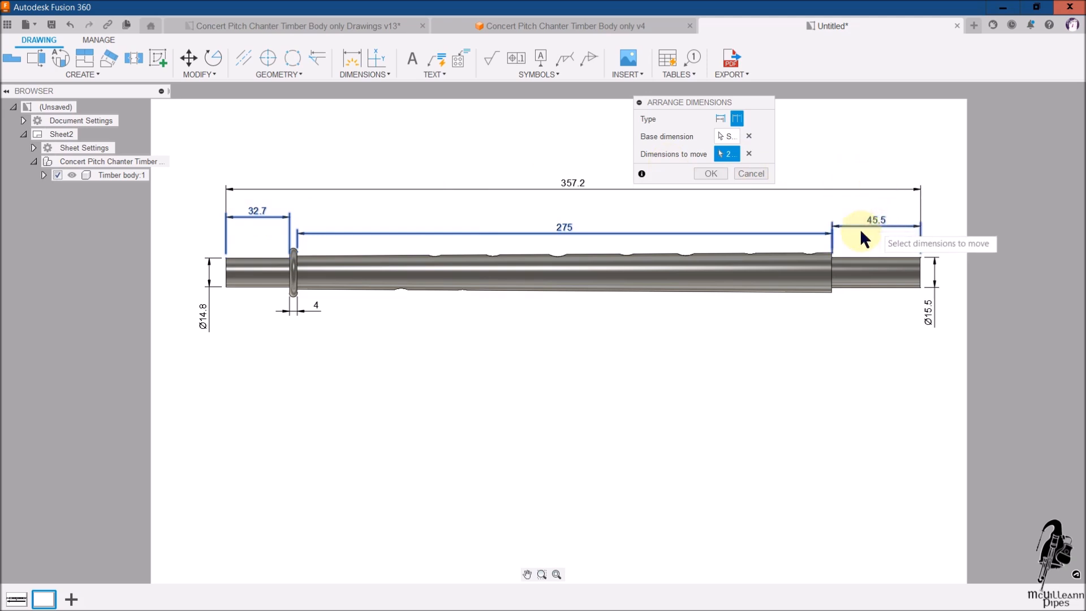
{"action": "left_click", "coordinate": [711, 175]}
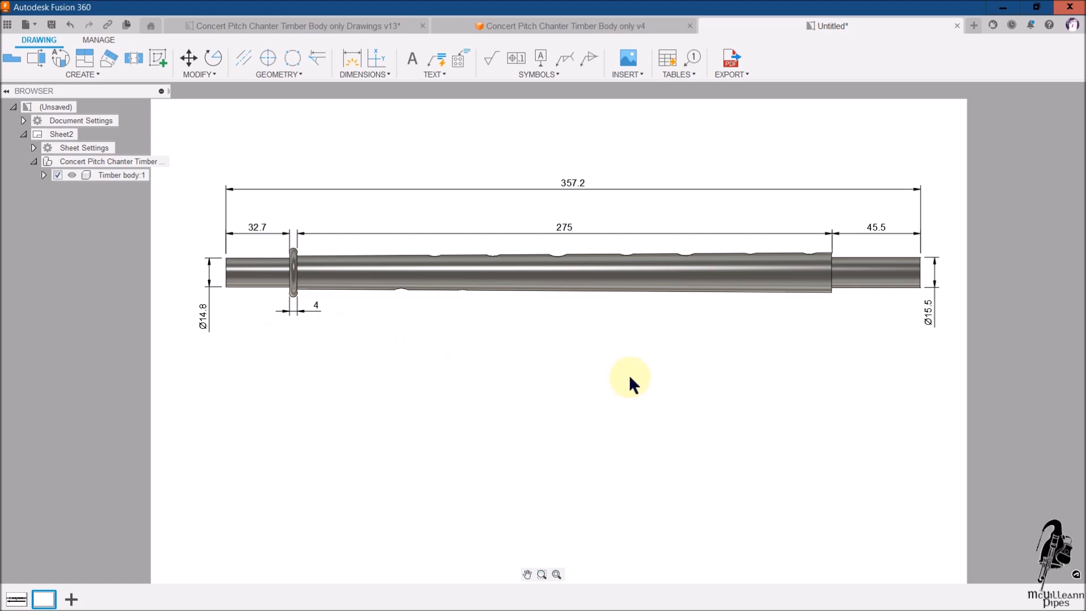
Dimension the diameters of the tapered section's shoulder and the raised ring's side edge, placing both dimensions over the body
{"action": "left_click", "coordinate": [351, 58]}
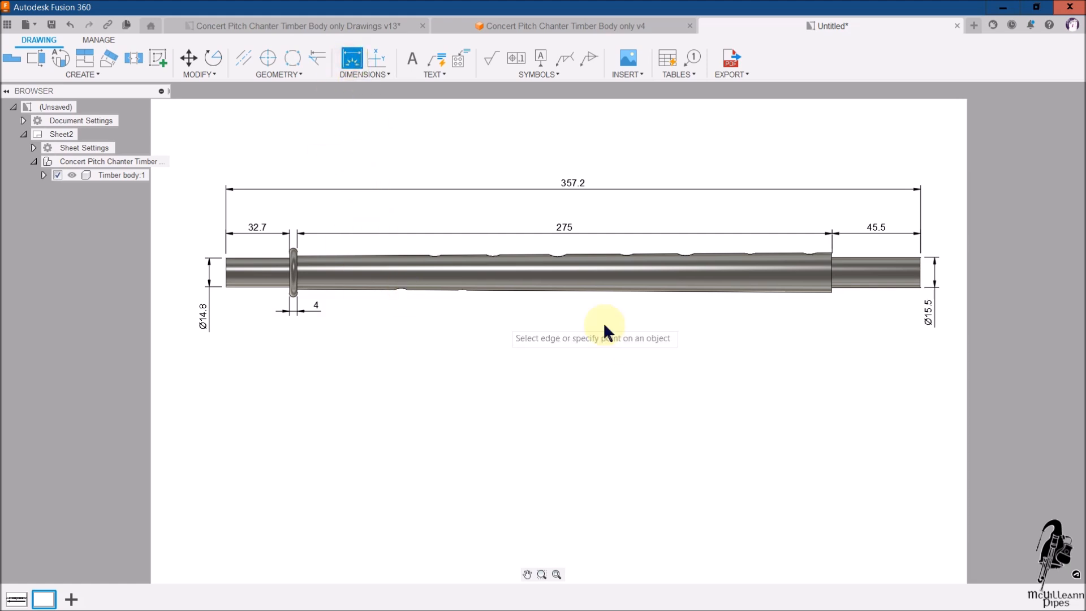
{"action": "left_click", "coordinate": [834, 277]}
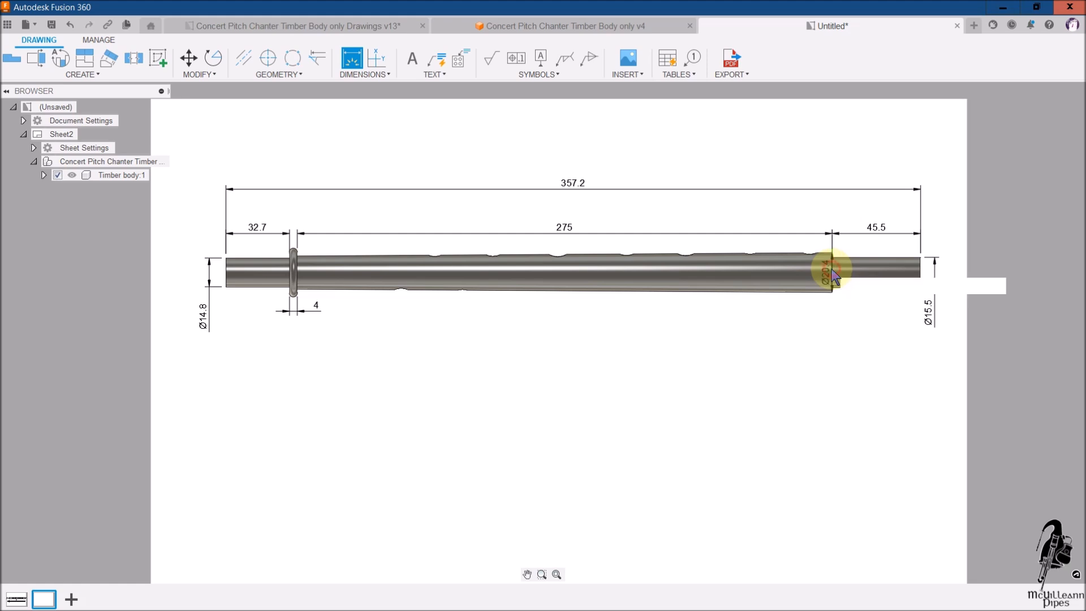
{"action": "left_click", "coordinate": [832, 275]}
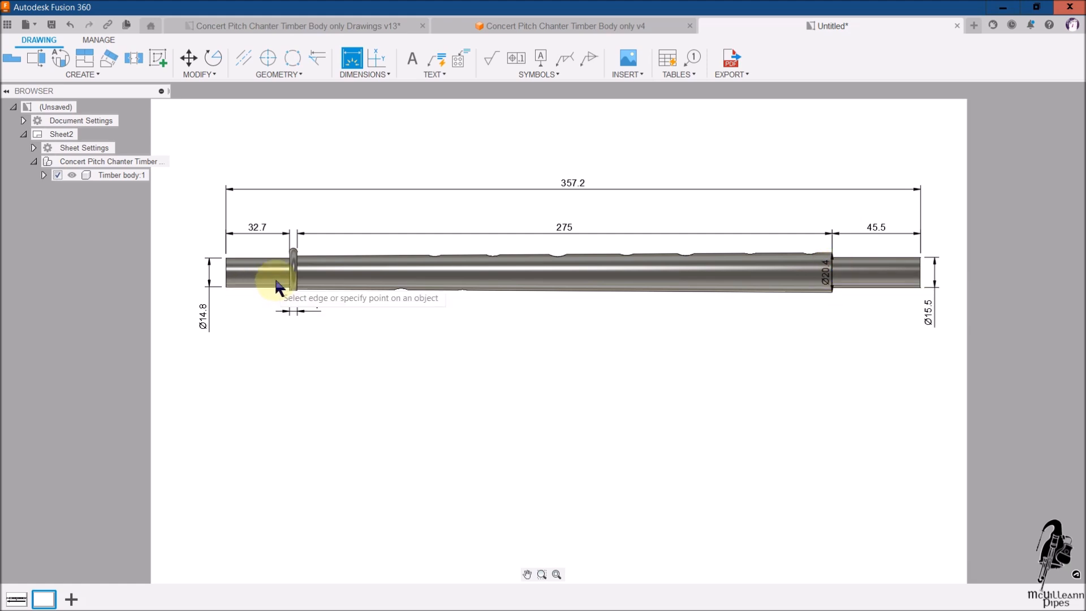
{"action": "left_click", "coordinate": [294, 269]}
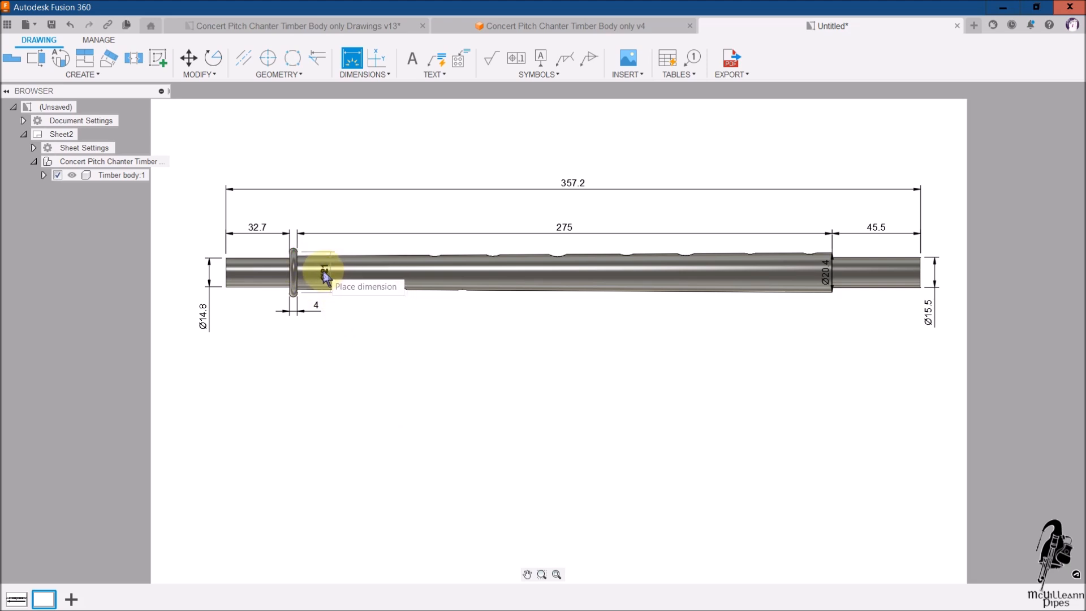
{"action": "left_click", "coordinate": [323, 272]}
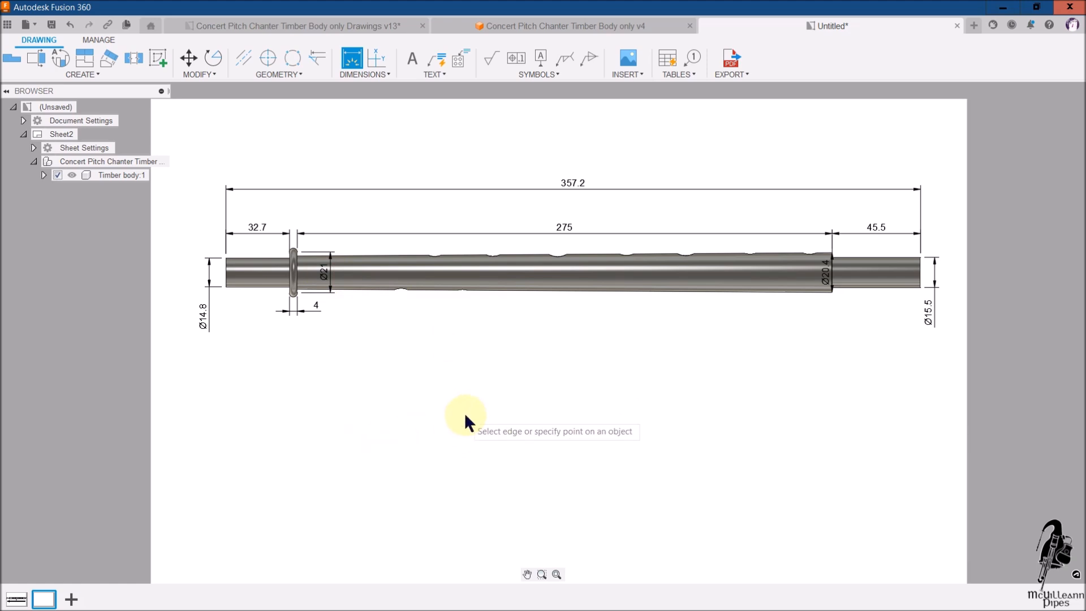
{"action": "key", "text": "Escape"}
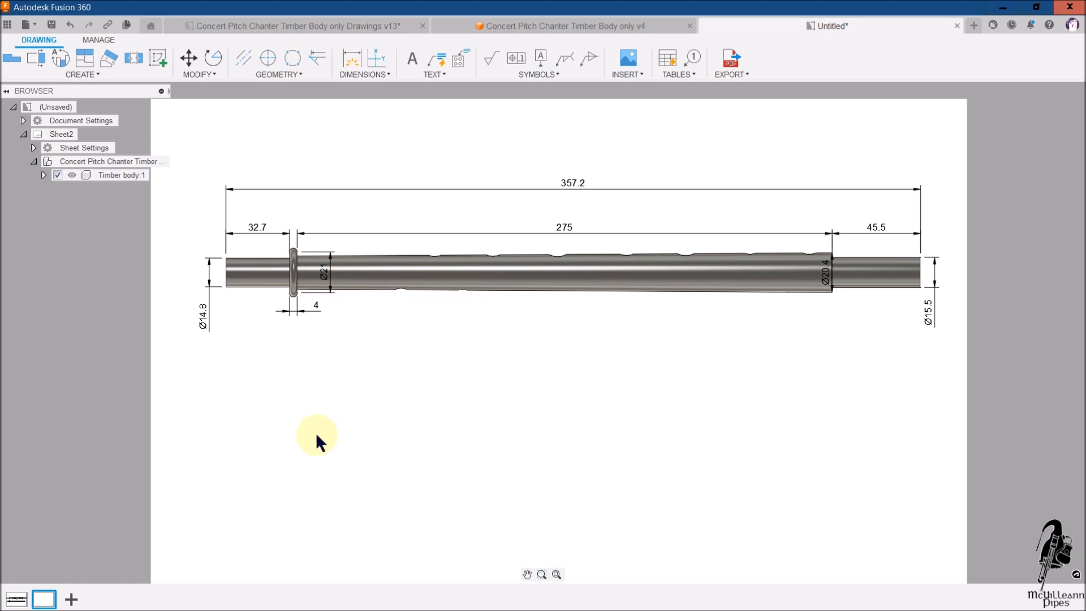
Move the text of the ring-edge and shoulder diameter dimensions below the chanter body
{"action": "left_click", "coordinate": [323, 273]}
{"action": "left_click_drag", "start_coordinate": [324, 274], "coordinate": [323, 337]}
{"action": "left_click", "coordinate": [556, 358]}
{"action": "left_click", "coordinate": [826, 276]}
{"action": "left_click", "coordinate": [827, 278]}
{"action": "left_click_drag", "start_coordinate": [826, 276], "coordinate": [825, 314]}
{"action": "left_click", "coordinate": [728, 389]}
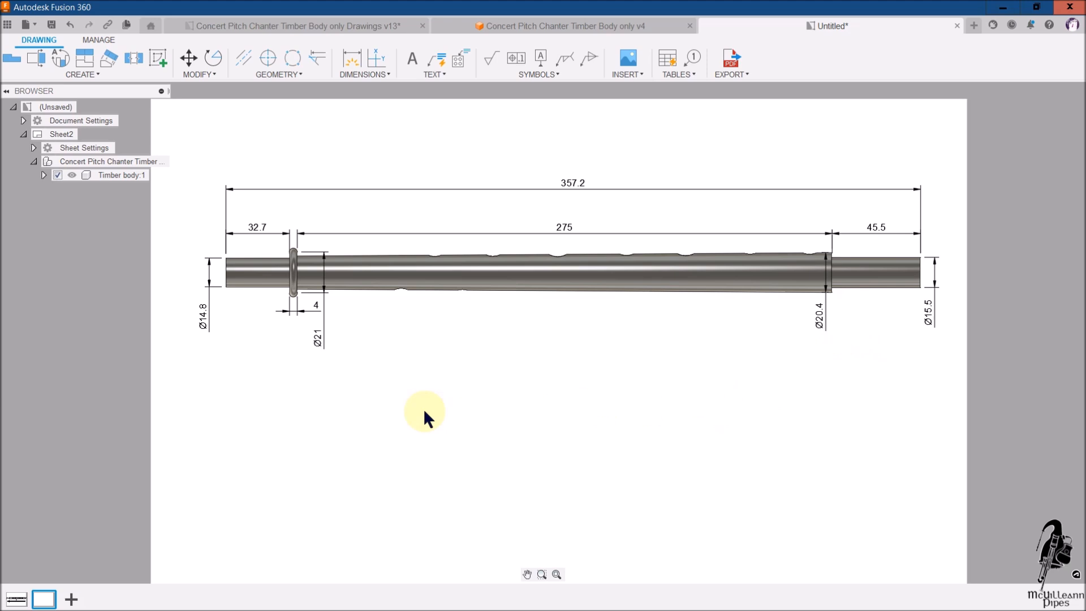
Consult the finished drawing's second sheet and move the ring's width dimension above the view in the new drawing
{"action": "left_click", "coordinate": [339, 23]}
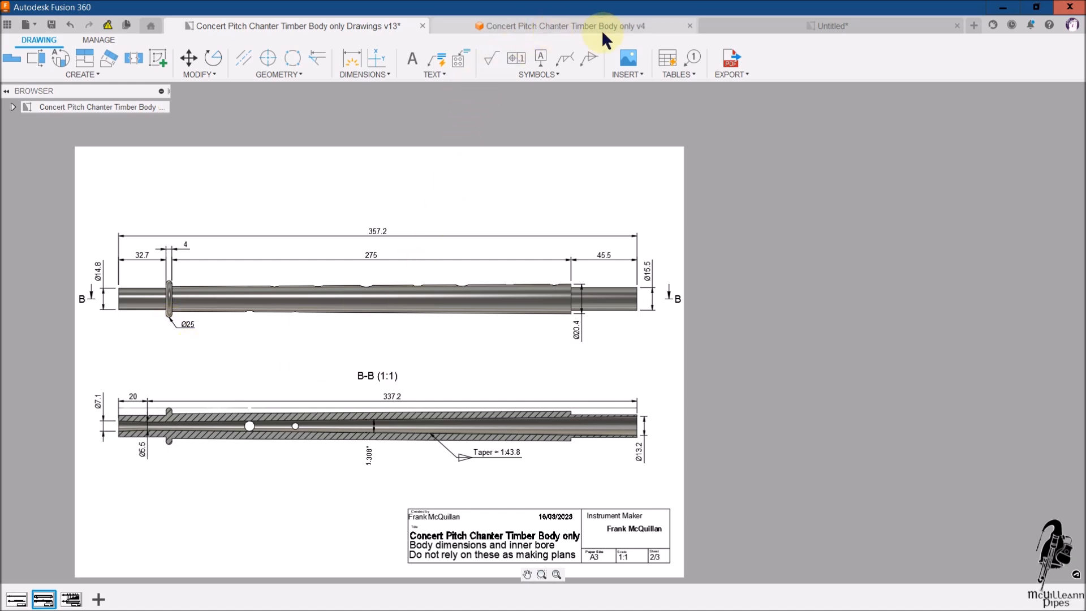
{"action": "left_click", "coordinate": [794, 25]}
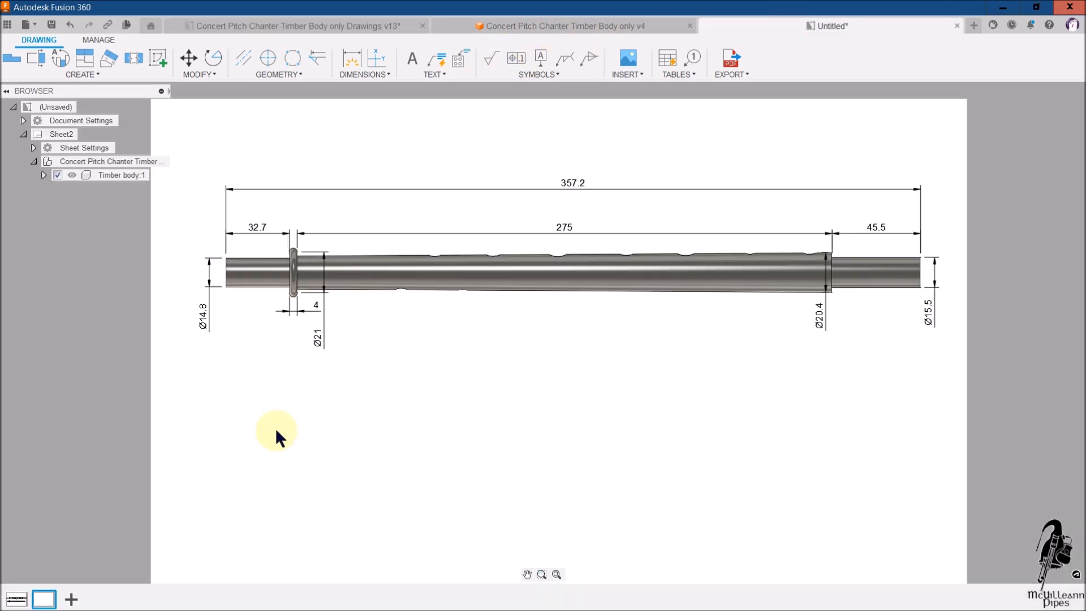
{"action": "left_click_drag", "start_coordinate": [316, 311], "coordinate": [317, 215]}
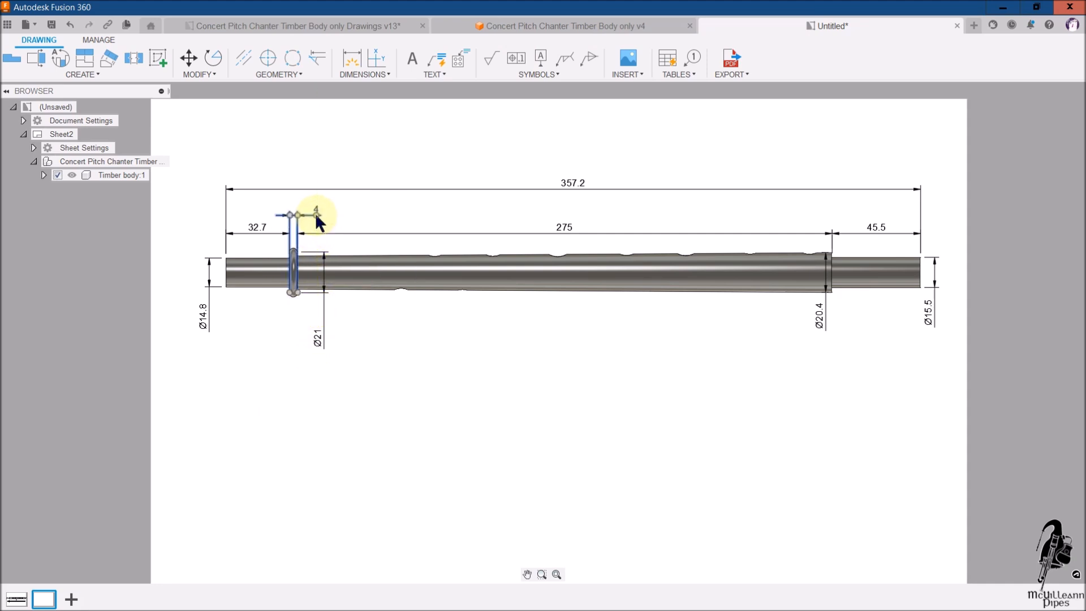
{"action": "left_click", "coordinate": [300, 424]}
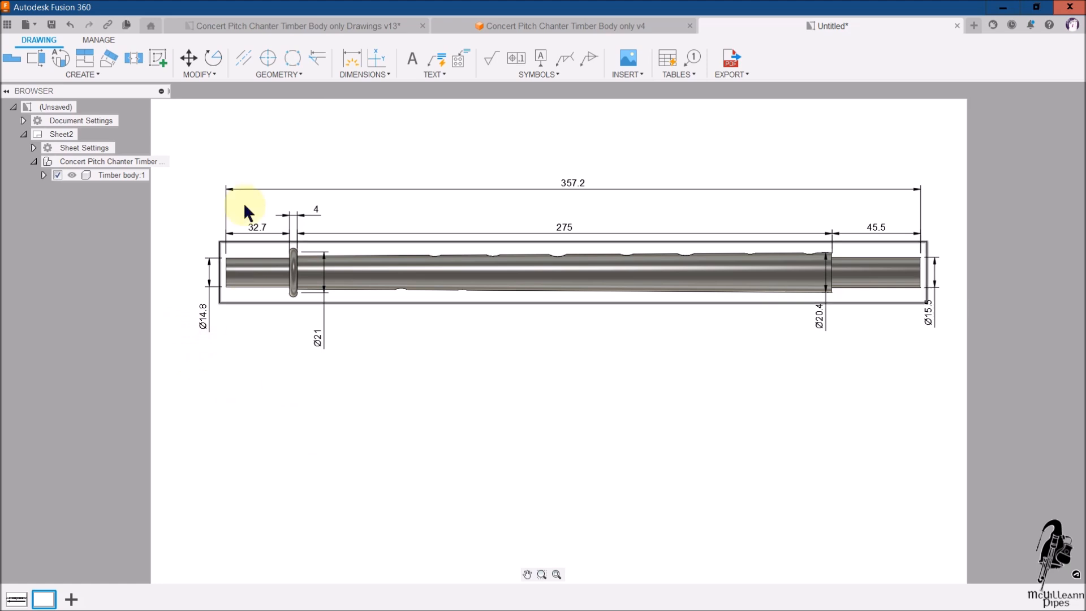
Add a leader note reading Ø25 to the raised ring's lower edge, with the text placed below the body
{"action": "left_click", "coordinate": [443, 54]}
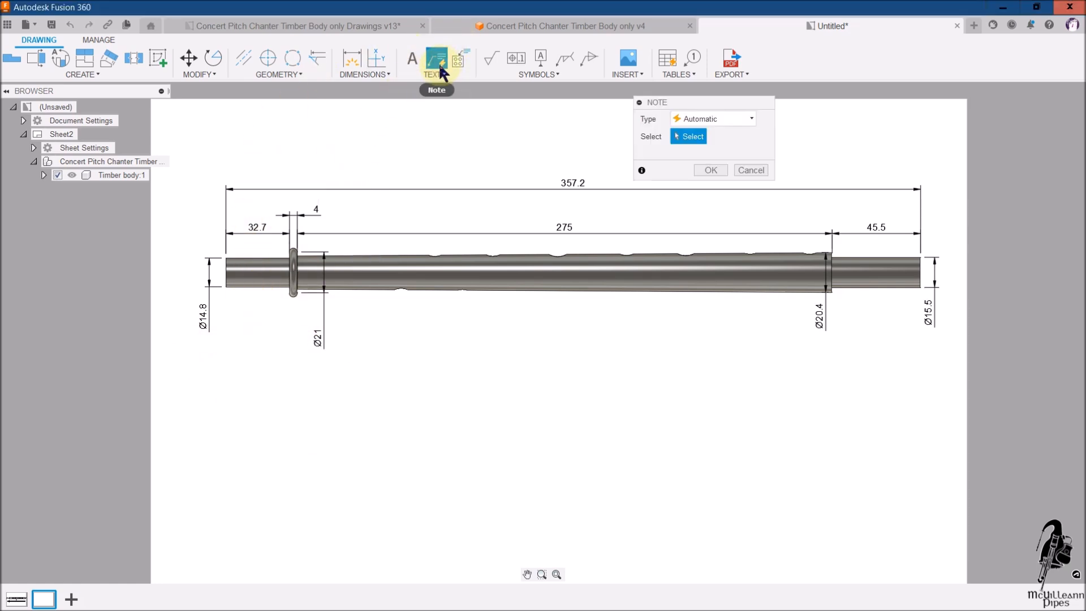
{"action": "left_click", "coordinate": [291, 295]}
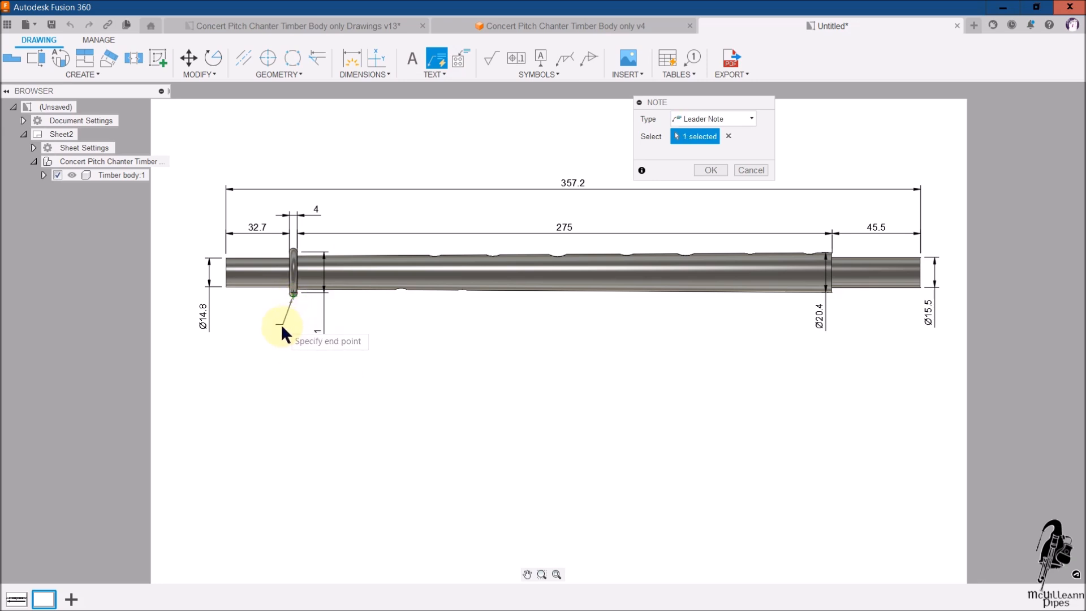
{"action": "left_click", "coordinate": [266, 328]}
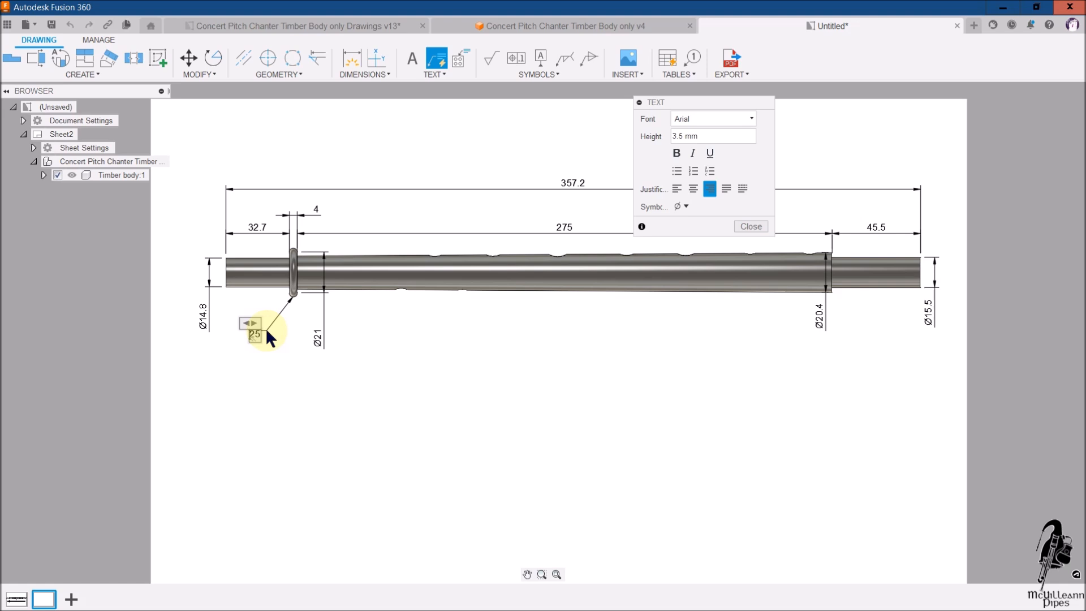
{"action": "left_click", "coordinate": [684, 206]}
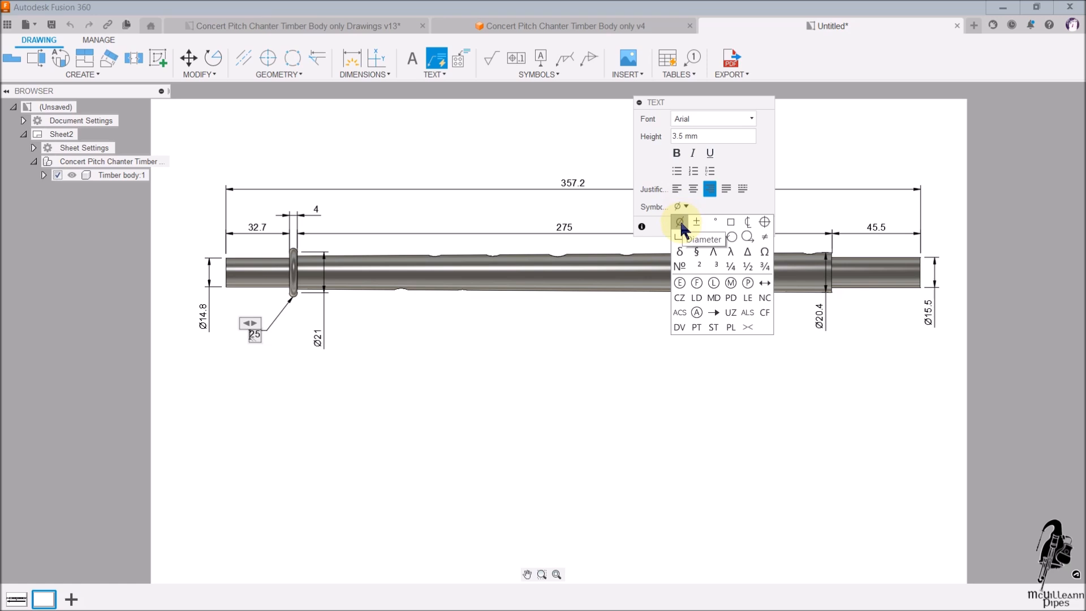
{"action": "left_click", "coordinate": [679, 222]}
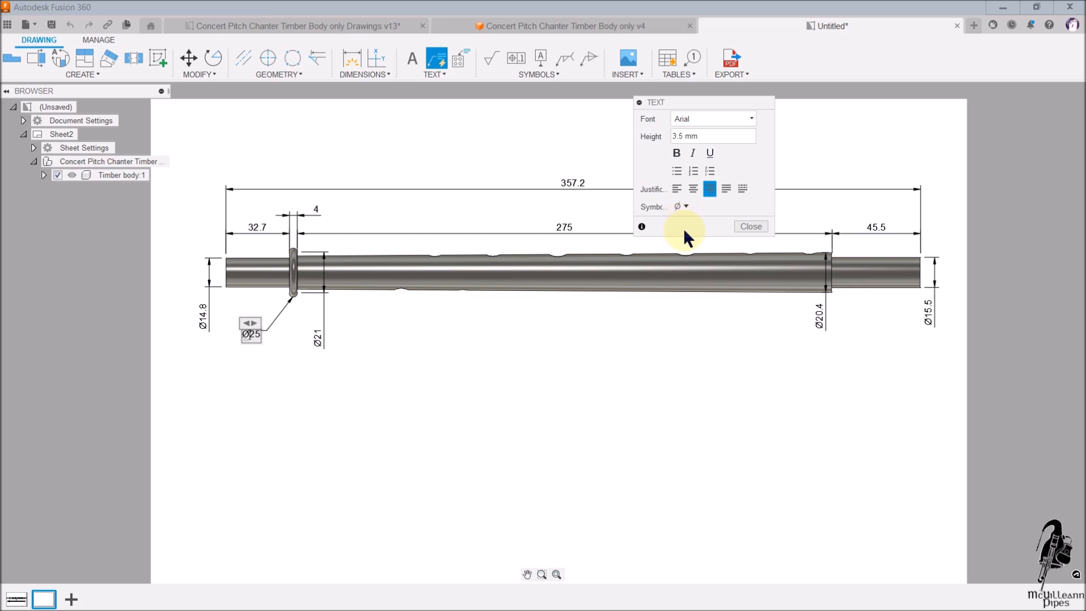
{"action": "left_click", "coordinate": [751, 226]}
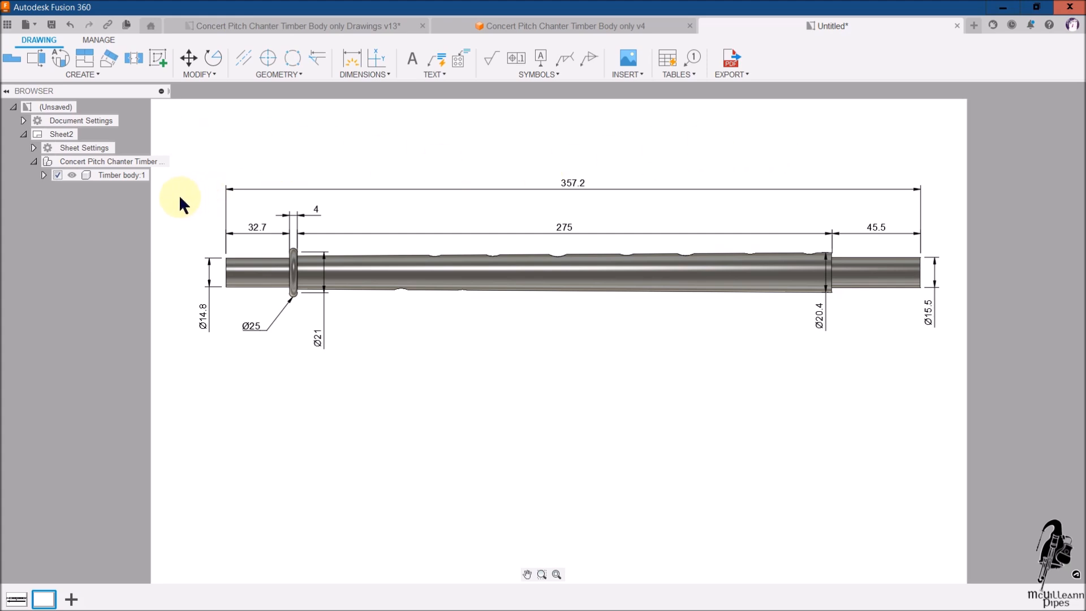
Start a section view named B from the dimensioned view, with a horizontal section line through the chanter's centreline extending past both ends
{"action": "left_click", "coordinate": [35, 58]}
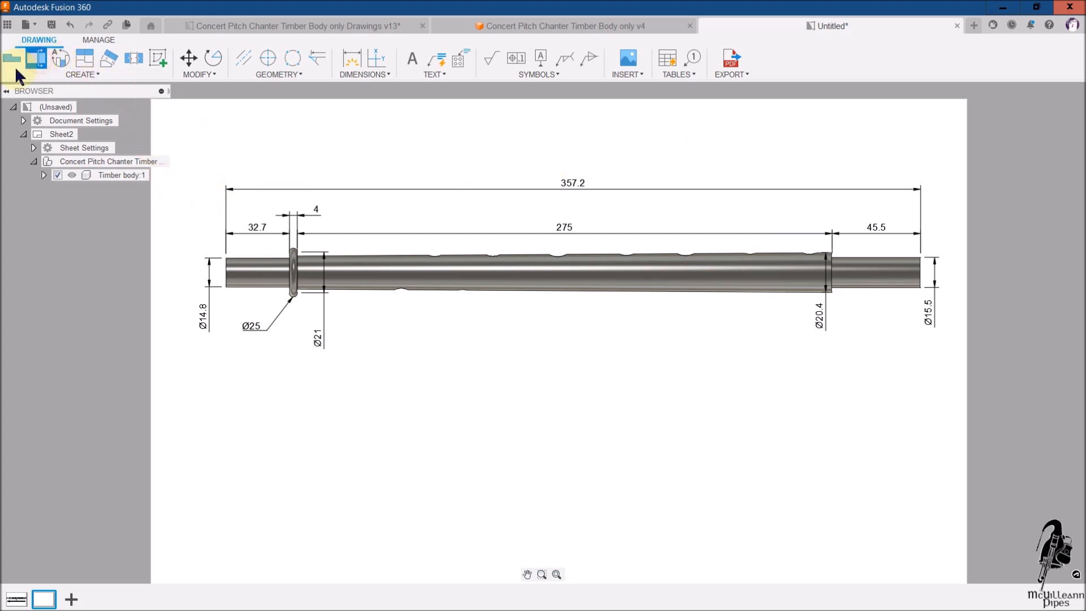
{"action": "left_click", "coordinate": [236, 300]}
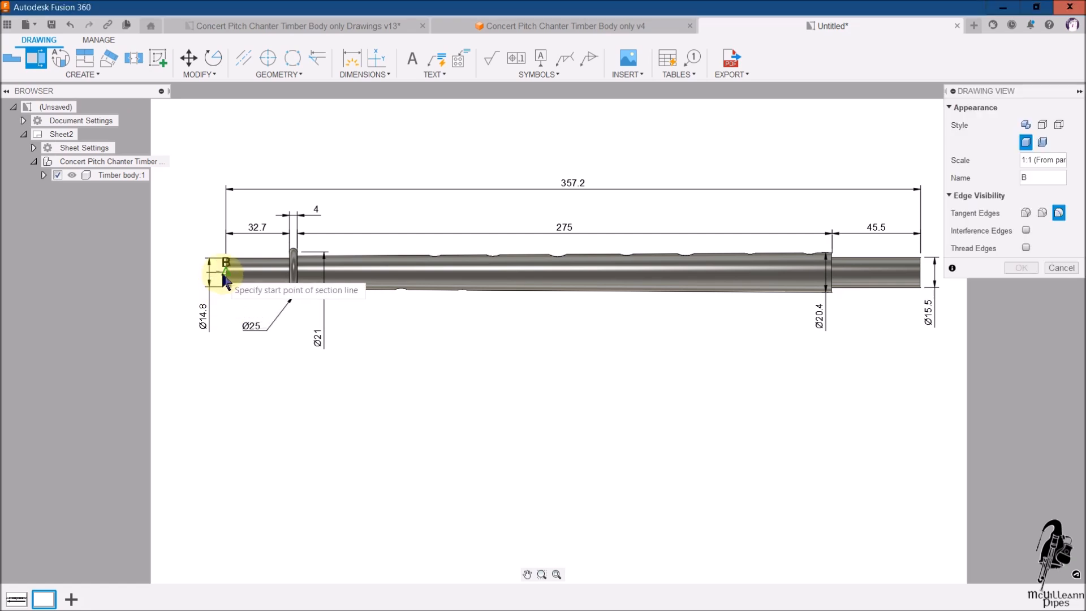
{"action": "left_click", "coordinate": [189, 270]}
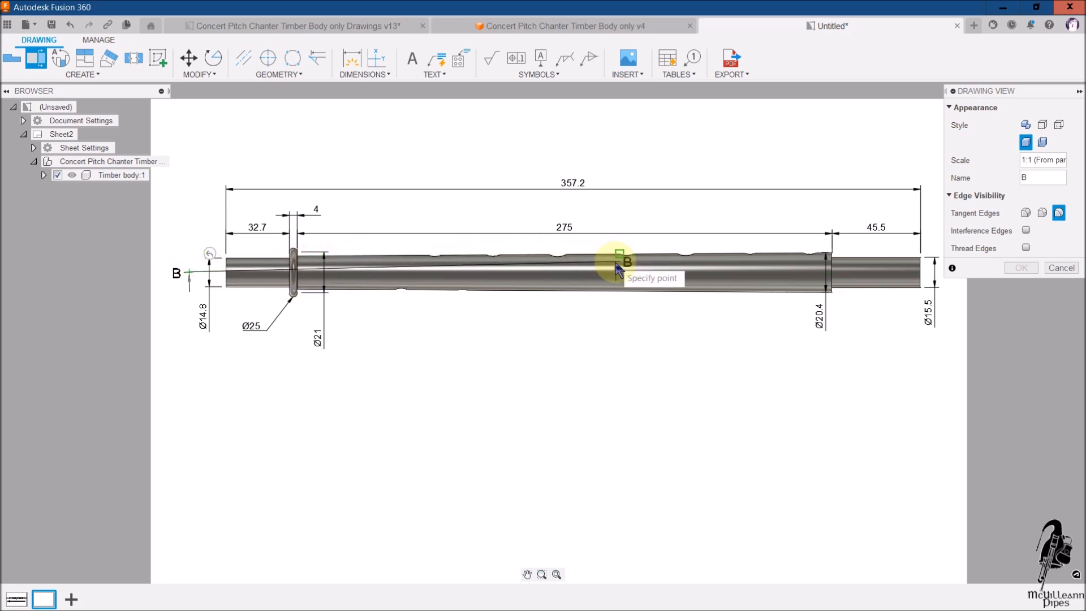
{"action": "left_click", "coordinate": [946, 278]}
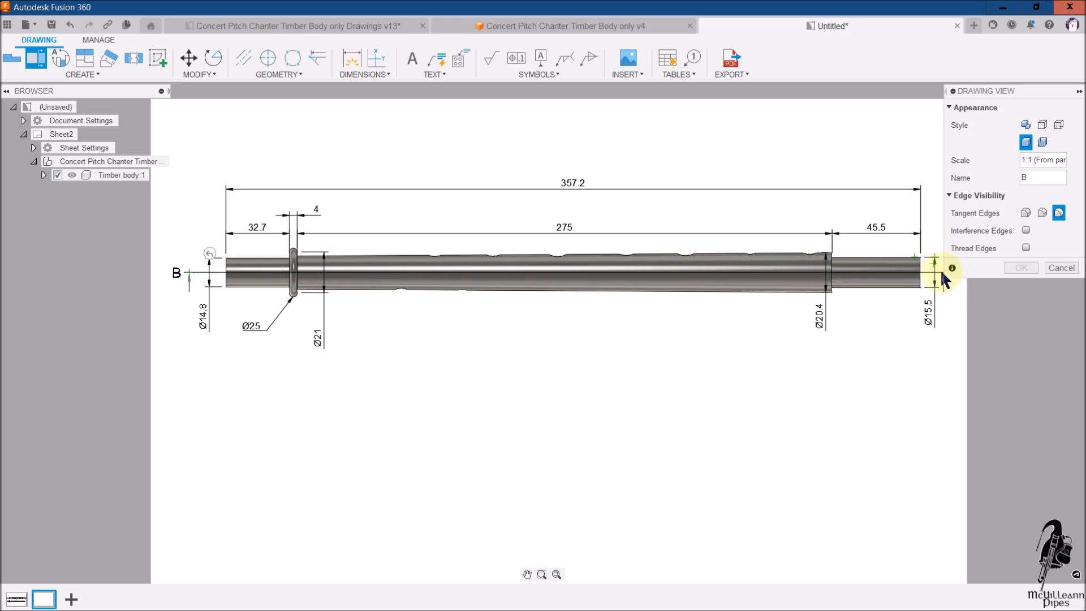
{"action": "mouse_move", "coordinate": [985, 93]}
{"action": "left_mouse_down"}
{"action": "mouse_move", "coordinate": [868, 158]}
{"action": "mouse_move", "coordinate": [642, 363]}
{"action": "mouse_move", "coordinate": [611, 365]}
{"action": "left_mouse_up"}
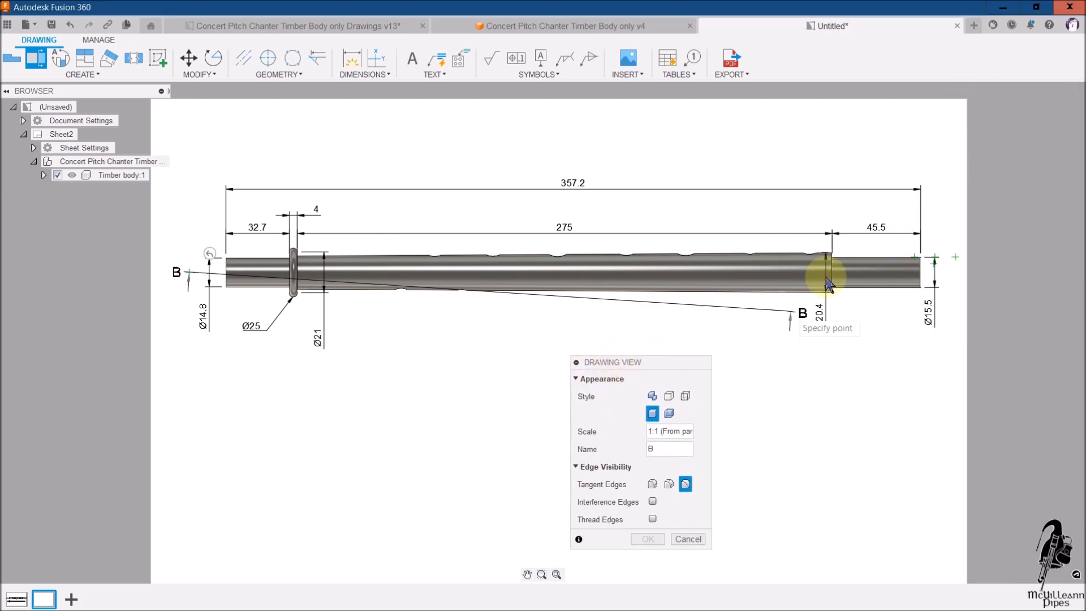
{"action": "left_click", "coordinate": [963, 273]}
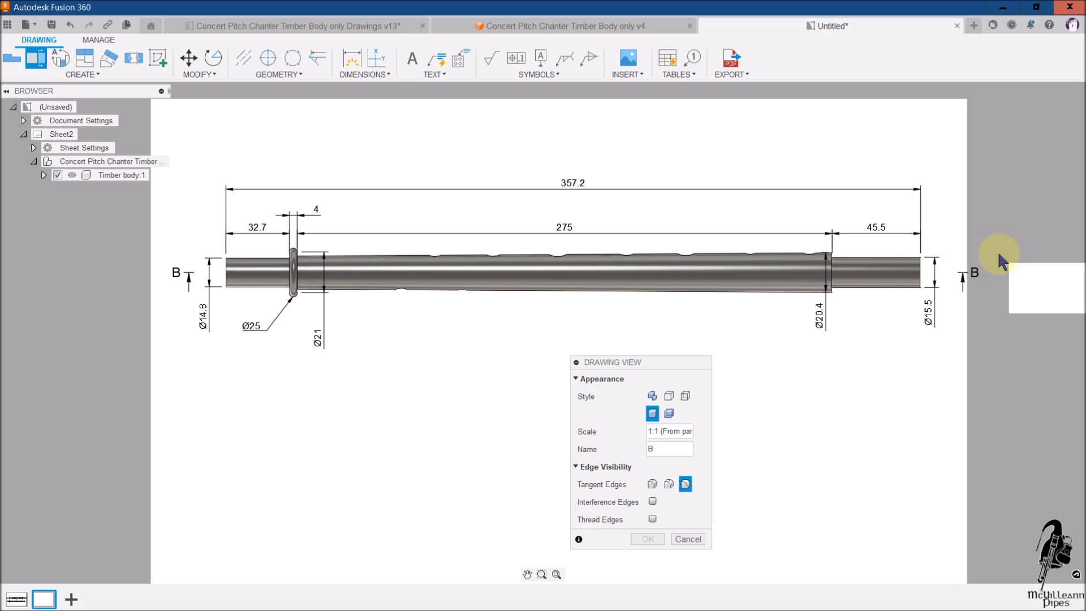
{"action": "left_click", "coordinate": [998, 253]}
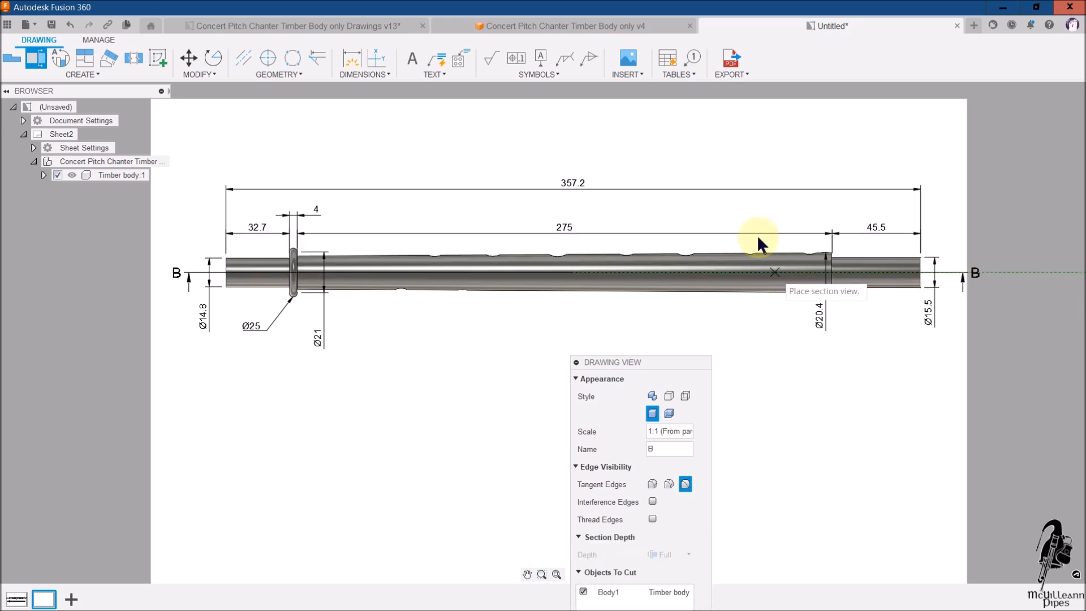
Place the section view B-B directly below the parent view at 1:1 with full depth, cutting the timber body
{"action": "left_click", "coordinate": [756, 506]}
{"action": "left_click", "coordinate": [684, 363]}
{"action": "left_click_drag", "start_coordinate": [695, 358], "coordinate": [1002, 80]}
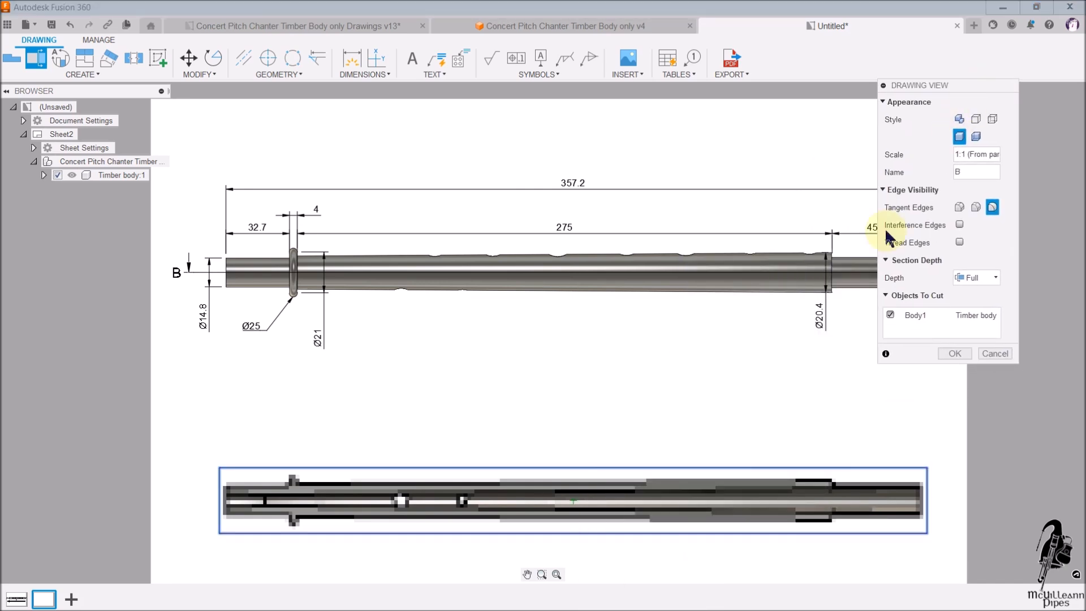
{"action": "left_click", "coordinate": [955, 354]}
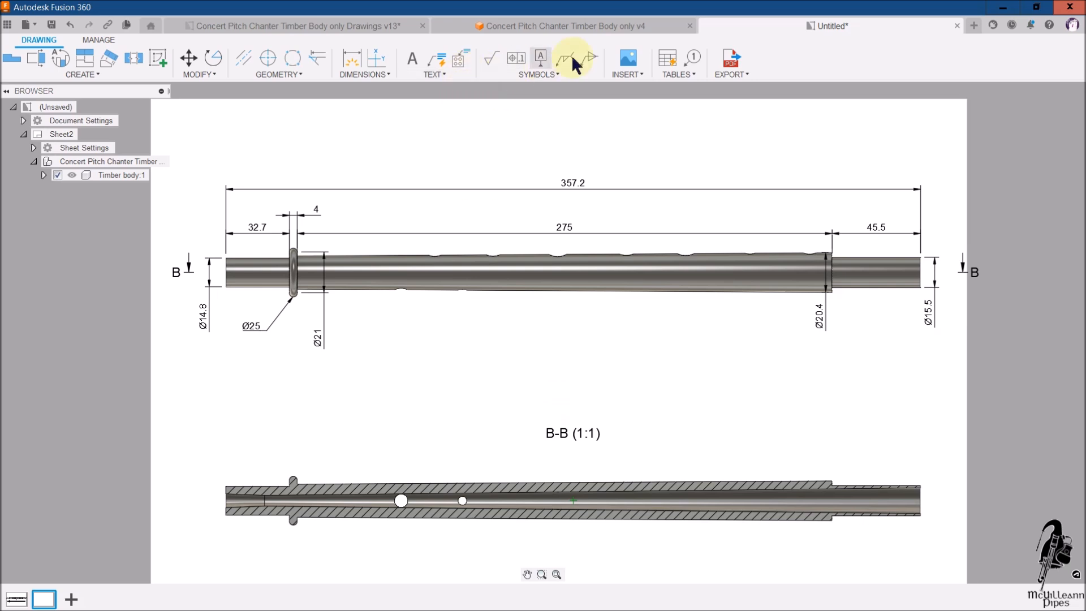
Consult the finished drawing and try to dimension the bore opening at the ringed end between its two corner points
{"action": "left_click", "coordinate": [323, 26]}
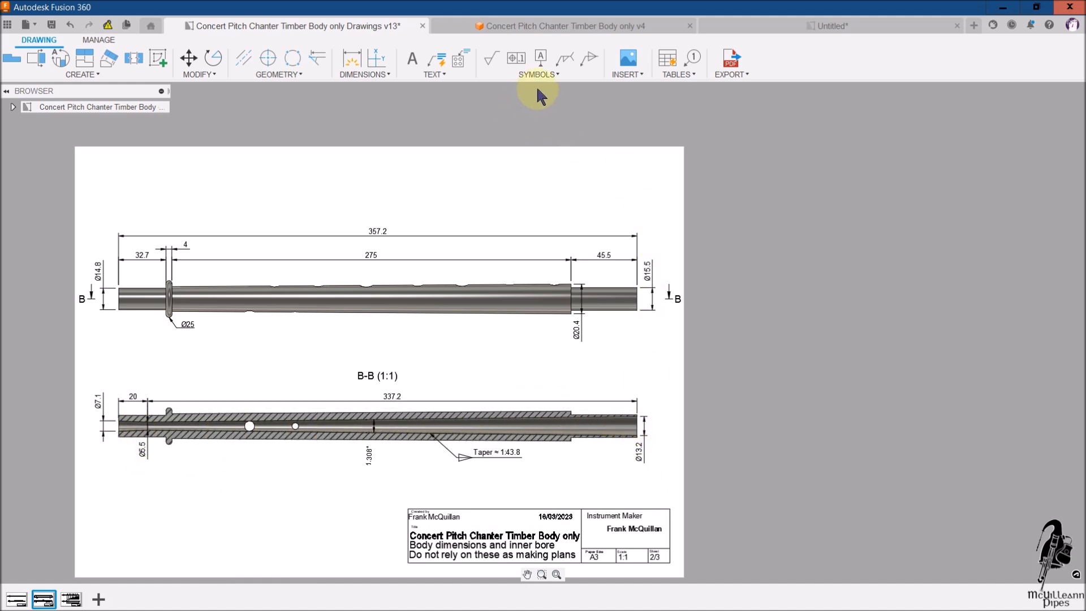
{"action": "left_click", "coordinate": [765, 25]}
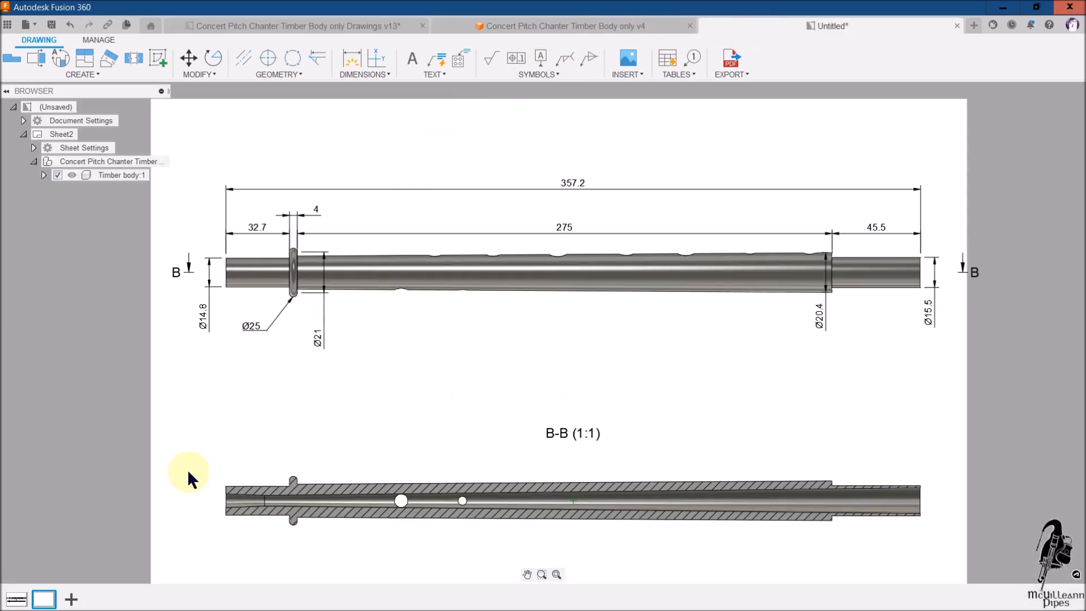
{"action": "left_click", "coordinate": [352, 58]}
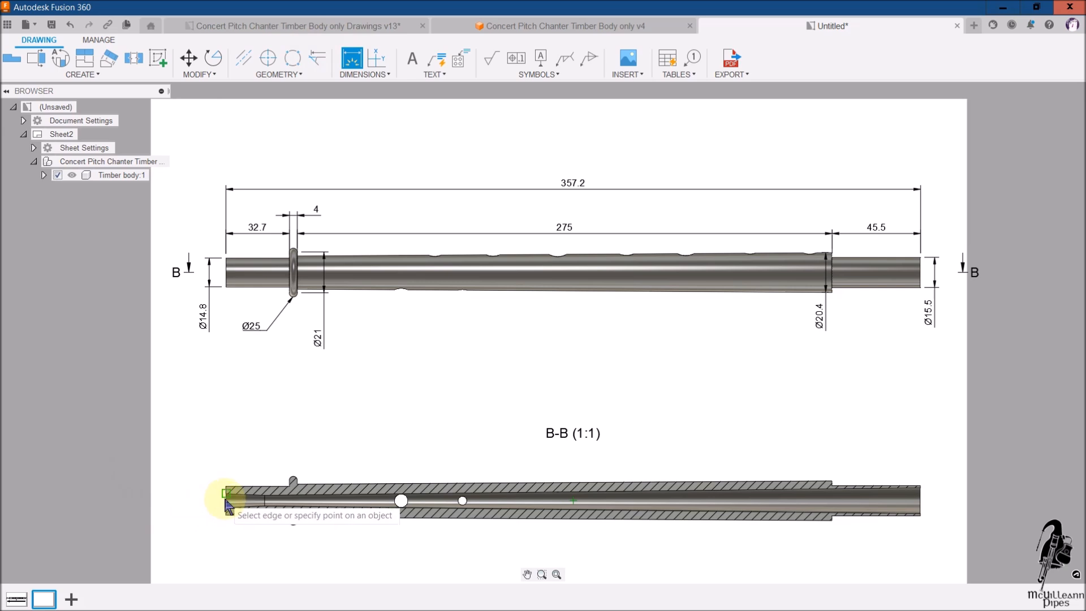
{"action": "scroll", "coordinate": [225, 502], "scroll_direction": "up", "scroll_amount": 1}
{"action": "scroll", "coordinate": [225, 501], "scroll_direction": "up", "scroll_amount": 10}
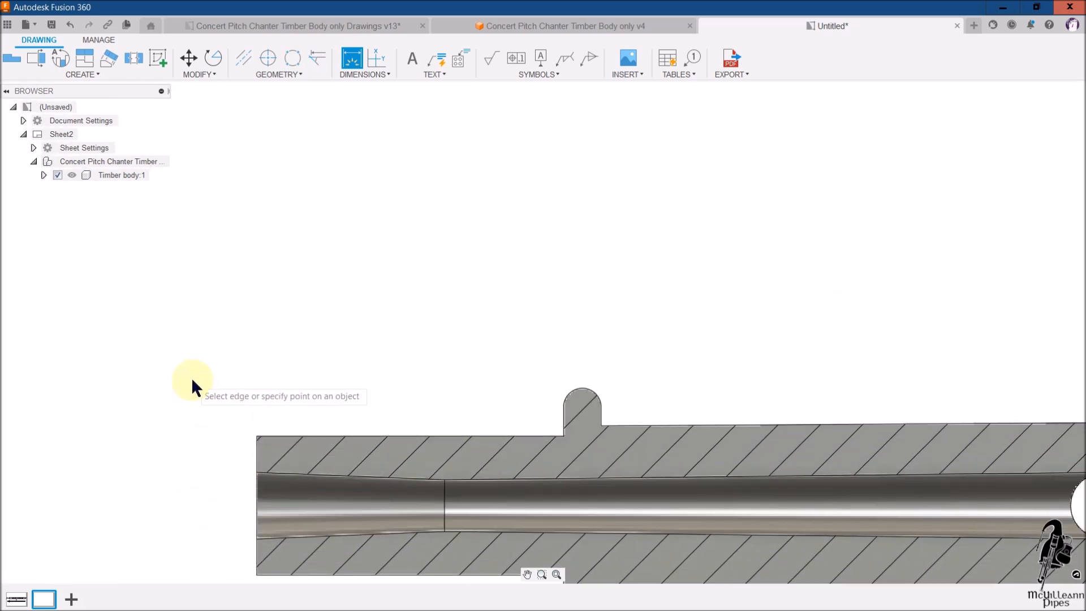
{"action": "scroll", "coordinate": [194, 384], "scroll_direction": "down", "scroll_amount": 11}
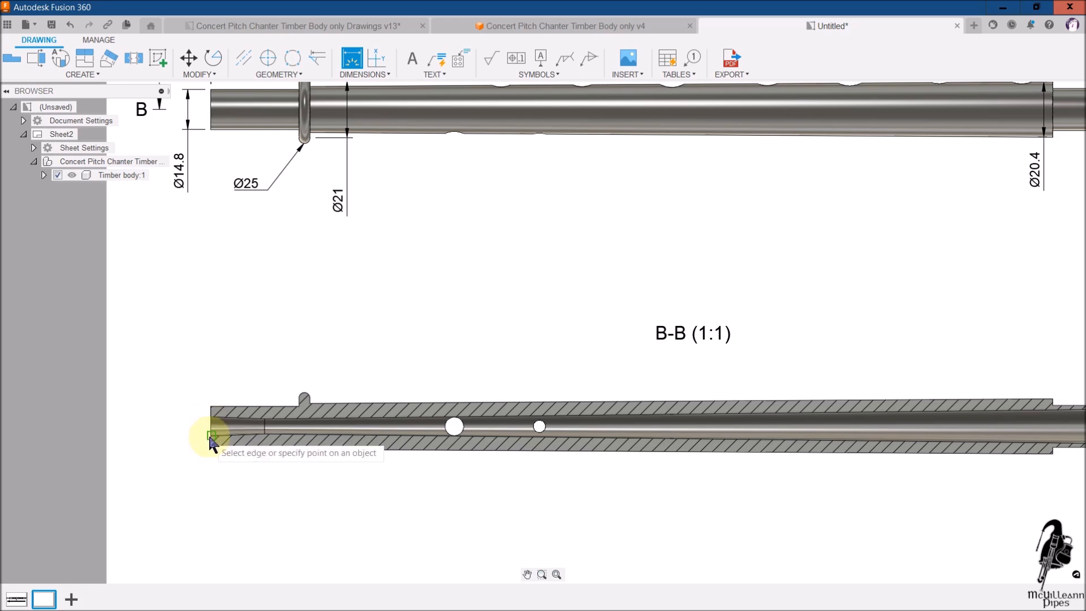
{"action": "left_click", "coordinate": [210, 435]}
{"action": "left_click", "coordinate": [210, 417]}
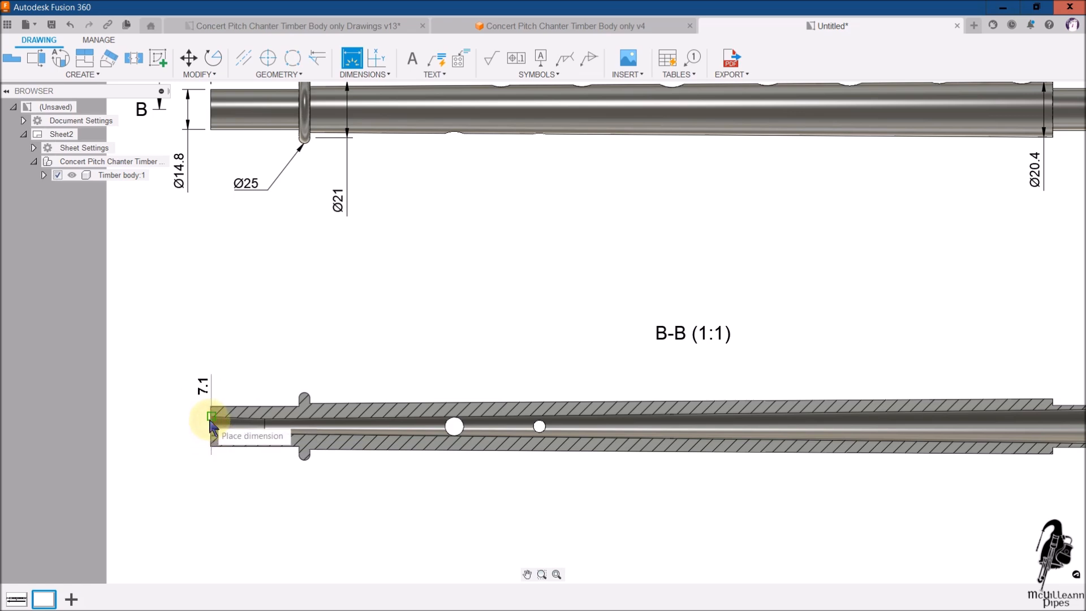
{"action": "left_click", "coordinate": [157, 419]}
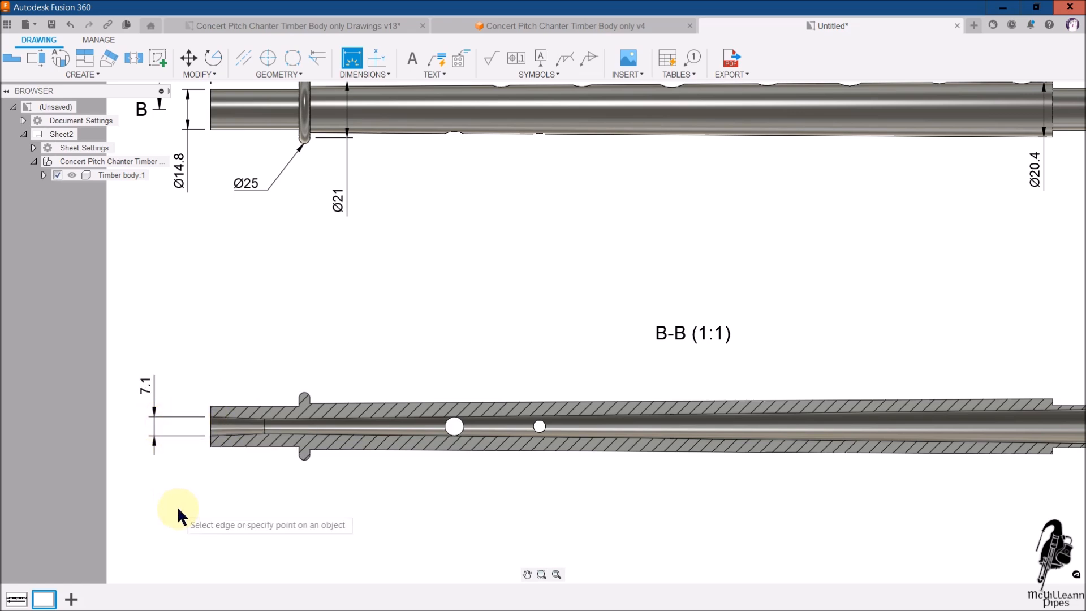
{"action": "key", "text": "Escape"}
{"action": "key", "text": "ctrl+z"}
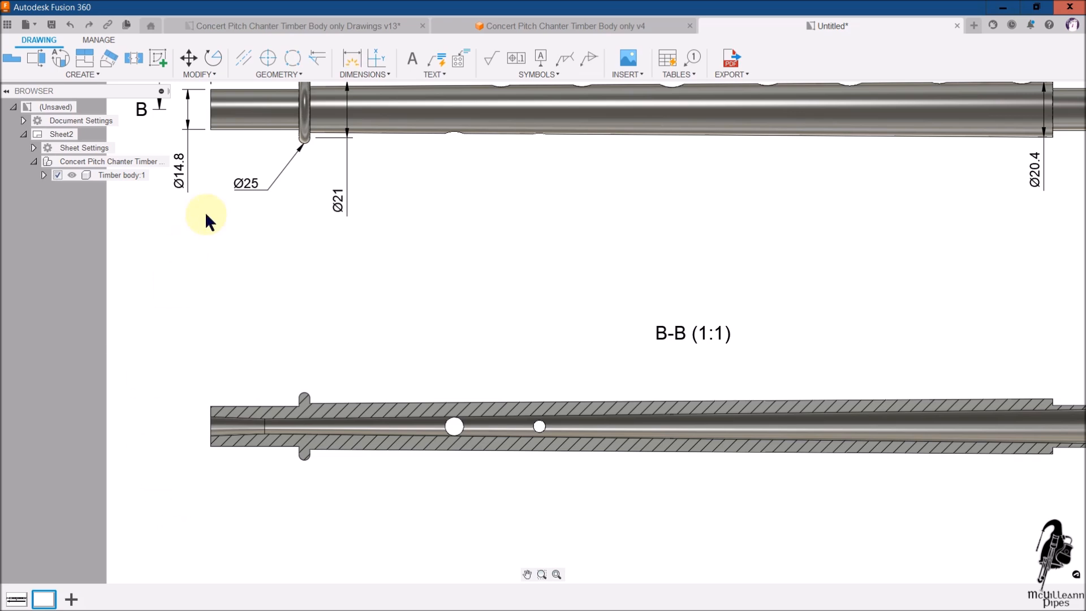
Dimension the bore's diameter at the ringed end from its end edge, placing the dimension just outside the body
{"action": "left_click", "coordinate": [351, 58]}
{"action": "scroll", "coordinate": [176, 415], "scroll_direction": "up", "scroll_amount": 1}
{"action": "scroll", "coordinate": [176, 418], "scroll_direction": "up", "scroll_amount": 3}
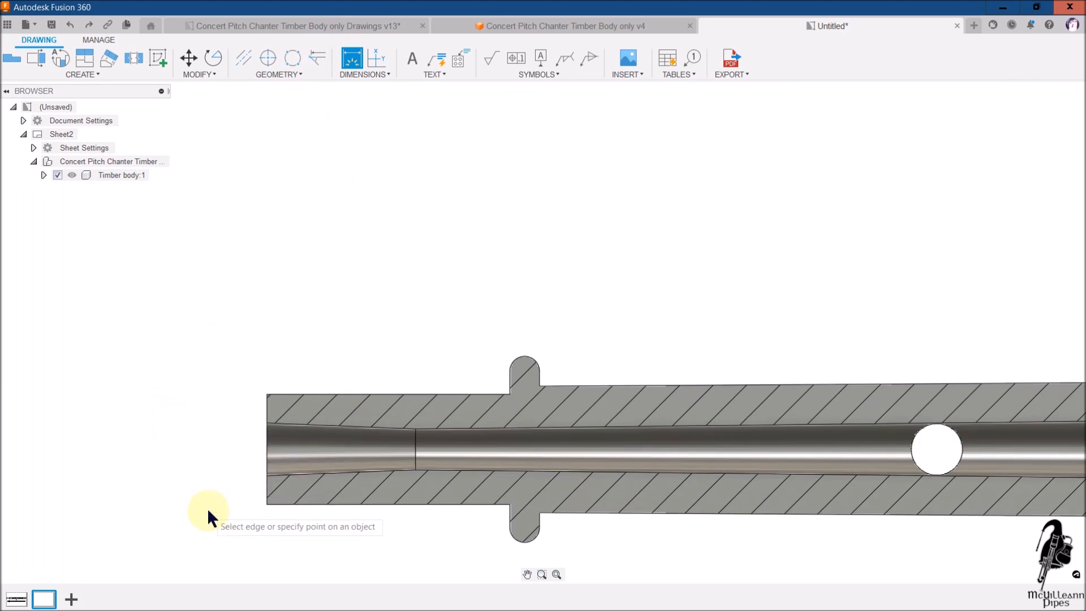
{"action": "left_click", "coordinate": [267, 450]}
{"action": "left_click", "coordinate": [220, 457]}
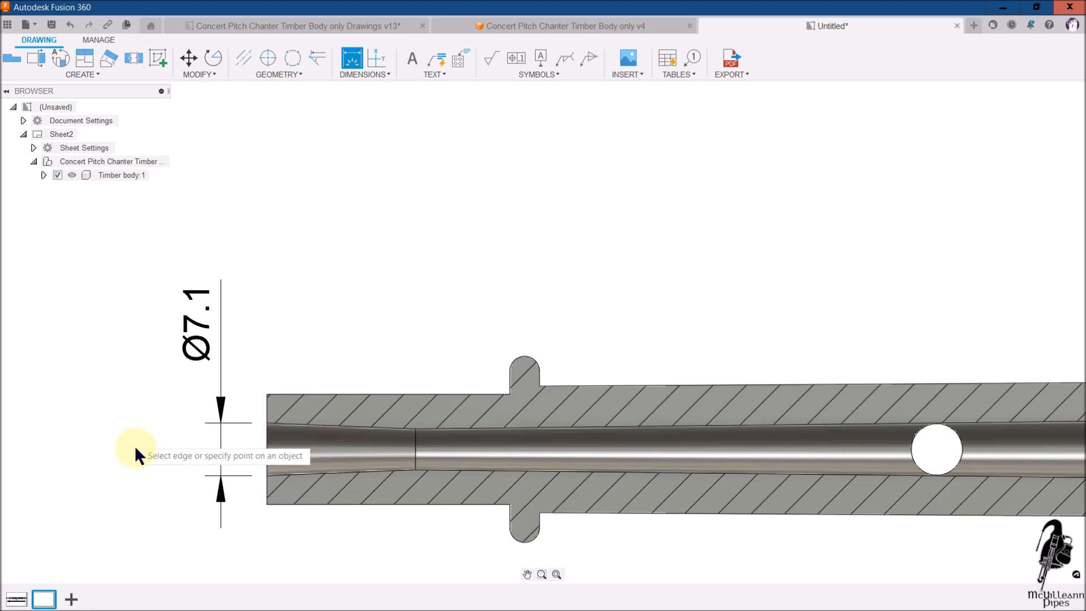
Dimension the bore's diameter at its narrowest point and at the wide end in section B-B
{"action": "left_click", "coordinate": [414, 450]}
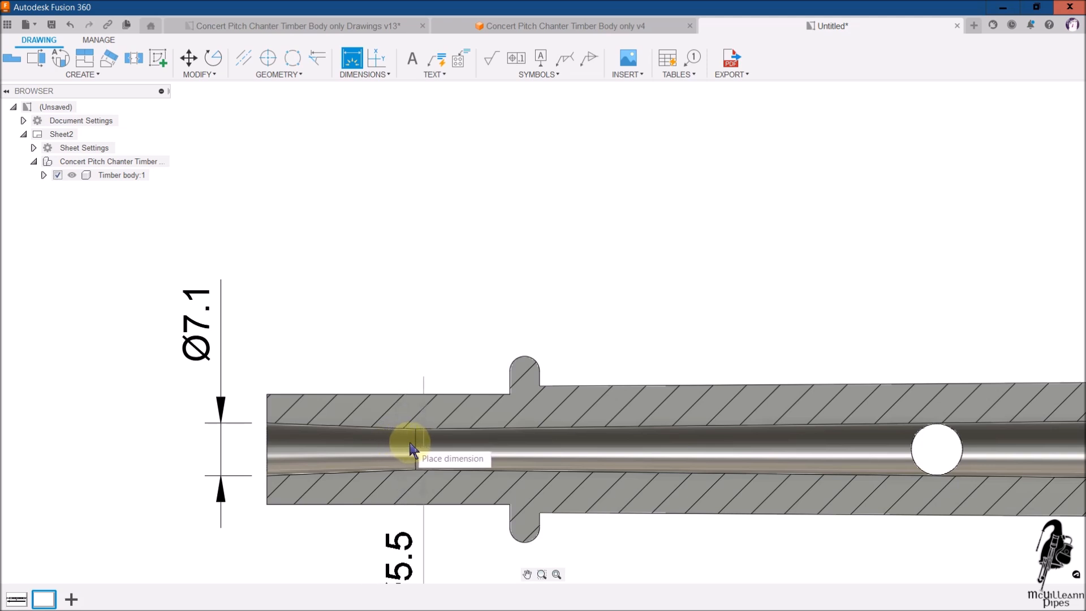
{"action": "left_click", "coordinate": [412, 449]}
{"action": "scroll", "coordinate": [236, 301], "scroll_direction": "down", "scroll_amount": 5}
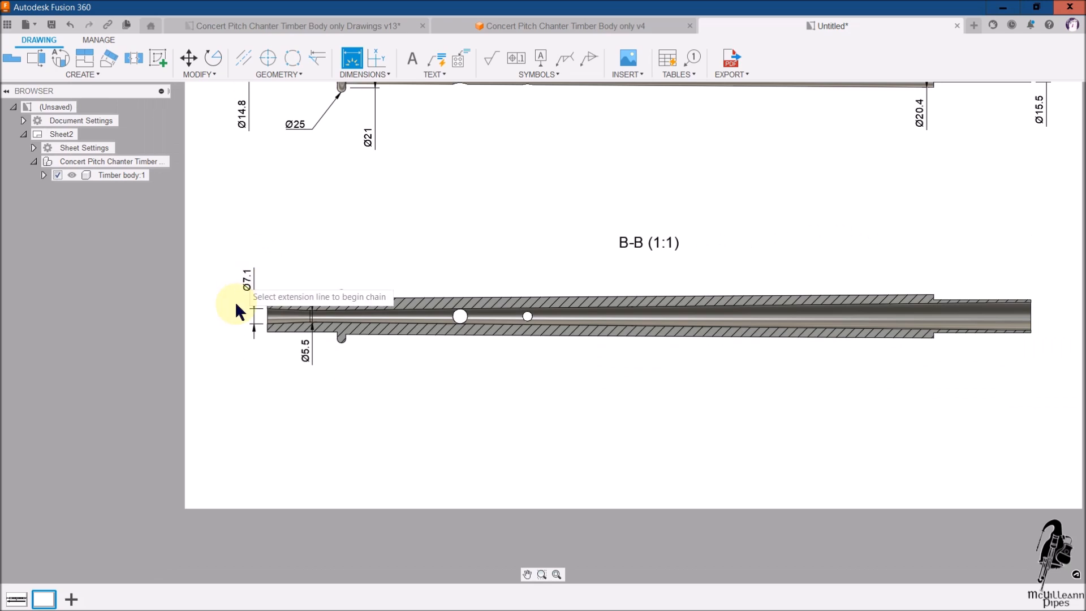
{"action": "left_click", "coordinate": [1035, 316]}
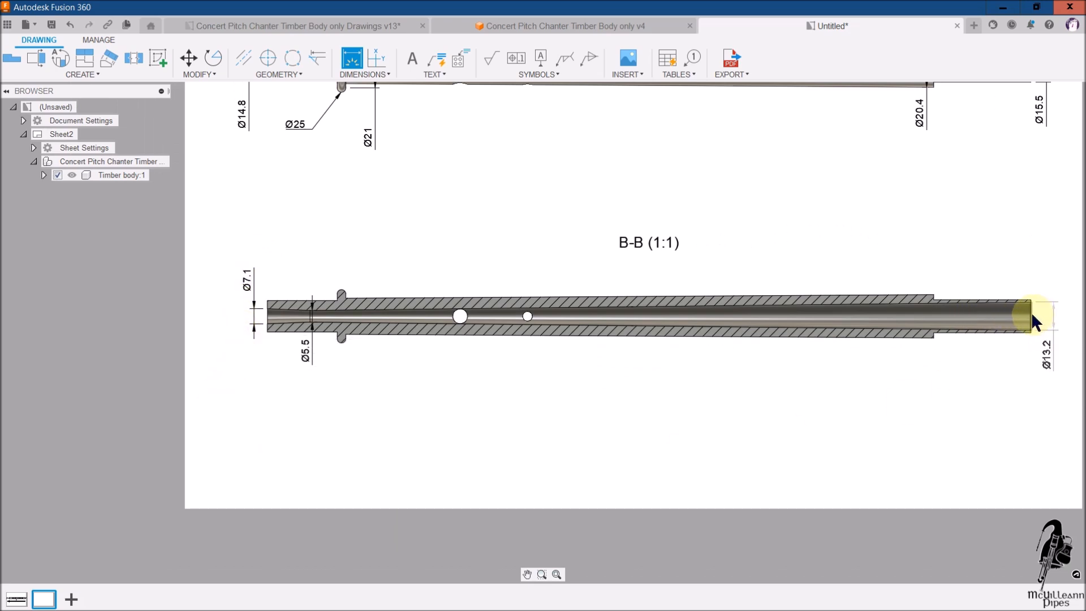
{"action": "left_click", "coordinate": [1037, 313]}
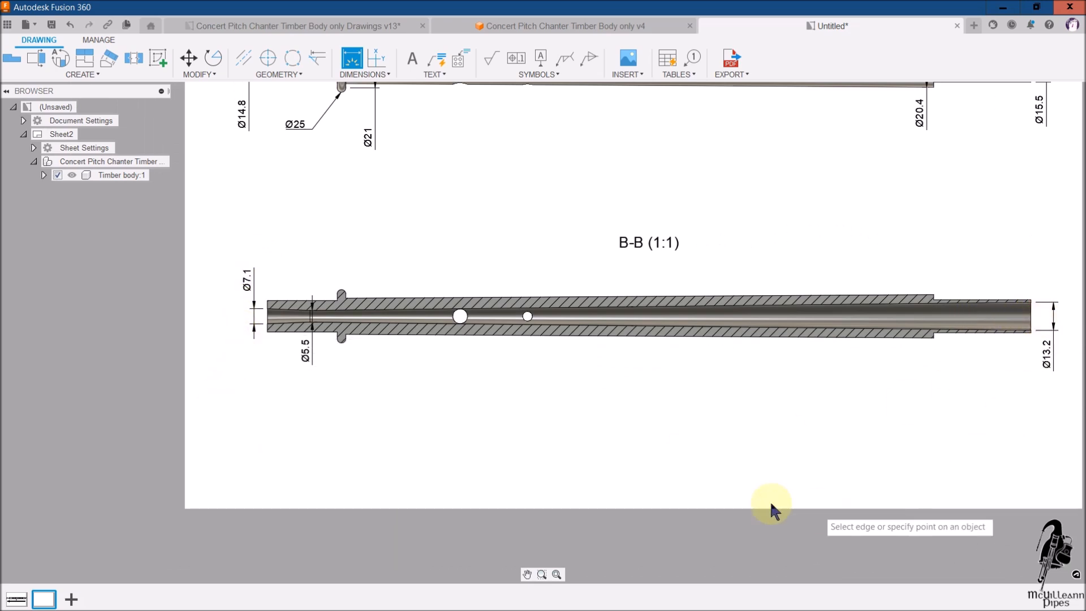
{"action": "scroll", "coordinate": [284, 413], "scroll_direction": "up", "scroll_amount": 2}
{"action": "scroll", "coordinate": [286, 416], "scroll_direction": "down", "scroll_amount": 3}
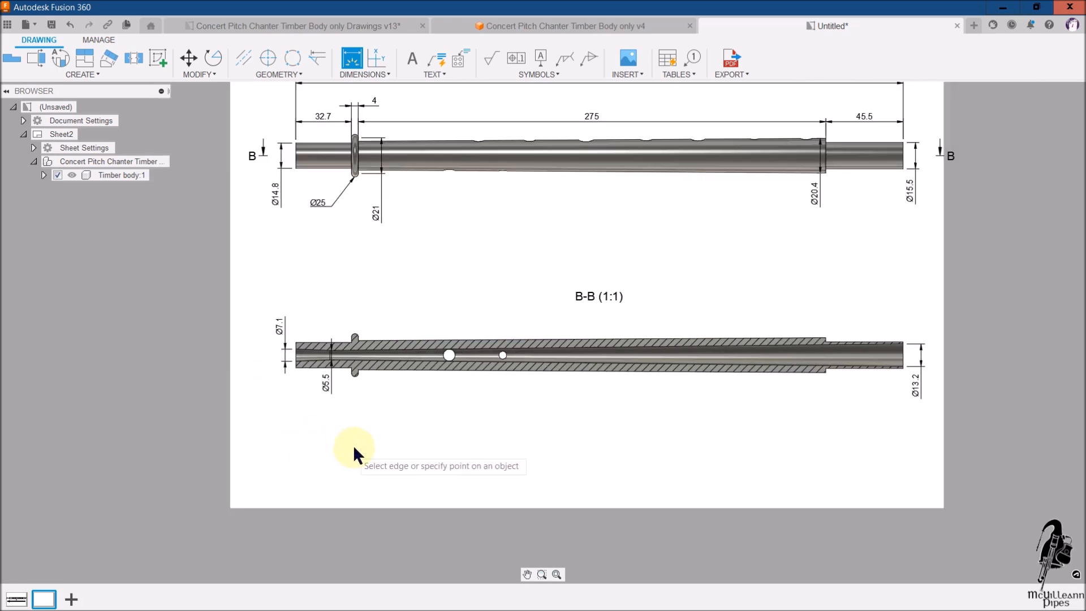
{"action": "key", "text": "Escape"}
Shift the diameter dimension of the bore's narrowest point so its dimension line lies exactly on the throat edge
{"action": "scroll", "coordinate": [282, 373], "scroll_direction": "up", "scroll_amount": 5}
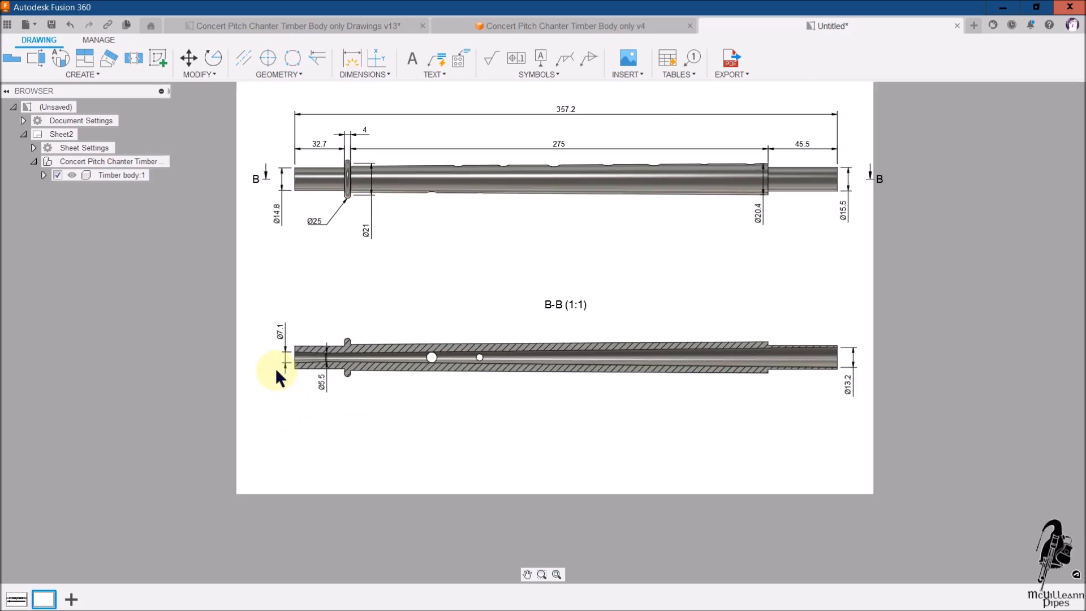
{"action": "left_click", "coordinate": [506, 337]}
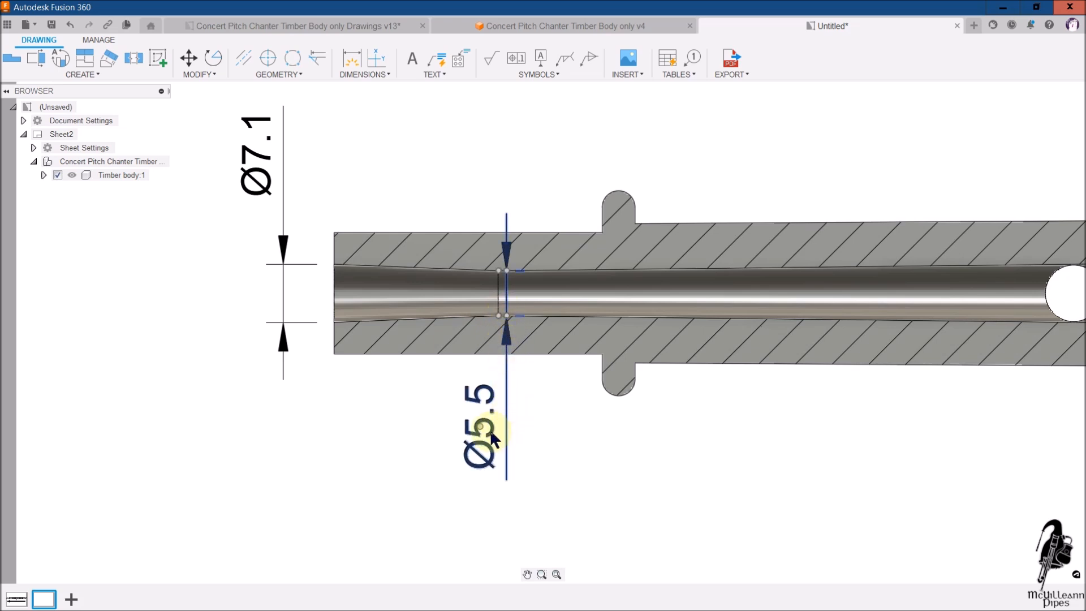
{"action": "mouse_move", "coordinate": [480, 432]}
{"action": "left_mouse_down"}
{"action": "mouse_move", "coordinate": [478, 424]}
{"action": "mouse_move", "coordinate": [500, 427]}
{"action": "left_mouse_up"}
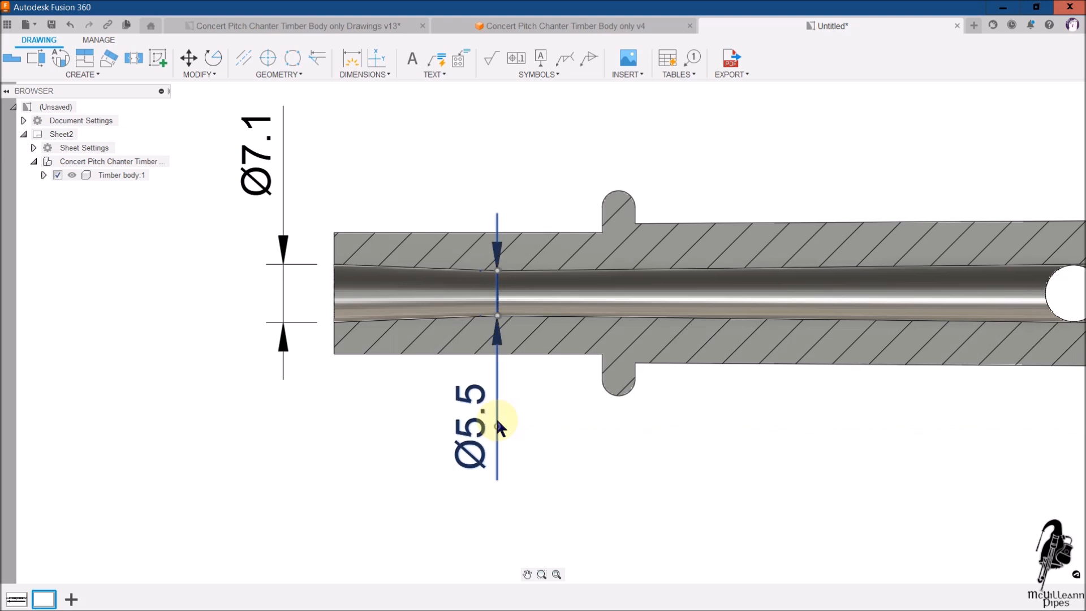
{"action": "left_click", "coordinate": [615, 474]}
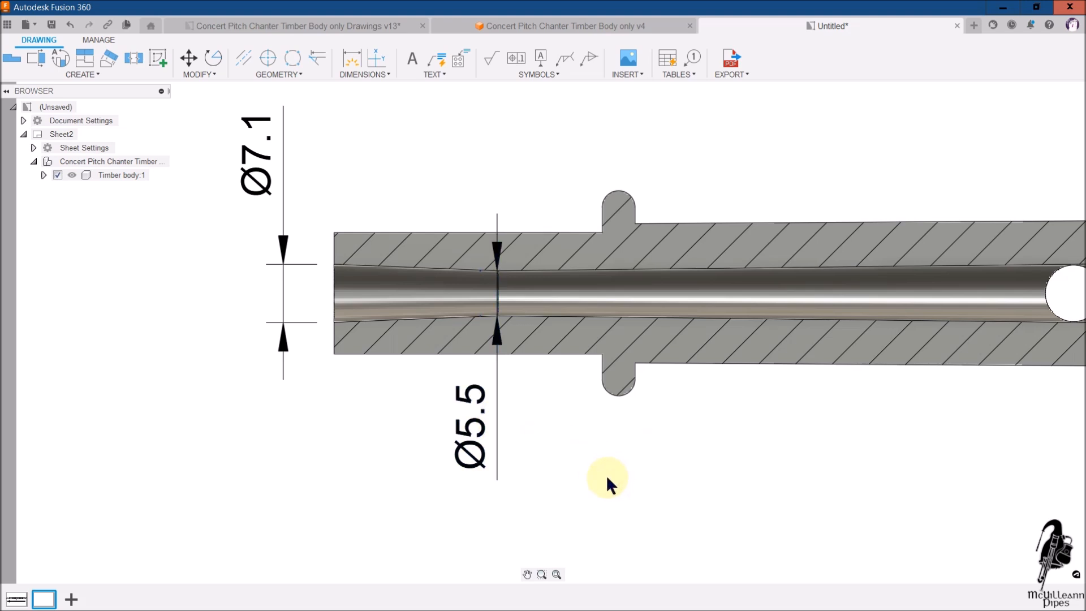
{"action": "scroll", "coordinate": [547, 481], "scroll_direction": "down", "scroll_amount": 3}
{"action": "scroll", "coordinate": [376, 308], "scroll_direction": "down", "scroll_amount": 4}
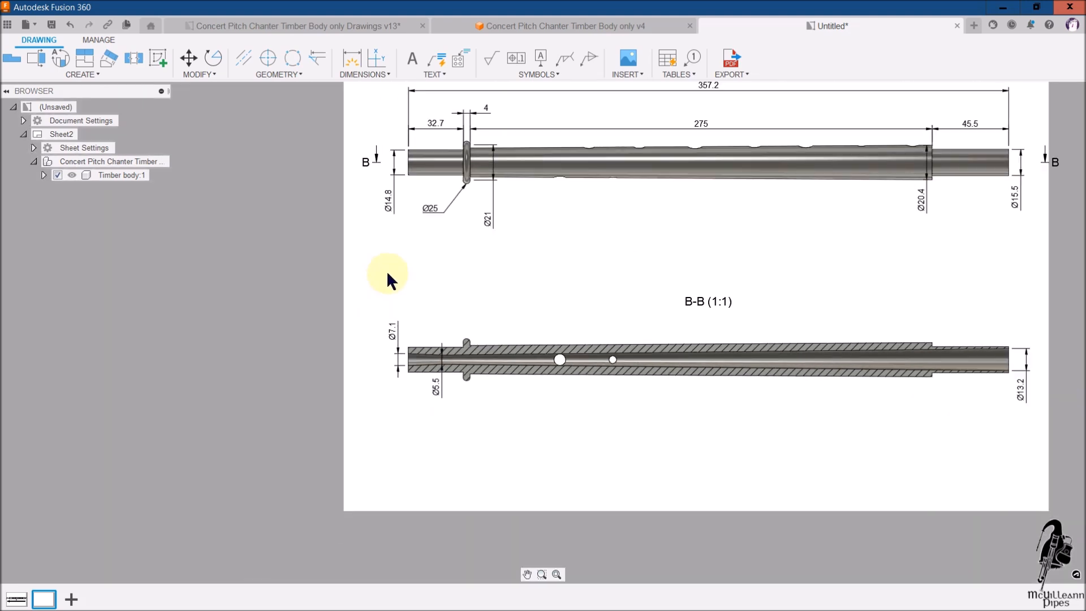
Dimension the length of the bore's short taper from the ringed end to the narrowest point, placing it just above section B-B
{"action": "scroll", "coordinate": [421, 269], "scroll_direction": "up", "scroll_amount": 6}
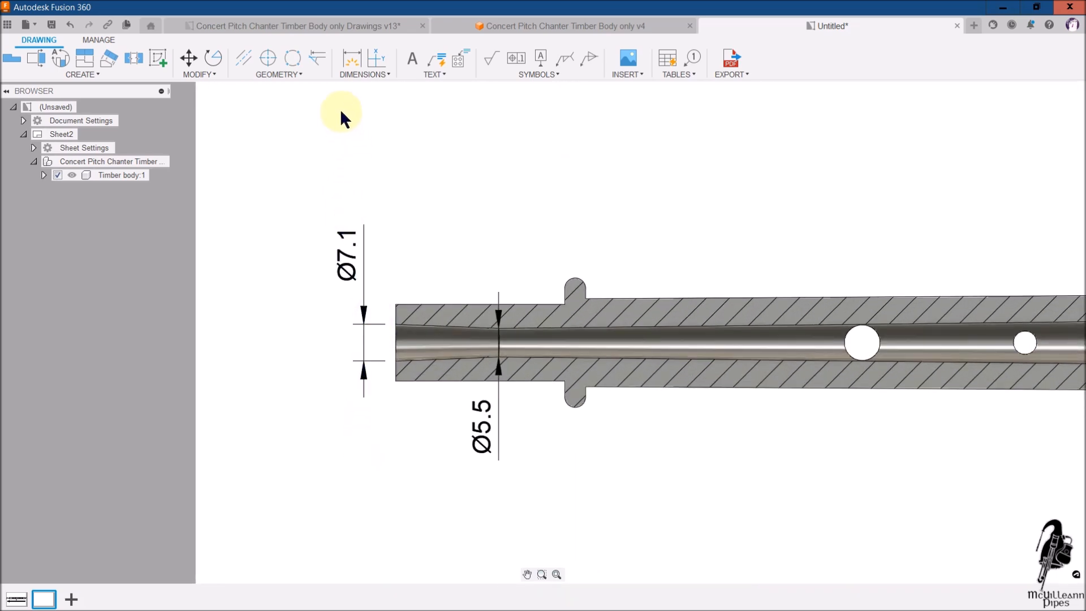
{"action": "left_click", "coordinate": [350, 57]}
{"action": "left_click", "coordinate": [439, 325]}
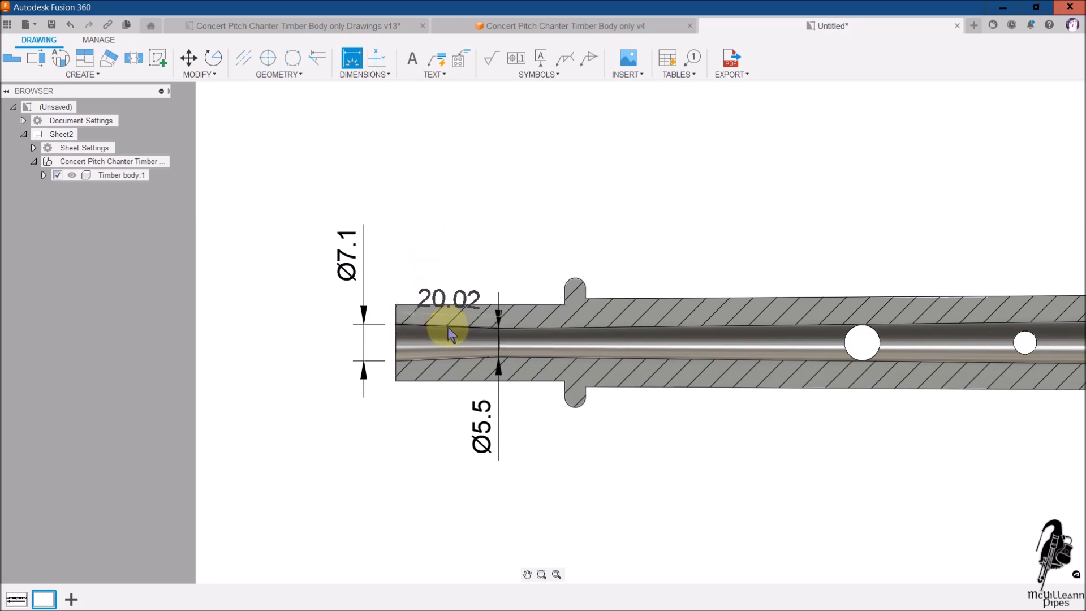
{"action": "left_click", "coordinate": [452, 336]}
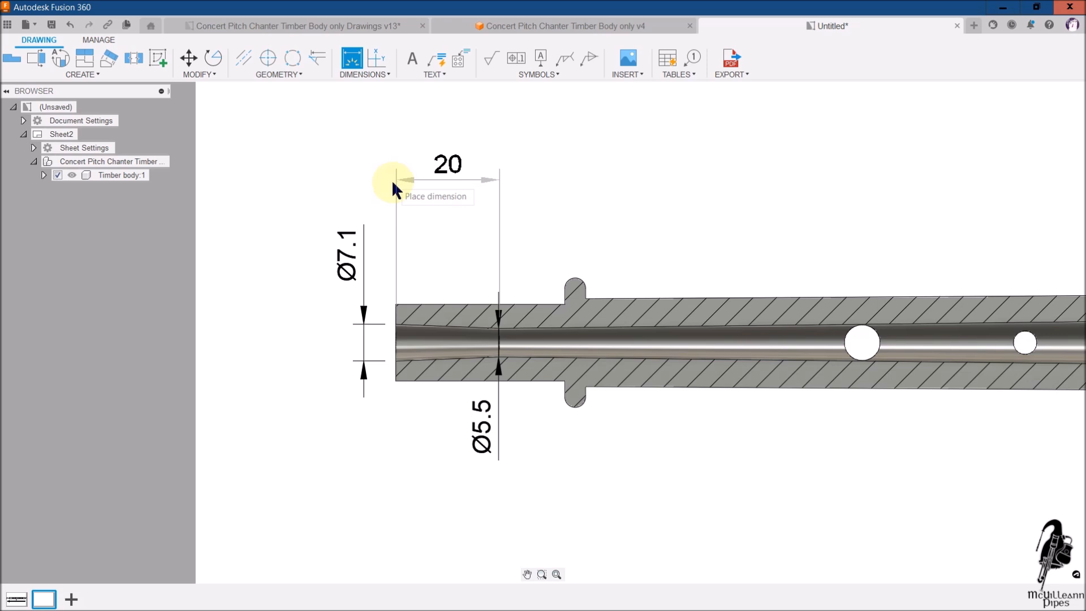
{"action": "left_click", "coordinate": [396, 276]}
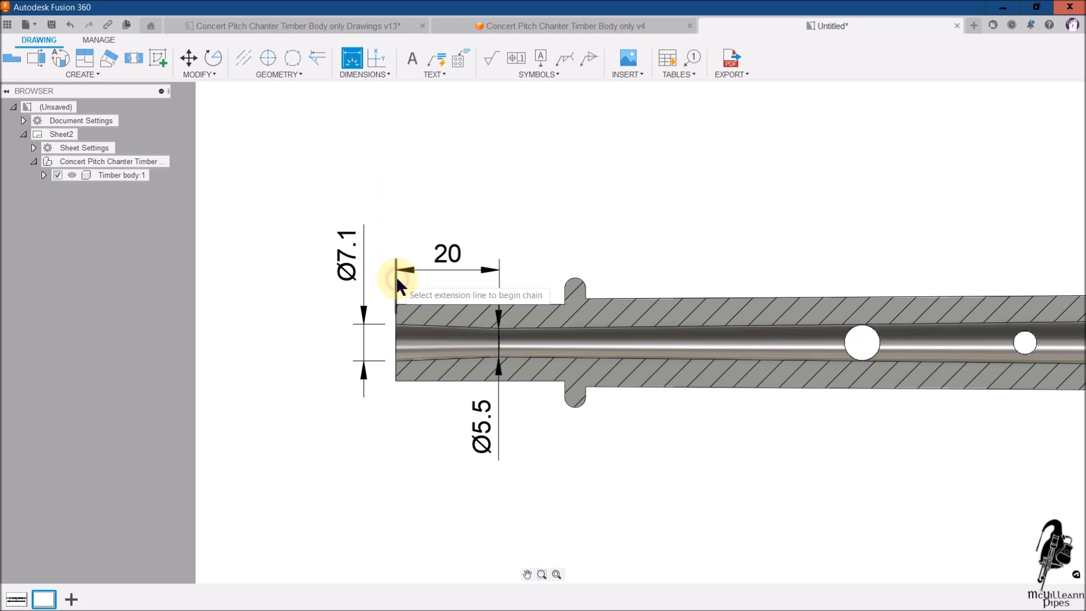
Dimension the bore's length from its narrowest point to the wide end, placing the dimension just above section B-B
{"action": "scroll", "coordinate": [311, 458], "scroll_direction": "up", "scroll_amount": 1}
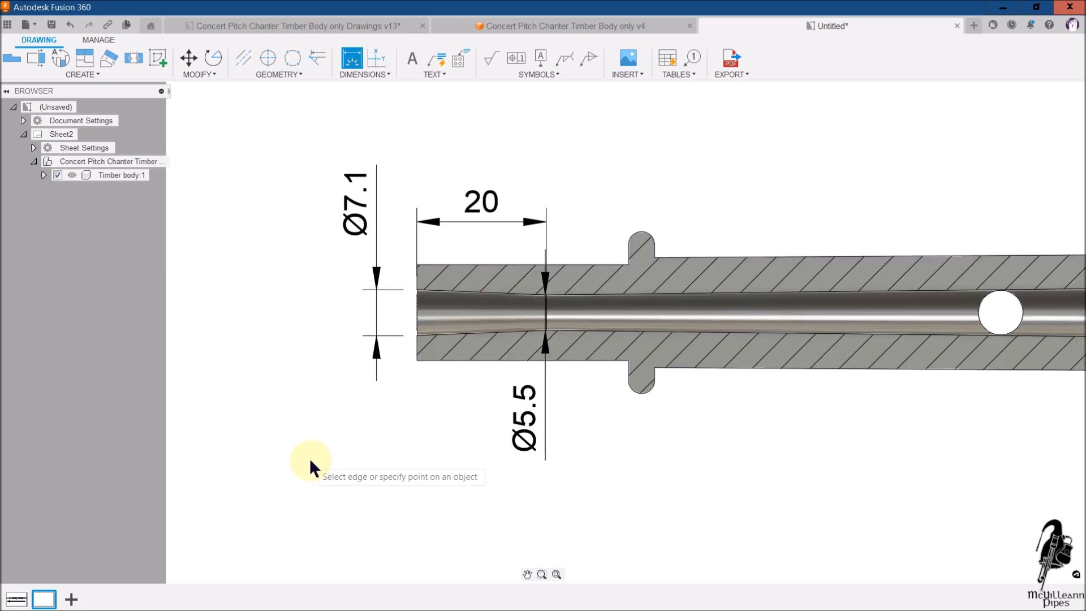
{"action": "scroll", "coordinate": [310, 457], "scroll_direction": "down", "scroll_amount": 3}
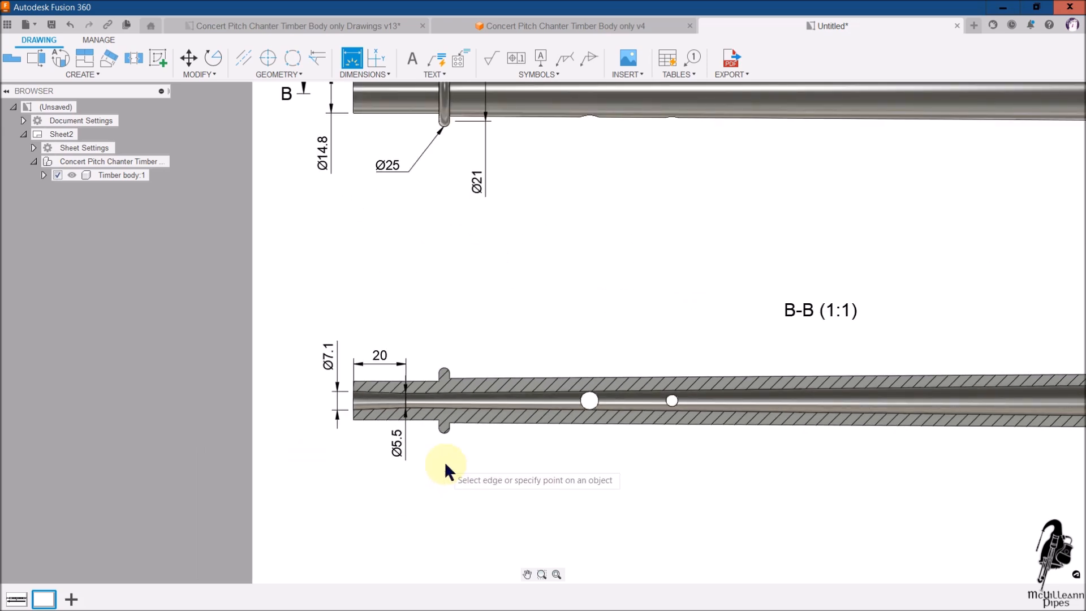
{"action": "scroll", "coordinate": [438, 455], "scroll_direction": "up", "scroll_amount": 3}
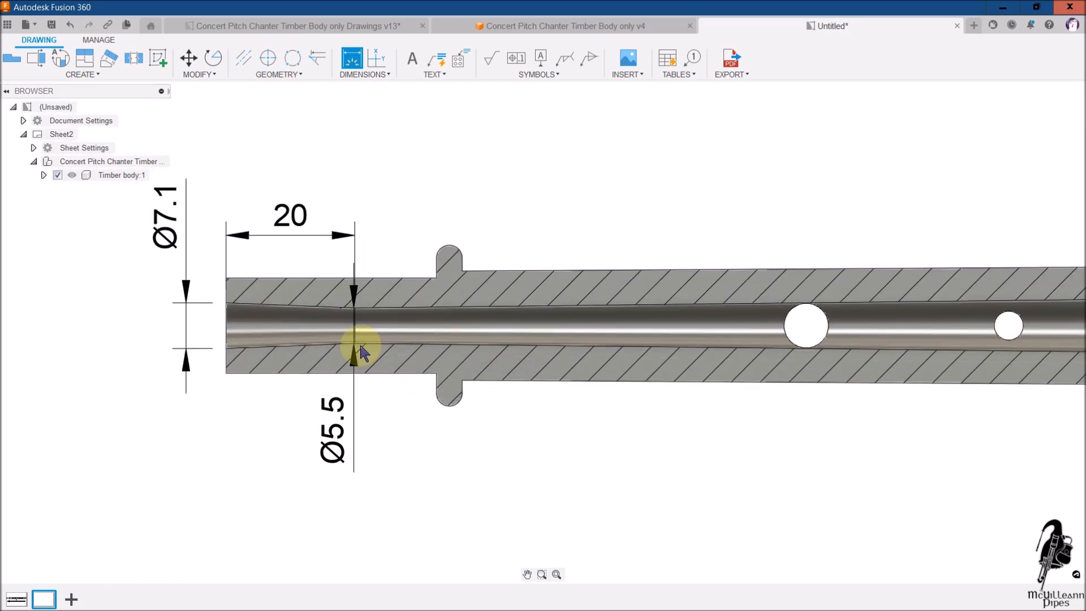
{"action": "left_click", "coordinate": [353, 312]}
{"action": "scroll", "coordinate": [354, 312], "scroll_direction": "down", "scroll_amount": 5}
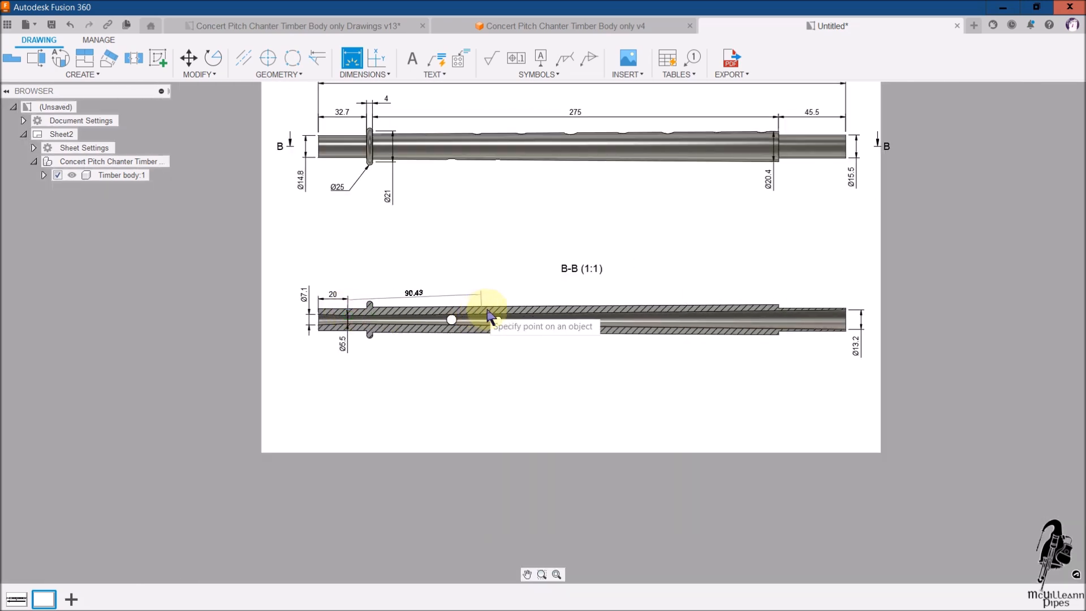
{"action": "left_click", "coordinate": [846, 312]}
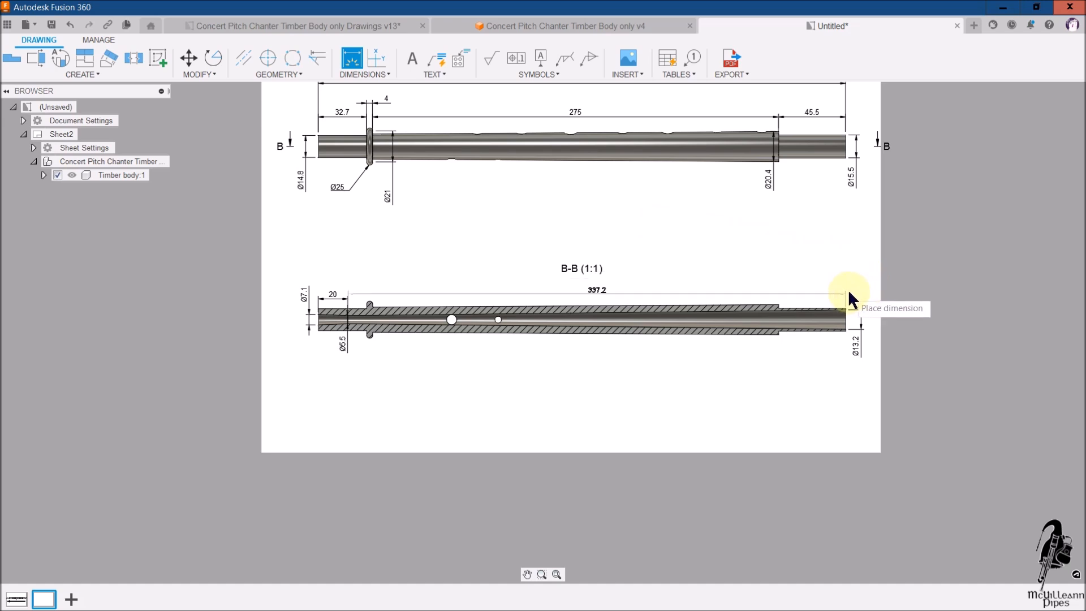
{"action": "scroll", "coordinate": [847, 290], "scroll_direction": "down", "scroll_amount": 3}
{"action": "scroll", "coordinate": [847, 289], "scroll_direction": "up", "scroll_amount": 2}
{"action": "scroll", "coordinate": [846, 290], "scroll_direction": "up", "scroll_amount": 3}
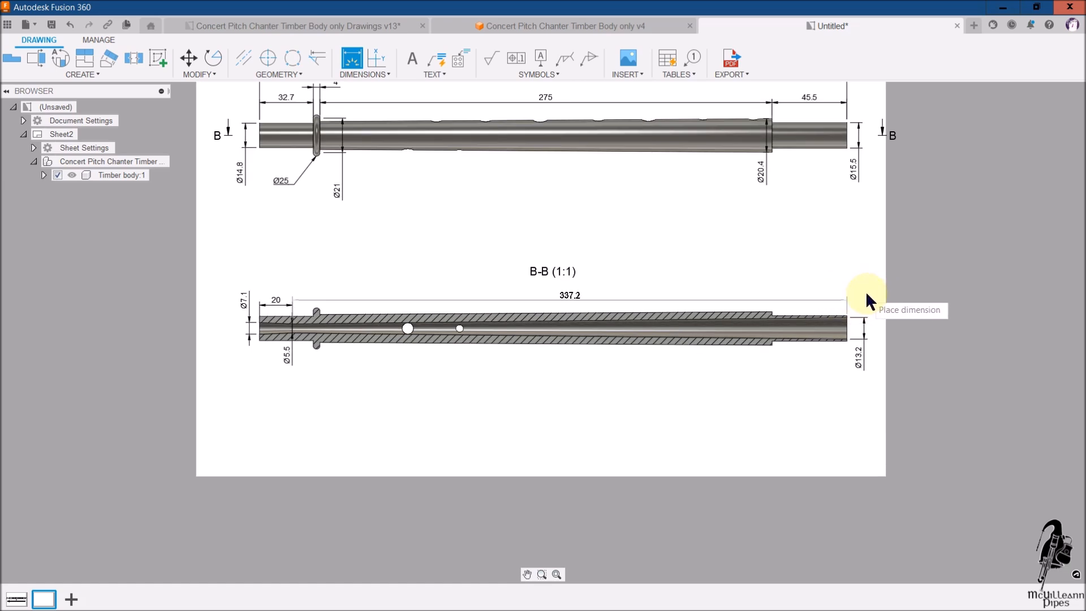
{"action": "left_click", "coordinate": [865, 293]}
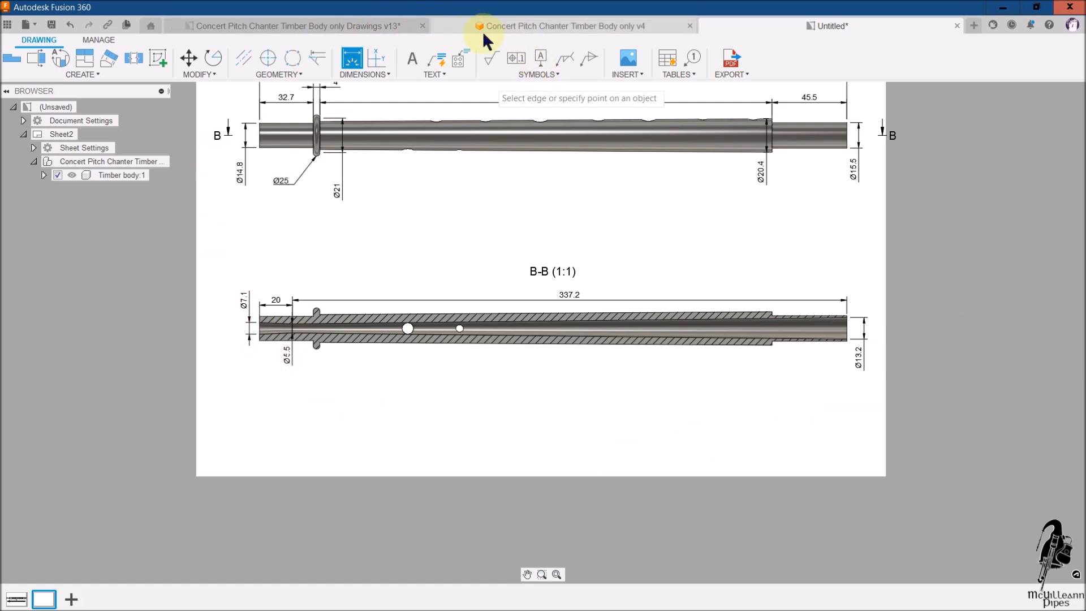
Consult the finished drawing, try an angular dimension between the bore's upper and lower edges in section B-B, and delete the attempt
{"action": "left_click", "coordinate": [346, 26]}
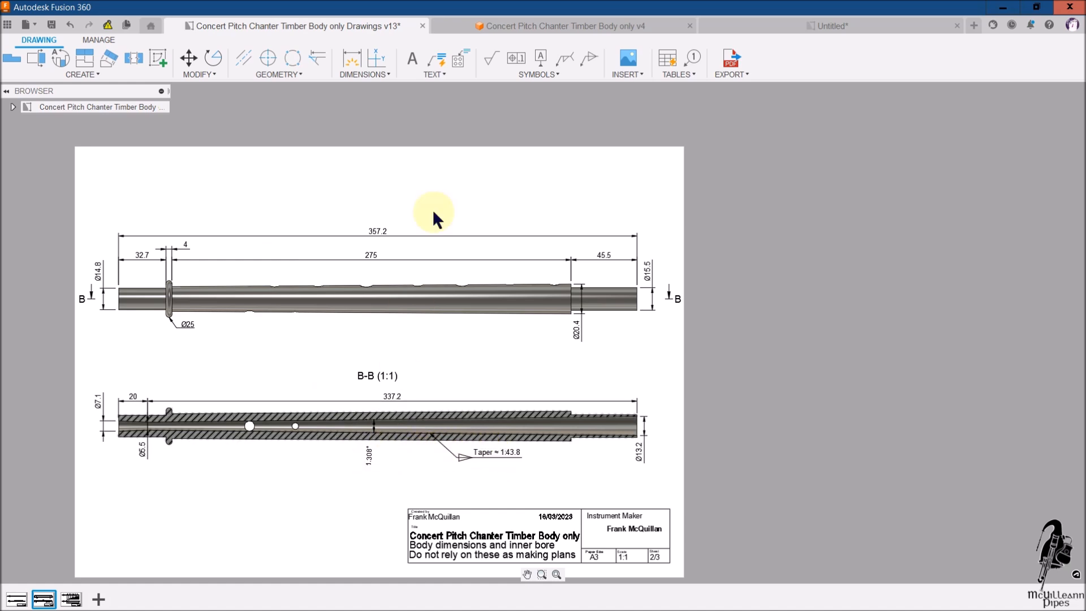
{"action": "left_click", "coordinate": [785, 20]}
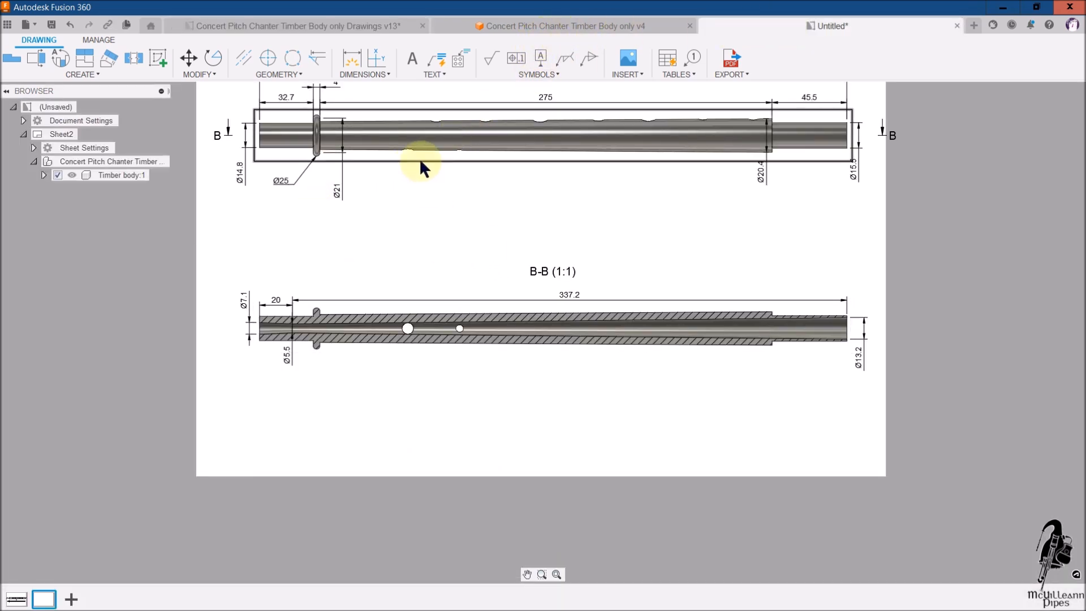
{"action": "left_click", "coordinate": [387, 75]}
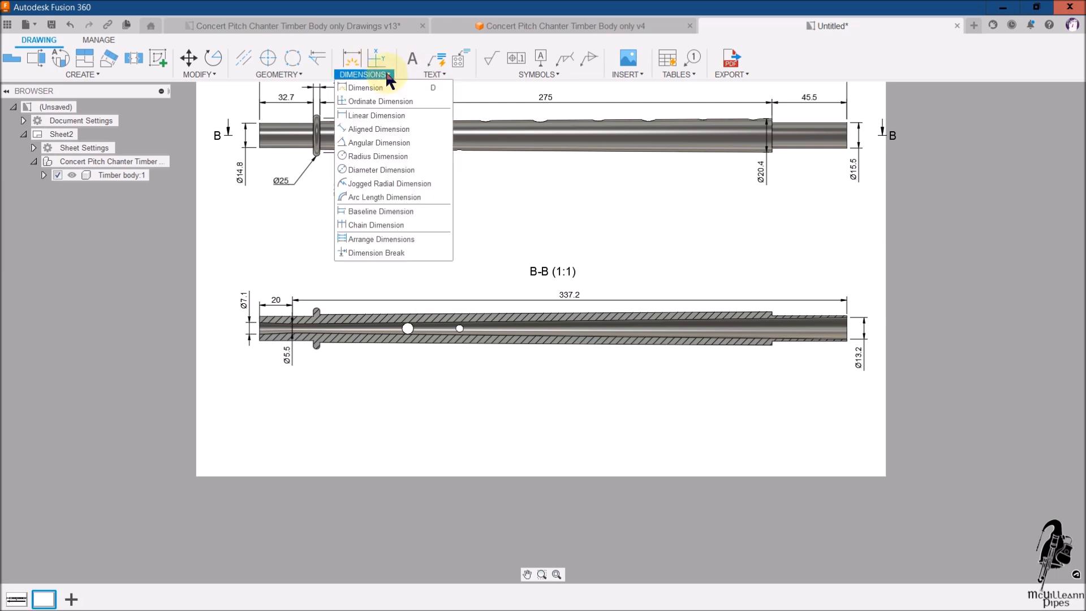
{"action": "left_click", "coordinate": [384, 143]}
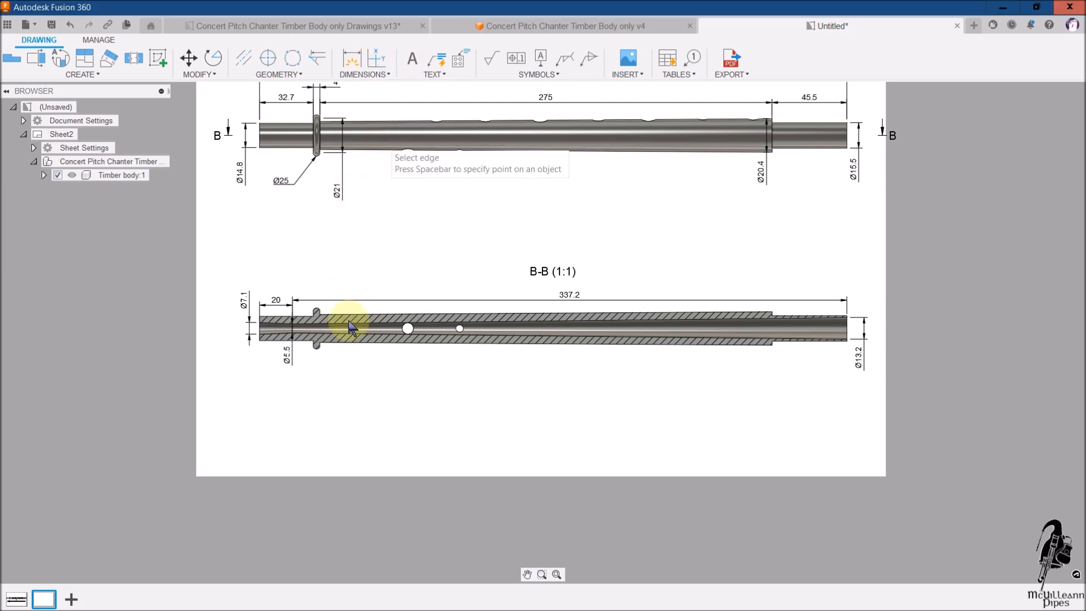
{"action": "left_click", "coordinate": [639, 323]}
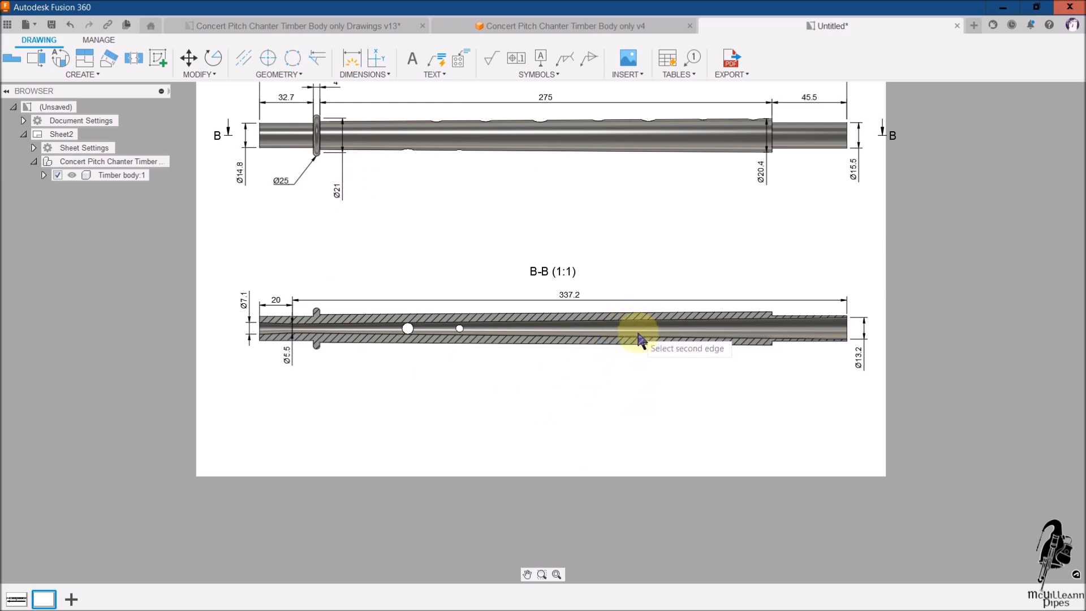
{"action": "left_click", "coordinate": [638, 340]}
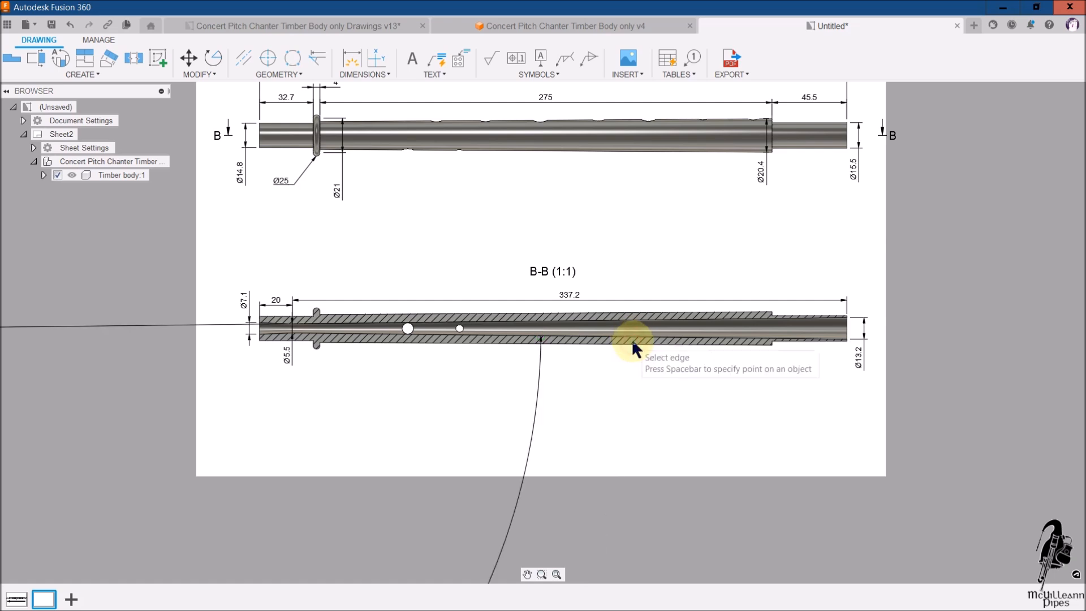
{"action": "scroll", "coordinate": [680, 392], "scroll_direction": "down", "scroll_amount": 4}
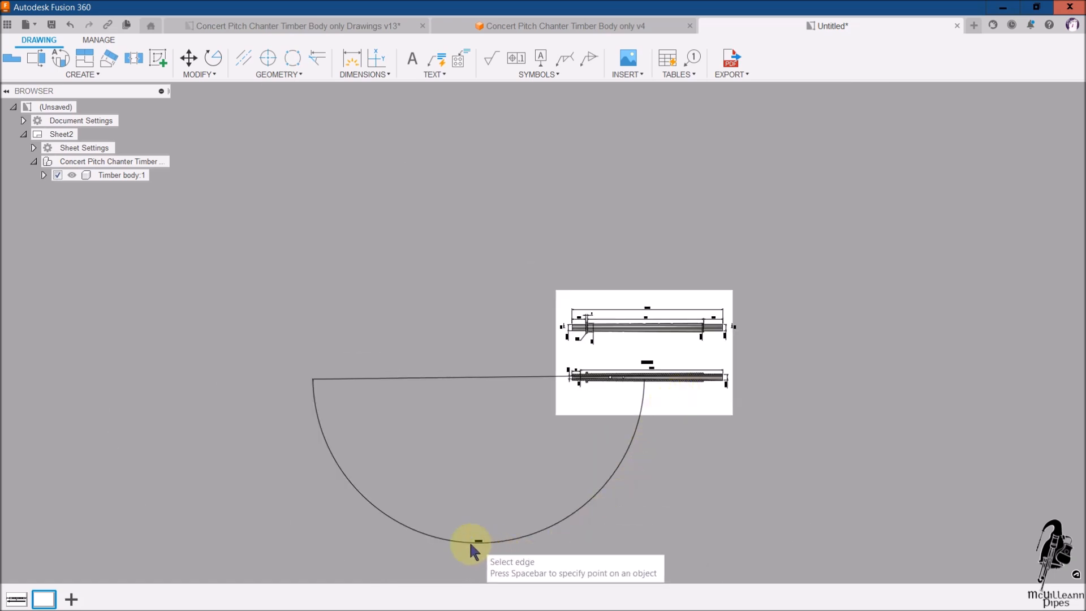
{"action": "left_click", "coordinate": [645, 374]}
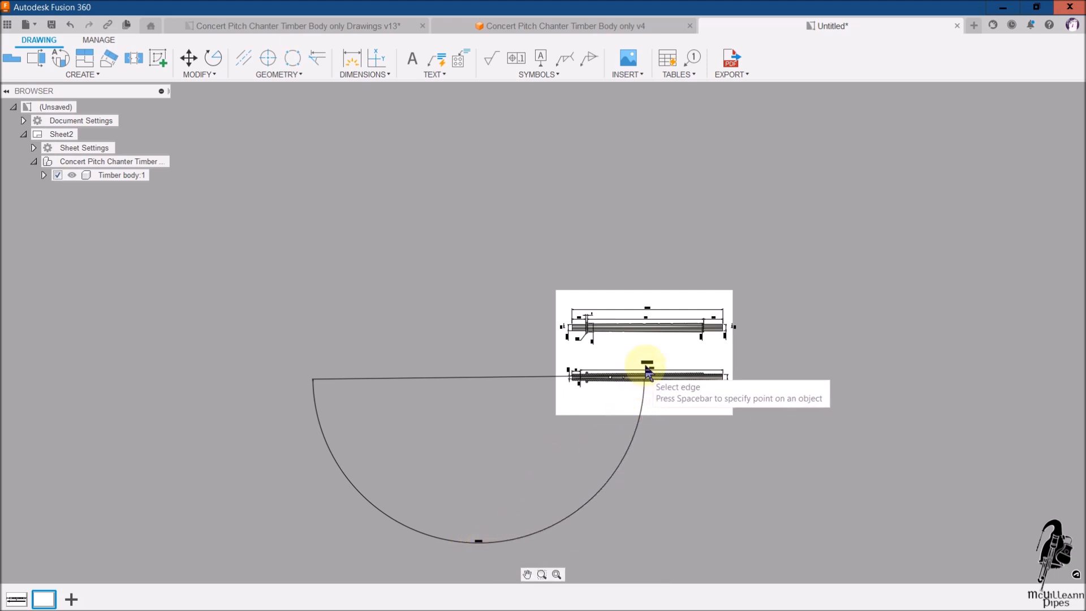
{"action": "scroll", "coordinate": [651, 361], "scroll_direction": "up", "scroll_amount": 1}
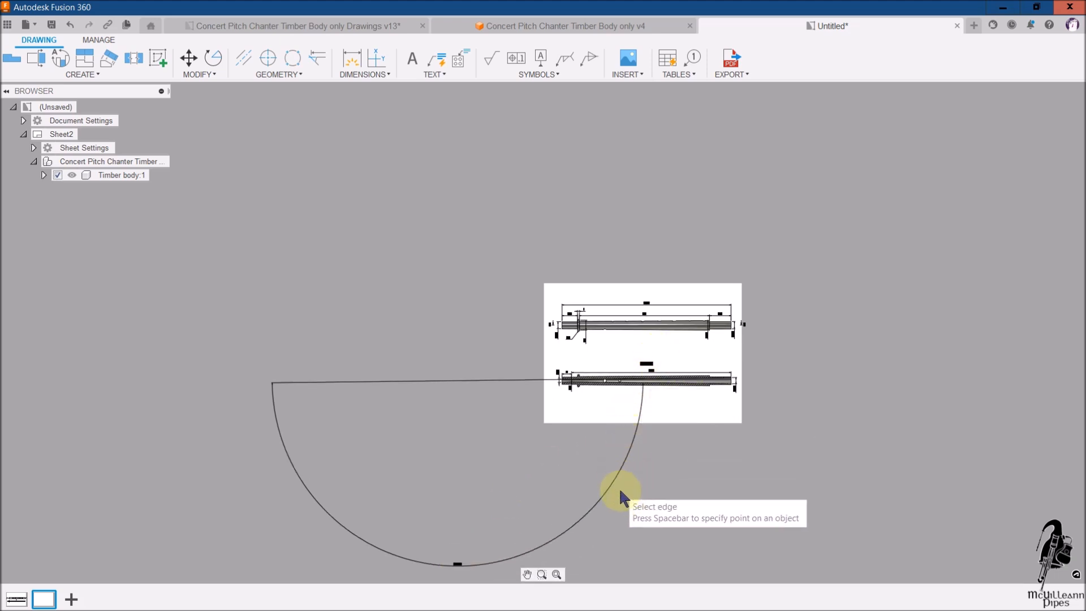
{"action": "left_click", "coordinate": [459, 562]}
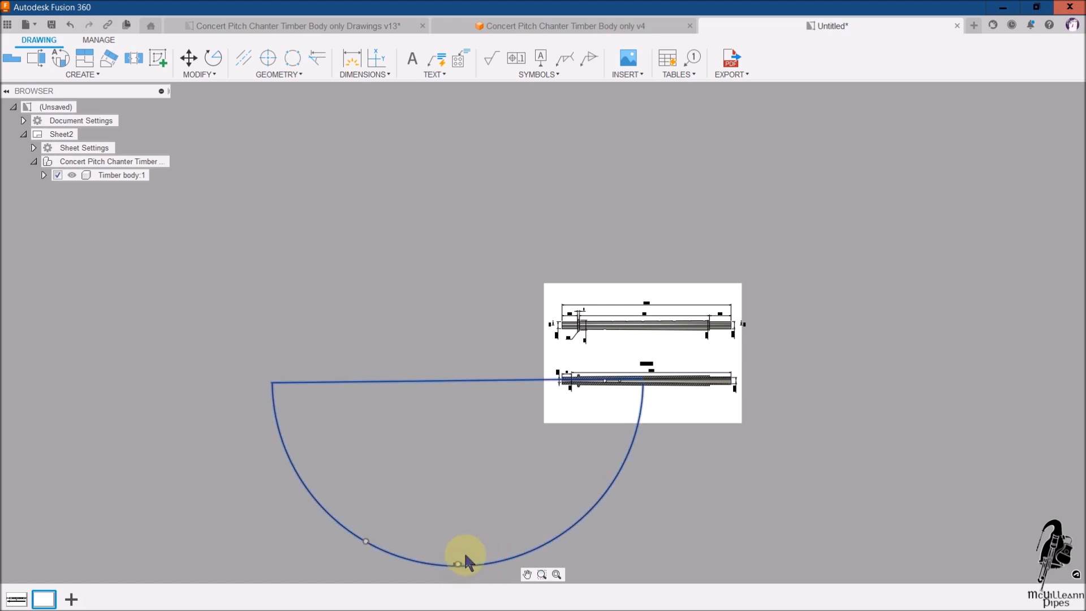
{"action": "left_click", "coordinate": [550, 542]}
{"action": "left_click", "coordinate": [556, 574]}
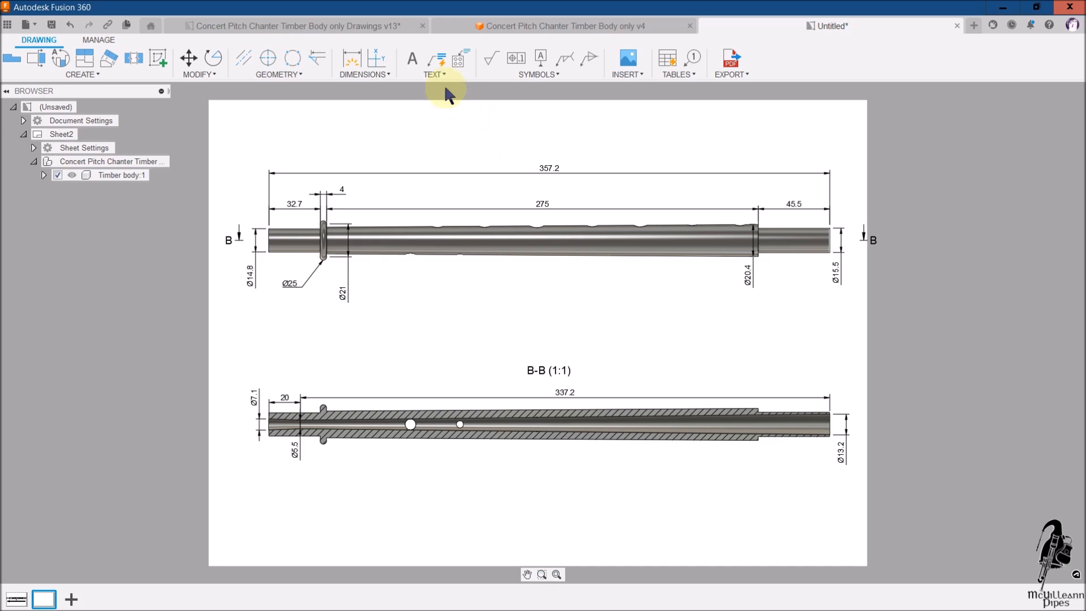
Add an angular dimension between the long taper's two bore edges in section B-B, placing it inside the body towards the wide end
{"action": "left_click", "coordinate": [356, 75]}
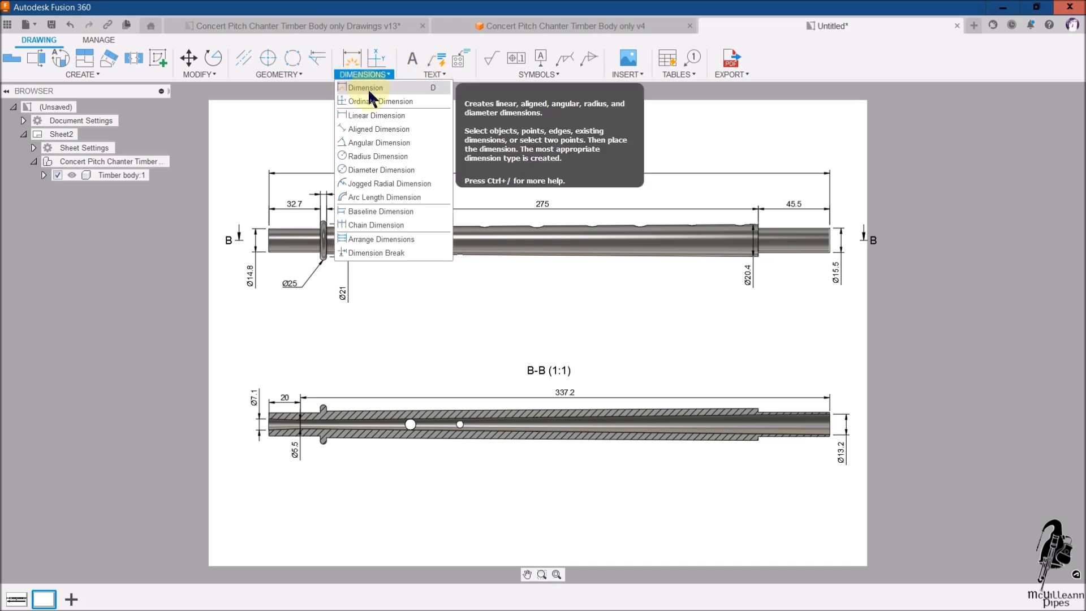
{"action": "left_click", "coordinate": [378, 143]}
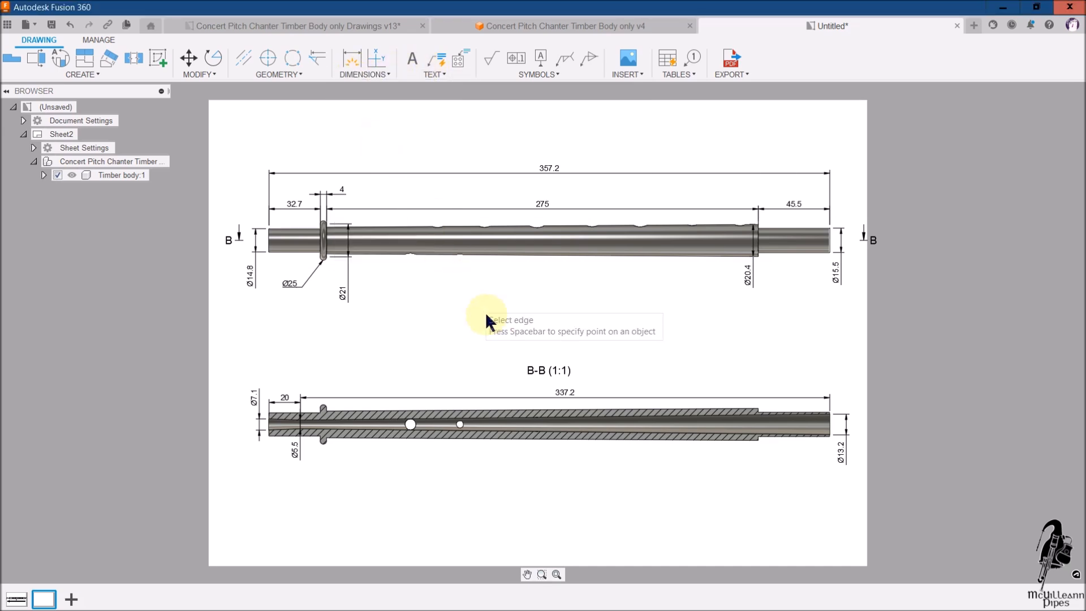
{"action": "left_click", "coordinate": [667, 424]}
{"action": "left_click", "coordinate": [669, 436]}
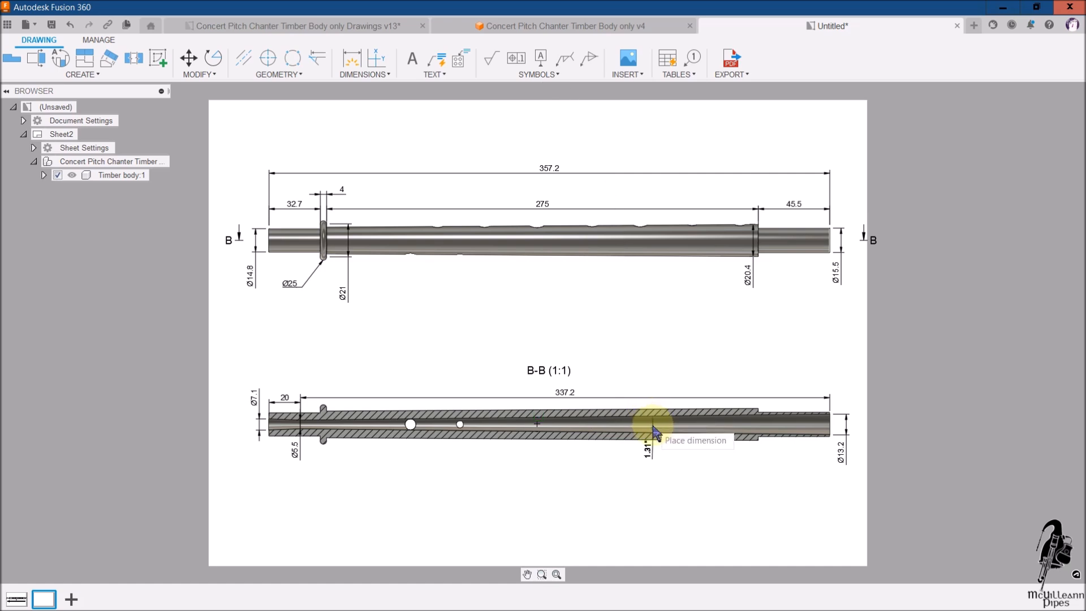
{"action": "left_click", "coordinate": [699, 433]}
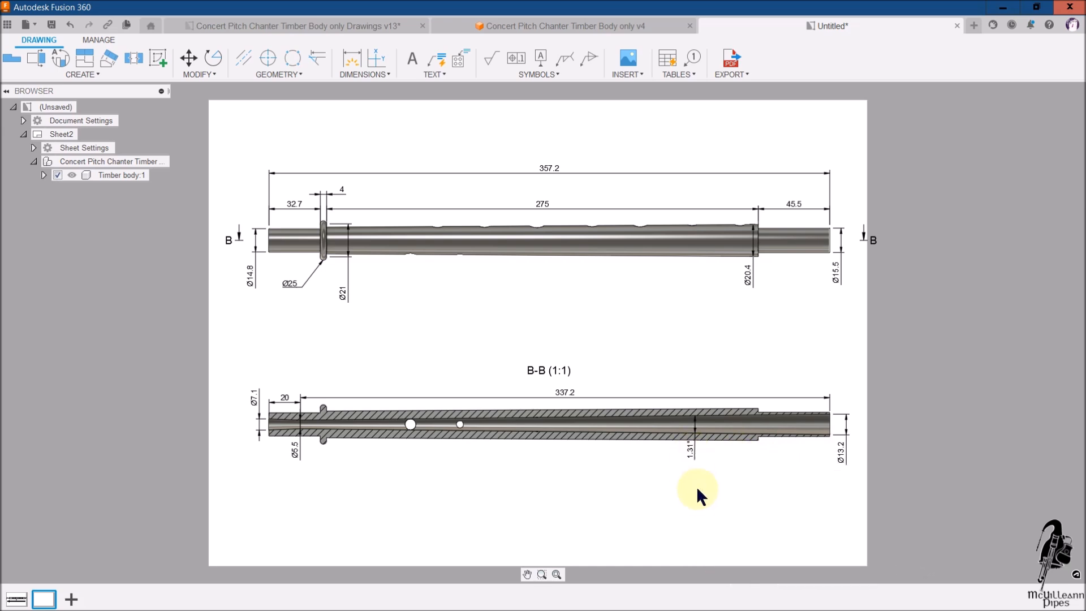
Set the angular precision of the bore's taper angle dimension to three decimal places (0.123)
{"action": "double_click", "coordinate": [691, 451]}
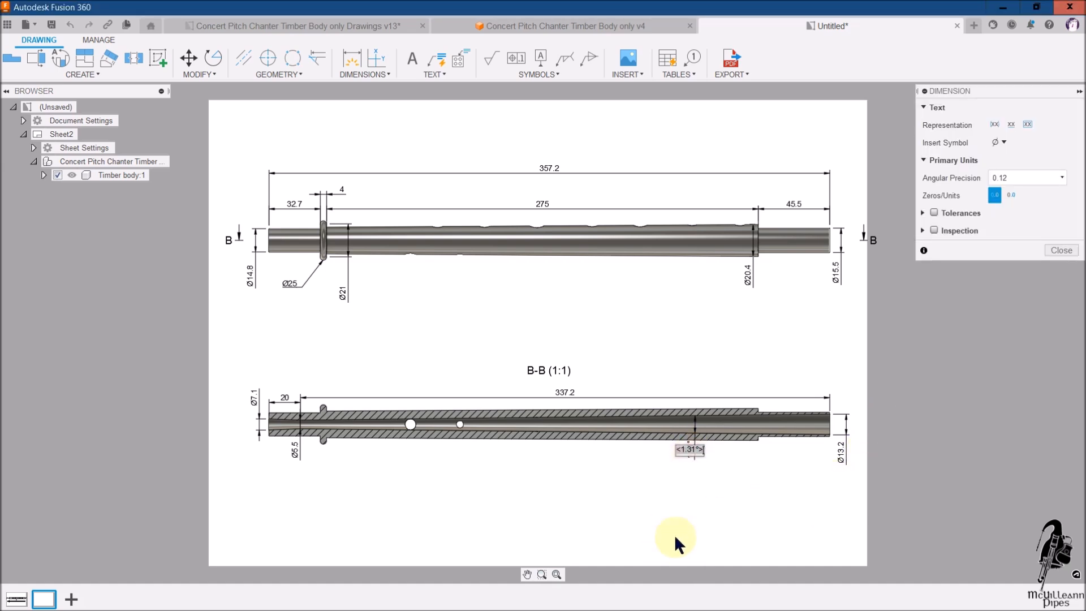
{"action": "left_click", "coordinate": [1060, 178]}
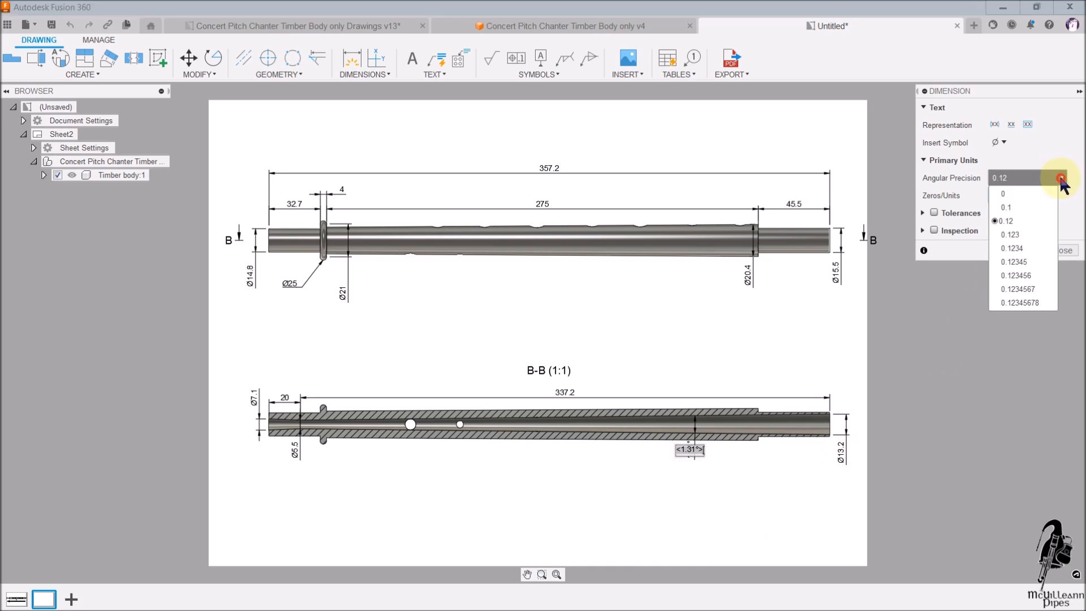
{"action": "left_click", "coordinate": [1027, 233]}
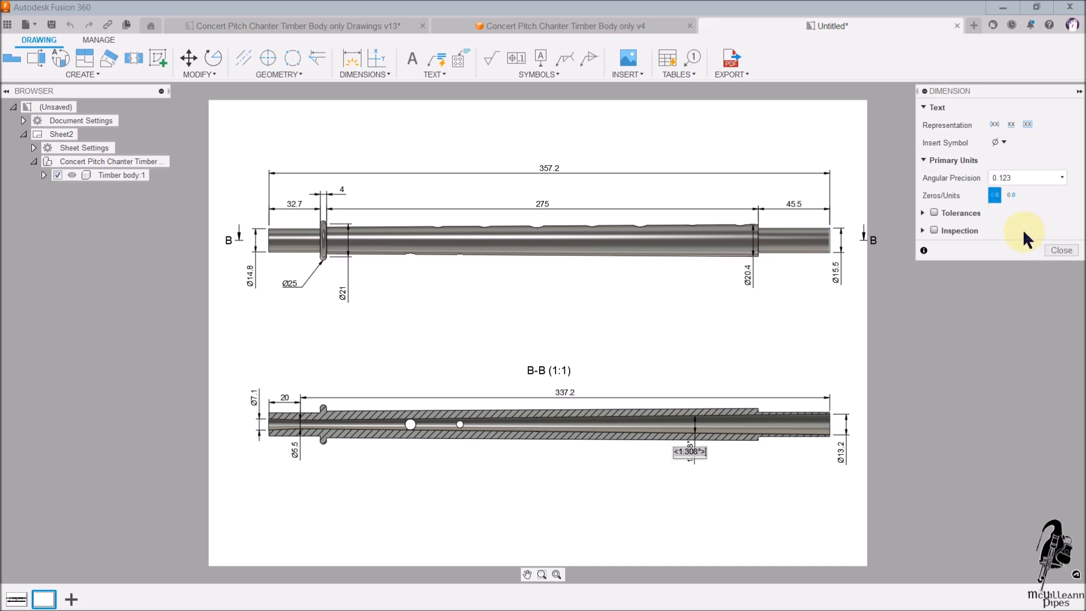
{"action": "left_click", "coordinate": [1061, 250]}
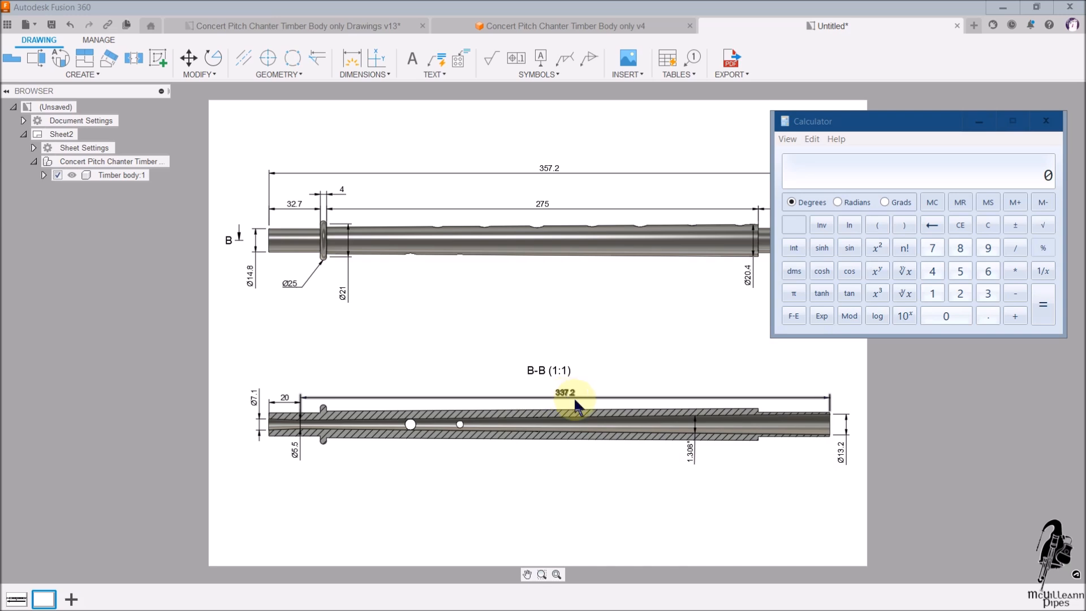
In Calculator, subtract the bore's narrowest diameter, 5.5, from its wide-end diameter, 13.2
{"action": "left_click", "coordinate": [933, 291]}
{"action": "left_click", "coordinate": [987, 293]}
{"action": "left_click", "coordinate": [987, 315]}
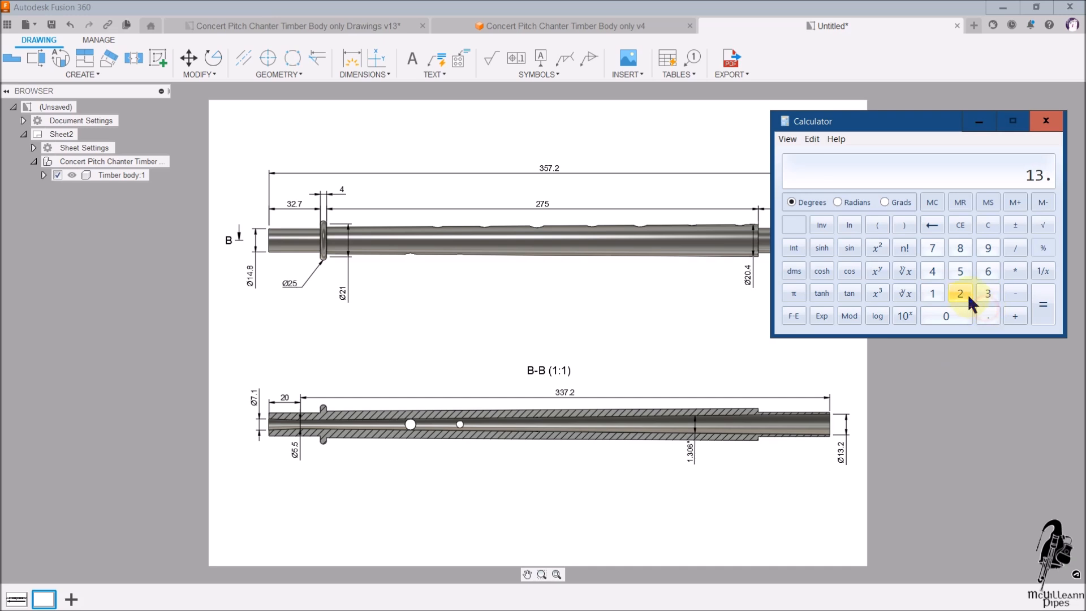
{"action": "left_click", "coordinate": [962, 292]}
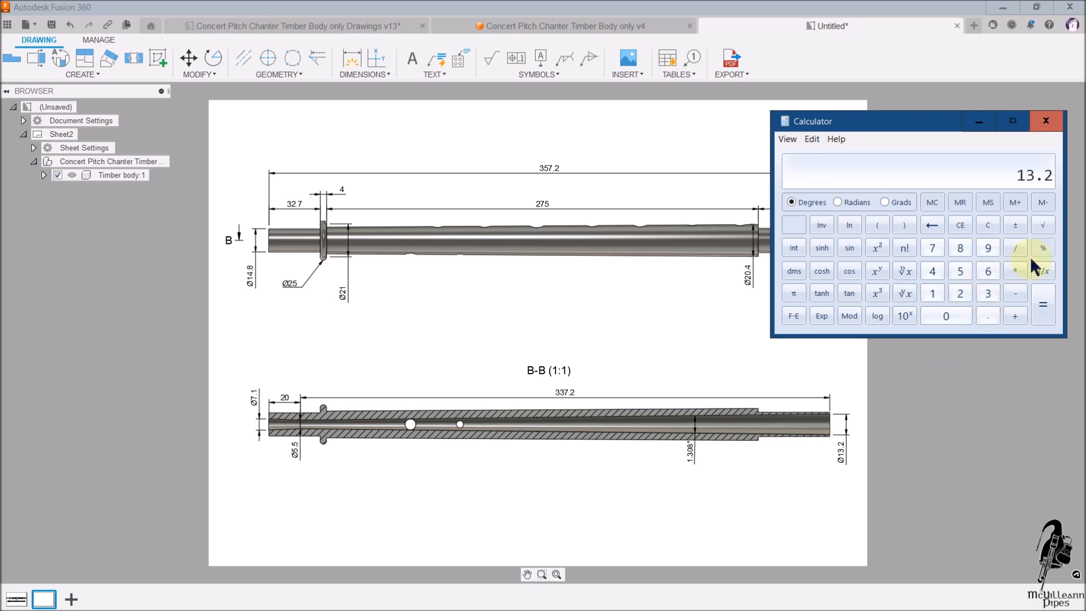
{"action": "left_click", "coordinate": [1016, 294]}
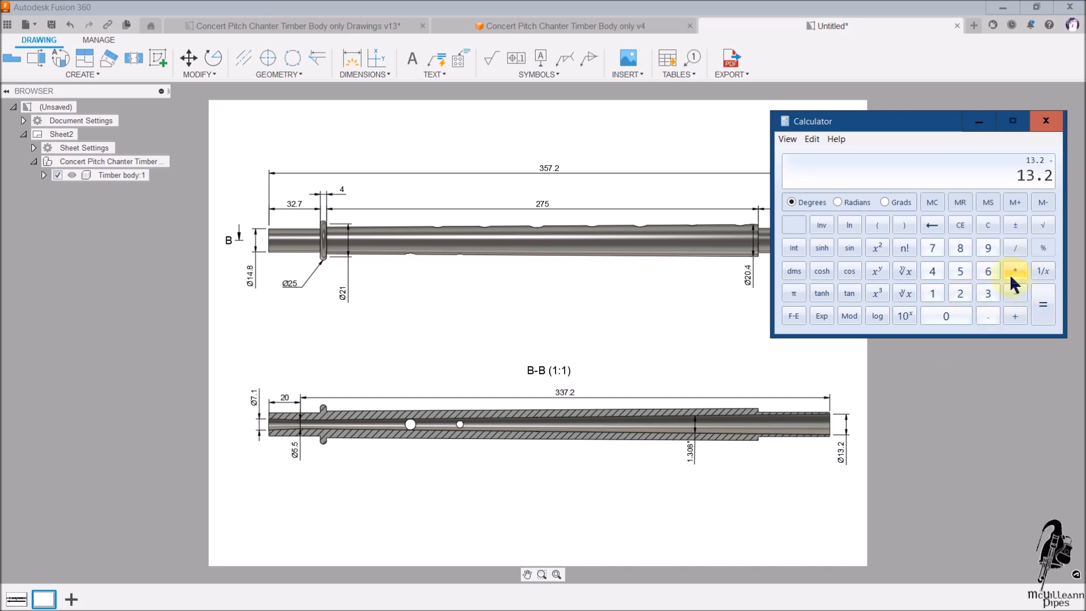
{"action": "left_click", "coordinate": [967, 273]}
{"action": "left_click", "coordinate": [987, 317]}
{"action": "left_click", "coordinate": [961, 274]}
{"action": "left_click", "coordinate": [1043, 307]}
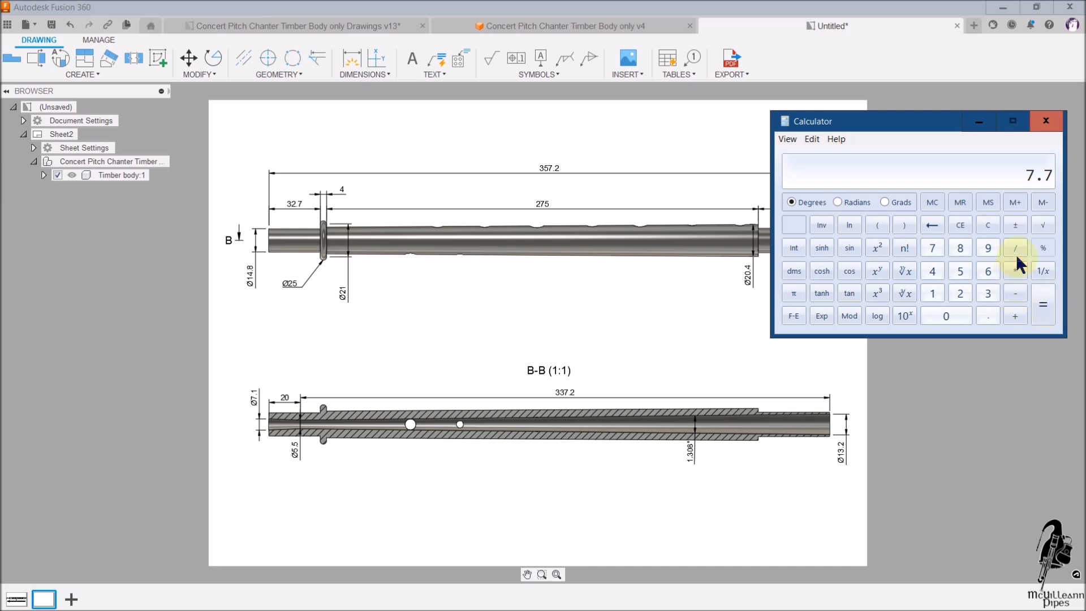
Divide the calculated diameter difference by the long taper's length, 337.2
{"action": "left_click", "coordinate": [989, 290]}
{"action": "left_click", "coordinate": [986, 291]}
{"action": "left_click", "coordinate": [932, 249]}
{"action": "left_click", "coordinate": [987, 315]}
{"action": "left_click", "coordinate": [960, 293]}
{"action": "left_click", "coordinate": [1042, 300]}
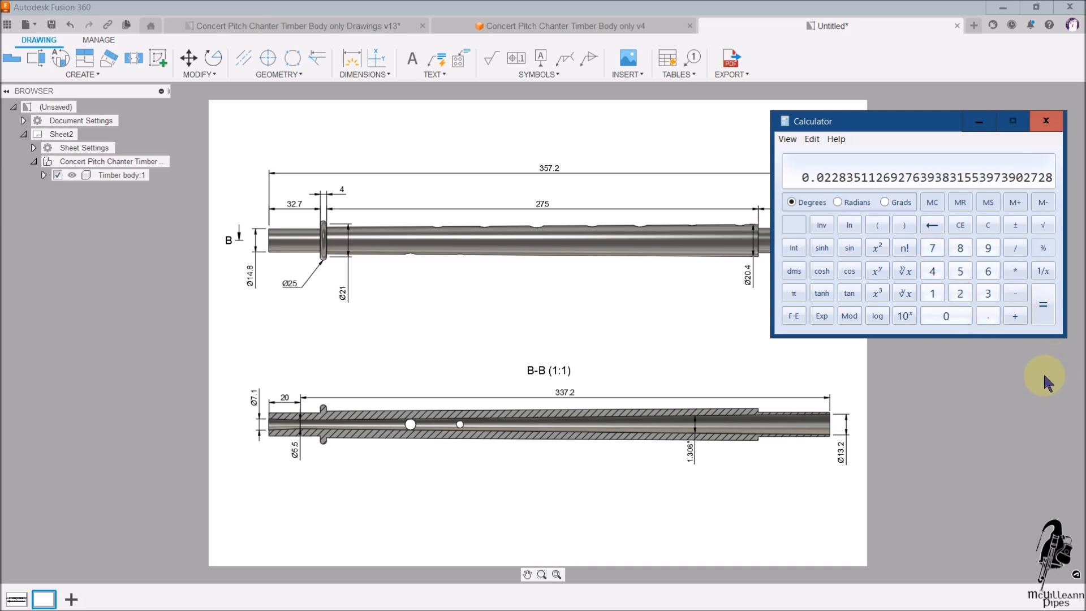
Calculate the reciprocal of the taper ratio, cross-check it with the reciprocal of the tangent of 1.308 degrees, and close Calculator
{"action": "left_click", "coordinate": [1043, 272]}
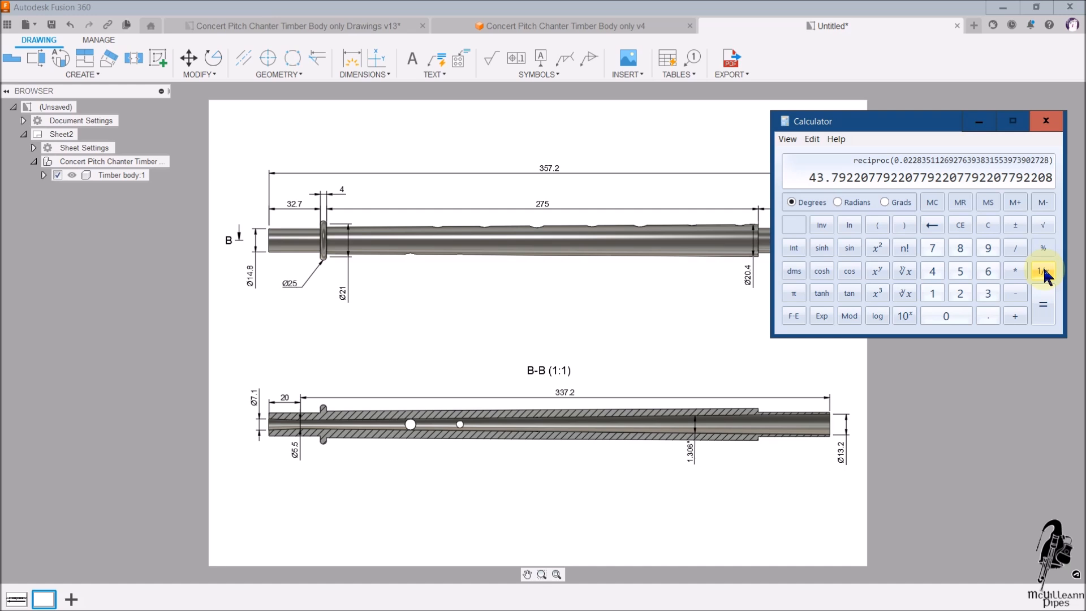
{"action": "left_click", "coordinate": [984, 228]}
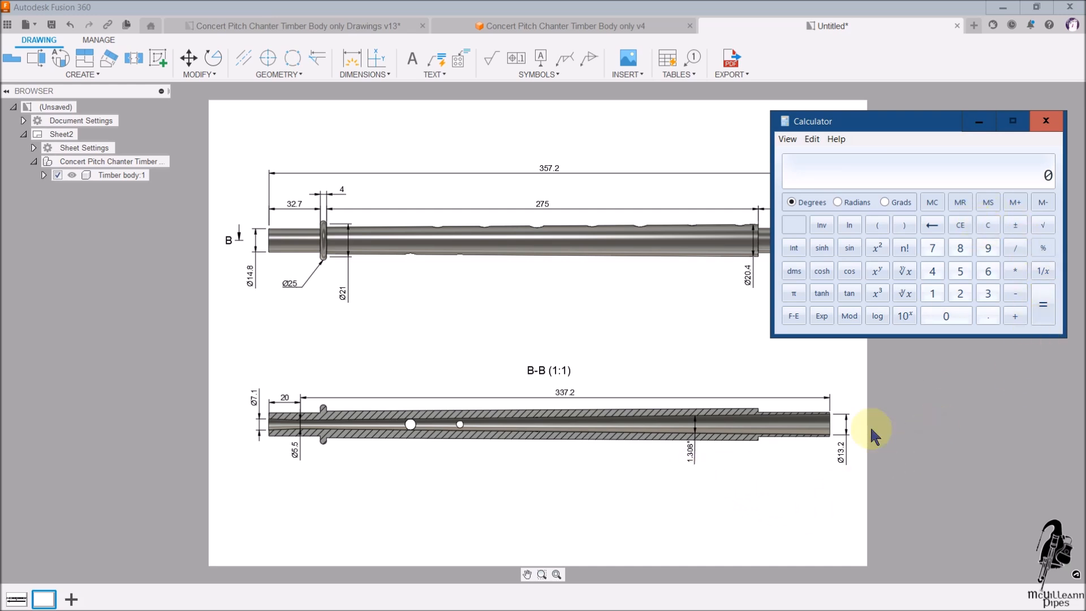
{"action": "left_click", "coordinate": [933, 293]}
{"action": "left_click", "coordinate": [986, 315]}
{"action": "left_click", "coordinate": [987, 292]}
{"action": "left_click", "coordinate": [958, 316]}
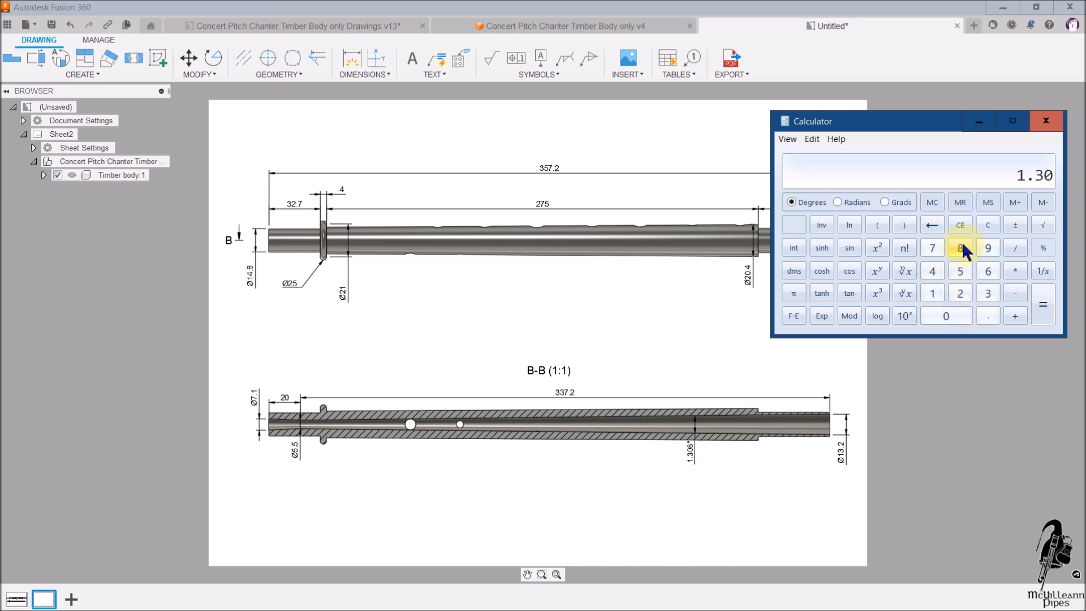
{"action": "left_click", "coordinate": [961, 249]}
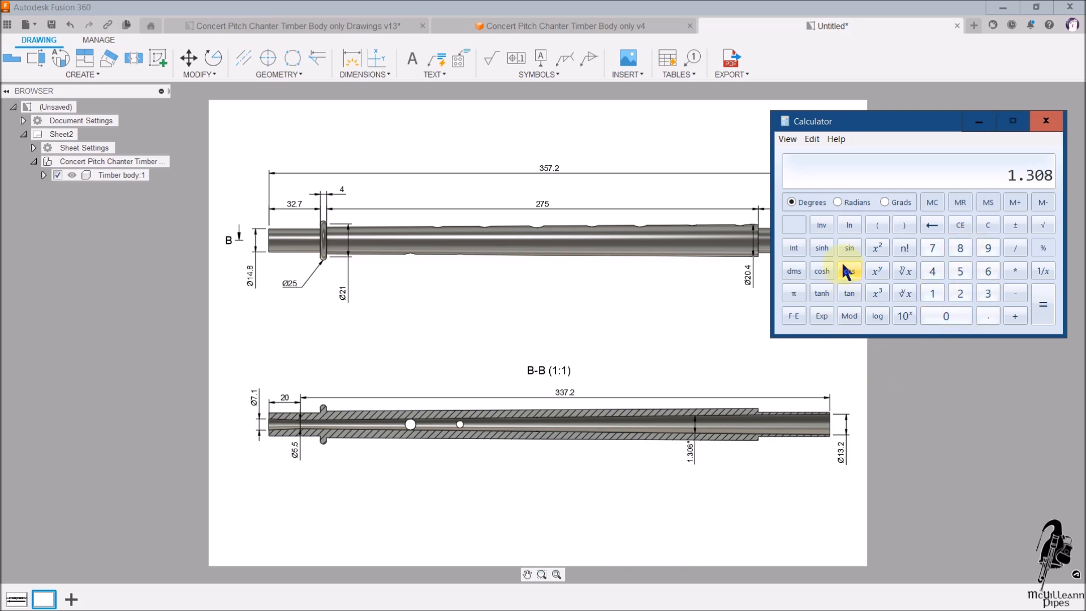
{"action": "left_click", "coordinate": [848, 294]}
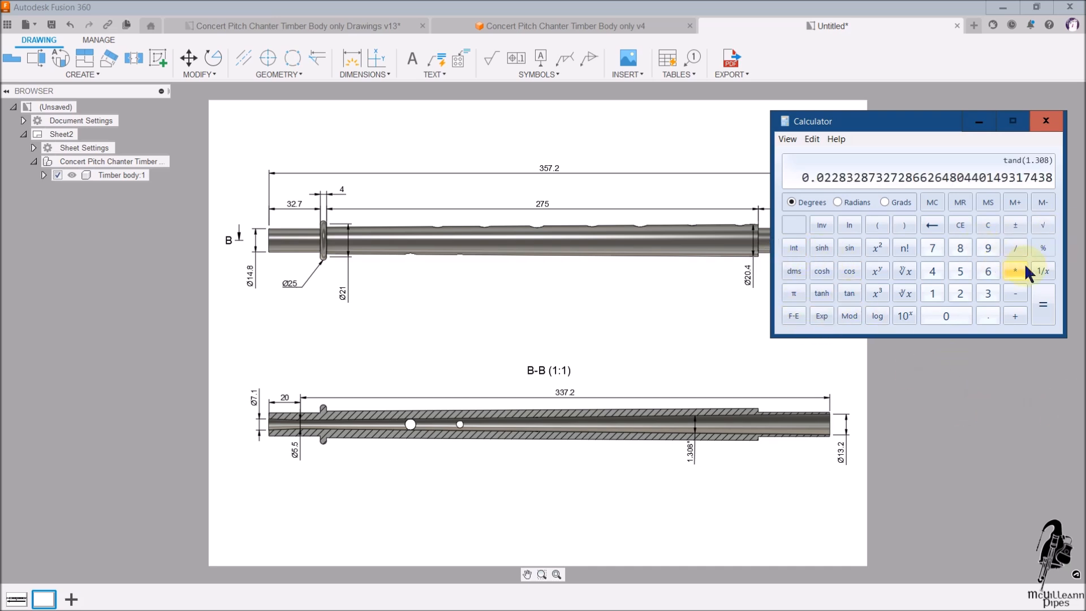
{"action": "left_click", "coordinate": [1043, 272]}
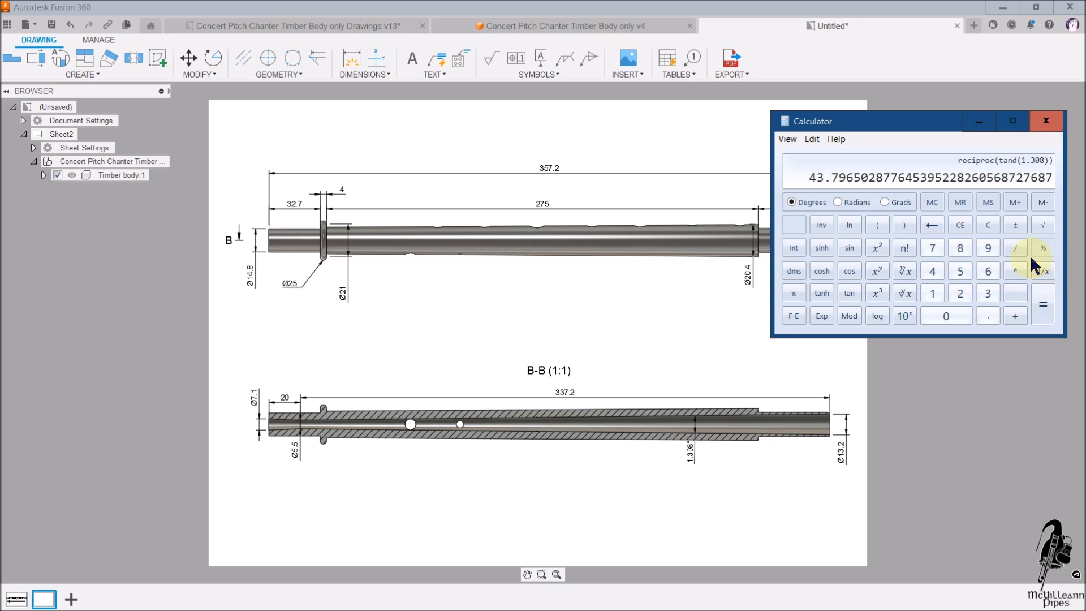
{"action": "left_click", "coordinate": [1046, 121]}
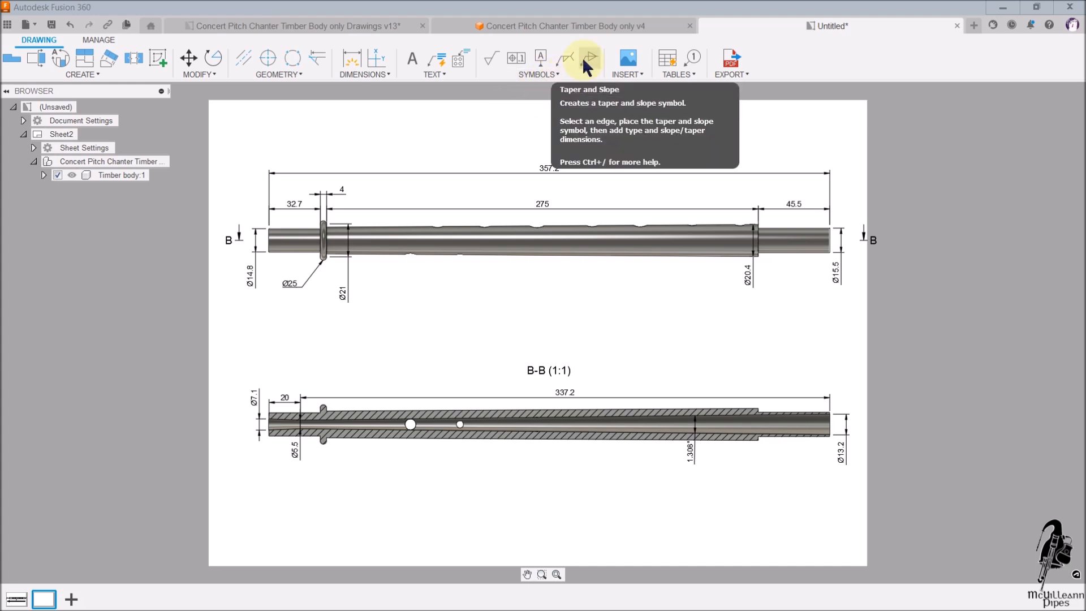
Attach a taper symbol to the lower edge of the long bore taper in section B-B, with its leader ending below the body
{"action": "left_click", "coordinate": [554, 76]}
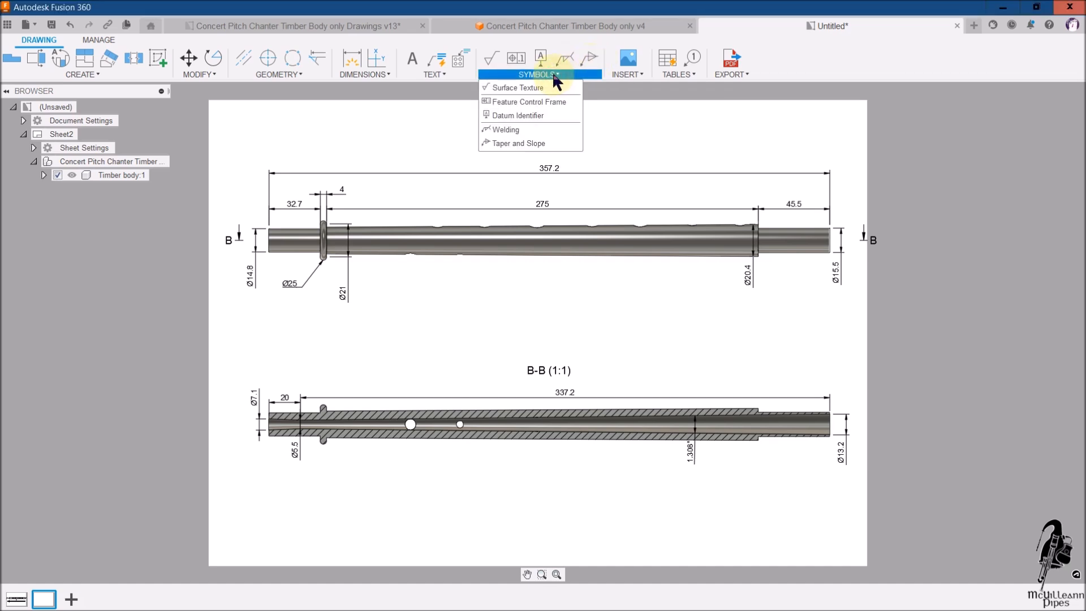
{"action": "left_click", "coordinate": [546, 144]}
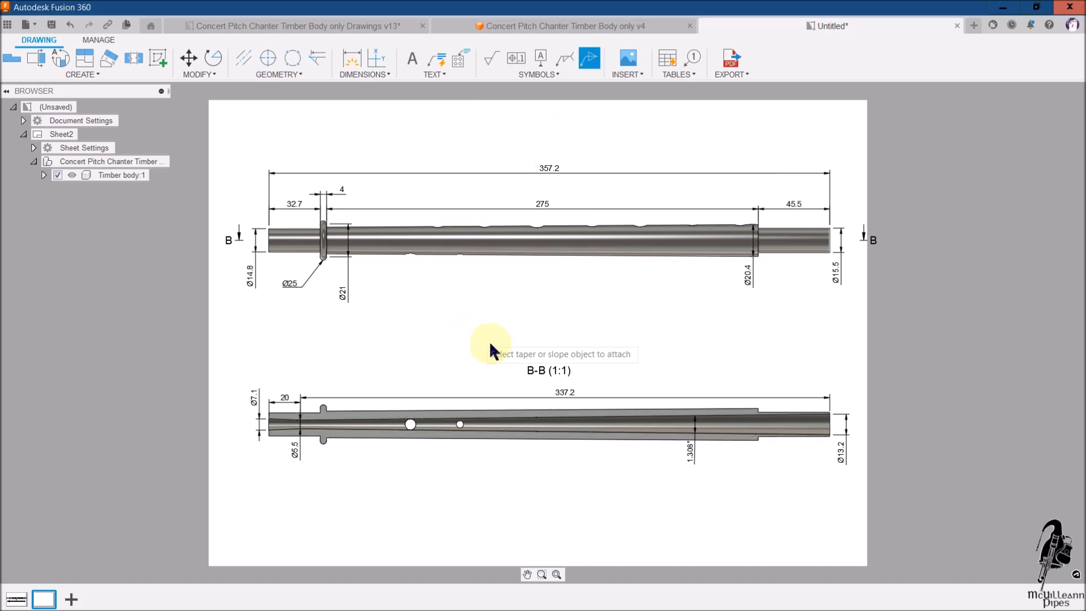
{"action": "left_click", "coordinate": [612, 432]}
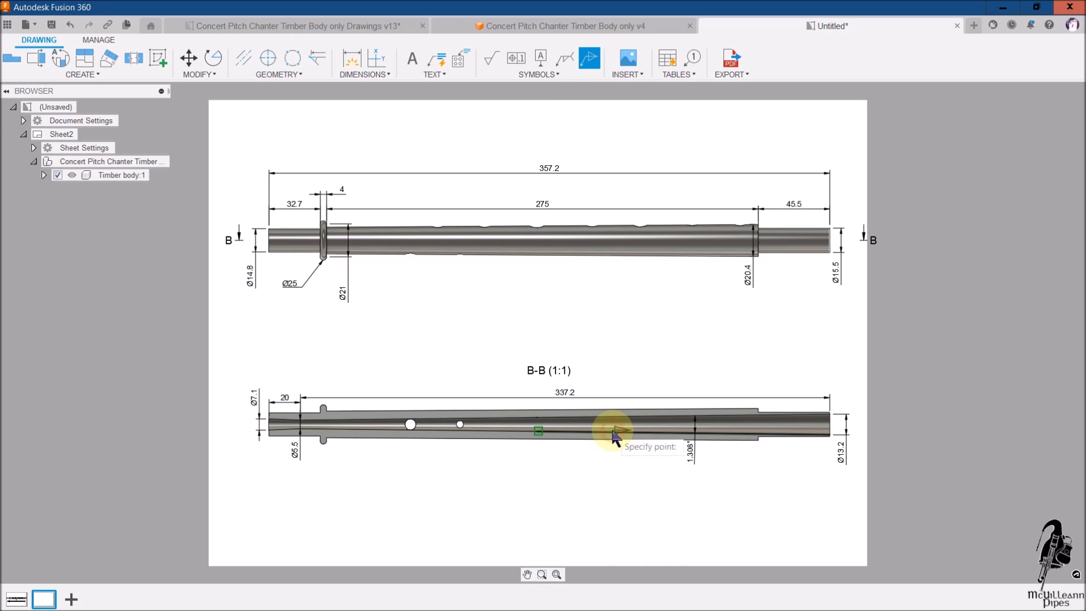
{"action": "left_click", "coordinate": [587, 458]}
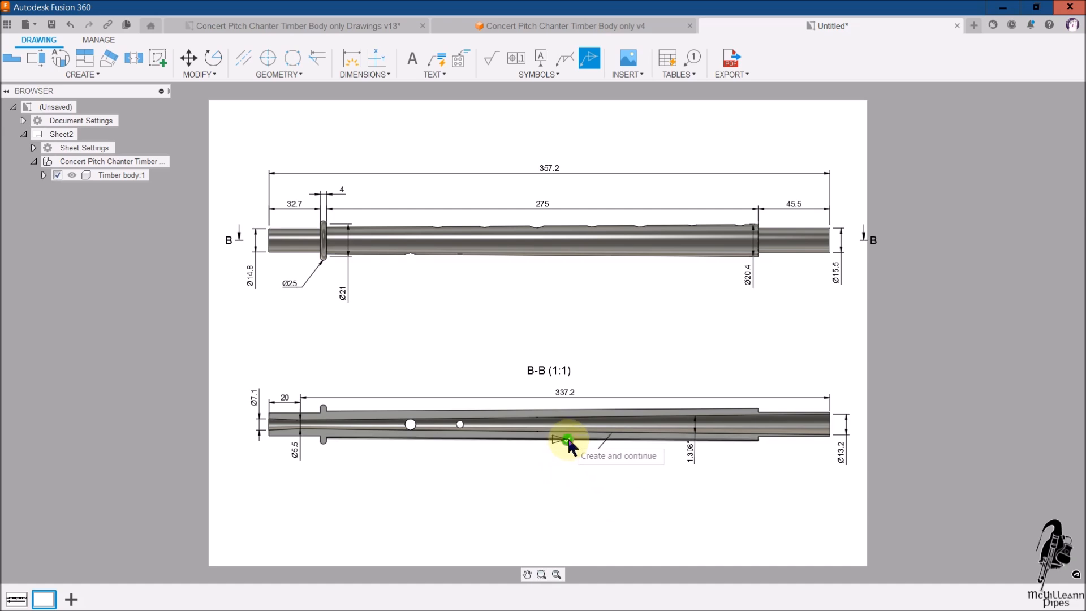
{"action": "left_click", "coordinate": [567, 439]}
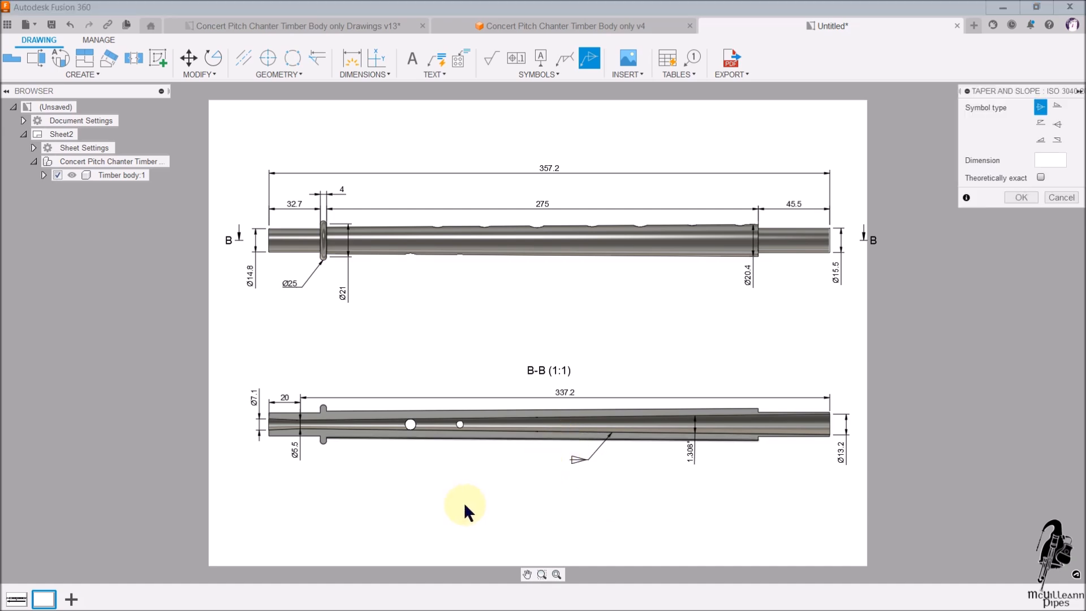
{"action": "mouse_move", "coordinate": [989, 91]}
{"action": "left_mouse_down"}
{"action": "mouse_move", "coordinate": [816, 302]}
{"action": "mouse_move", "coordinate": [818, 274]}
{"action": "left_mouse_up"}
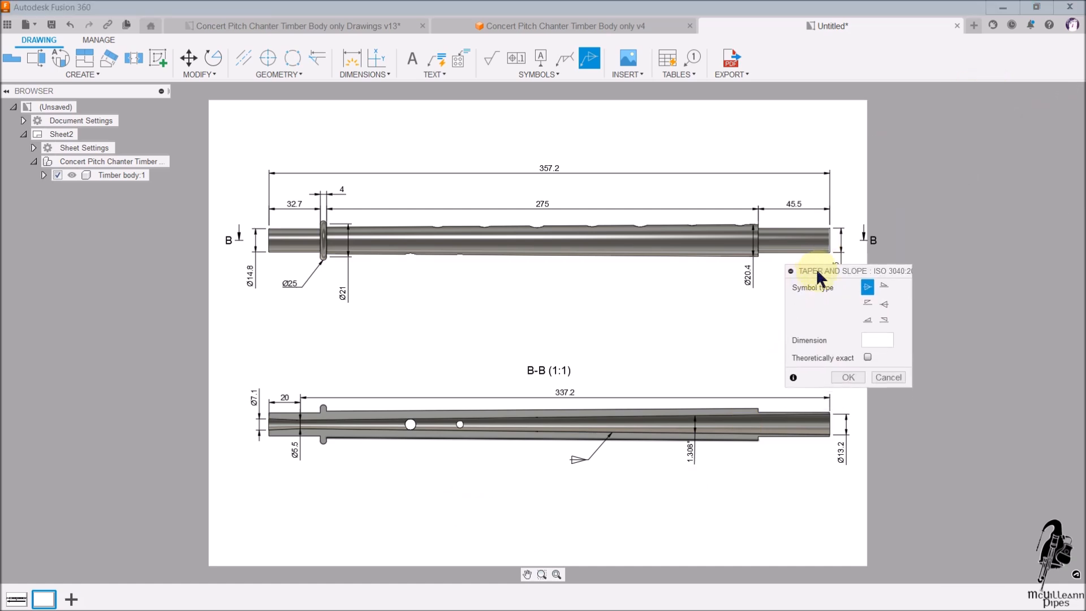
{"action": "left_click", "coordinate": [880, 338]}
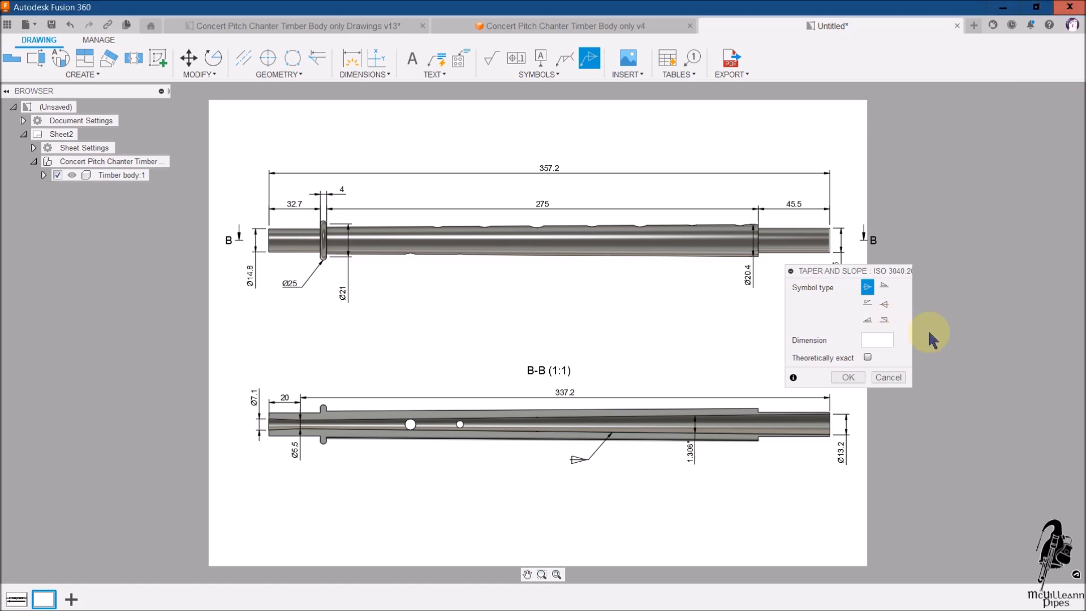
{"action": "key", "text": "p"}
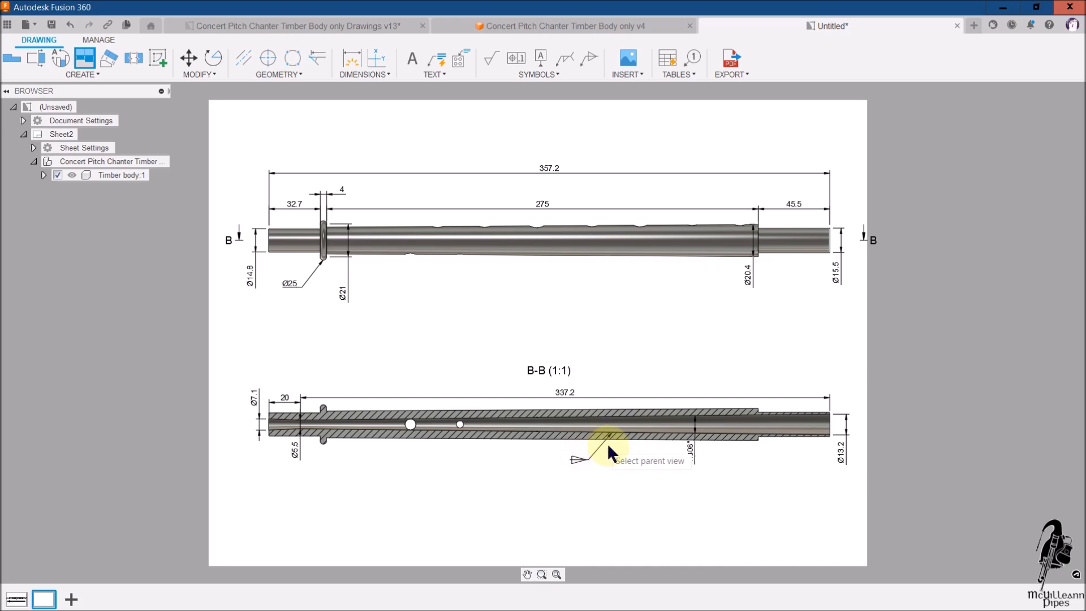
{"action": "key", "text": "Escape"}
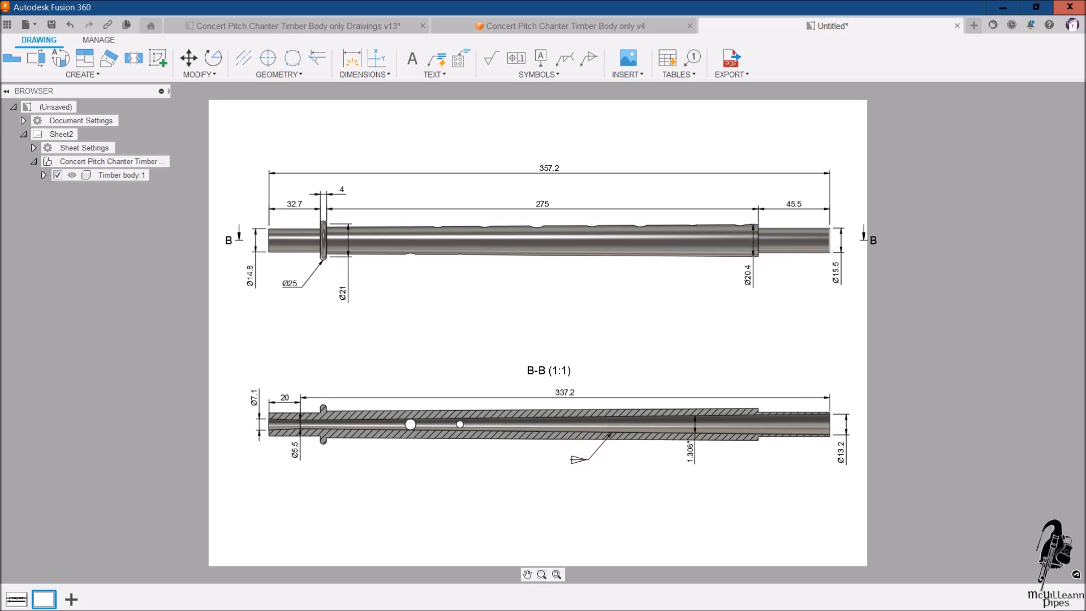
Set the taper symbol's dimension text to "Taper = 1:43.8"
{"action": "double_click", "coordinate": [579, 460]}
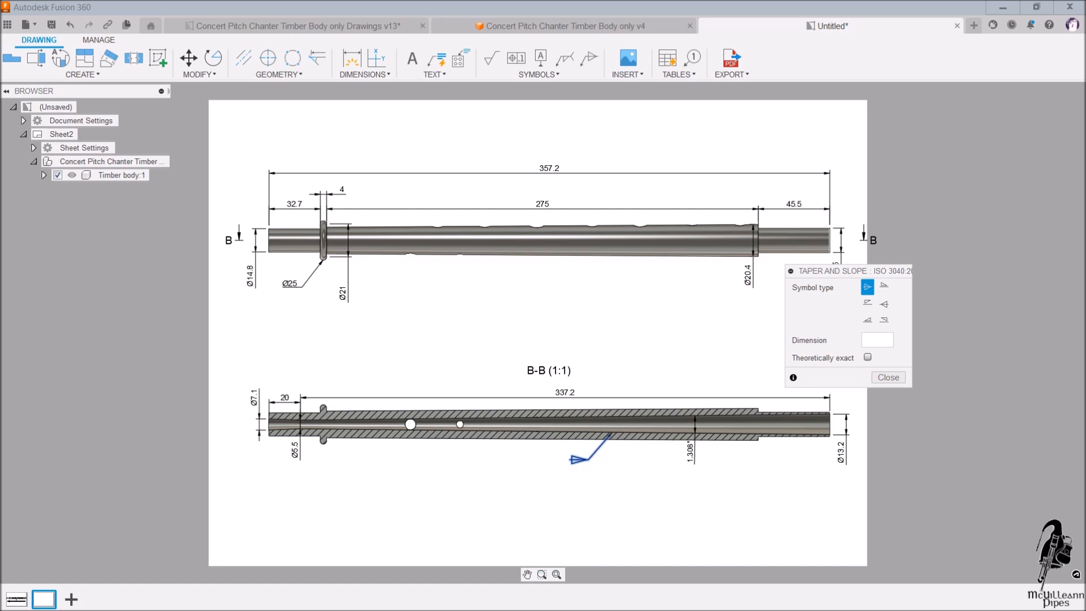
{"action": "left_click", "coordinate": [873, 339]}
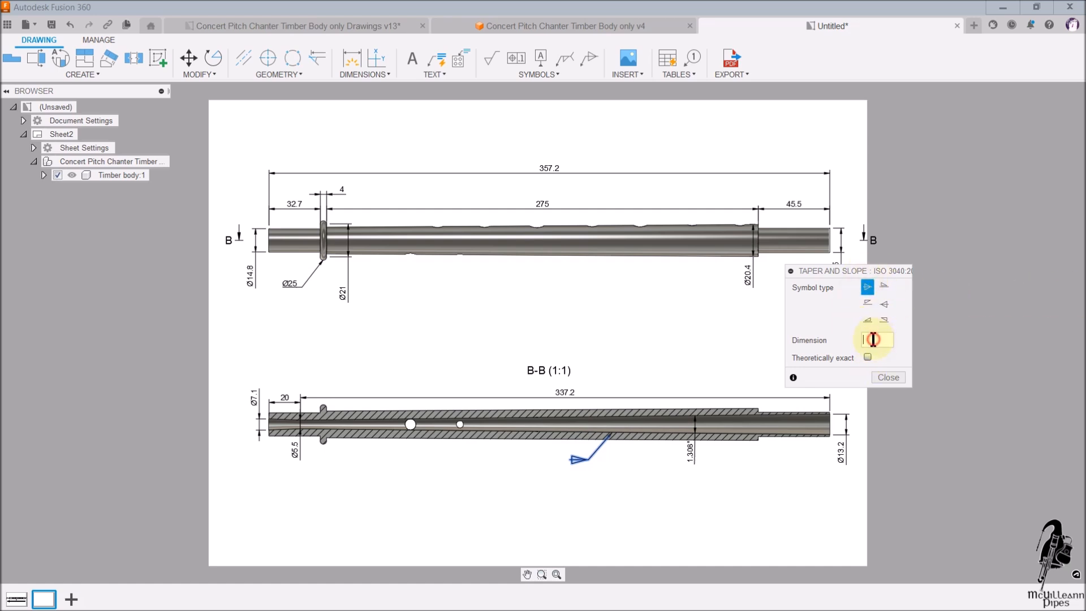
{"action": "type", "text": "Taper ="}
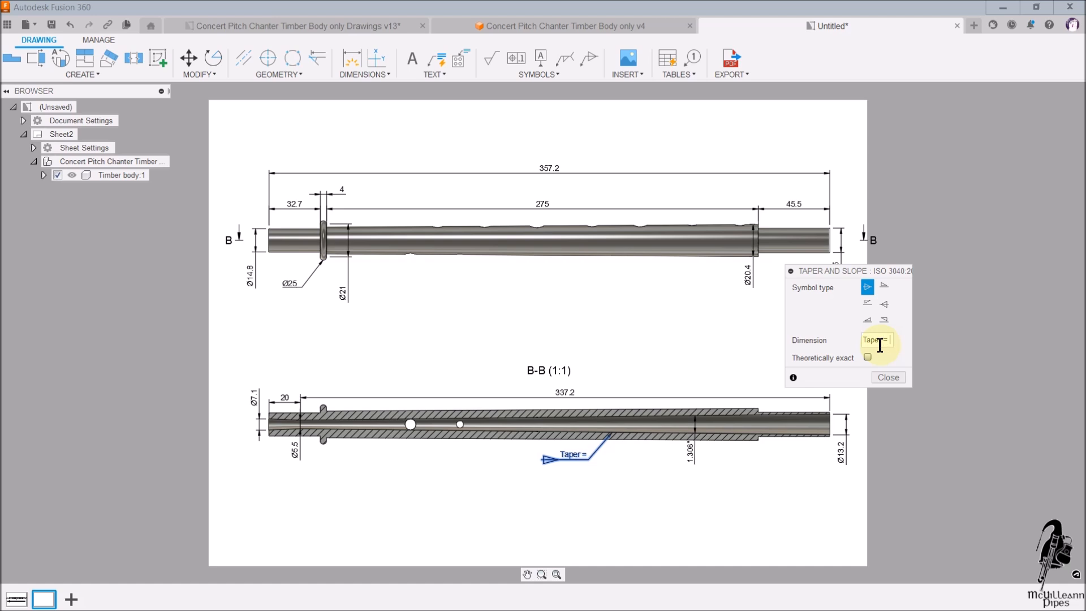
{"action": "type", "text": "1:"}
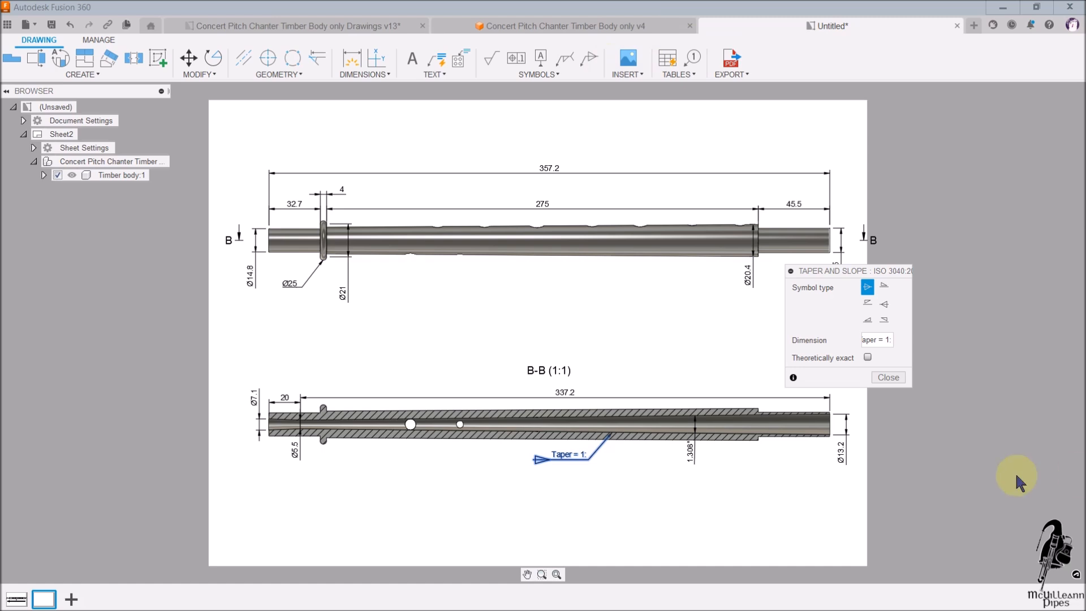
{"action": "left_click", "coordinate": [890, 339]}
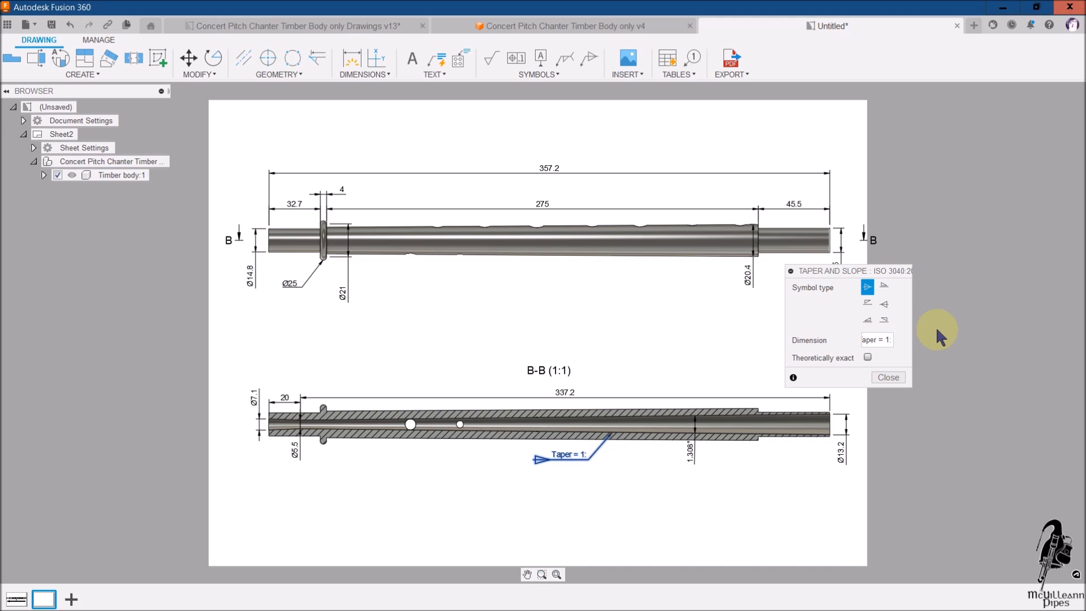
{"action": "left_click", "coordinate": [892, 339]}
{"action": "type", "text": "4"}
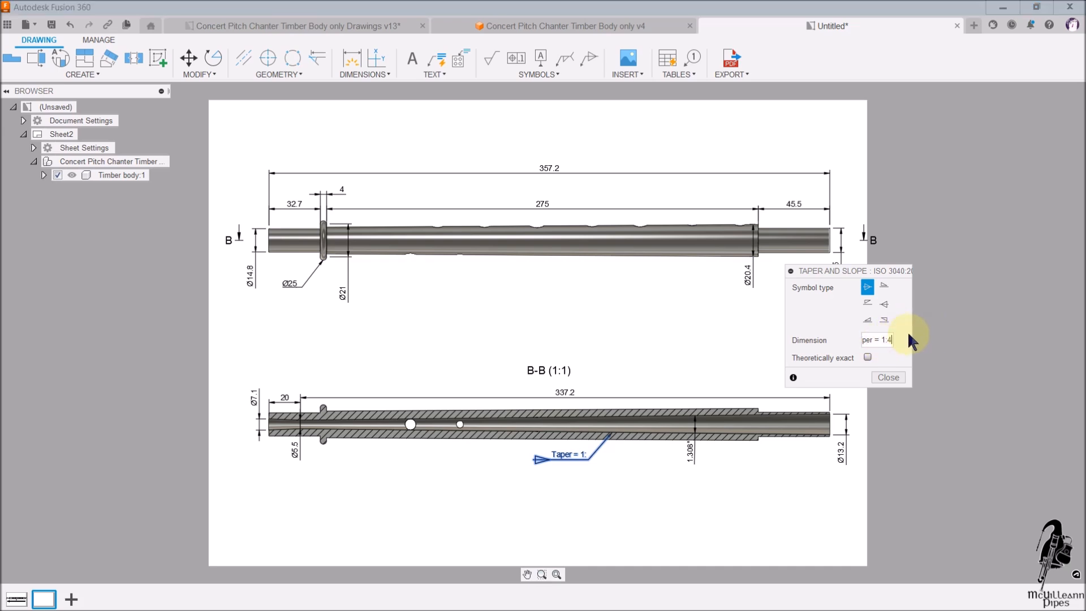
{"action": "type", "text": "3.8"}
{"action": "key", "text": "Return"}
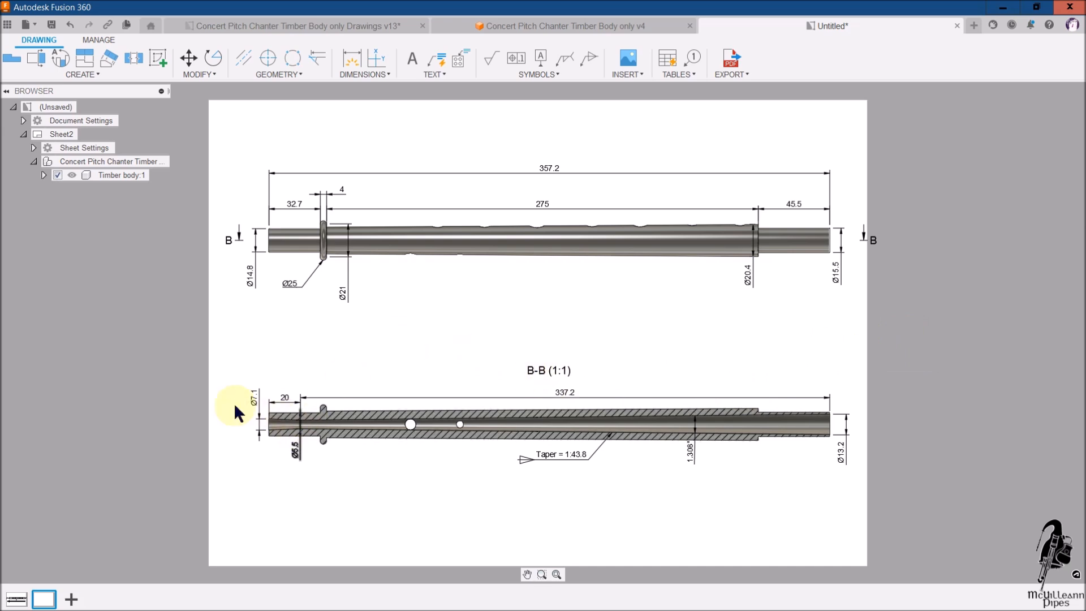
Add a third sheet and save the drawing as Concert Pitch Chanter Timber Body only Drawing in the Chanters folder
{"action": "left_click", "coordinate": [72, 598]}
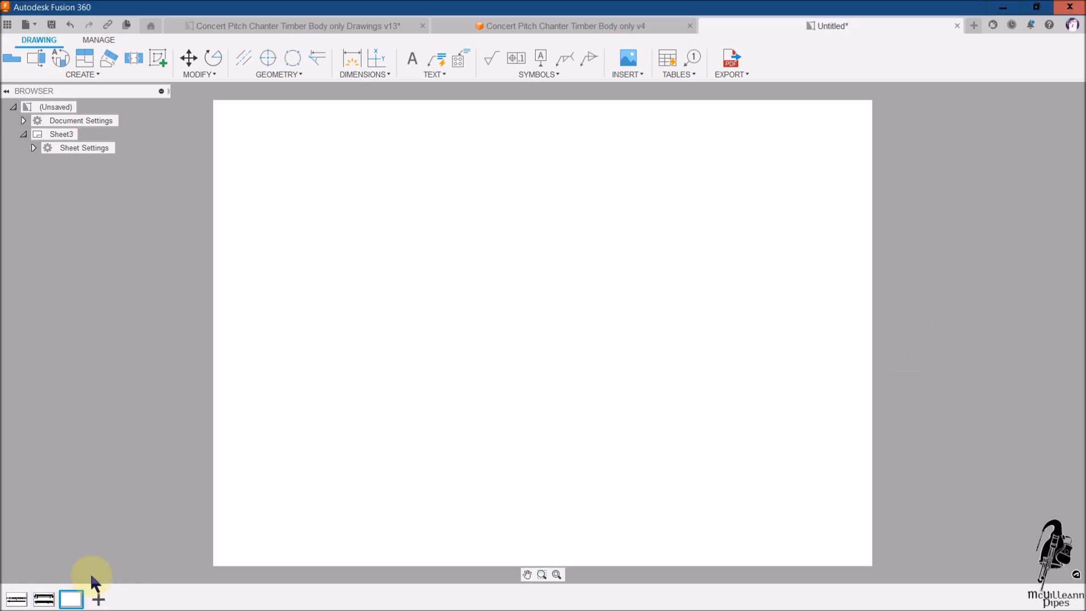
{"action": "left_click", "coordinate": [51, 26]}
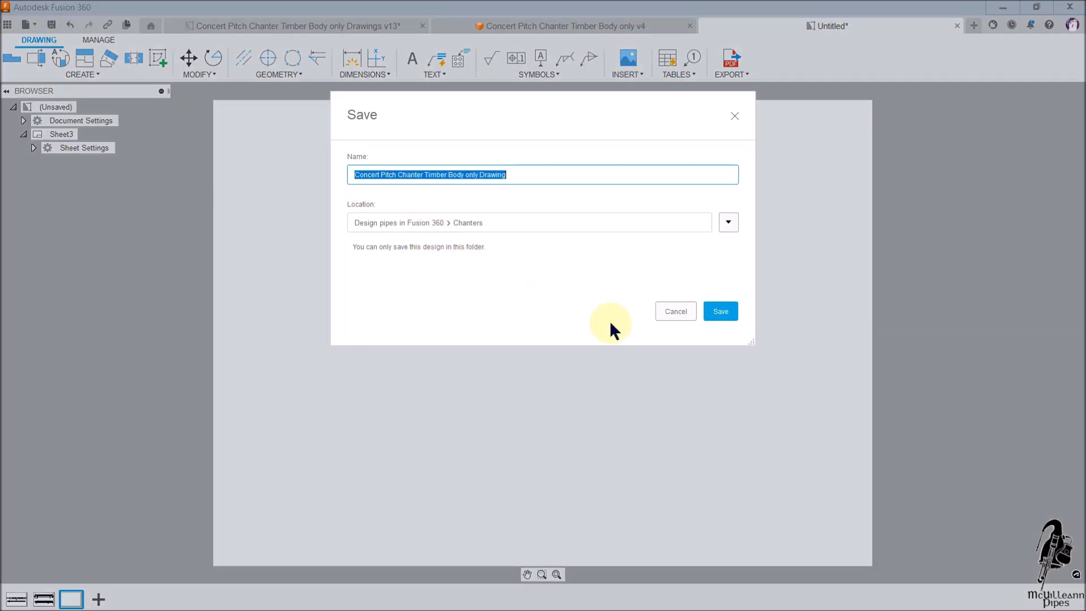
{"action": "left_click", "coordinate": [720, 311]}
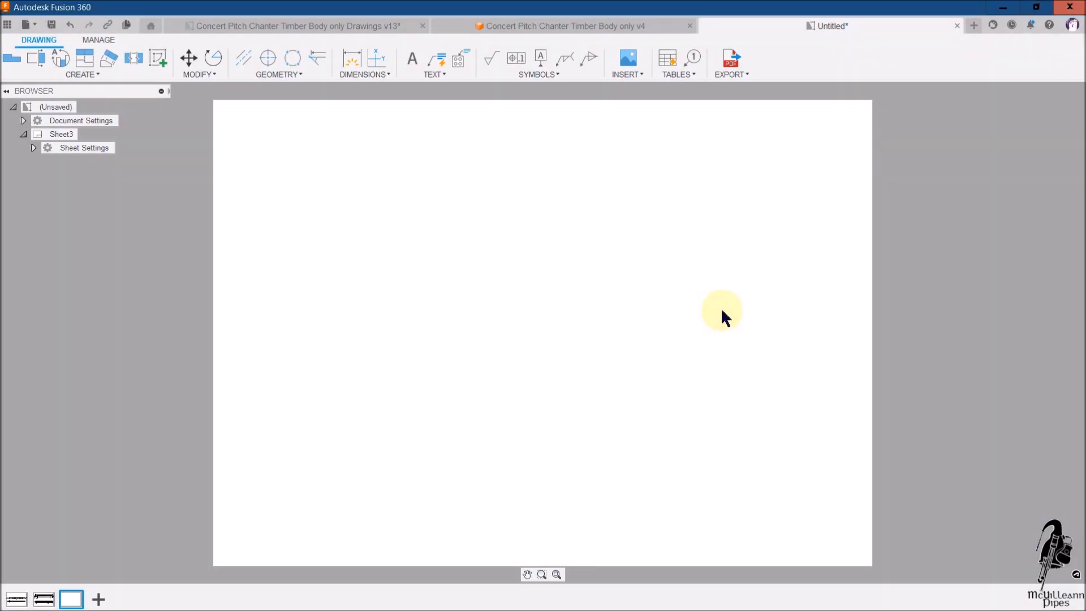
Review the tonehole sheet in the Drawings v13 document and the chanter model, and return to the new drawing's blank sheet
{"action": "left_click", "coordinate": [347, 26]}
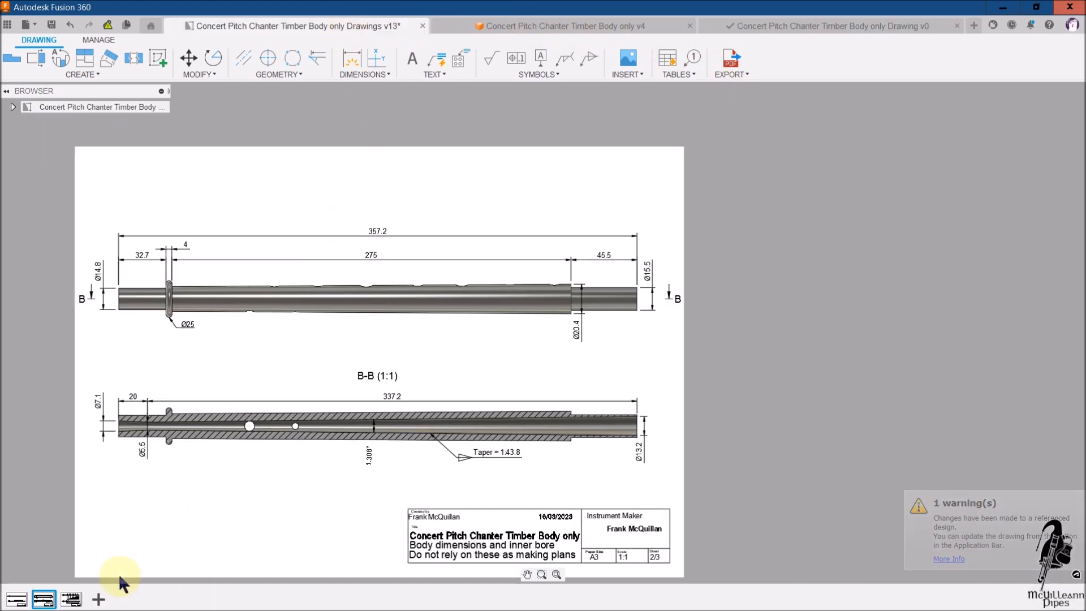
{"action": "left_click", "coordinate": [71, 599]}
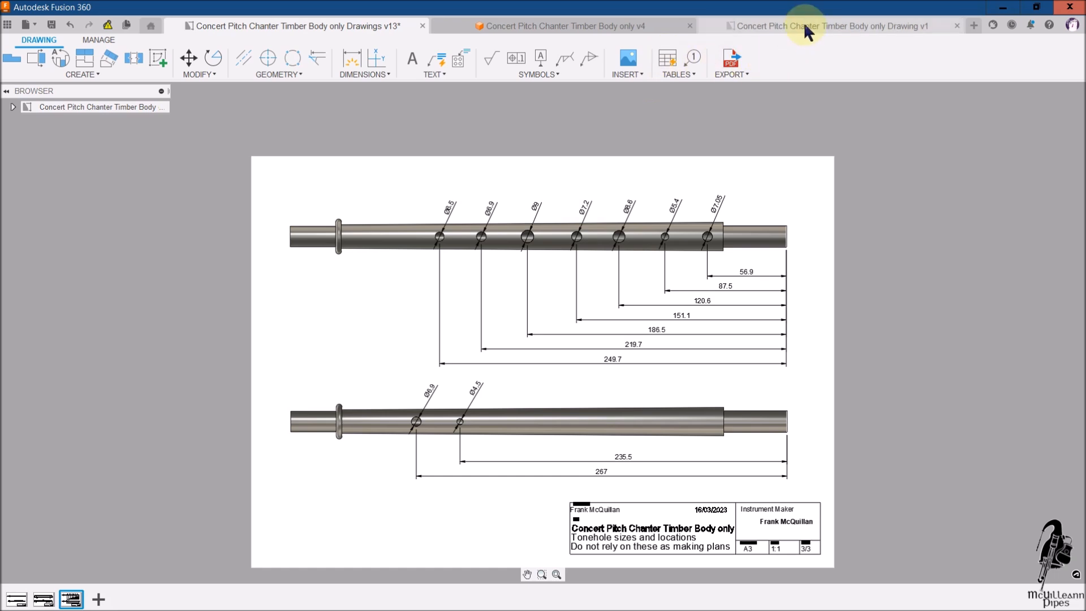
{"action": "left_click", "coordinate": [601, 25]}
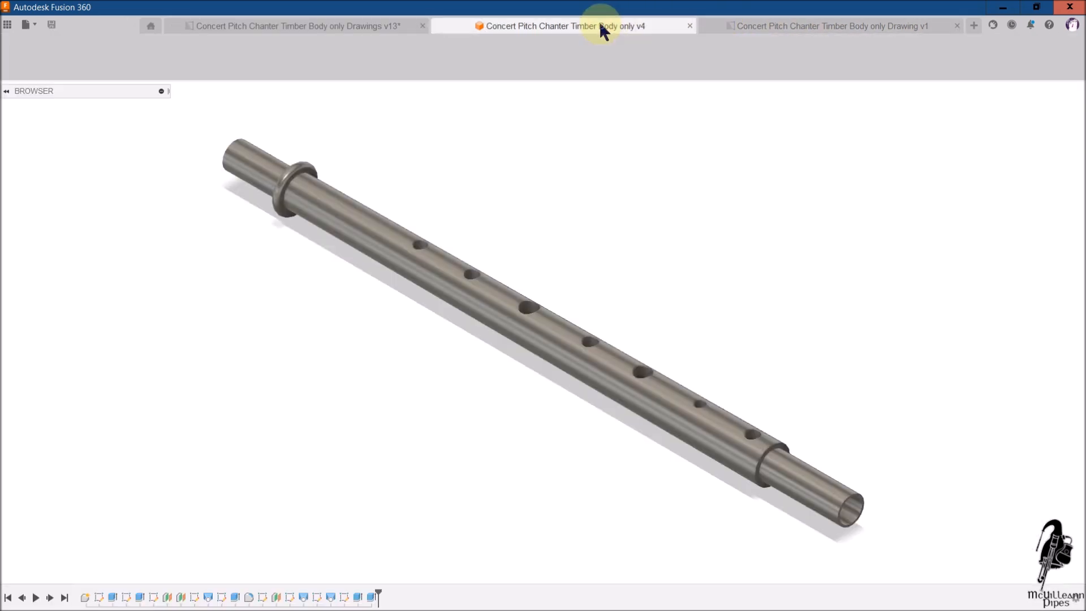
{"action": "left_click", "coordinate": [768, 25]}
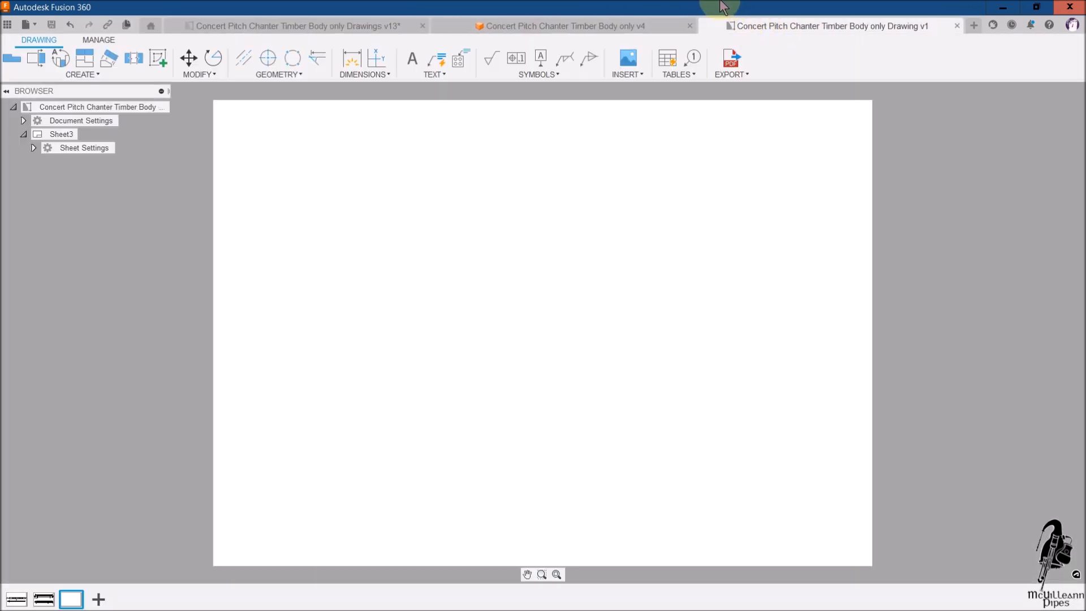
Place a shaded TOP-orientation base view of the chanter at 1:1 scale and centre it on the sheet's upper half
{"action": "left_click", "coordinate": [12, 59]}
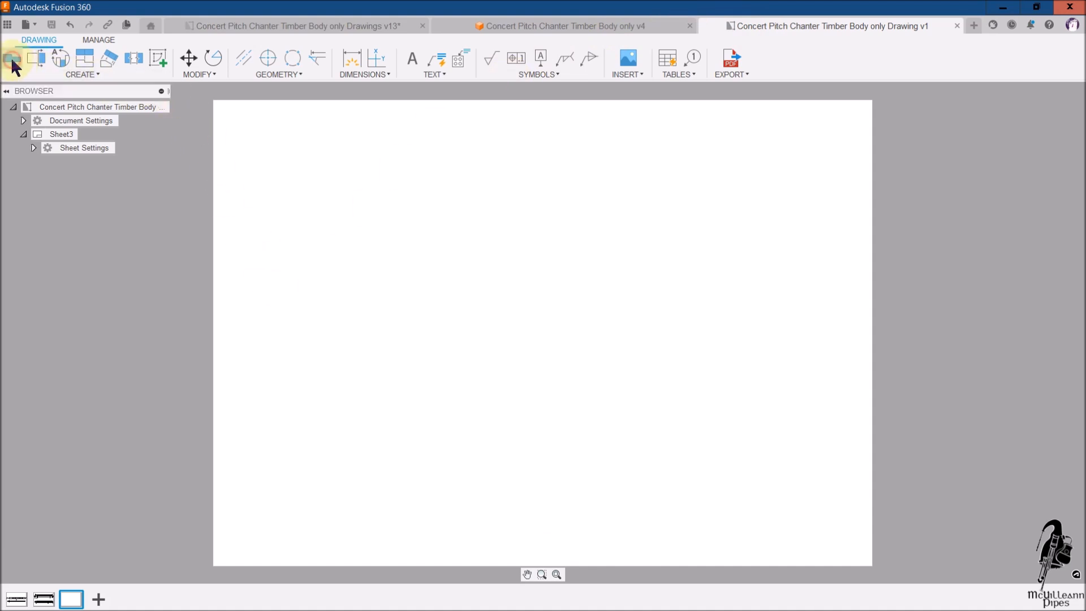
{"action": "left_click", "coordinate": [521, 238]}
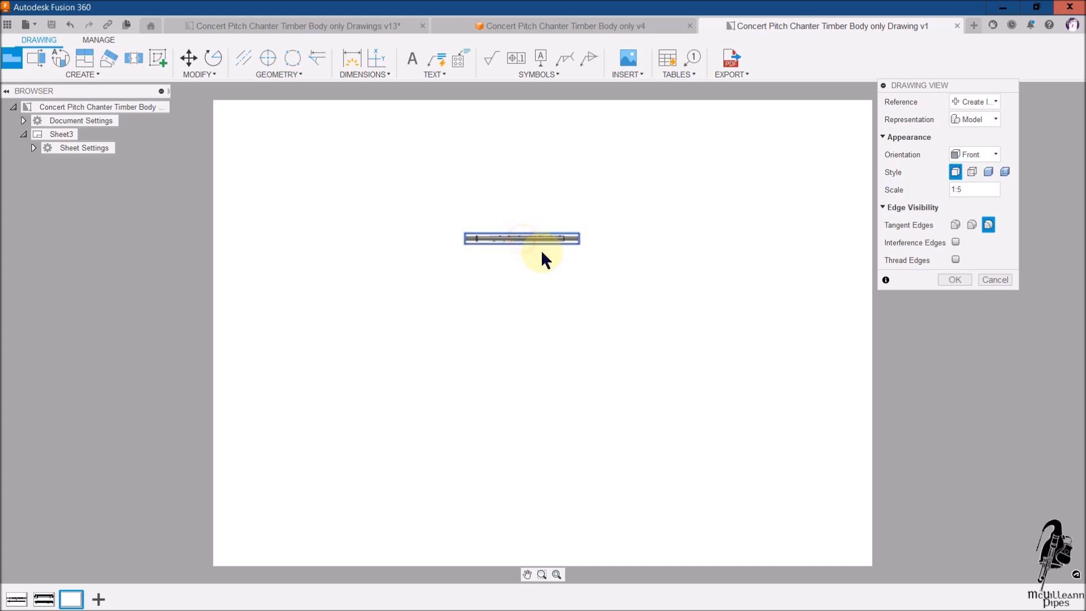
{"action": "left_click", "coordinate": [988, 173]}
{"action": "left_click", "coordinate": [1004, 190]}
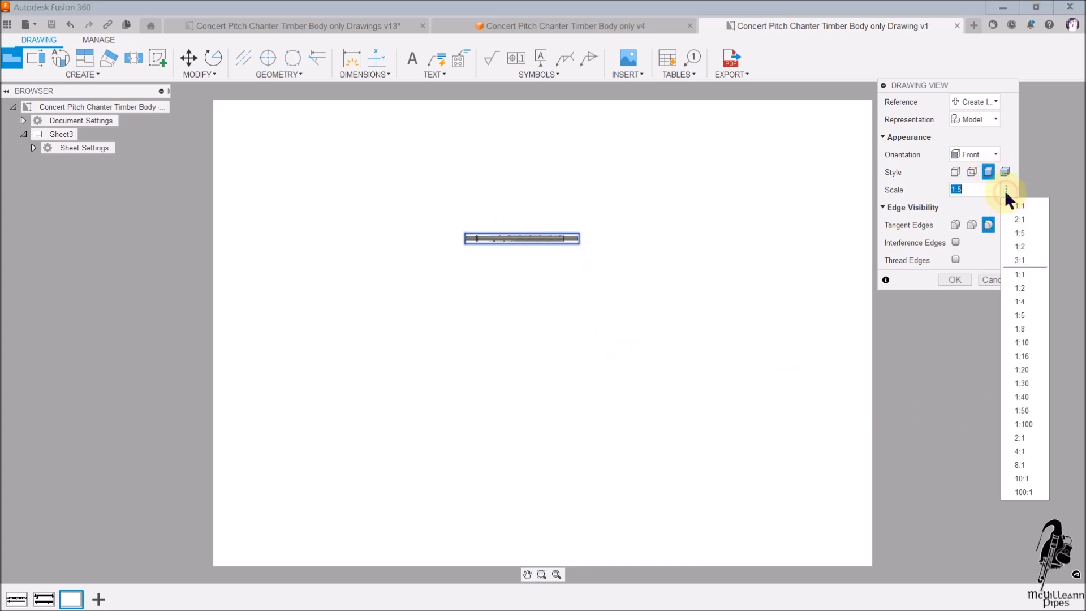
{"action": "left_click", "coordinate": [1014, 205]}
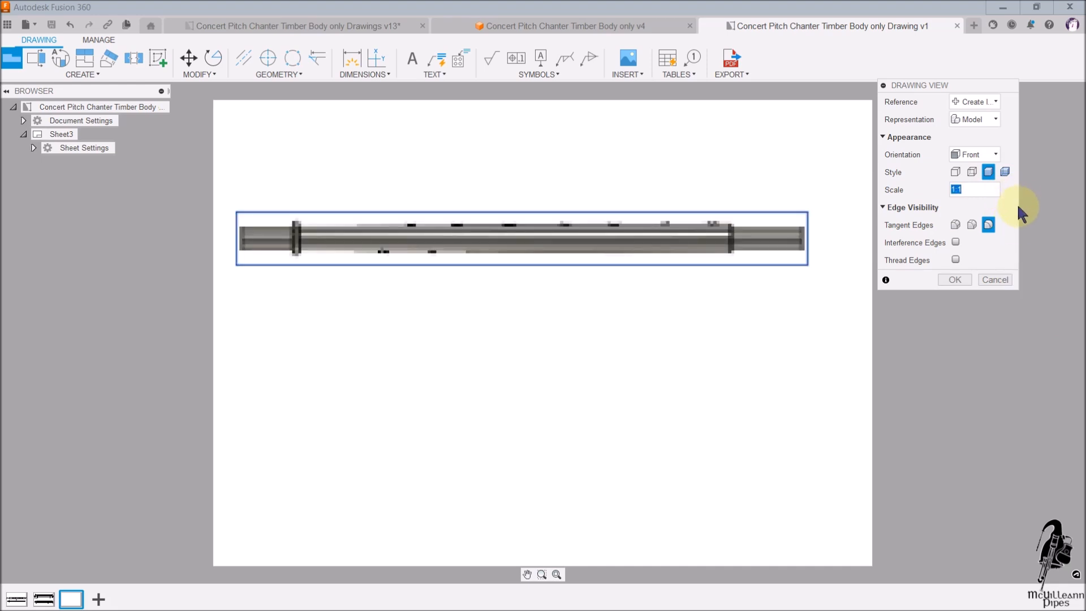
{"action": "left_click", "coordinate": [995, 154]}
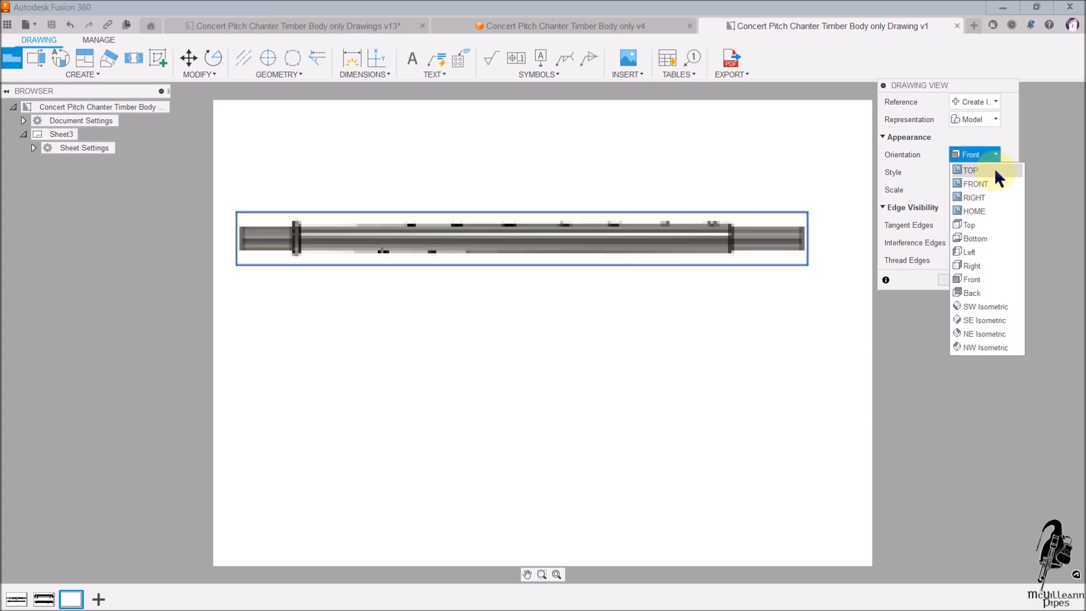
{"action": "left_click", "coordinate": [996, 171]}
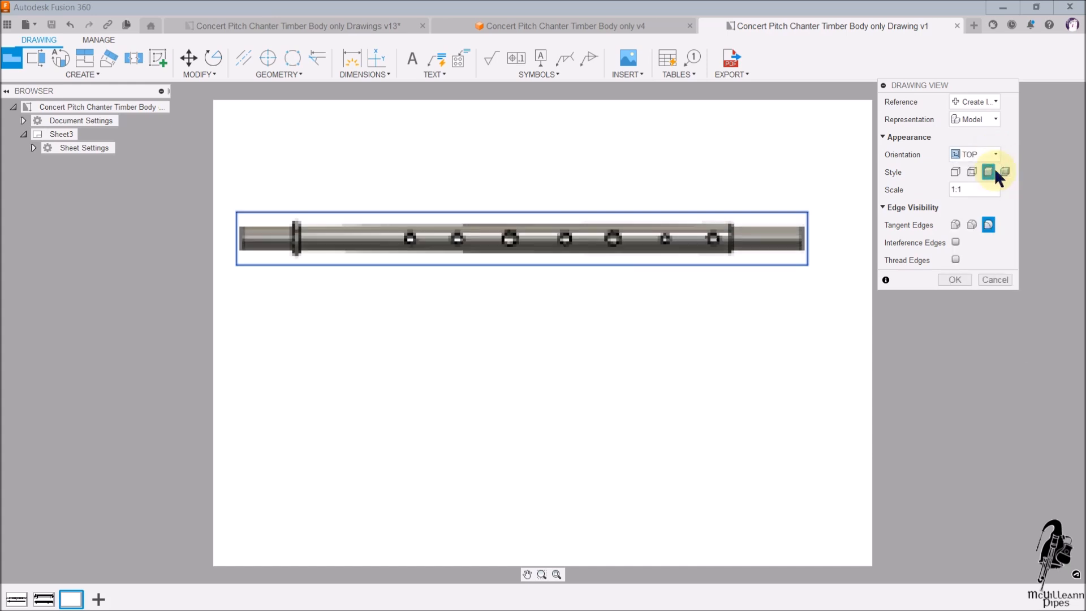
{"action": "left_click", "coordinate": [954, 280]}
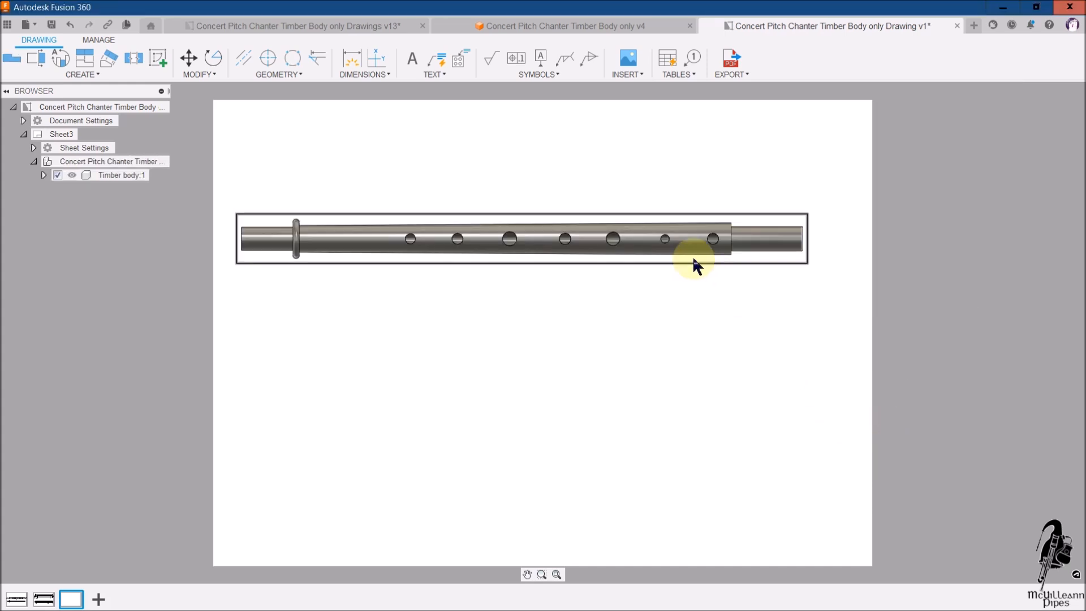
{"action": "left_click_drag", "start_coordinate": [690, 260], "coordinate": [710, 261]}
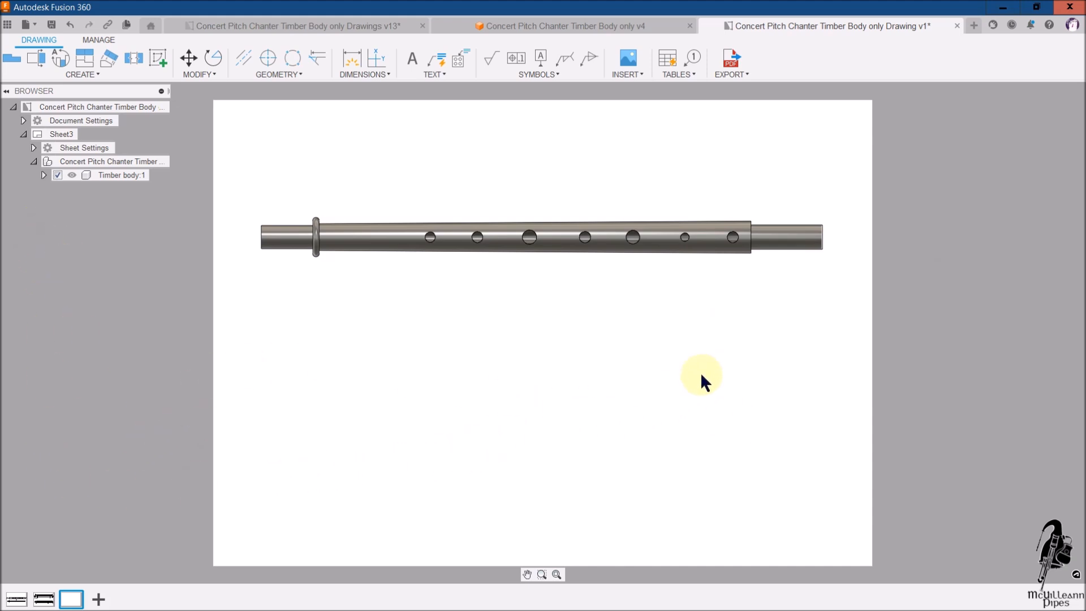
Place a second shaded base view at 1:1 scale in Bottom orientation below the first view
{"action": "left_click", "coordinate": [12, 61]}
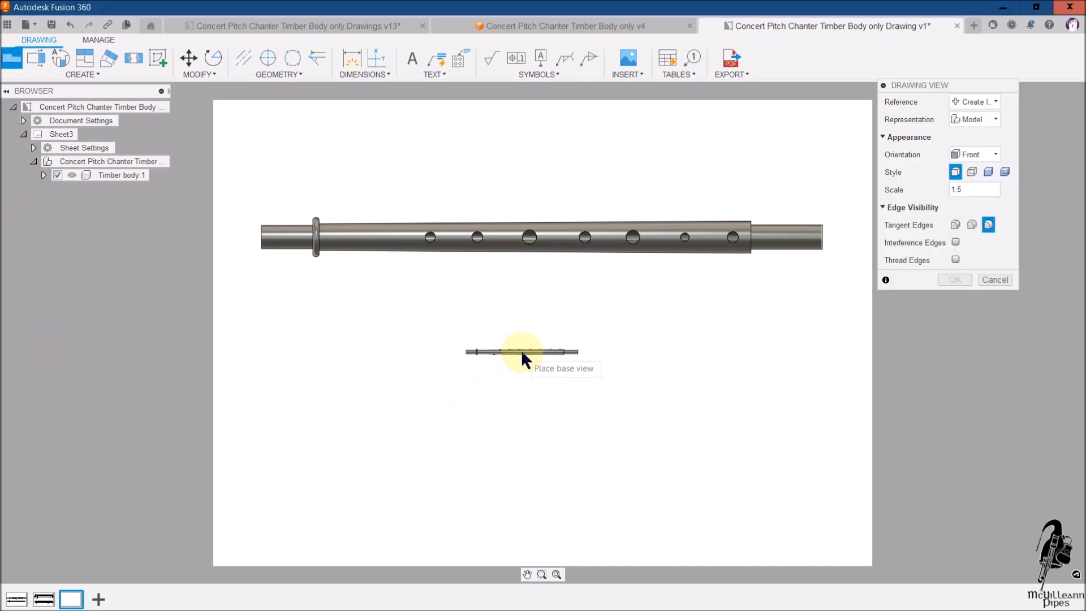
{"action": "left_click", "coordinate": [520, 350]}
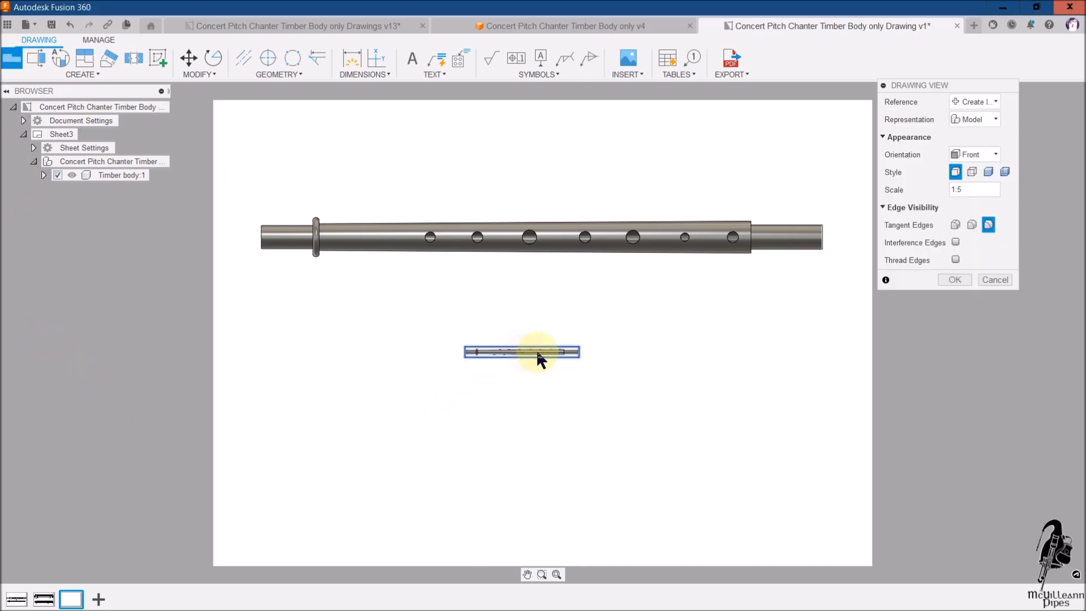
{"action": "left_click", "coordinate": [1006, 192]}
{"action": "left_click", "coordinate": [1011, 203]}
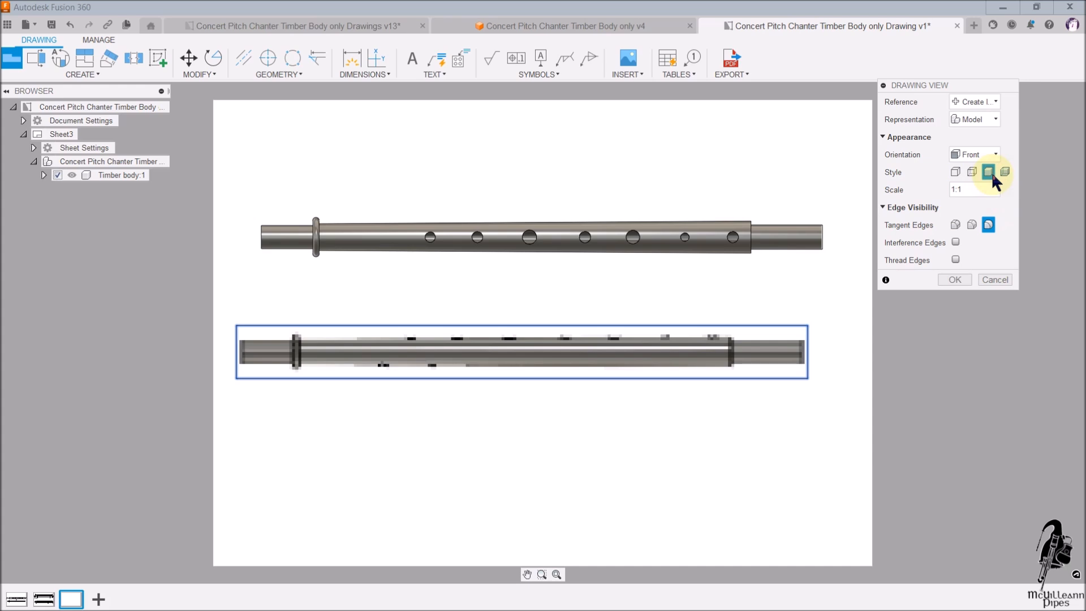
{"action": "left_click", "coordinate": [995, 155]}
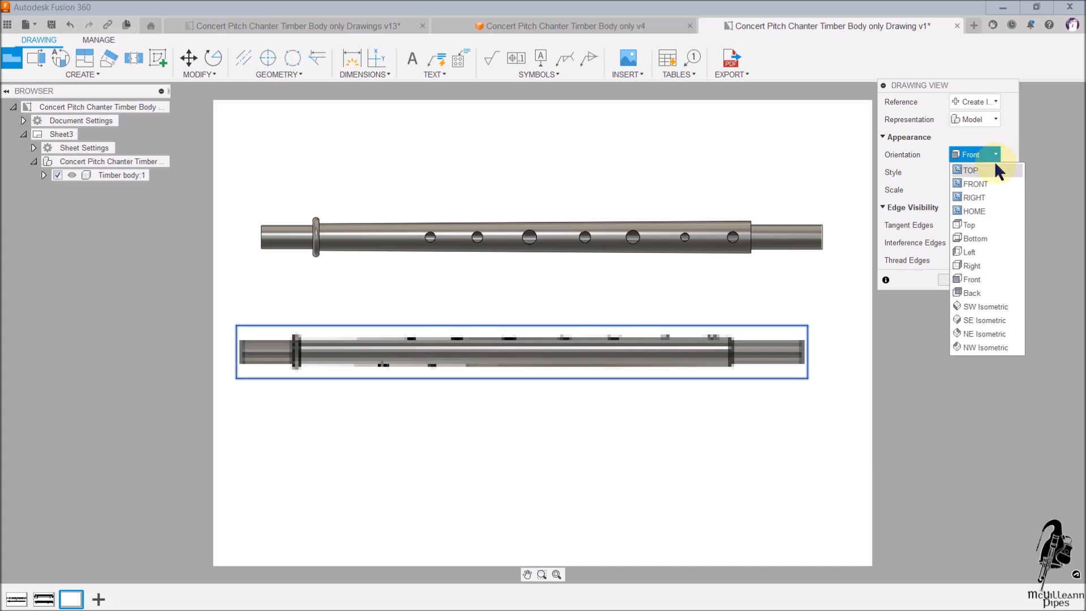
{"action": "key", "text": "Escape"}
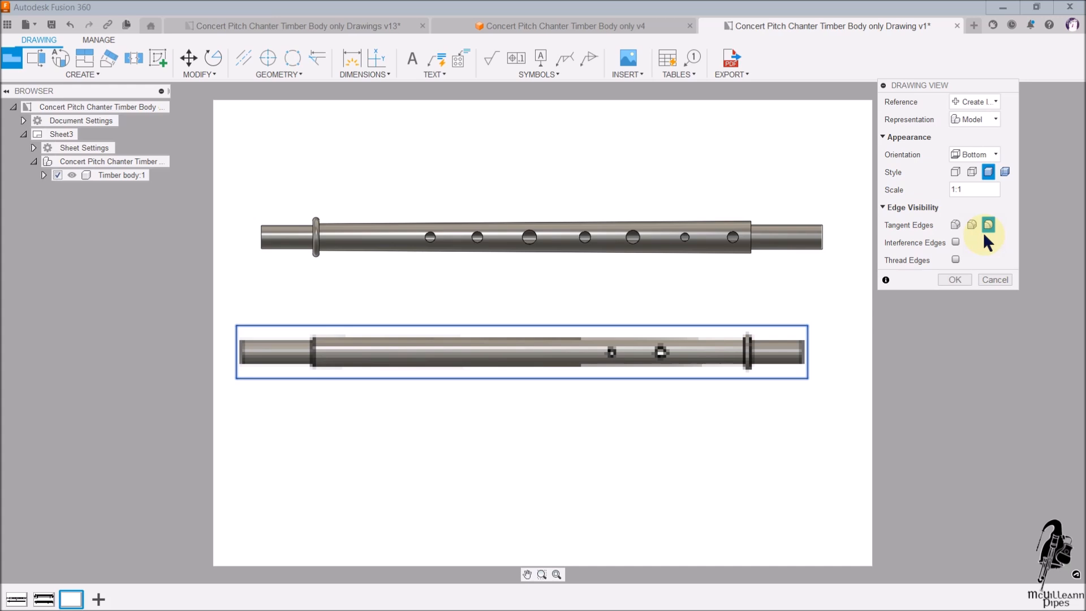
{"action": "left_click", "coordinate": [960, 282]}
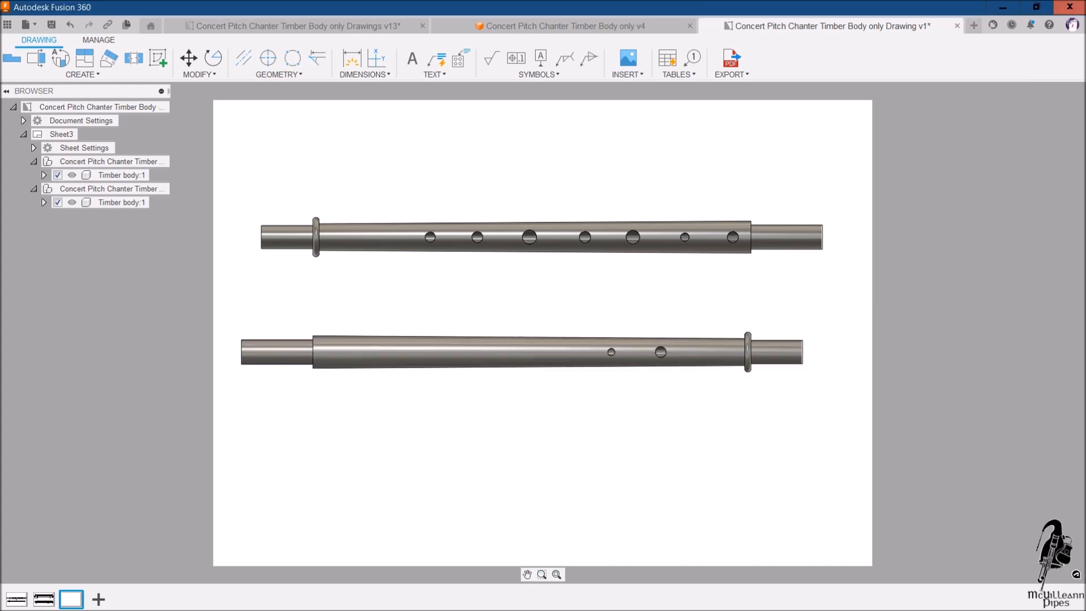
Move the bottom-orientation view so its ends line up beneath those of the upper view
{"action": "left_click", "coordinate": [612, 375]}
{"action": "key", "text": "m"}
{"action": "left_click", "coordinate": [614, 375]}
{"action": "left_click", "coordinate": [633, 372]}
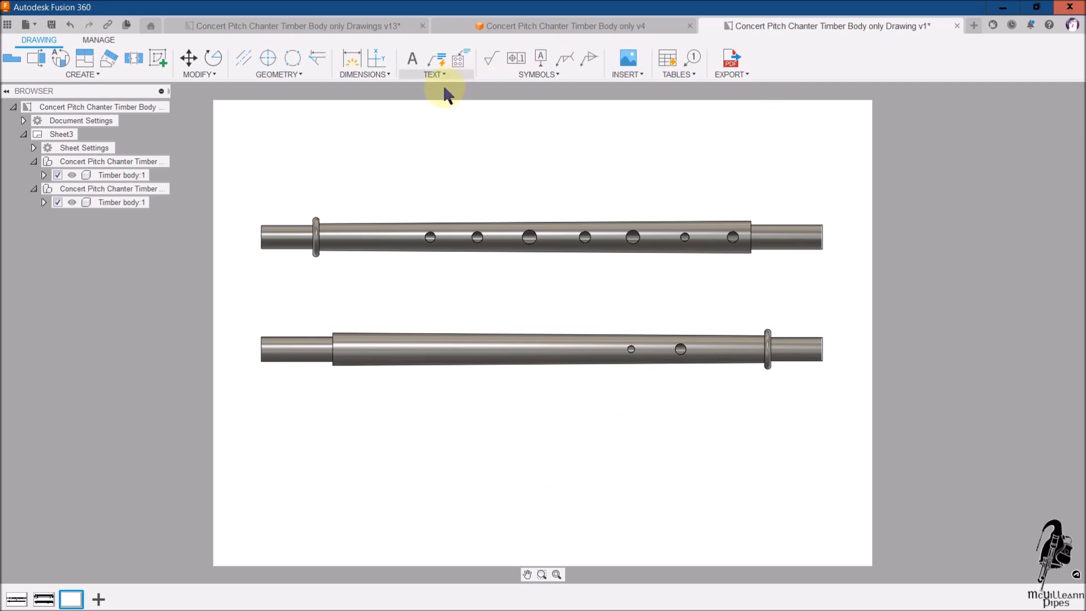
{"action": "left_click", "coordinate": [647, 374]}
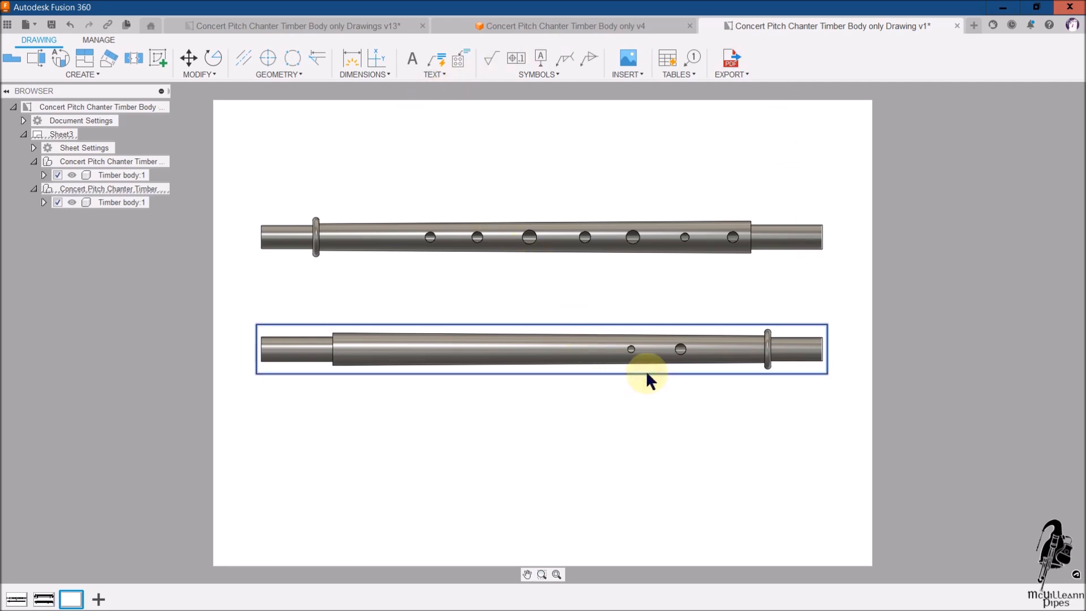
{"action": "right_click", "coordinate": [647, 374]}
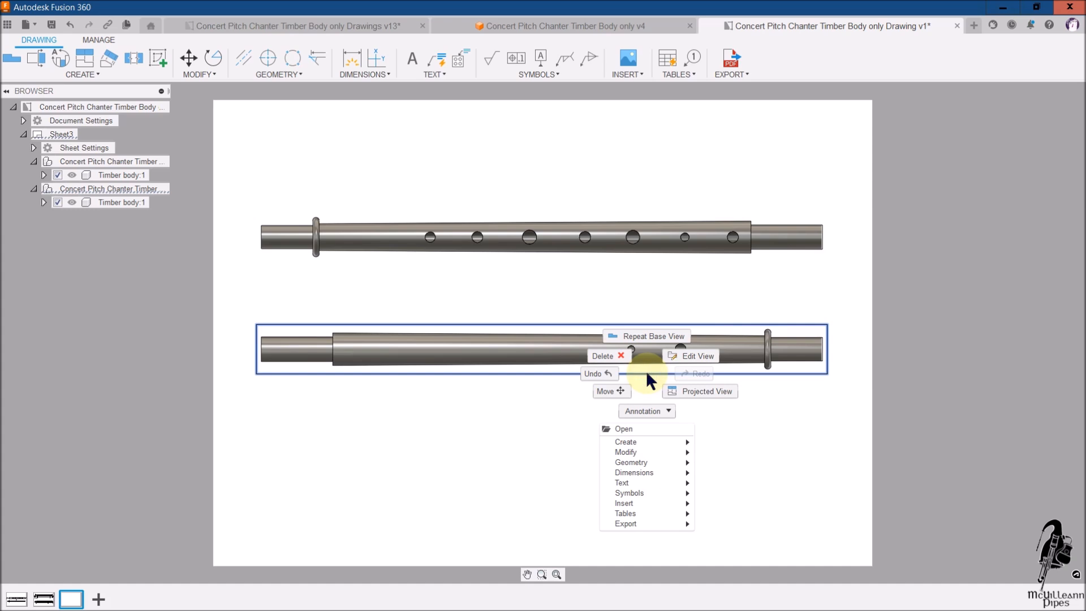
{"action": "left_click", "coordinate": [646, 371]}
{"action": "left_click", "coordinate": [885, 334]}
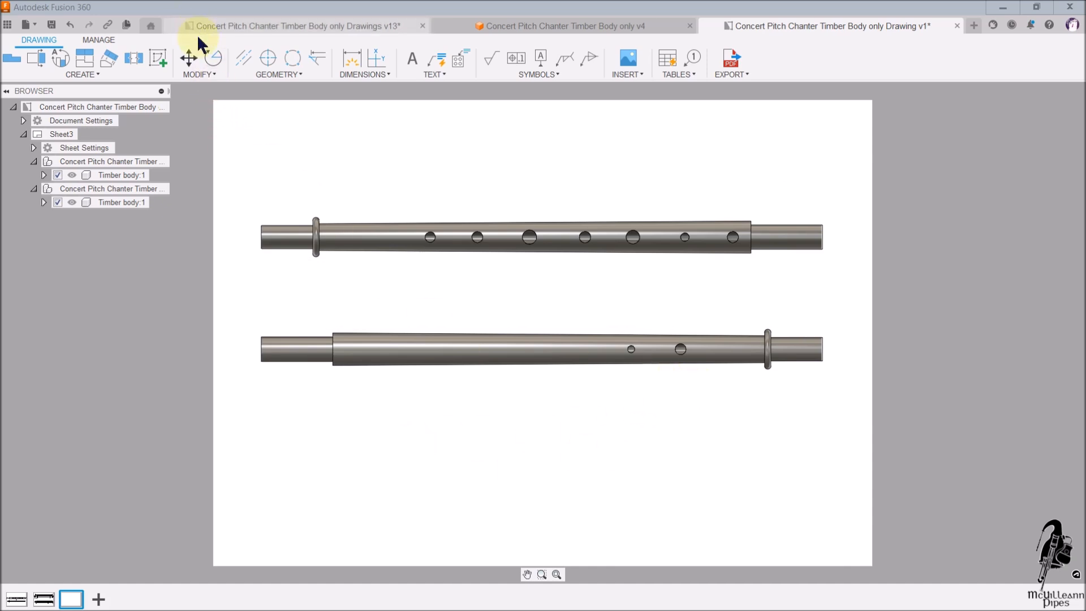
{"action": "left_click", "coordinate": [215, 75]}
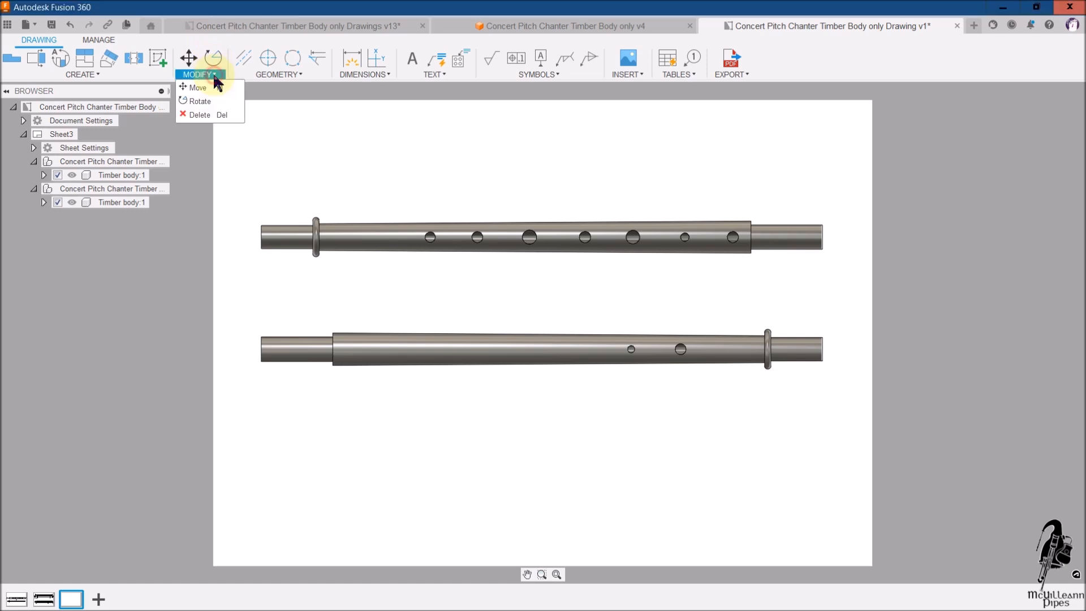
{"action": "left_click", "coordinate": [207, 104]}
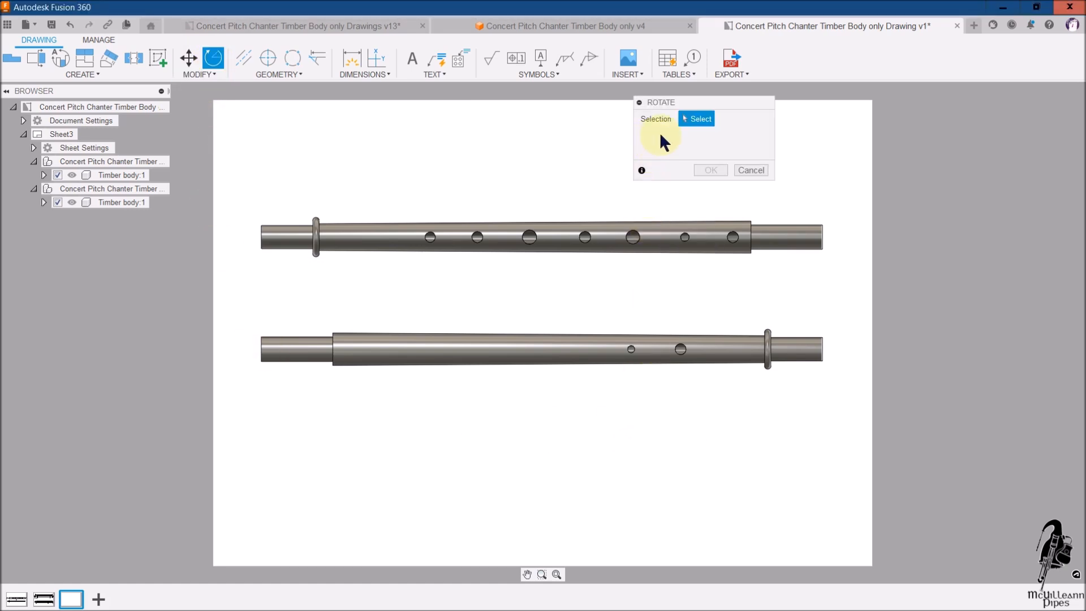
{"action": "left_click", "coordinate": [583, 378]}
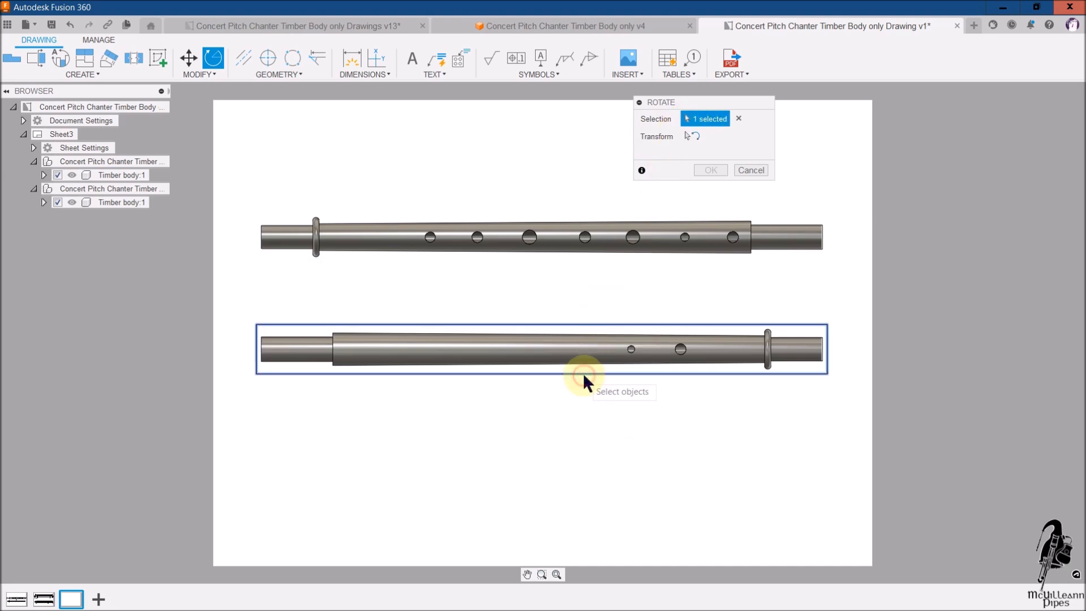
{"action": "left_click", "coordinate": [694, 138]}
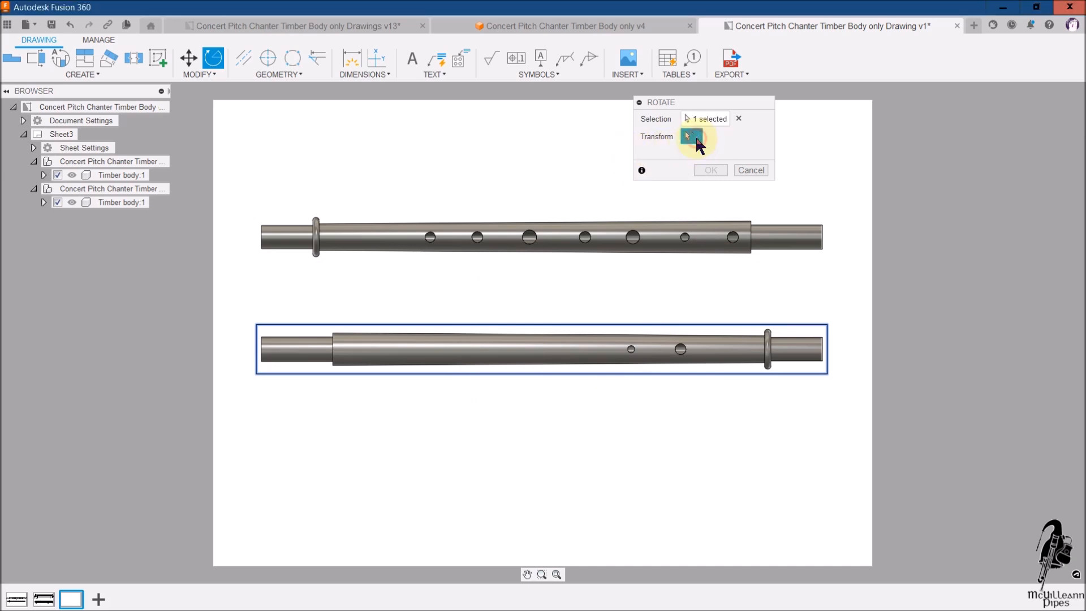
{"action": "left_click", "coordinate": [767, 364]}
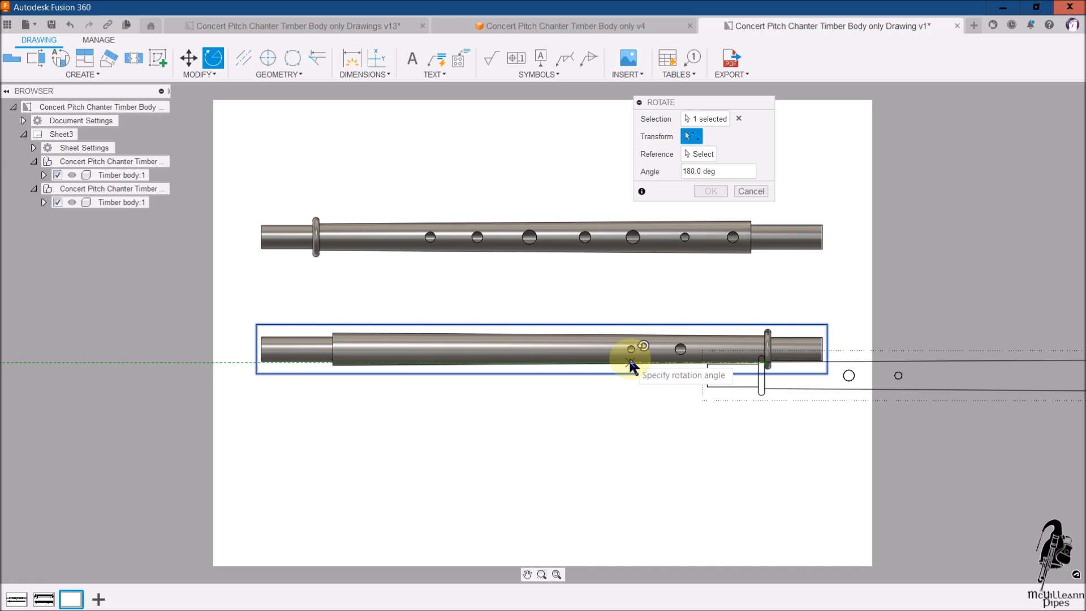
{"action": "left_click", "coordinate": [630, 361]}
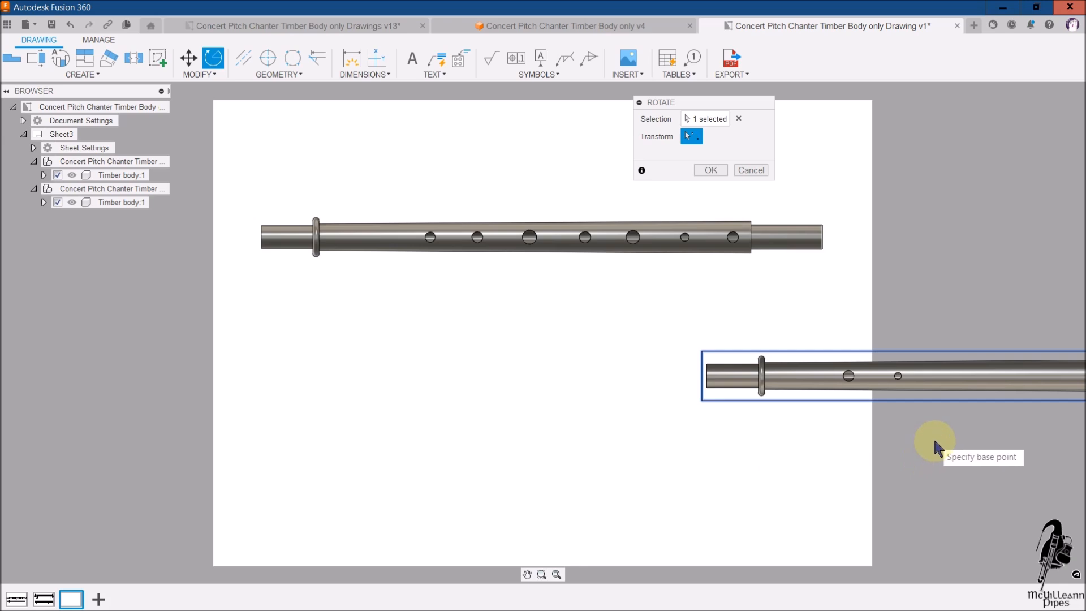
{"action": "key", "text": "Escape"}
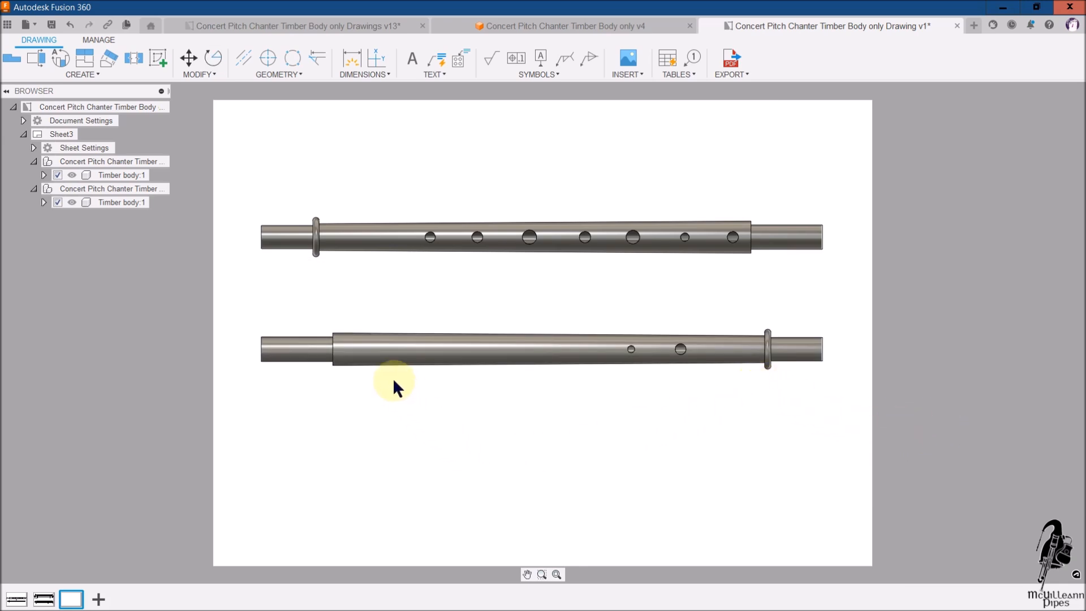
Rotate the lower view 180 degrees and move it back onto the sheet beneath the upper view
{"action": "left_click", "coordinate": [214, 59]}
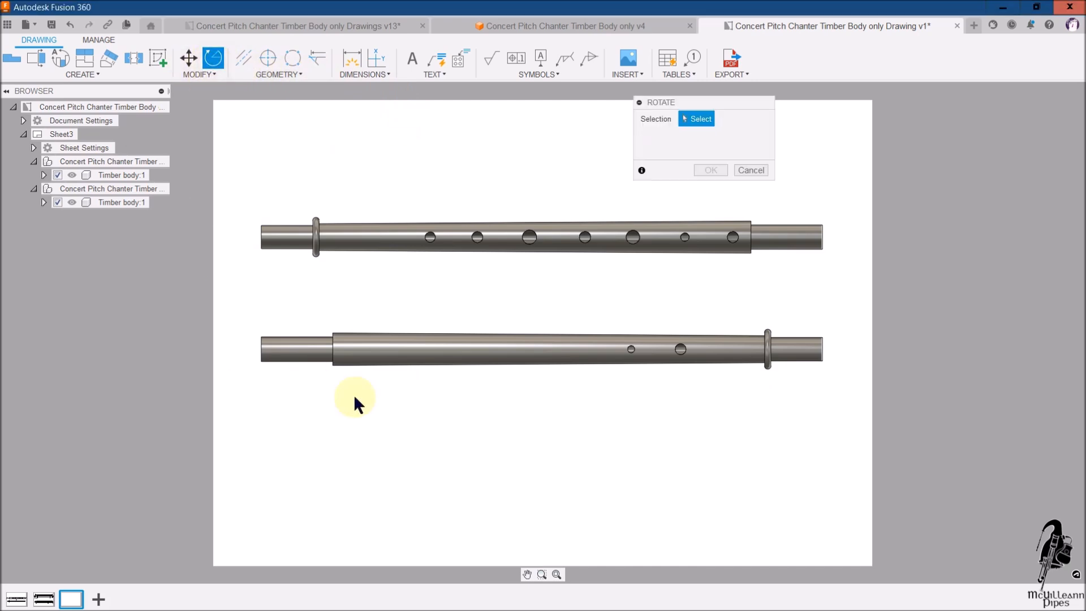
{"action": "left_click", "coordinate": [537, 372]}
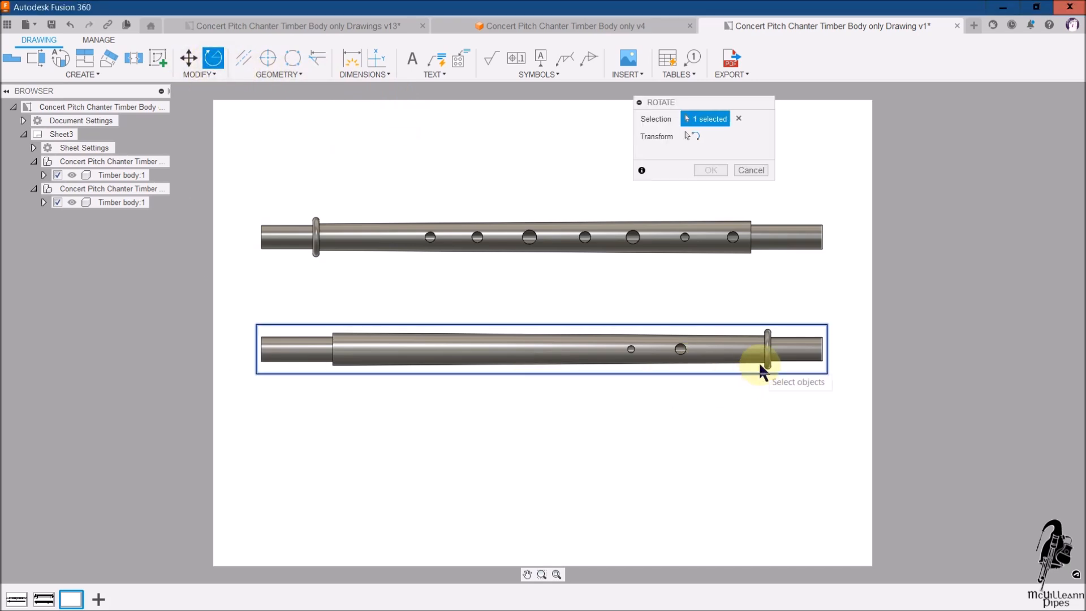
{"action": "left_click", "coordinate": [693, 136]}
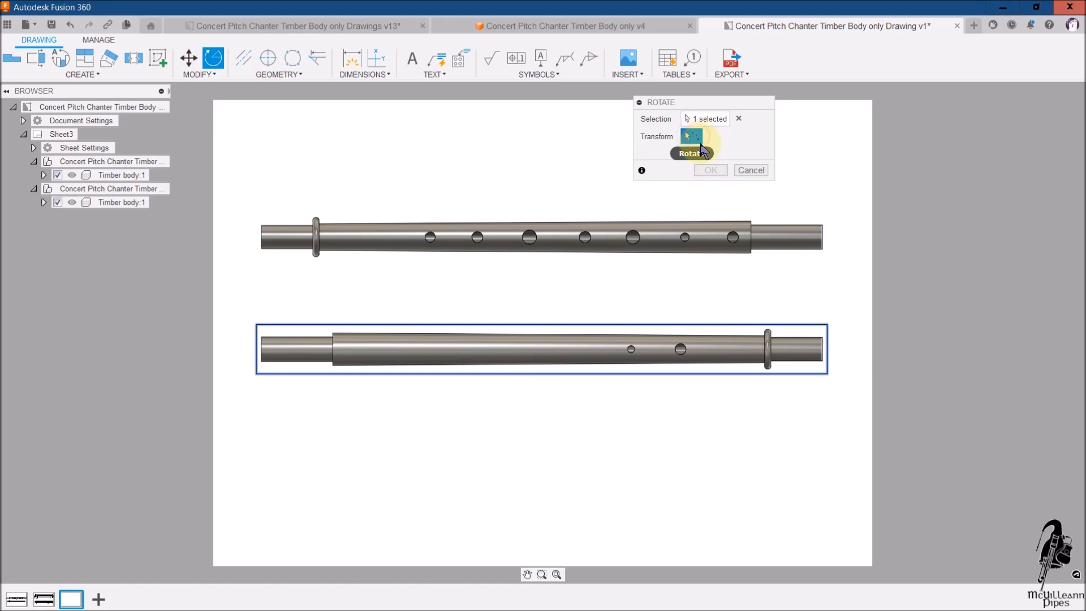
{"action": "left_click", "coordinate": [754, 358]}
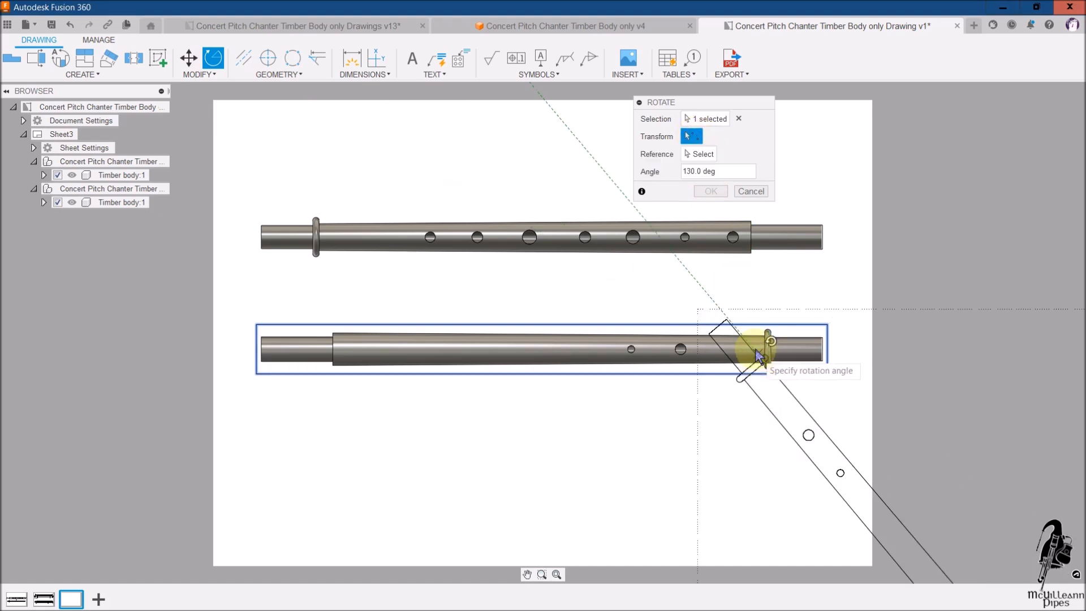
{"action": "left_click", "coordinate": [682, 364]}
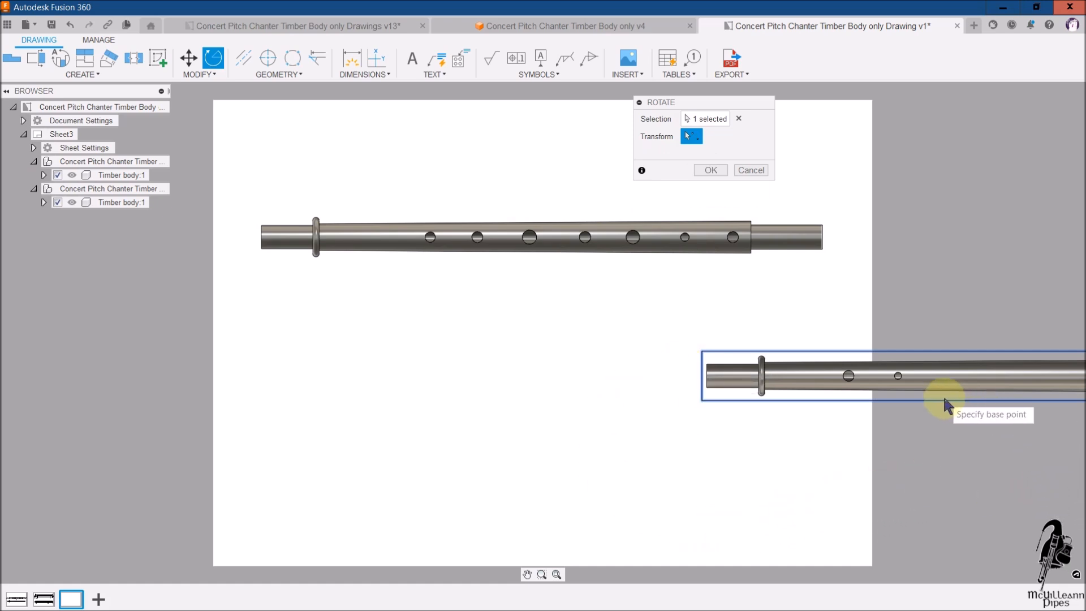
{"action": "left_click", "coordinate": [707, 170]}
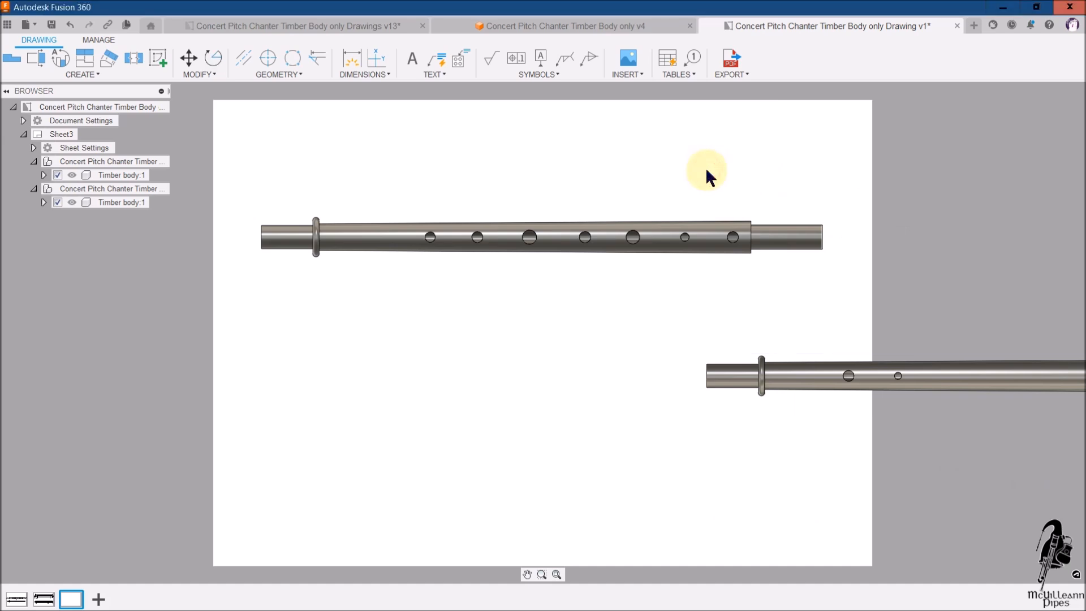
{"action": "mouse_move", "coordinate": [955, 401]}
{"action": "left_mouse_down"}
{"action": "mouse_move", "coordinate": [514, 387]}
{"action": "mouse_move", "coordinate": [515, 419]}
{"action": "left_mouse_up"}
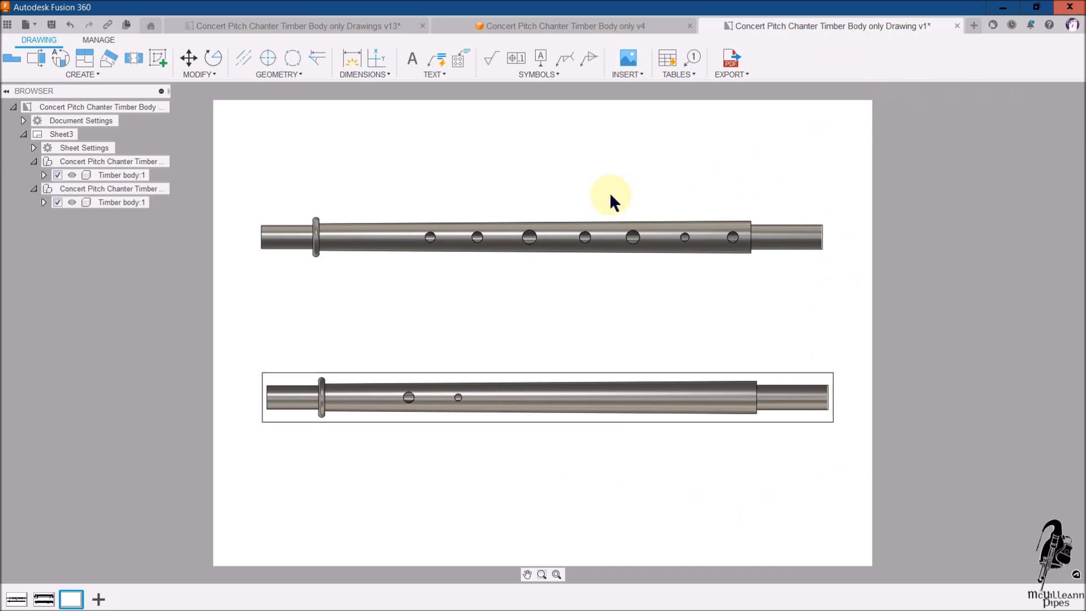
Dimension the diameters of the three toneholes nearest the ringed end in the upper view, placing the labels above the body
{"action": "left_click", "coordinate": [351, 57]}
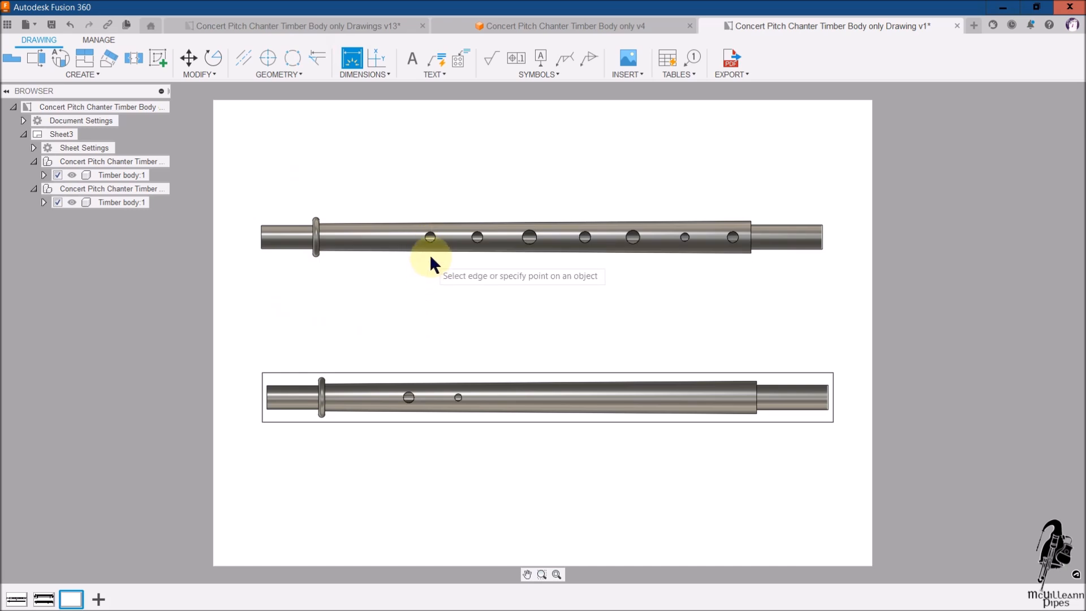
{"action": "left_click", "coordinate": [431, 245]}
{"action": "left_click", "coordinate": [437, 213]}
{"action": "left_click", "coordinate": [477, 242]}
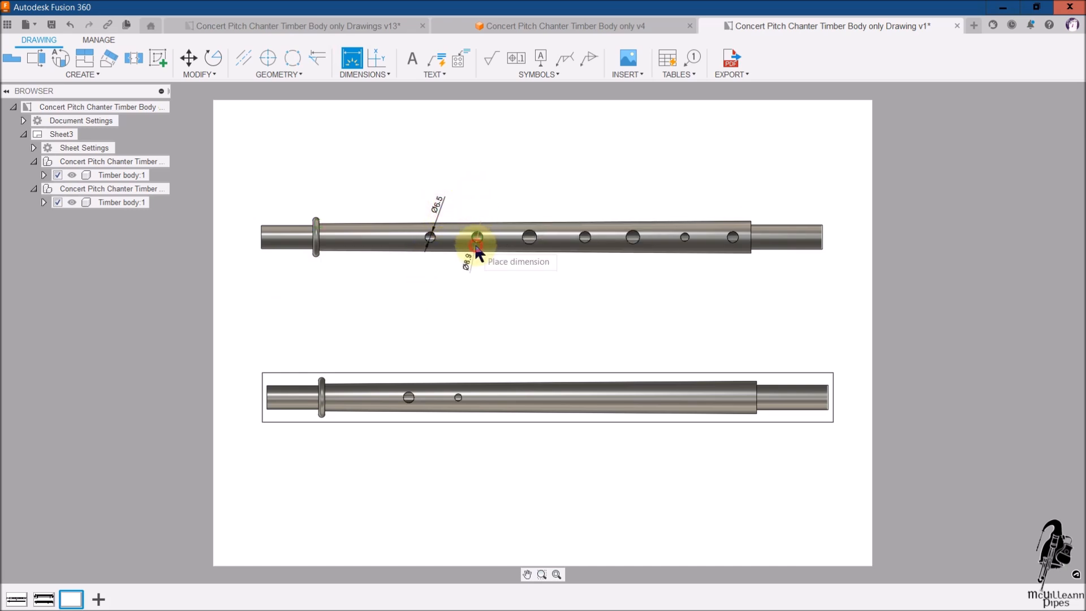
{"action": "left_click", "coordinate": [486, 205]}
{"action": "left_click", "coordinate": [529, 244]}
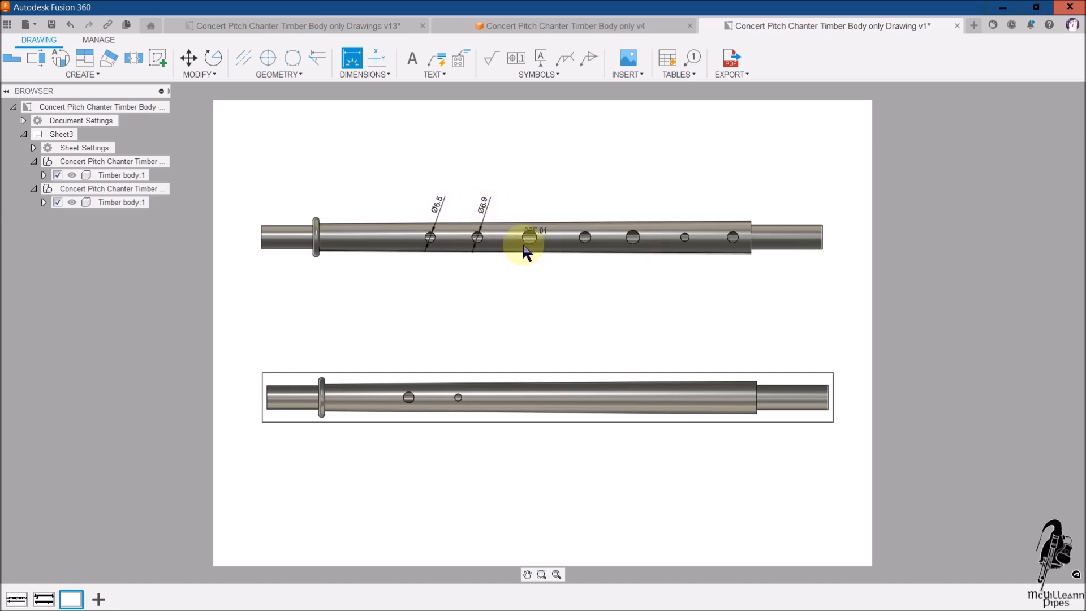
{"action": "left_click", "coordinate": [541, 198]}
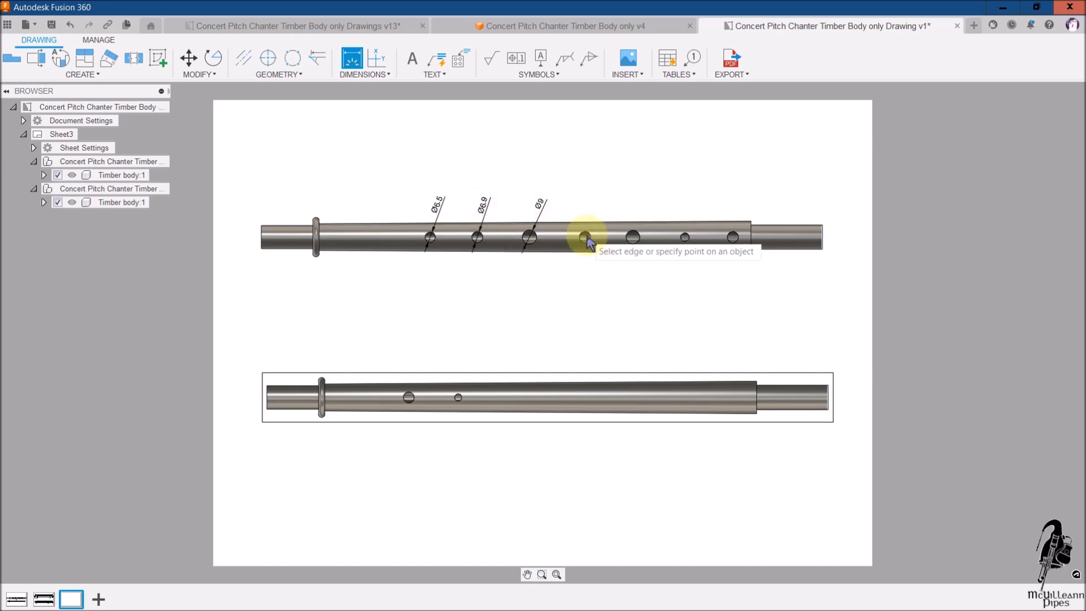
Dimension the diameters of the fourth and fifth toneholes from the ringed end, placing the labels above the upper view
{"action": "scroll", "coordinate": [581, 235], "scroll_direction": "up", "scroll_amount": 5}
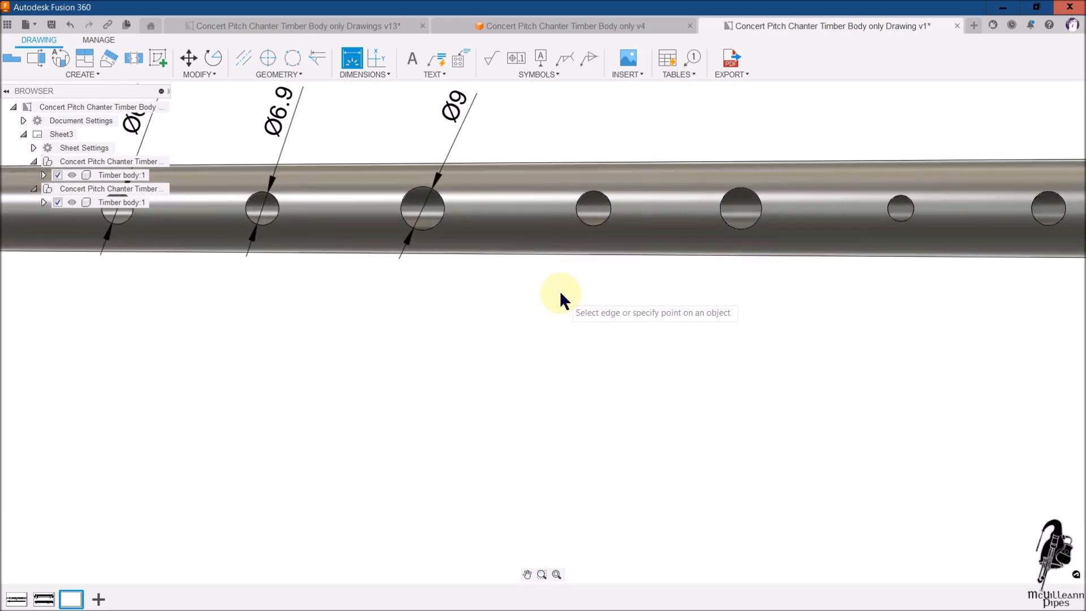
{"action": "left_click", "coordinate": [582, 211]}
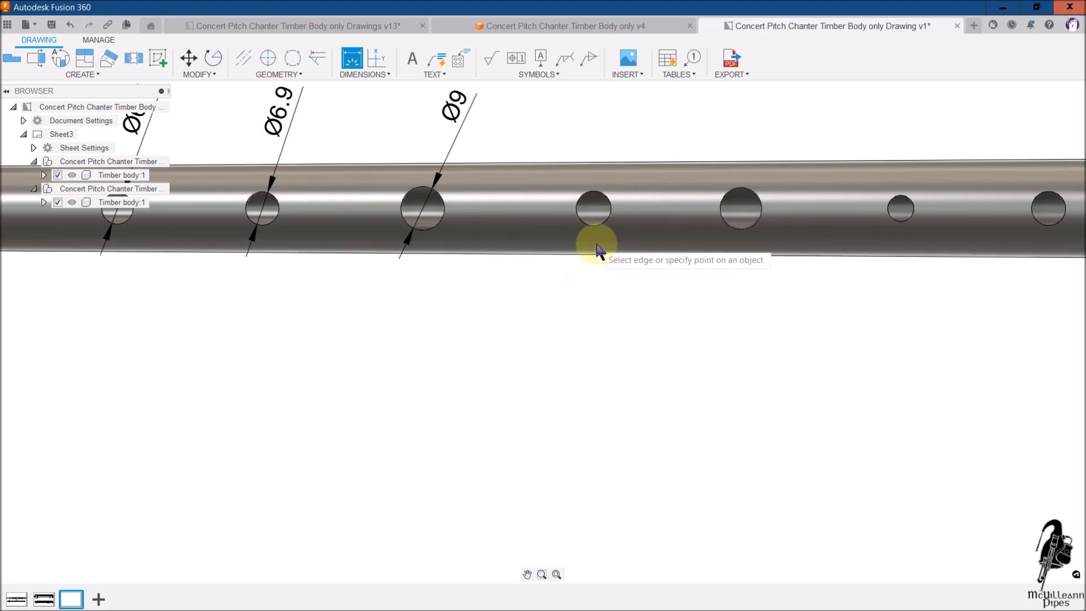
{"action": "left_click", "coordinate": [603, 203]}
{"action": "left_click", "coordinate": [643, 110]}
{"action": "scroll", "coordinate": [534, 322], "scroll_direction": "down", "scroll_amount": 3}
{"action": "left_click", "coordinate": [633, 267]}
{"action": "left_click", "coordinate": [660, 212]}
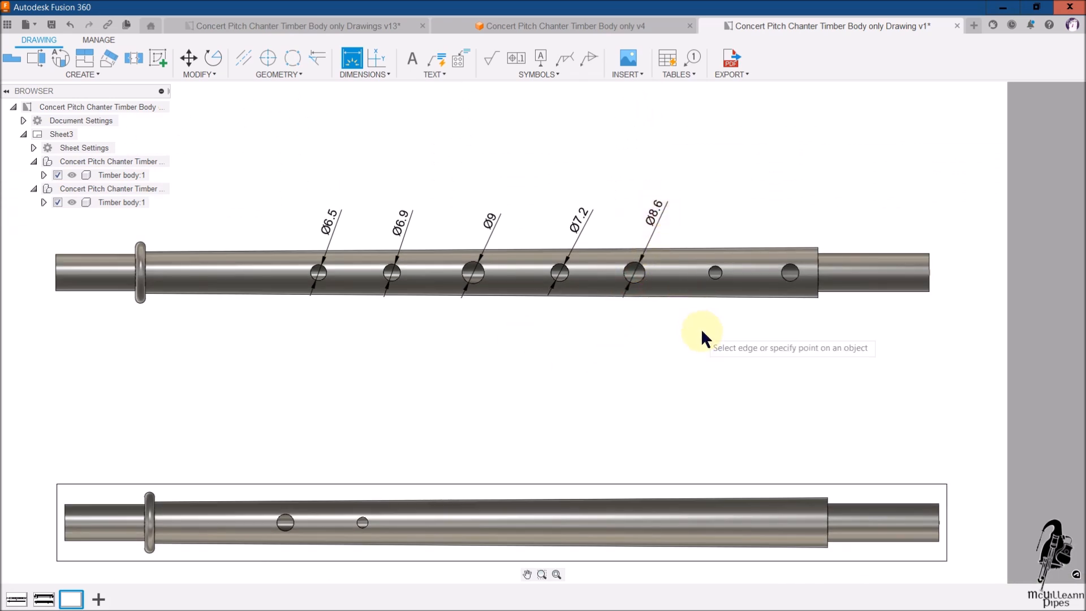
Dimension the diameters of the last two toneholes, nearest the plain tenon end of the upper view
{"action": "left_click", "coordinate": [715, 280]}
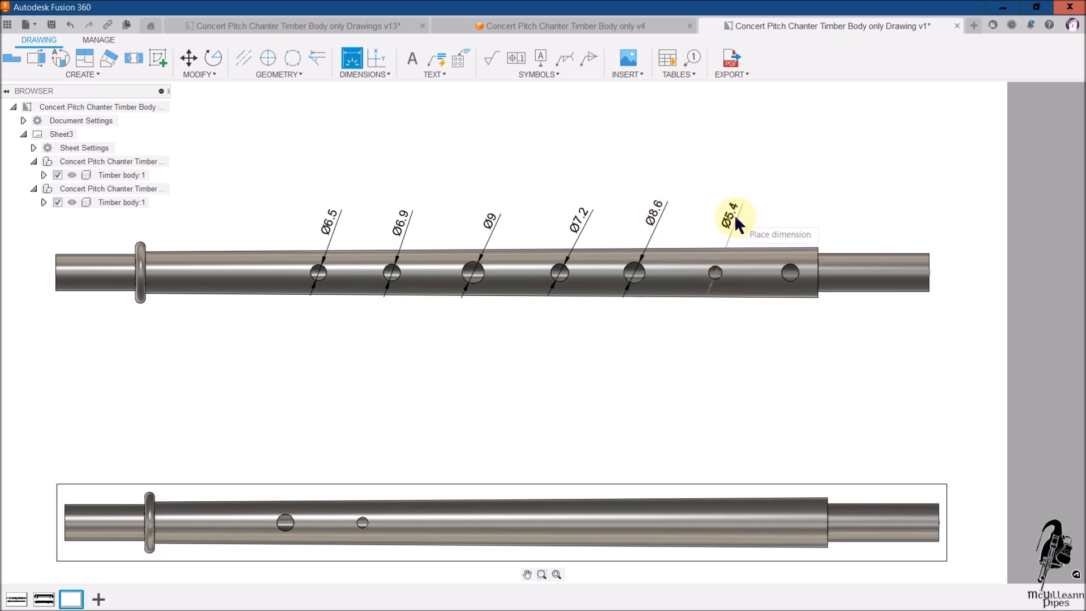
{"action": "left_click", "coordinate": [736, 211]}
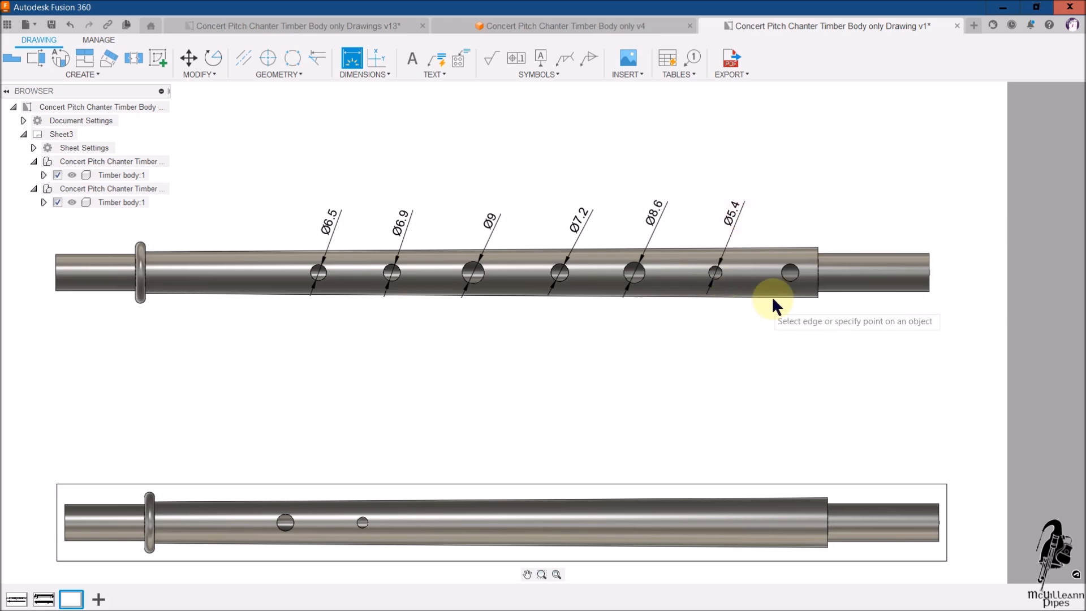
{"action": "left_click", "coordinate": [787, 286]}
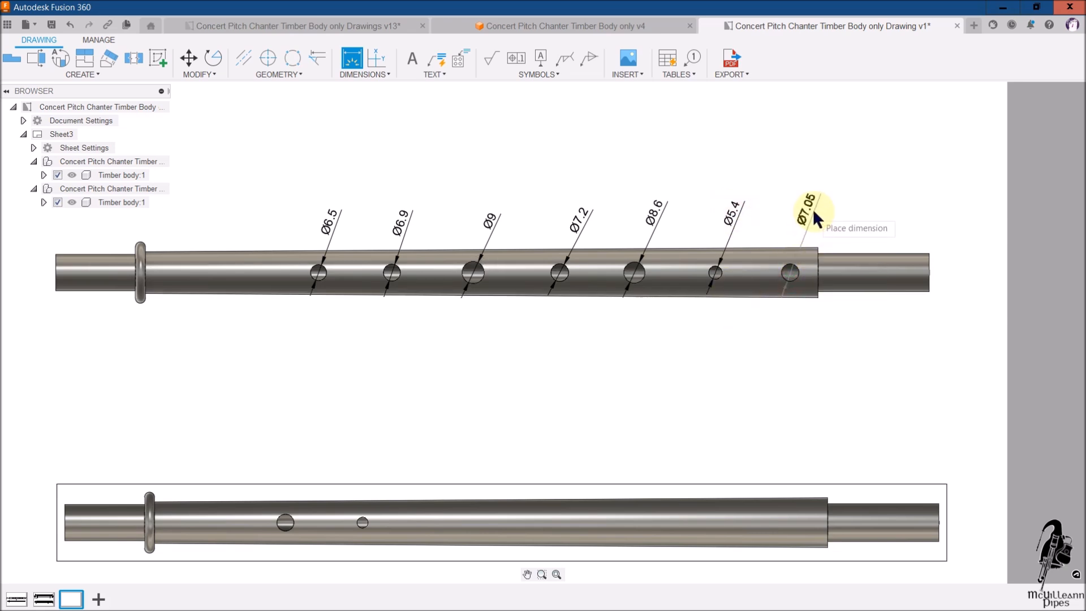
{"action": "left_click", "coordinate": [812, 208]}
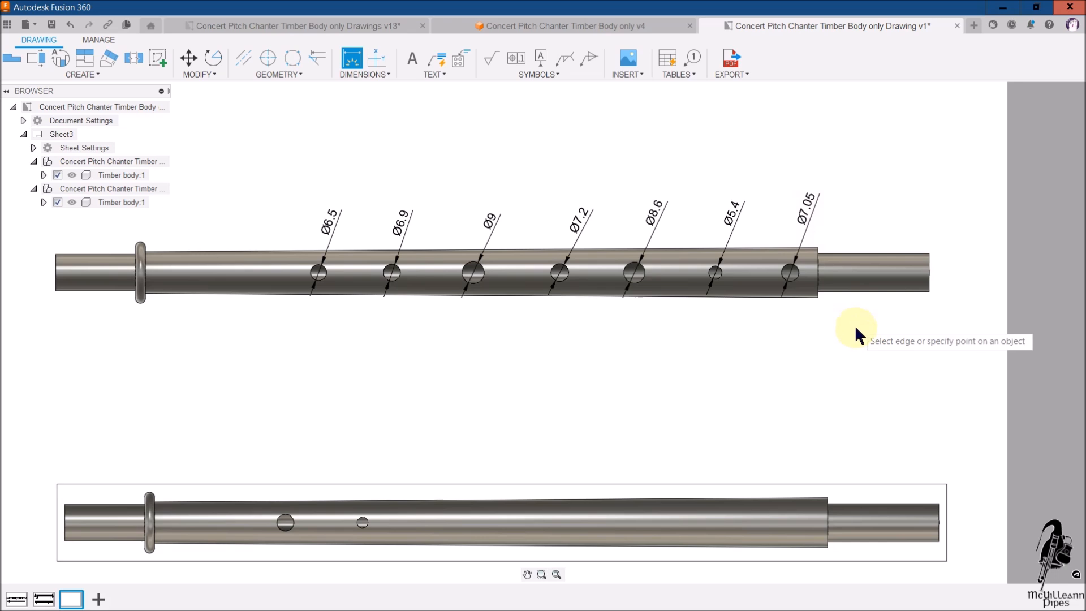
{"action": "key", "text": "Escape"}
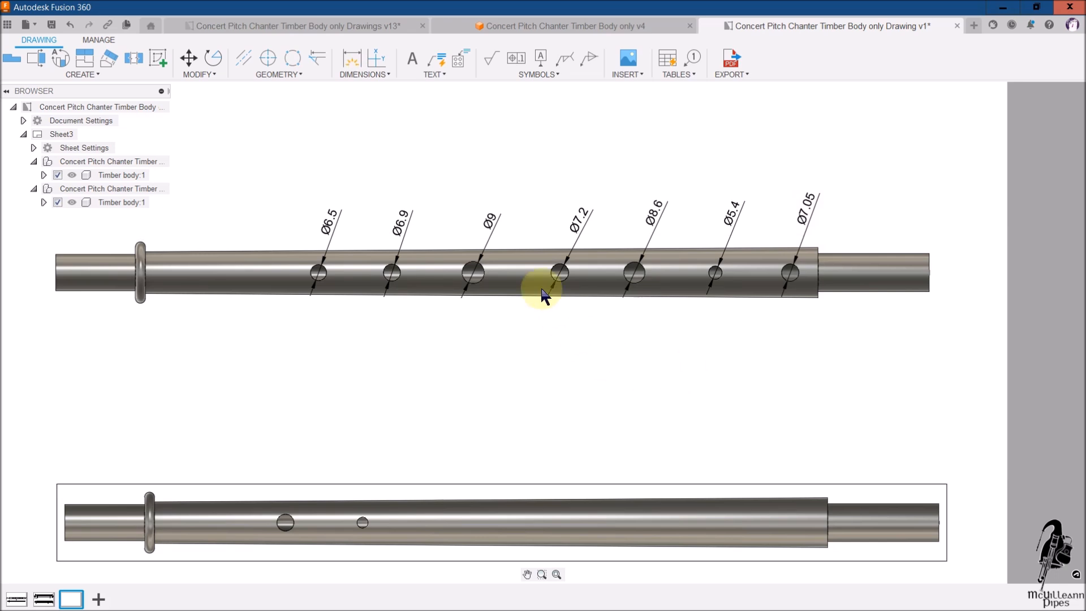
Shift the third tonehole's diameter label slightly toward the ringed end to even out its alignment with the other labels
{"action": "left_click", "coordinate": [493, 226]}
{"action": "left_click", "coordinate": [496, 223]}
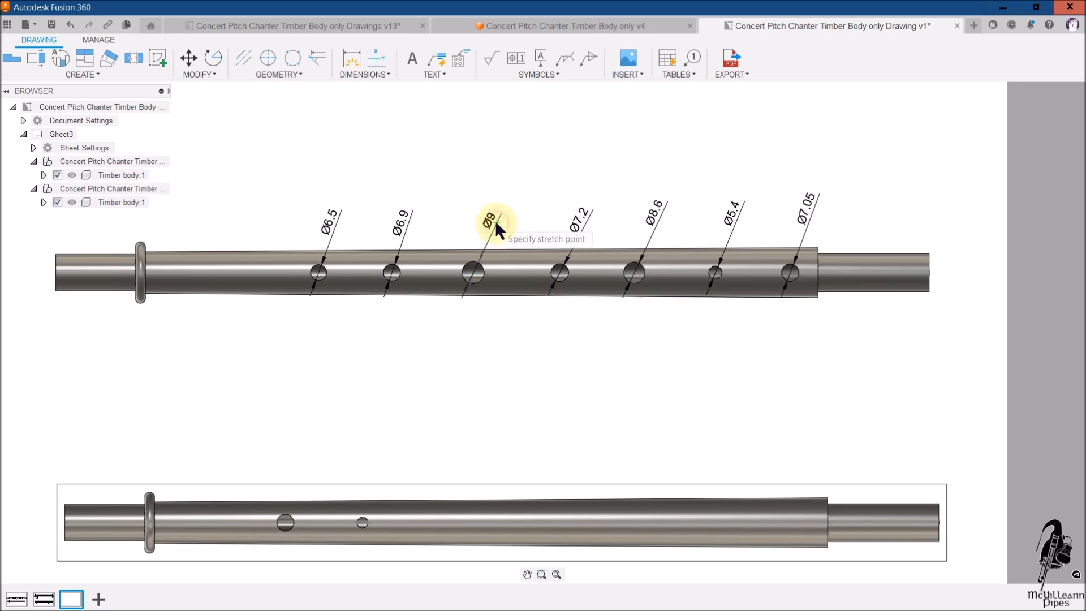
{"action": "left_click", "coordinate": [490, 223]}
{"action": "left_click", "coordinate": [588, 392]}
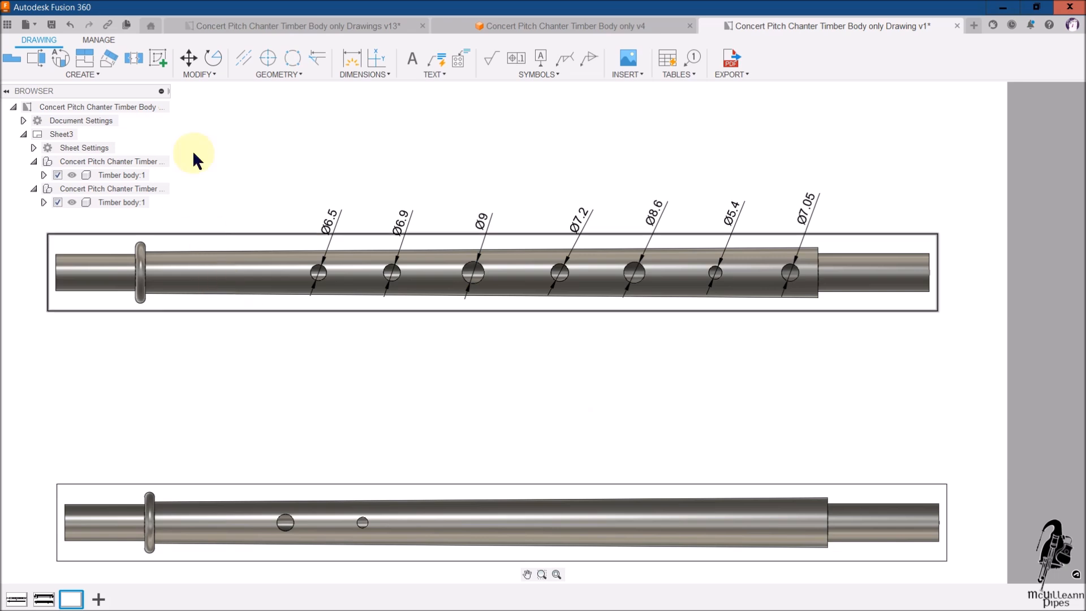
Dimension the distance from the centre of the last tonehole to the plain tenon end, placed below the upper view
{"action": "left_click", "coordinate": [352, 59]}
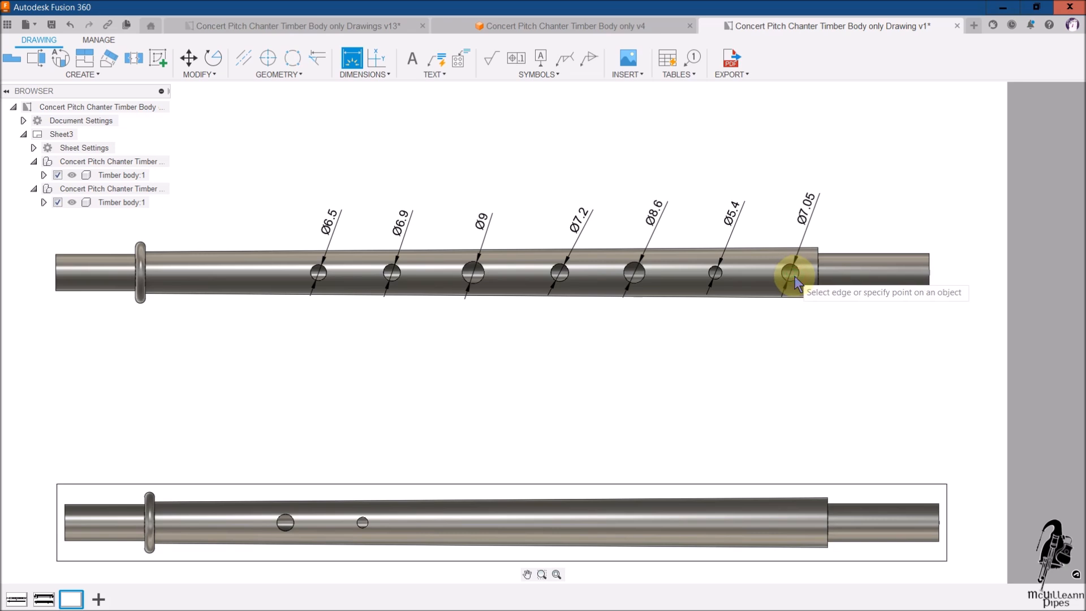
{"action": "left_click", "coordinate": [796, 281]}
{"action": "left_click", "coordinate": [790, 273]}
{"action": "left_click", "coordinate": [929, 274]}
{"action": "left_click", "coordinate": [924, 323]}
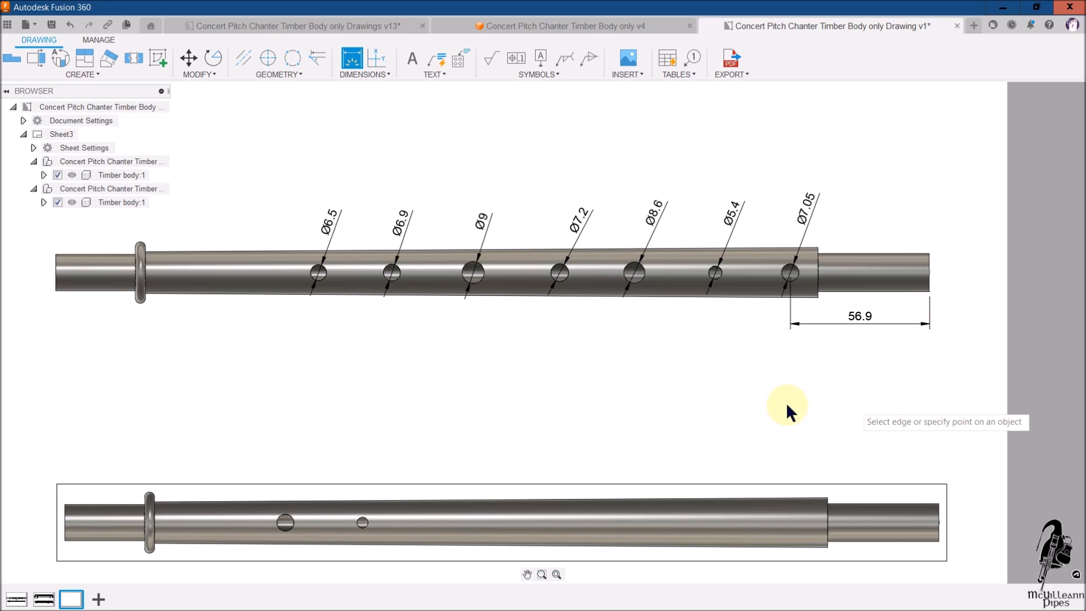
Dimension the outer diameter of the plain tenon at its end face in the upper view
{"action": "left_click", "coordinate": [716, 273]}
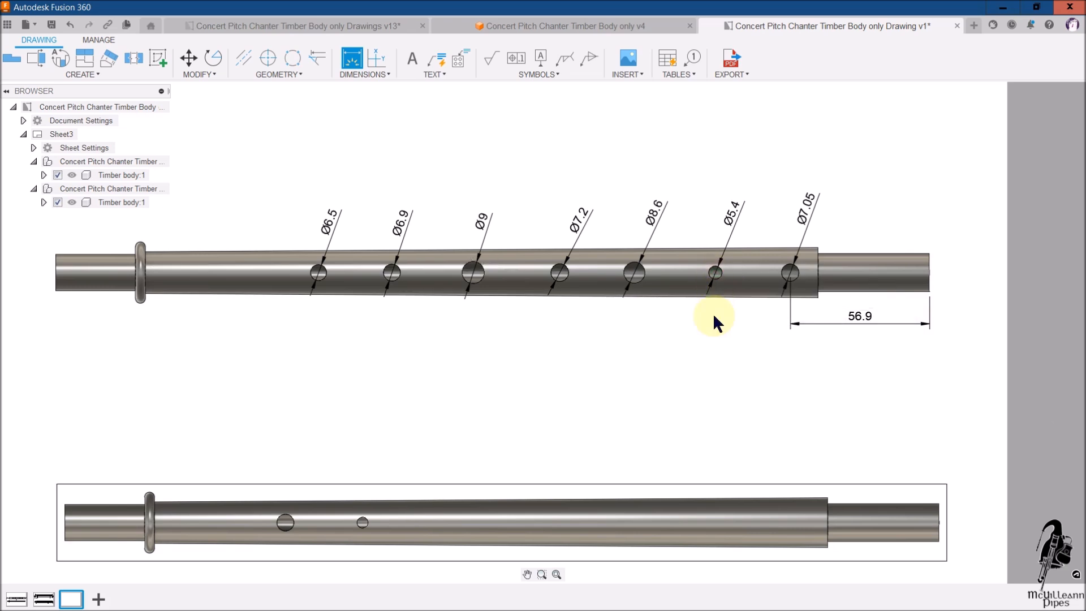
{"action": "left_click", "coordinate": [927, 278]}
{"action": "left_click", "coordinate": [927, 283]}
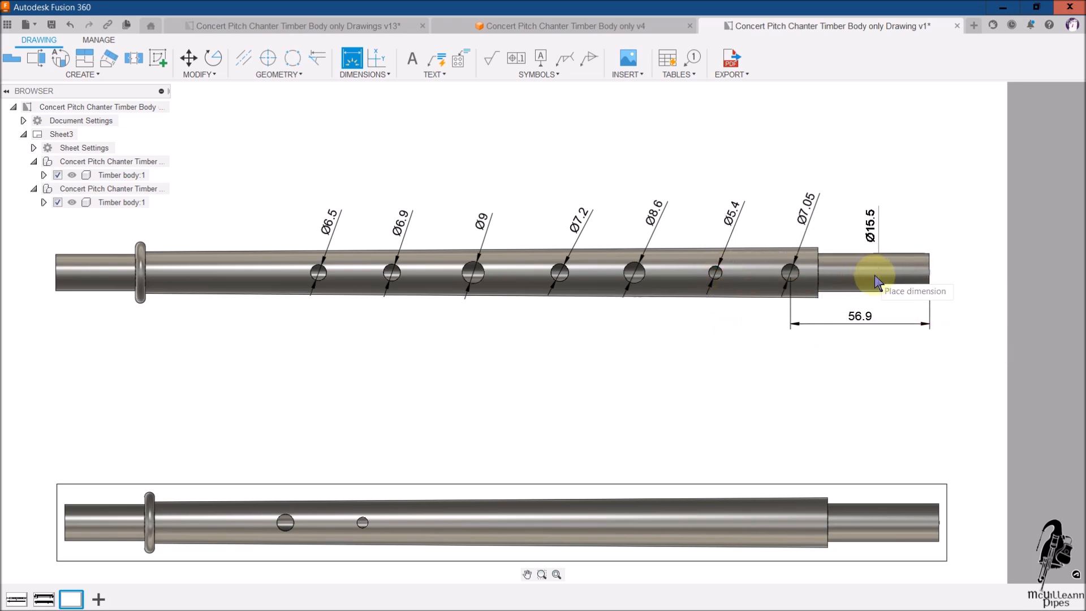
{"action": "left_click", "coordinate": [929, 275]}
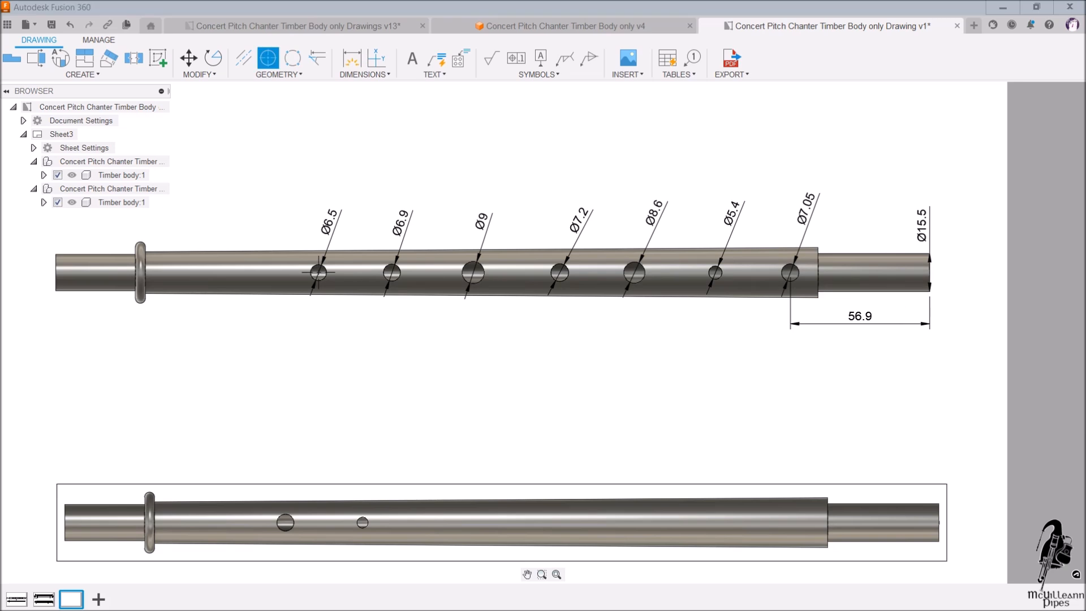
Add centre marks to the first six toneholes of the upper view, counting from the ringed end
{"action": "left_click", "coordinate": [692, 354]}
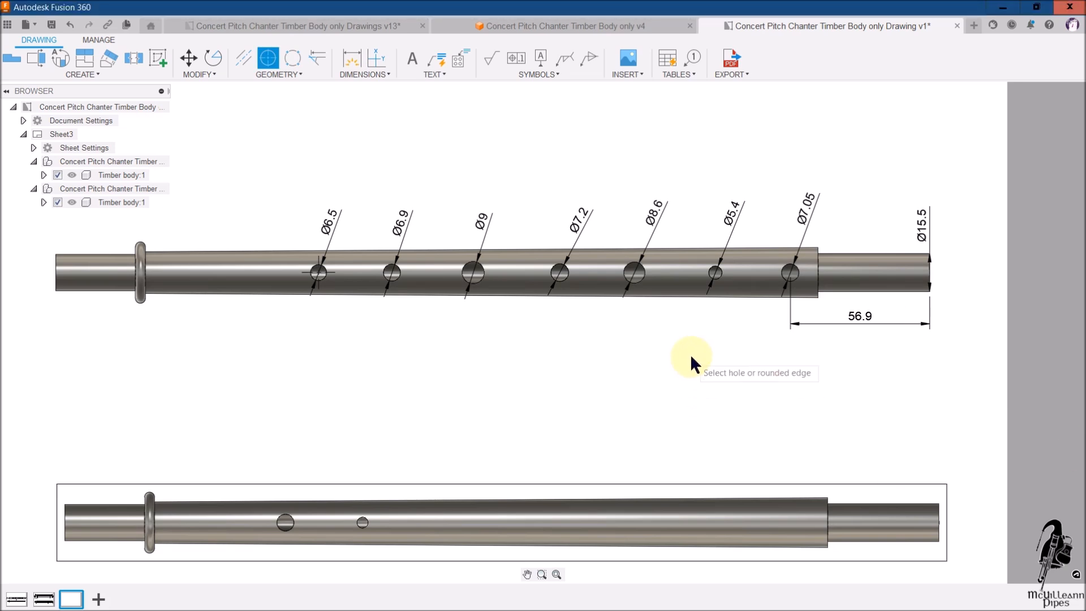
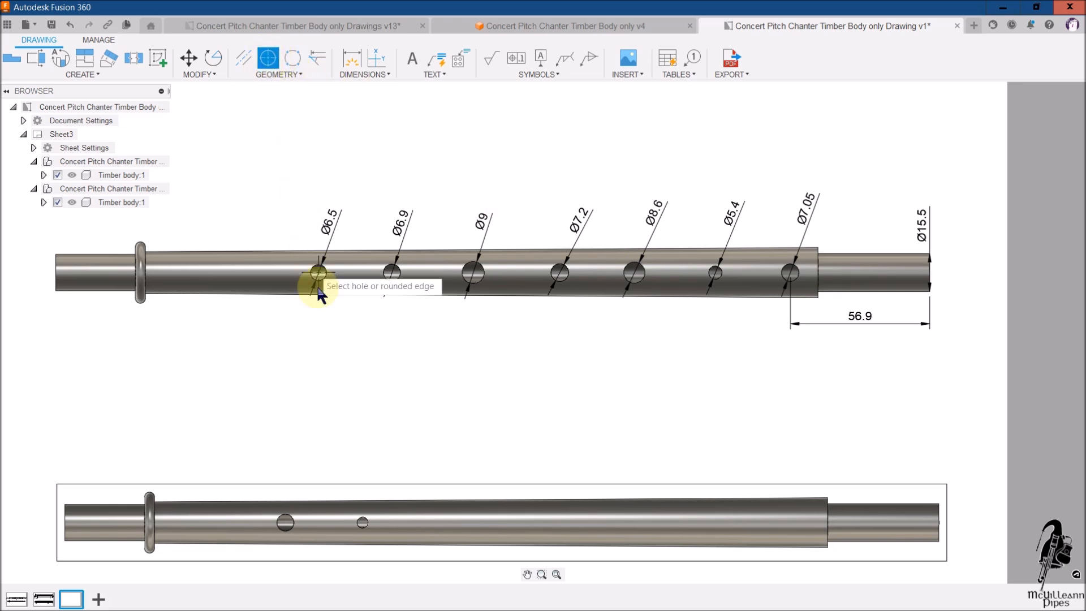
{"action": "left_click", "coordinate": [393, 286]}
{"action": "left_click", "coordinate": [480, 288]}
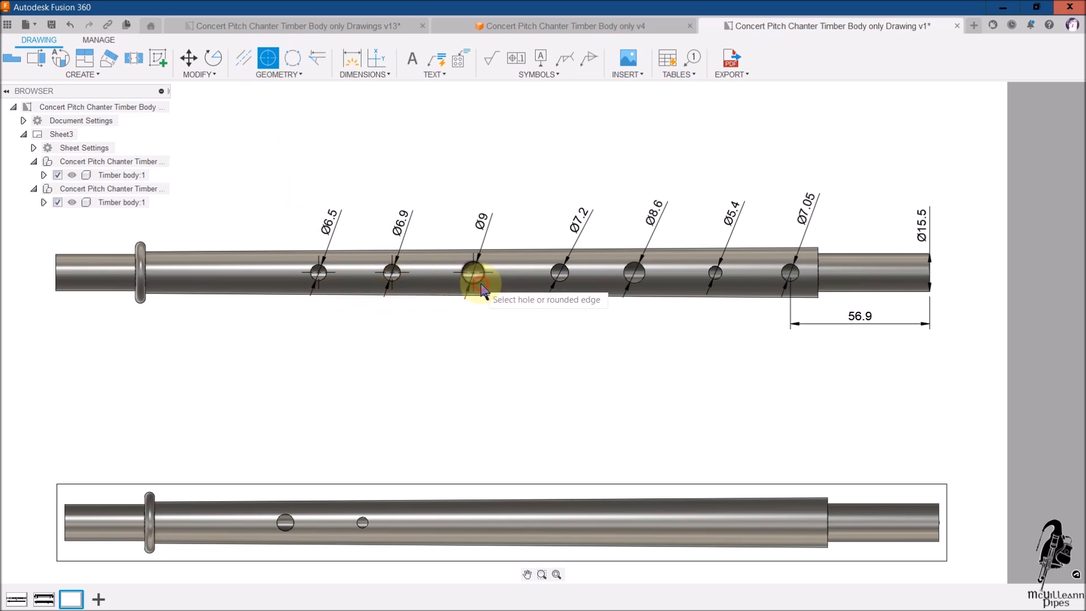
{"action": "left_click", "coordinate": [559, 280]}
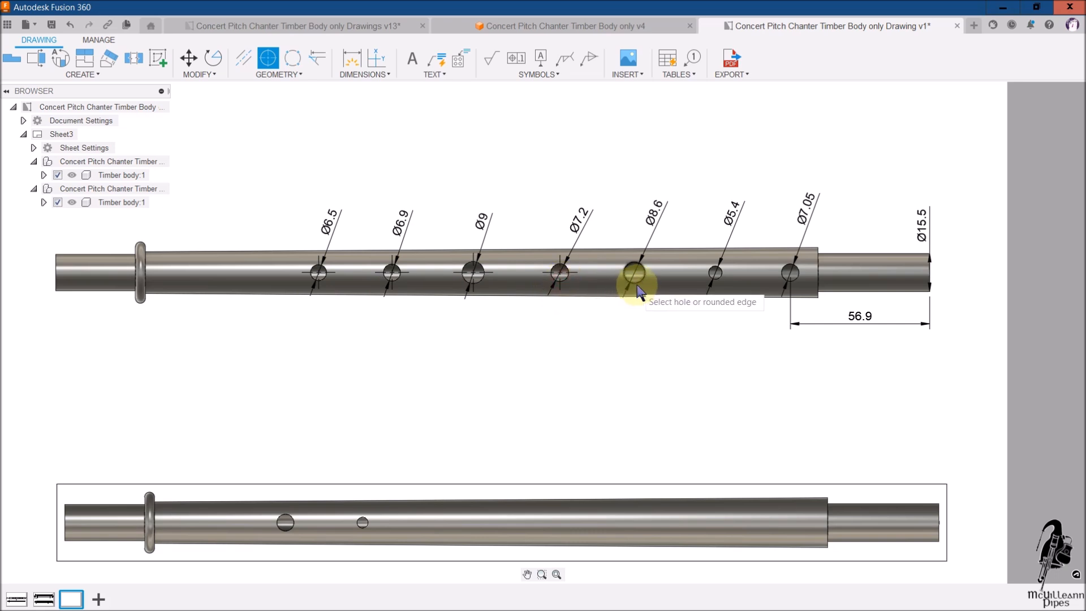
{"action": "left_click", "coordinate": [642, 281]}
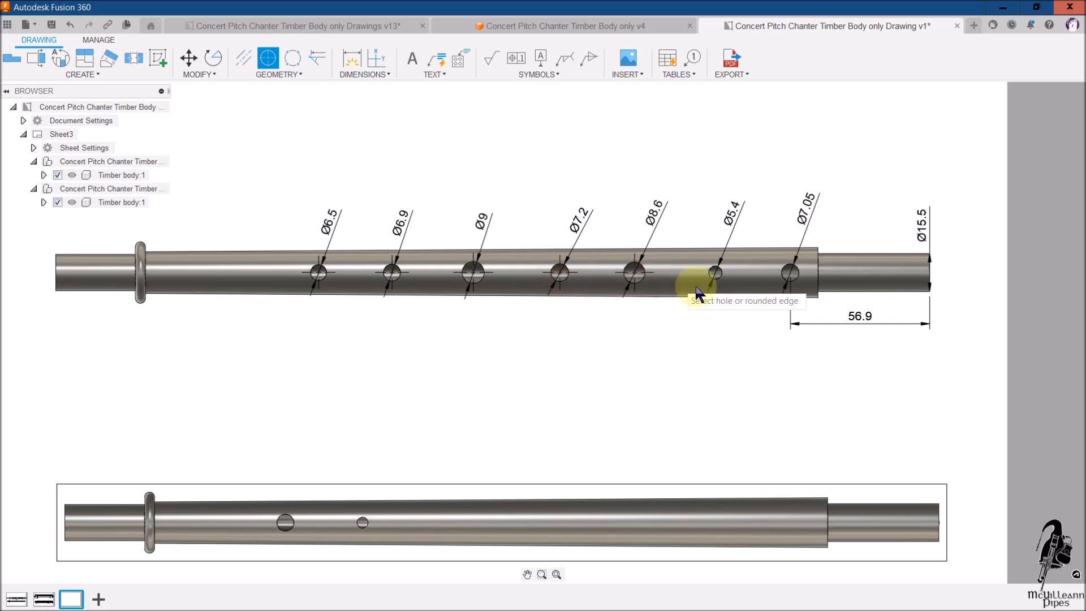
{"action": "left_click", "coordinate": [714, 277]}
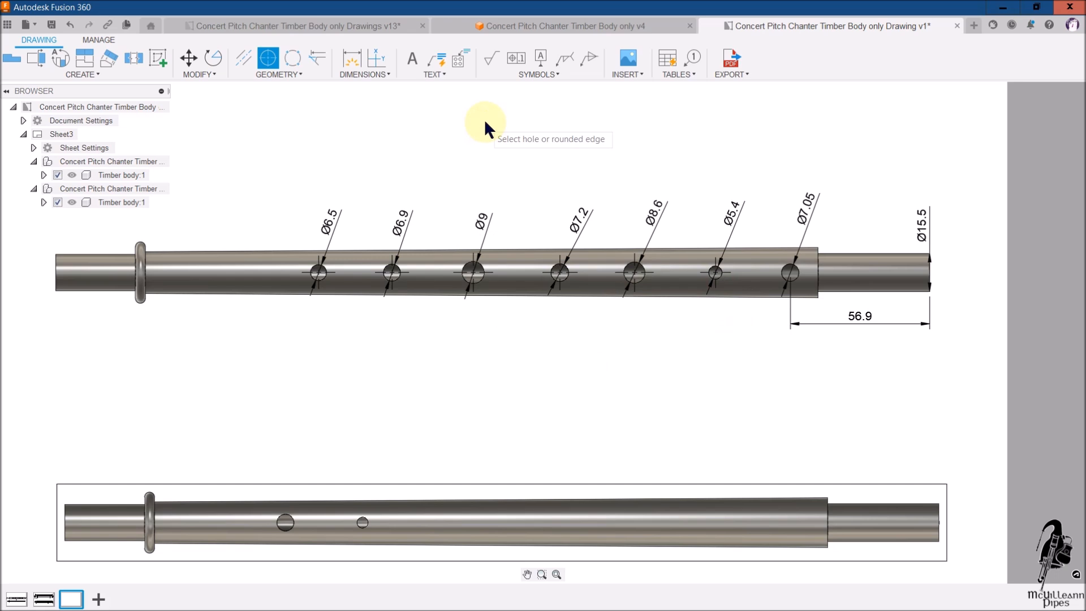
Add a linear dimension from the sixth tonehole's centre to the plain tenon end, below the existing distance dimension
{"action": "left_click", "coordinate": [358, 72]}
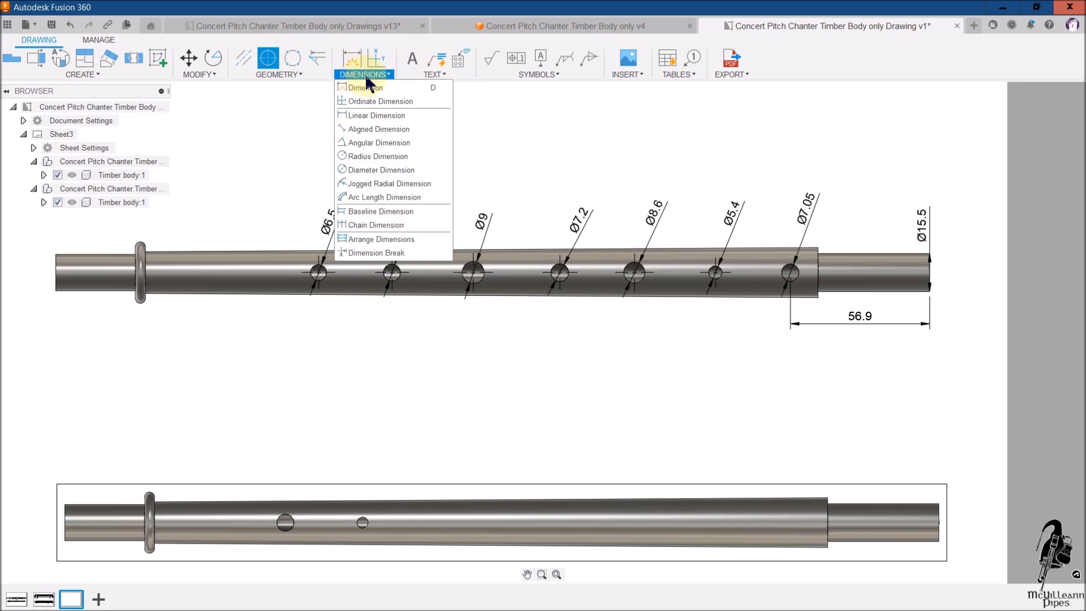
{"action": "left_click", "coordinate": [383, 116]}
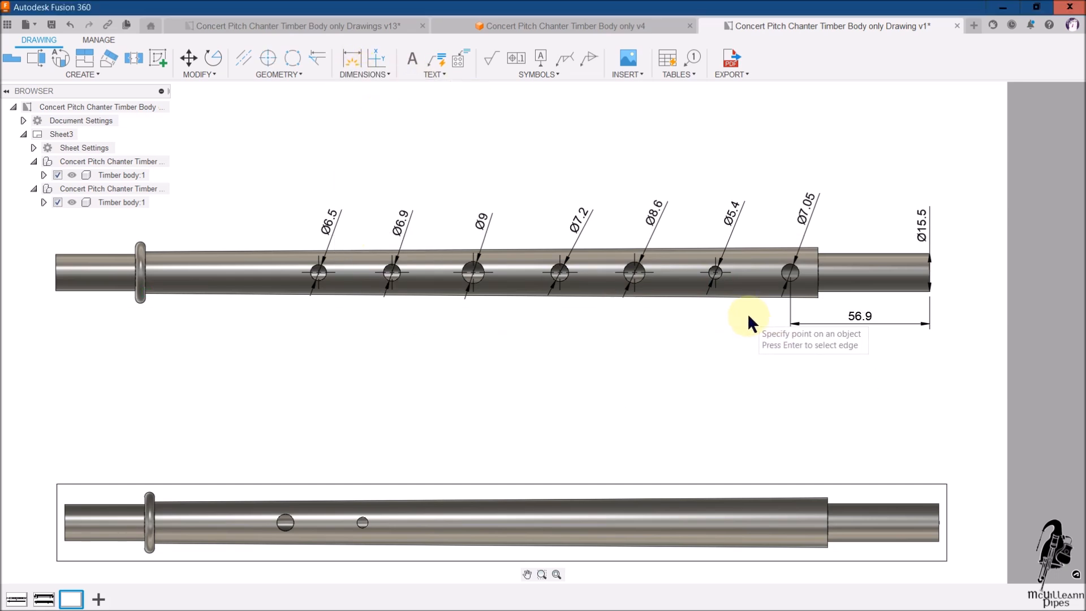
{"action": "left_click", "coordinate": [716, 274]}
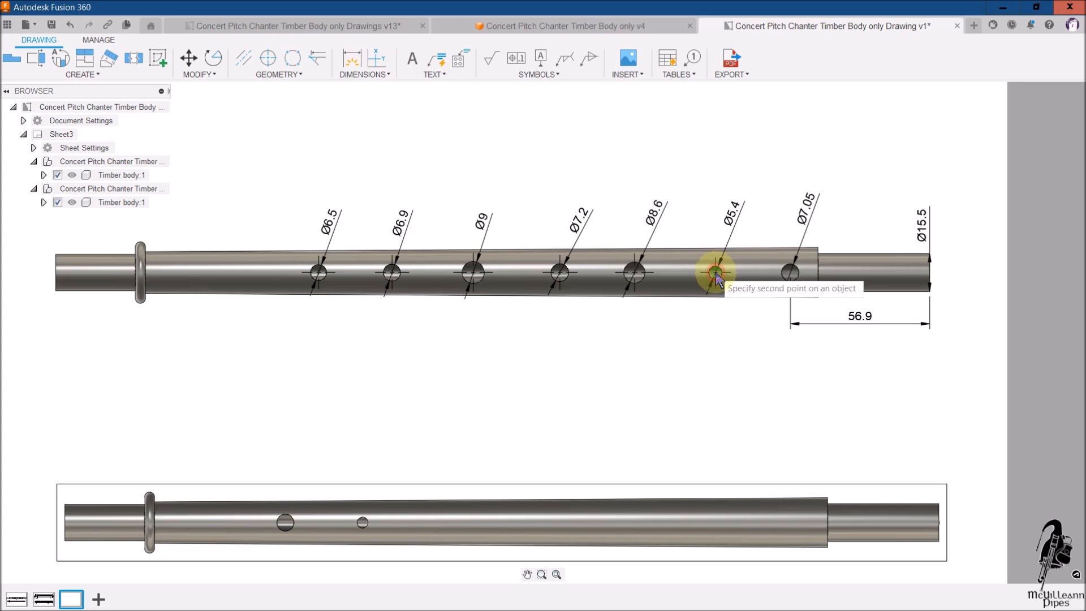
{"action": "left_click", "coordinate": [928, 271]}
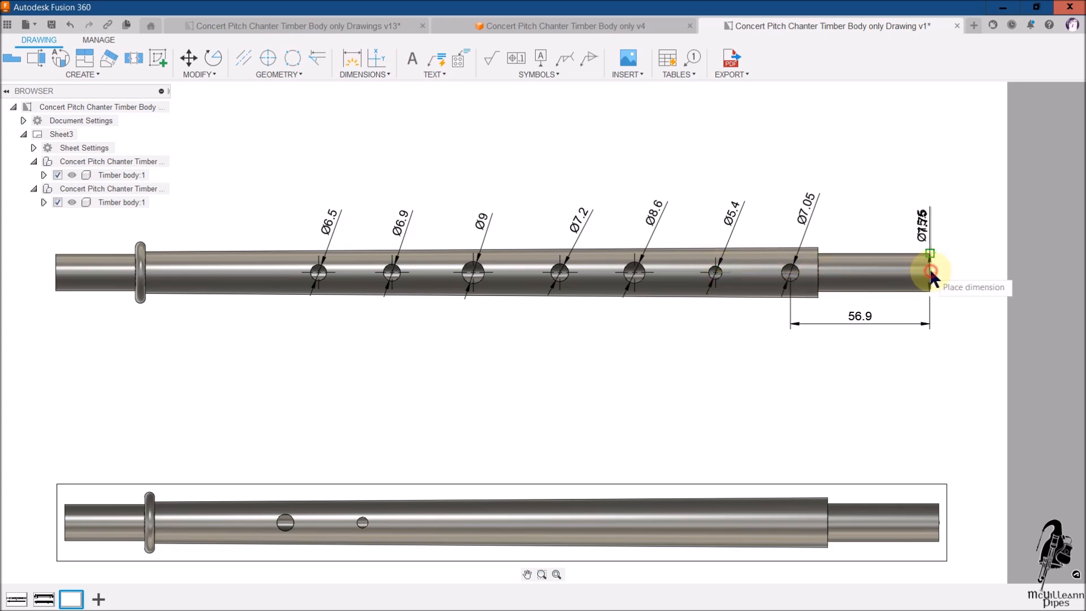
{"action": "left_click", "coordinate": [876, 356]}
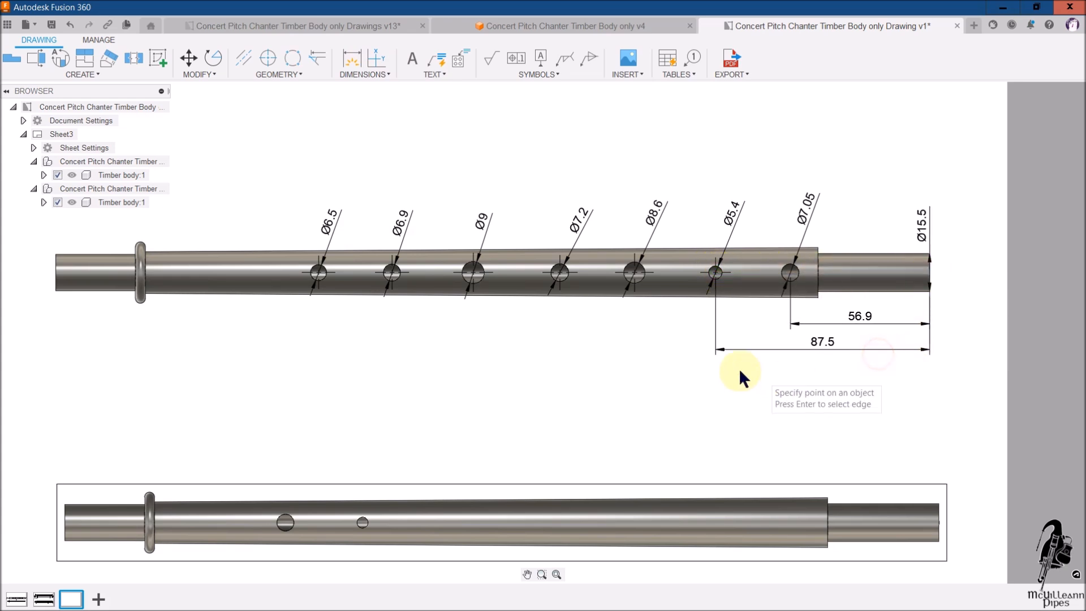
Add stacked linear dimensions from the fifth and fourth tonehole centres to the plain tenon end, below the previous ones
{"action": "left_click", "coordinate": [634, 273]}
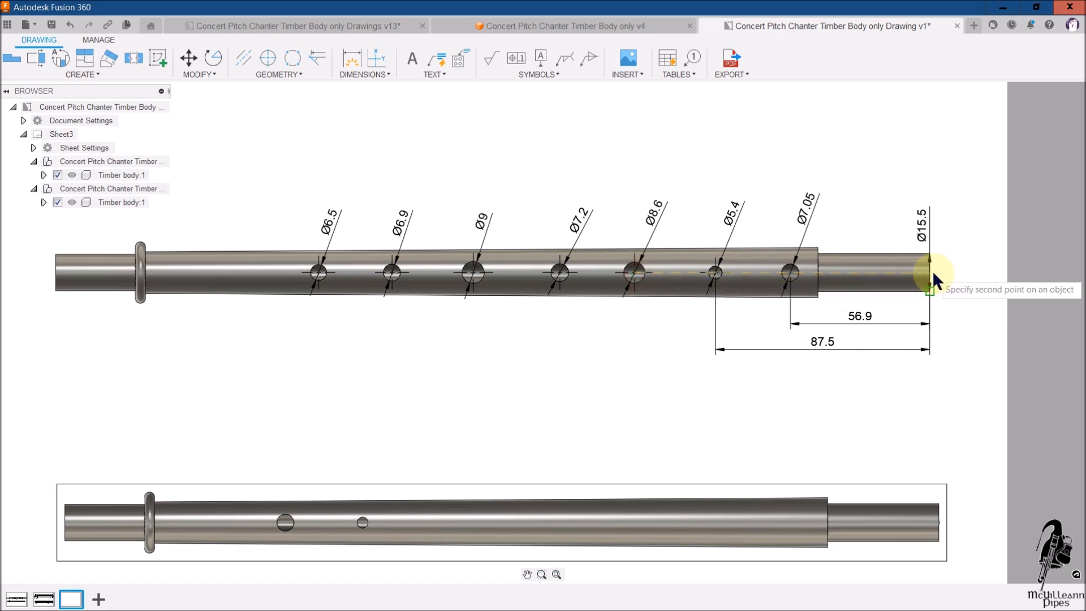
{"action": "left_click", "coordinate": [929, 274]}
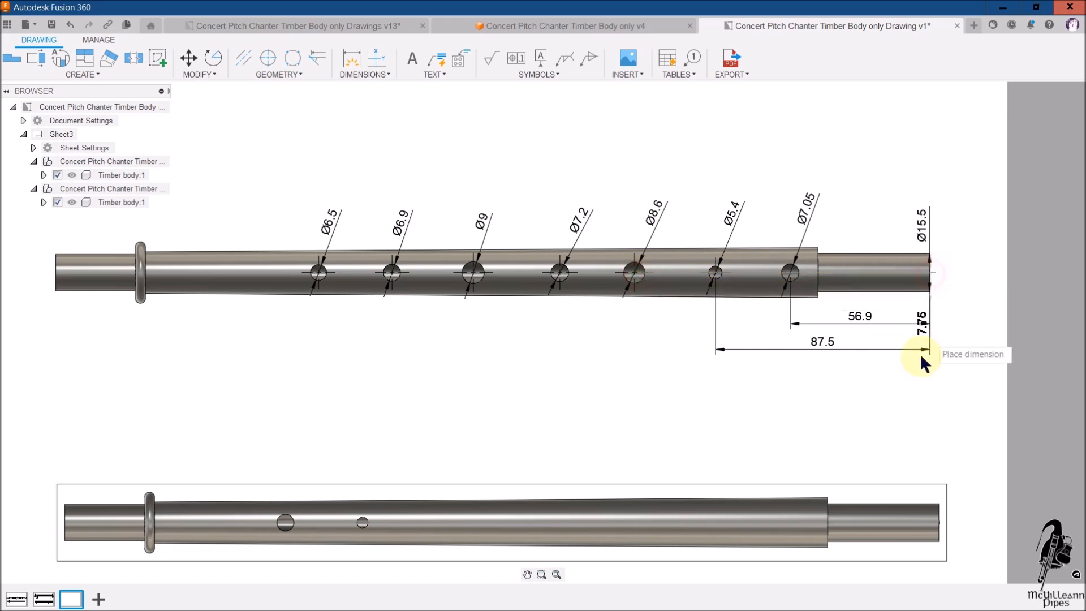
{"action": "left_click", "coordinate": [859, 381]}
{"action": "left_click", "coordinate": [559, 273]}
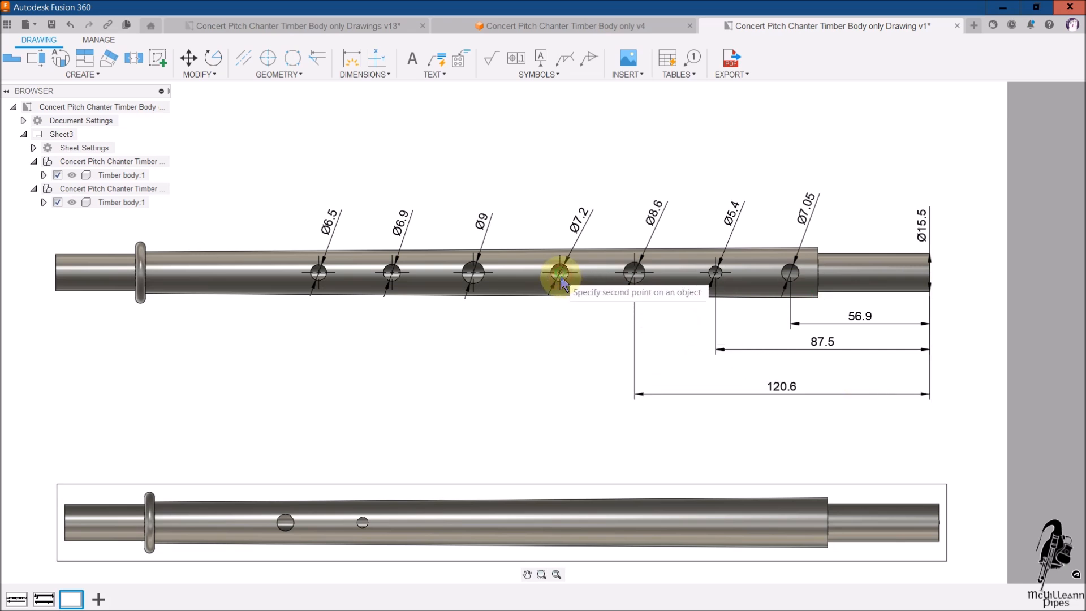
{"action": "left_click", "coordinate": [928, 273]}
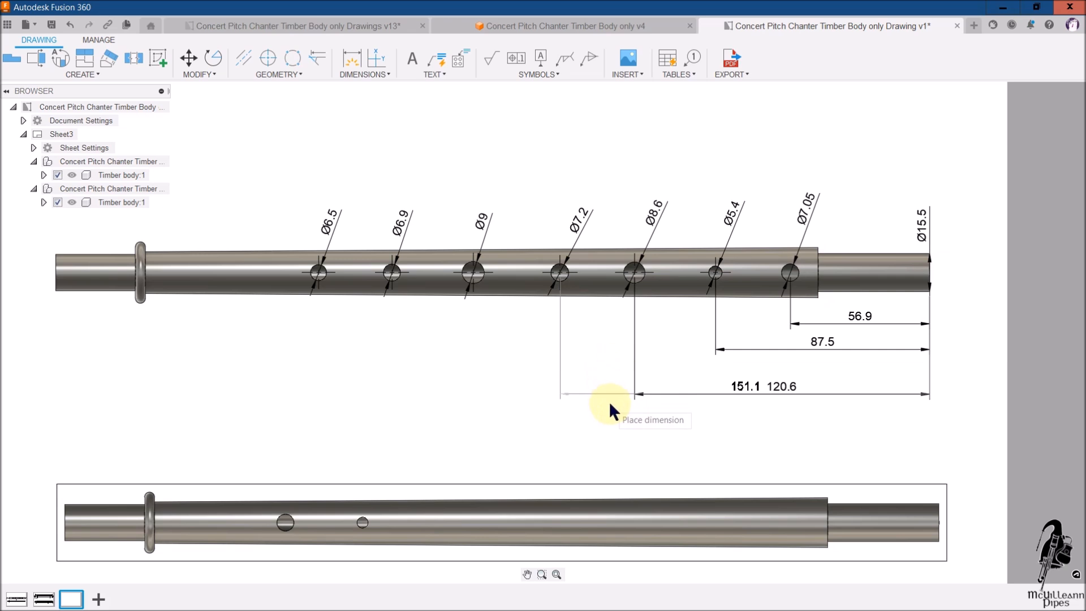
{"action": "left_click", "coordinate": [565, 420]}
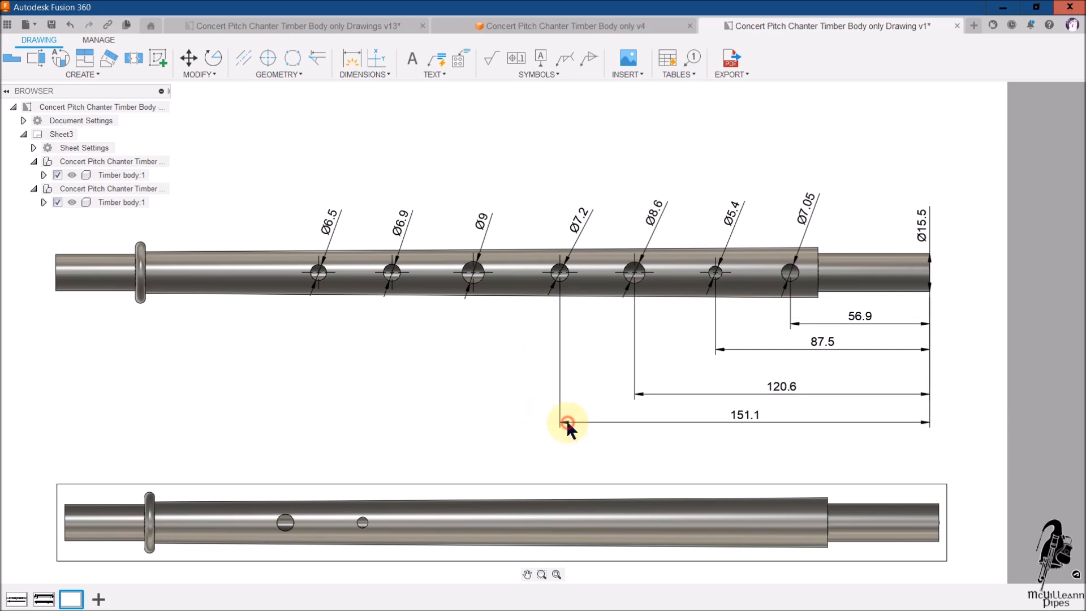
Add stacked linear dimensions from the third, second and first tonehole centres to the plain tenon end, above the upper view
{"action": "left_click", "coordinate": [473, 273]}
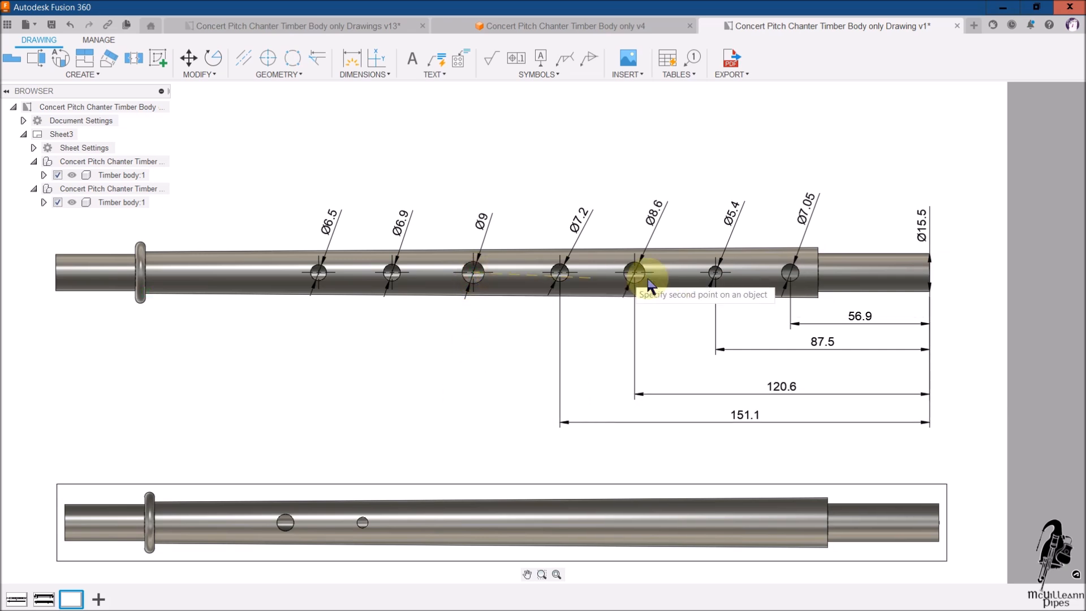
{"action": "left_click", "coordinate": [927, 272]}
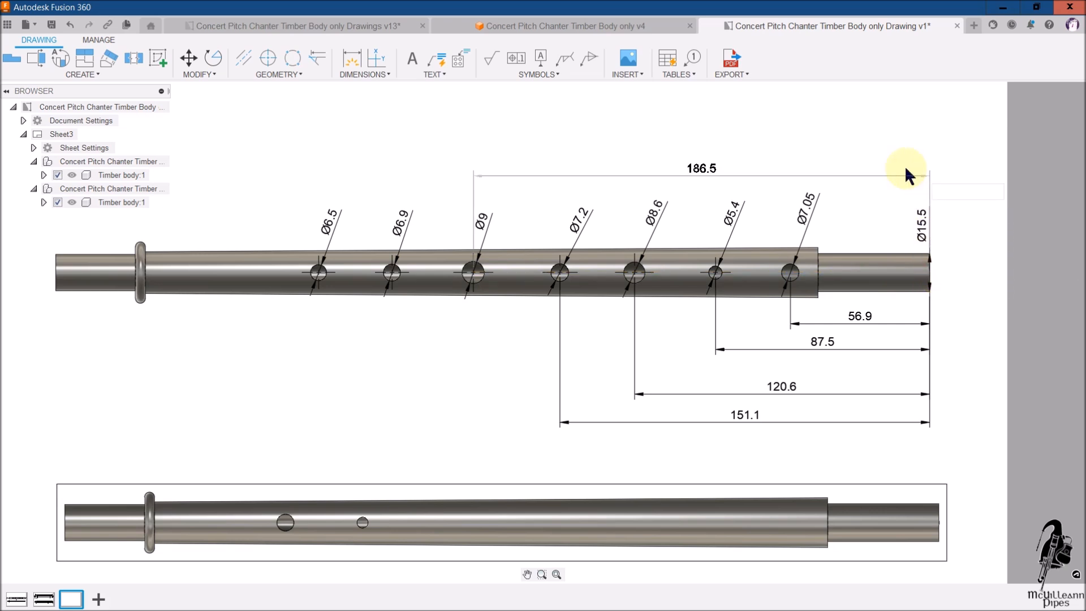
{"action": "left_click", "coordinate": [891, 167]}
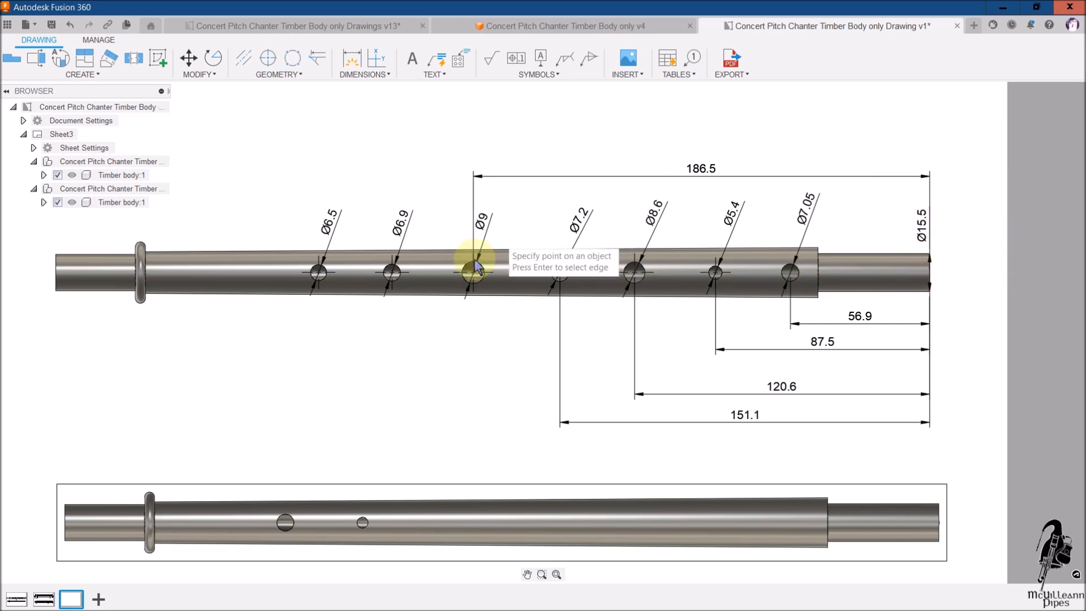
{"action": "left_click", "coordinate": [394, 274]}
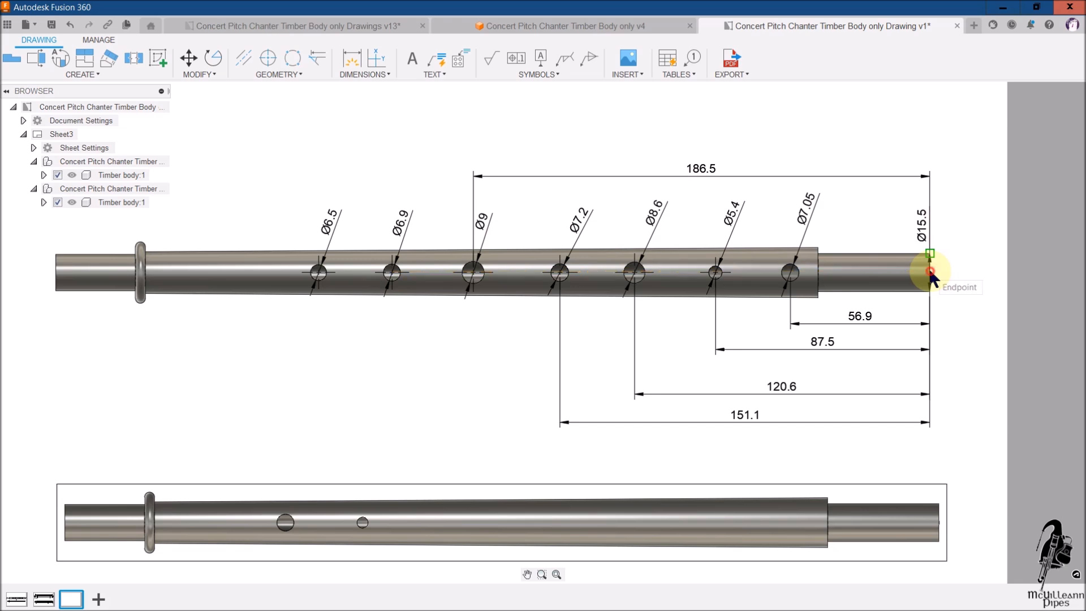
{"action": "left_click", "coordinate": [930, 273]}
{"action": "left_click", "coordinate": [632, 145]}
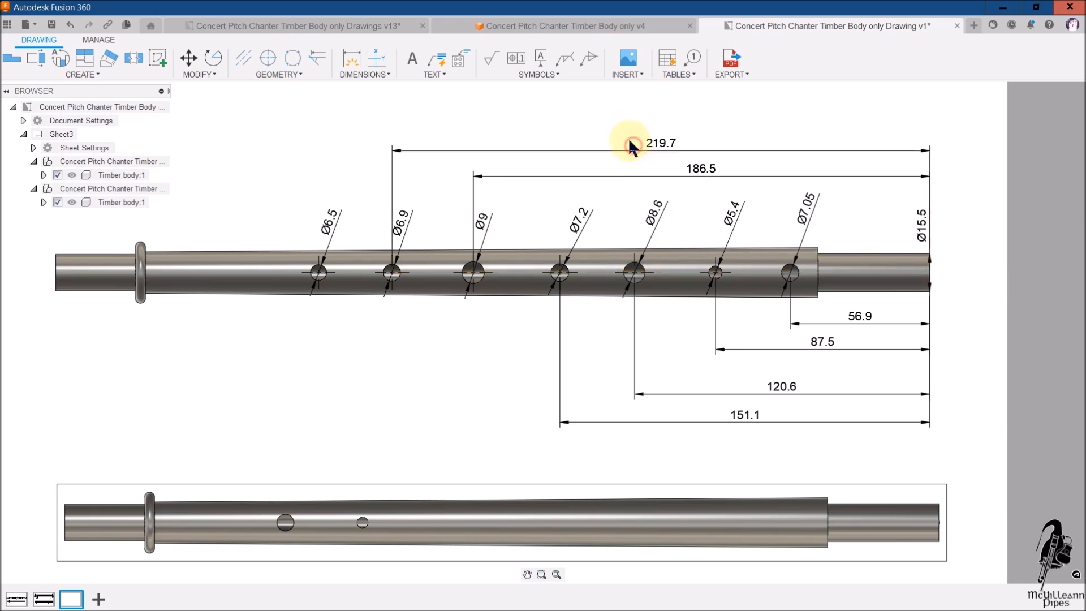
{"action": "left_click", "coordinate": [319, 274]}
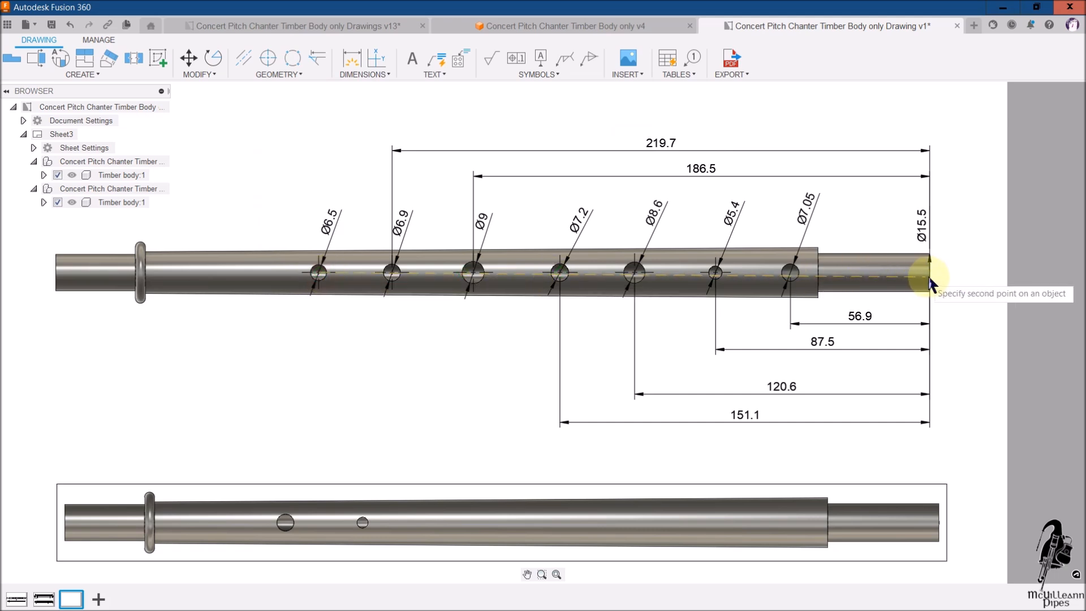
{"action": "left_click", "coordinate": [930, 277]}
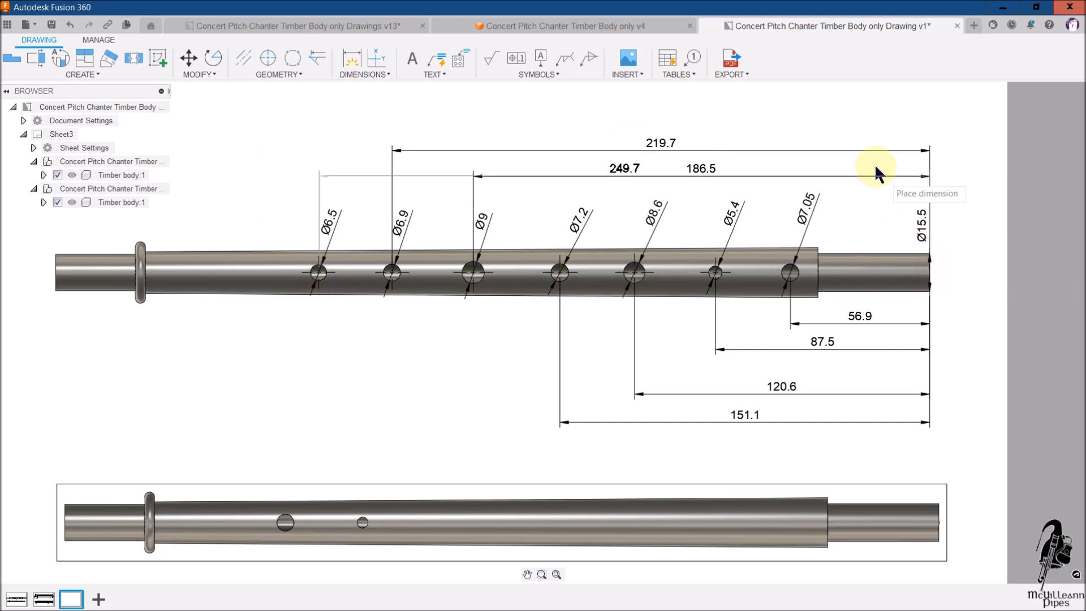
{"action": "left_click", "coordinate": [829, 117]}
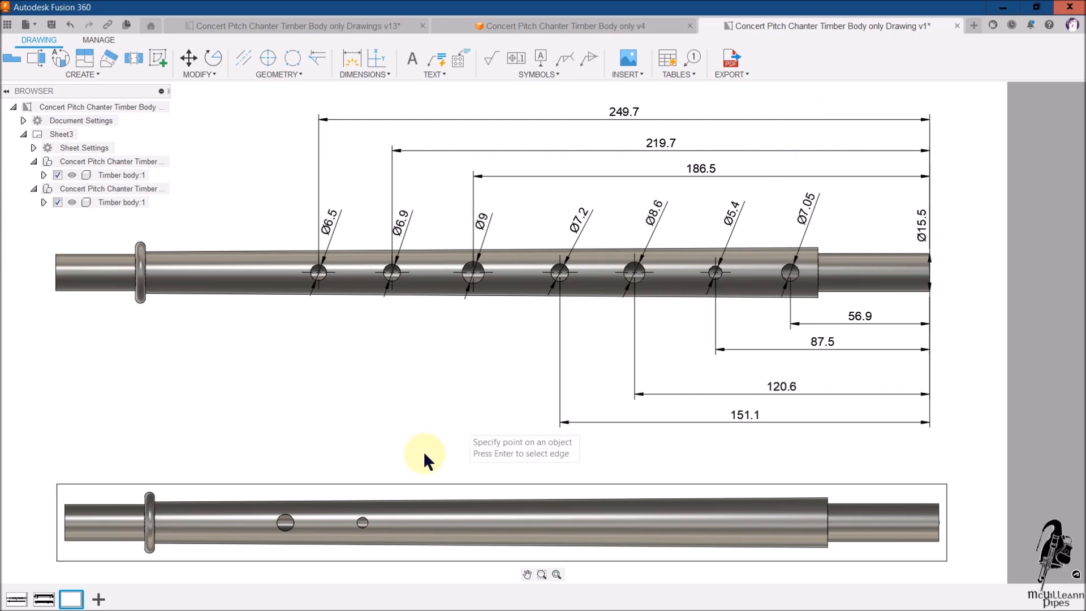
Add diameter dimensions to both toneholes of the lower view, placed above the body
{"action": "scroll", "coordinate": [456, 399], "scroll_direction": "down", "scroll_amount": 4}
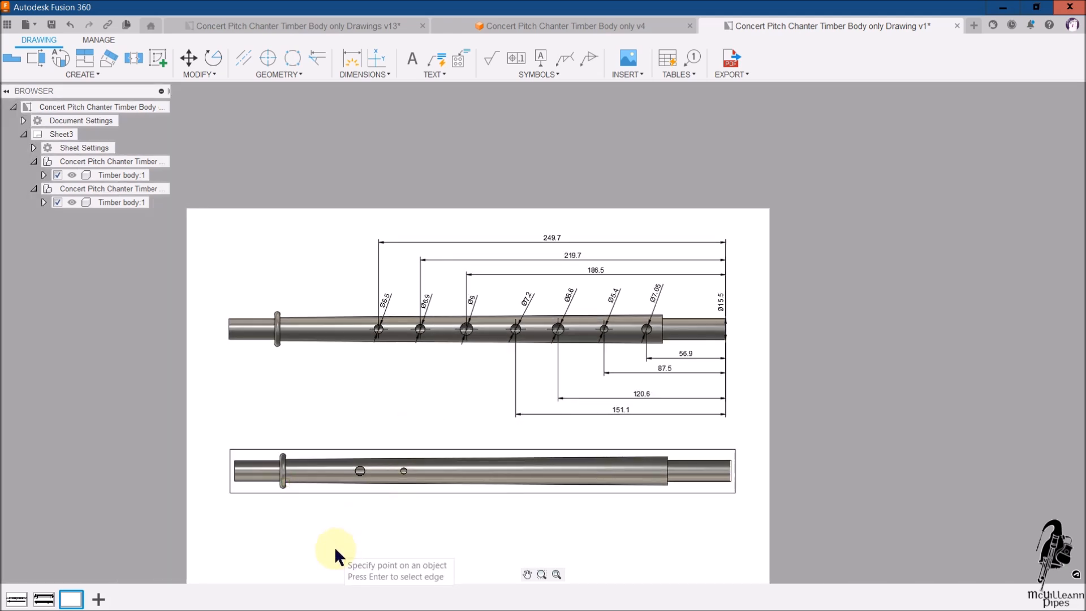
{"action": "scroll", "coordinate": [335, 547], "scroll_direction": "up", "scroll_amount": 3}
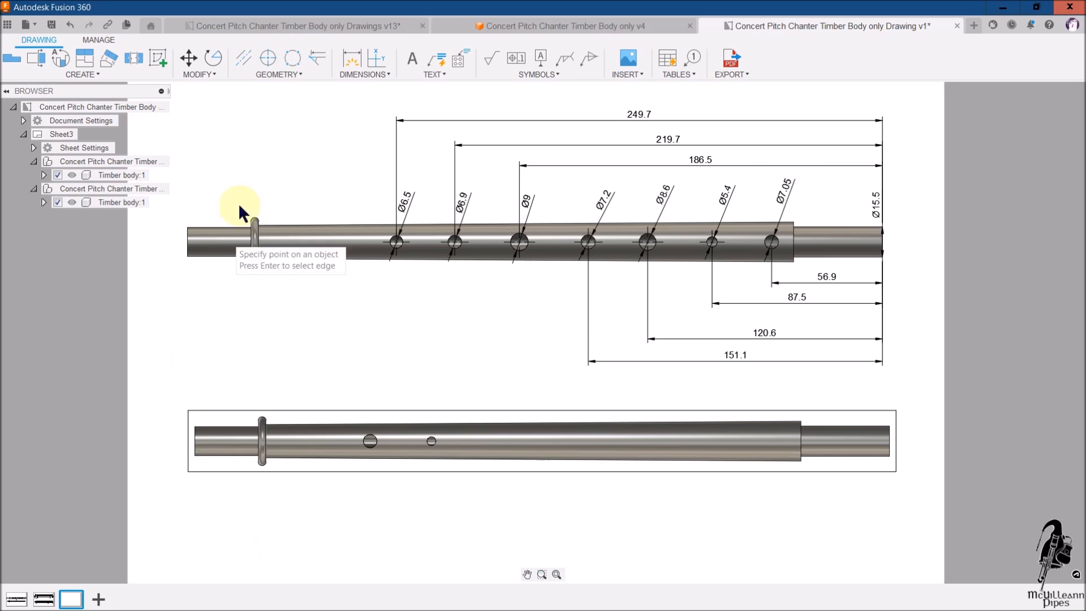
{"action": "left_click", "coordinate": [358, 75]}
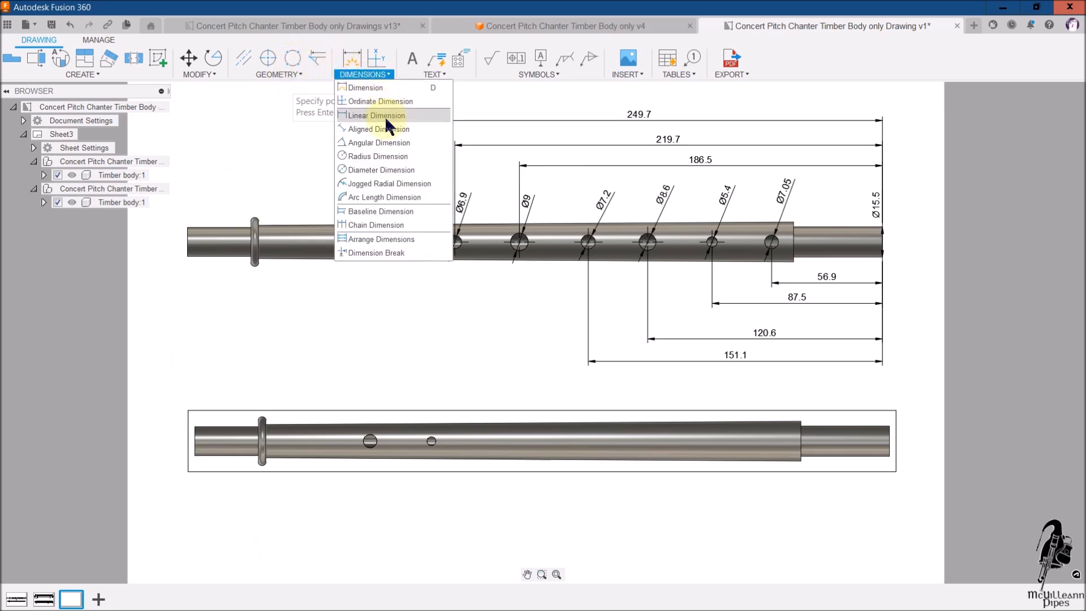
{"action": "left_click", "coordinate": [394, 171]}
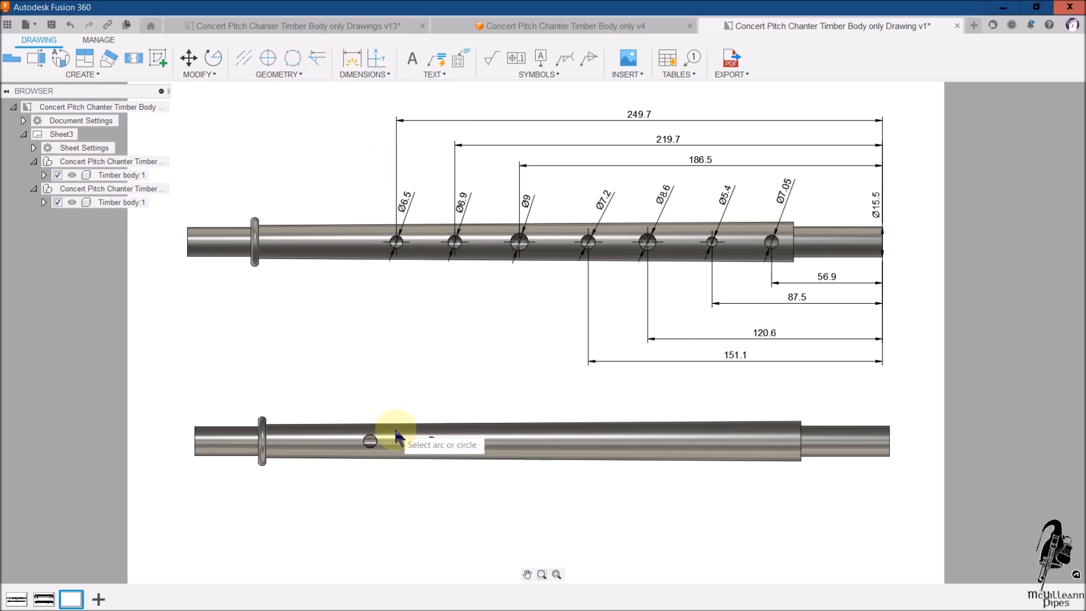
{"action": "left_click", "coordinate": [369, 441]}
{"action": "left_click", "coordinate": [382, 405]}
{"action": "left_click", "coordinate": [431, 441]}
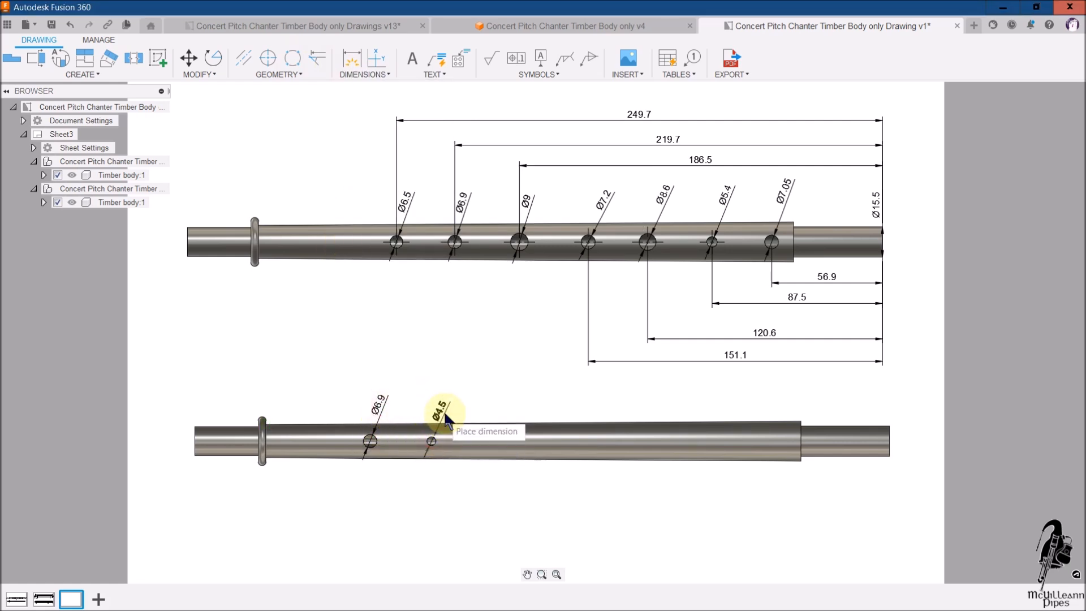
{"action": "left_click", "coordinate": [444, 405]}
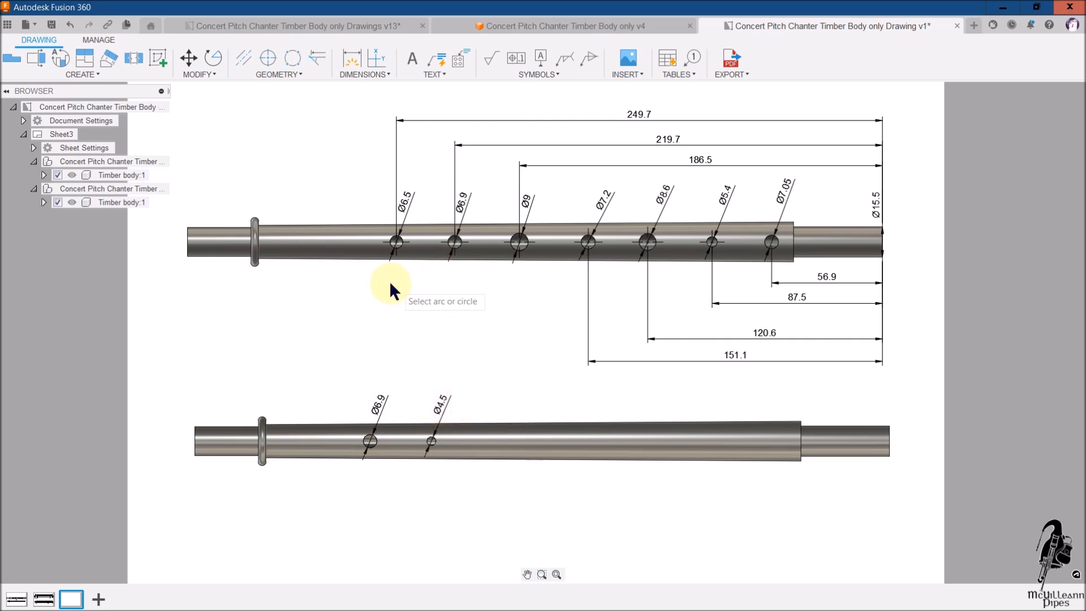
Add a linear dimension from the smaller tonehole of the lower view to the plain tenon end, placed below the body
{"action": "left_click", "coordinate": [362, 74]}
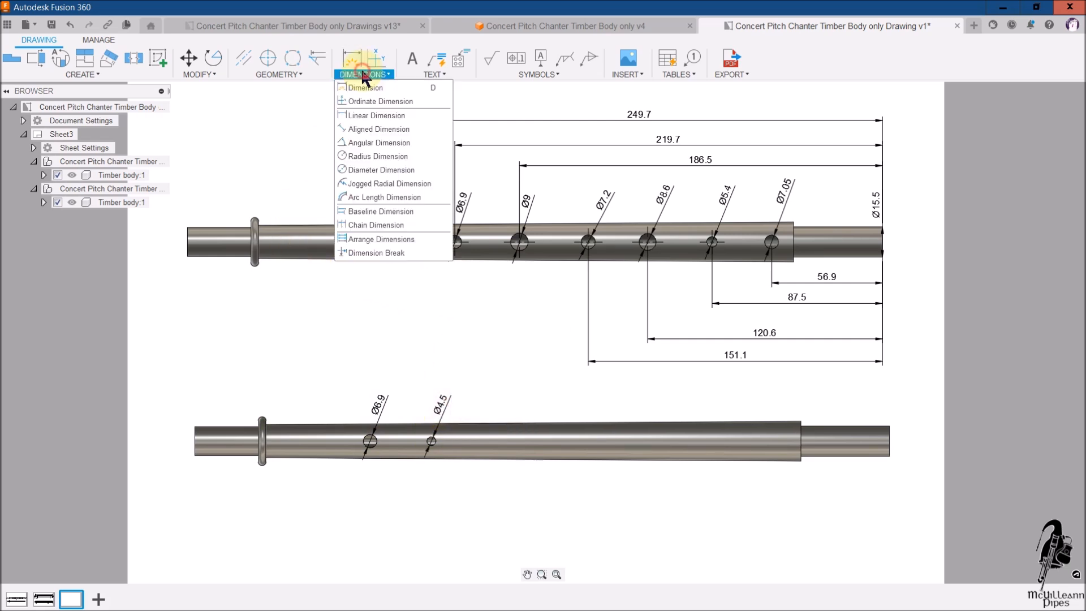
{"action": "left_click", "coordinate": [381, 112]}
{"action": "scroll", "coordinate": [421, 486], "scroll_direction": "up", "scroll_amount": 5}
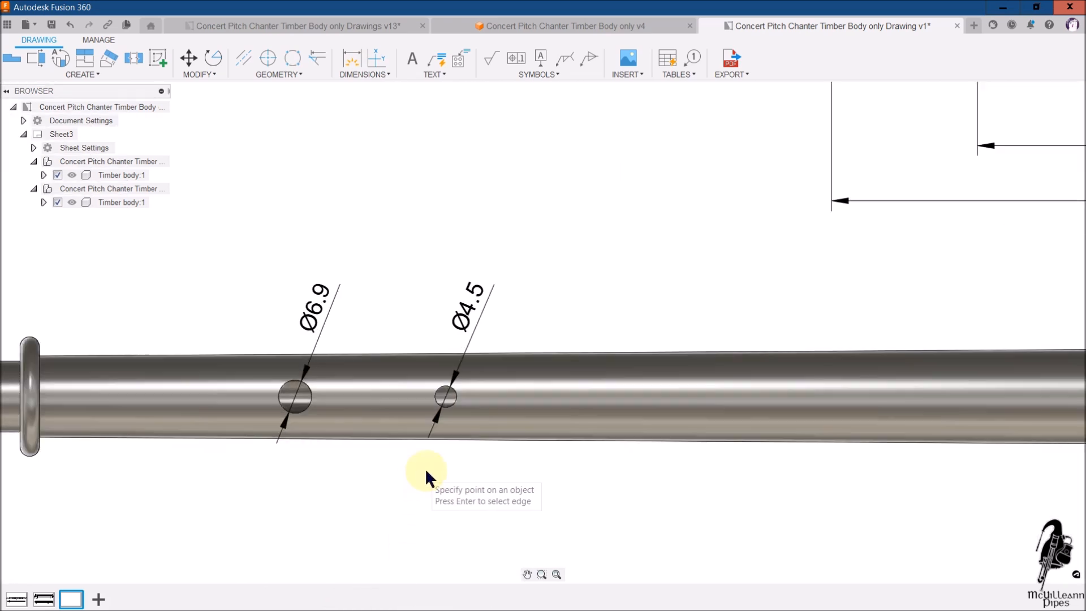
{"action": "left_click", "coordinate": [451, 384]}
{"action": "scroll", "coordinate": [447, 388], "scroll_direction": "down", "scroll_amount": 6}
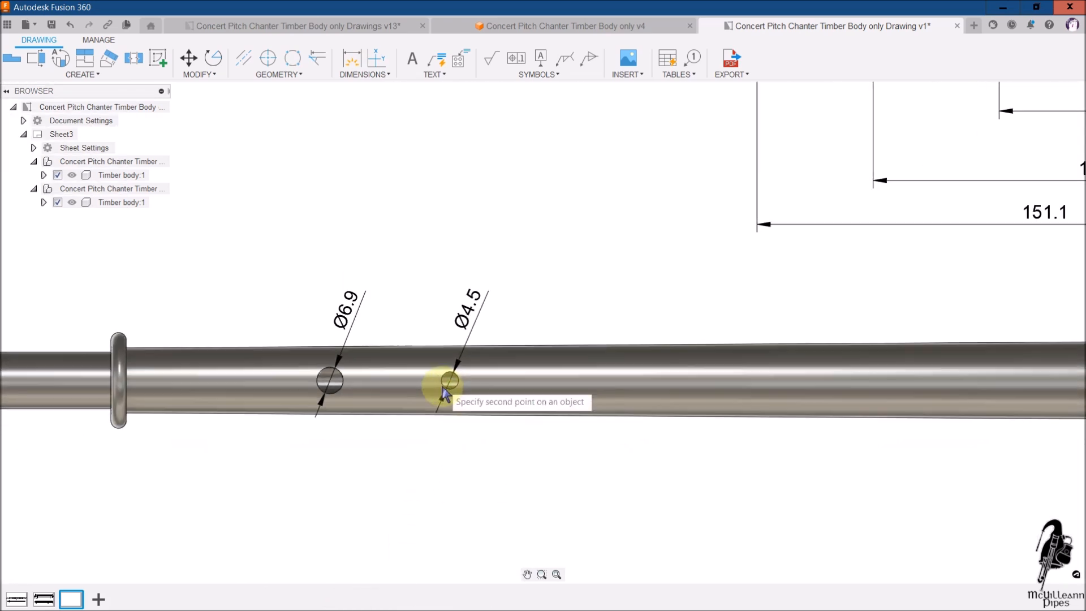
{"action": "scroll", "coordinate": [437, 398], "scroll_direction": "up", "scroll_amount": 3}
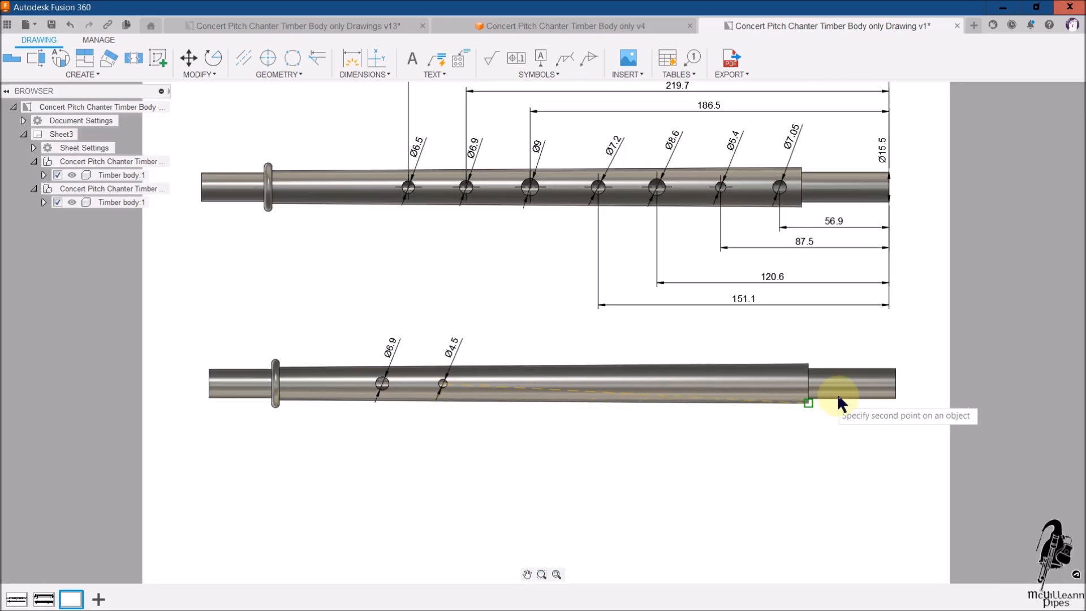
{"action": "left_click", "coordinate": [894, 382]}
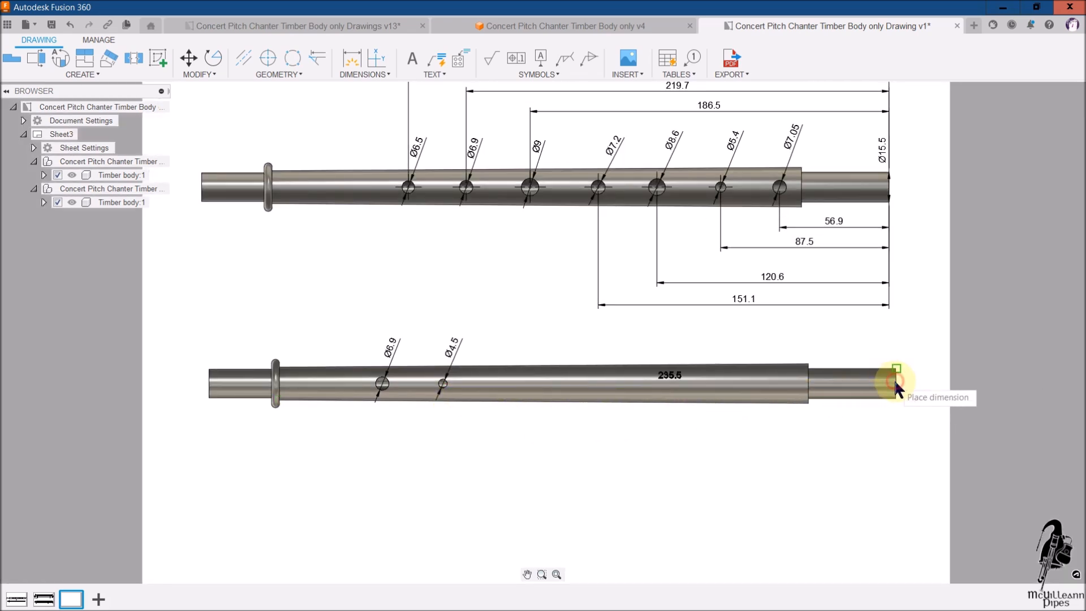
{"action": "left_click", "coordinate": [806, 437]}
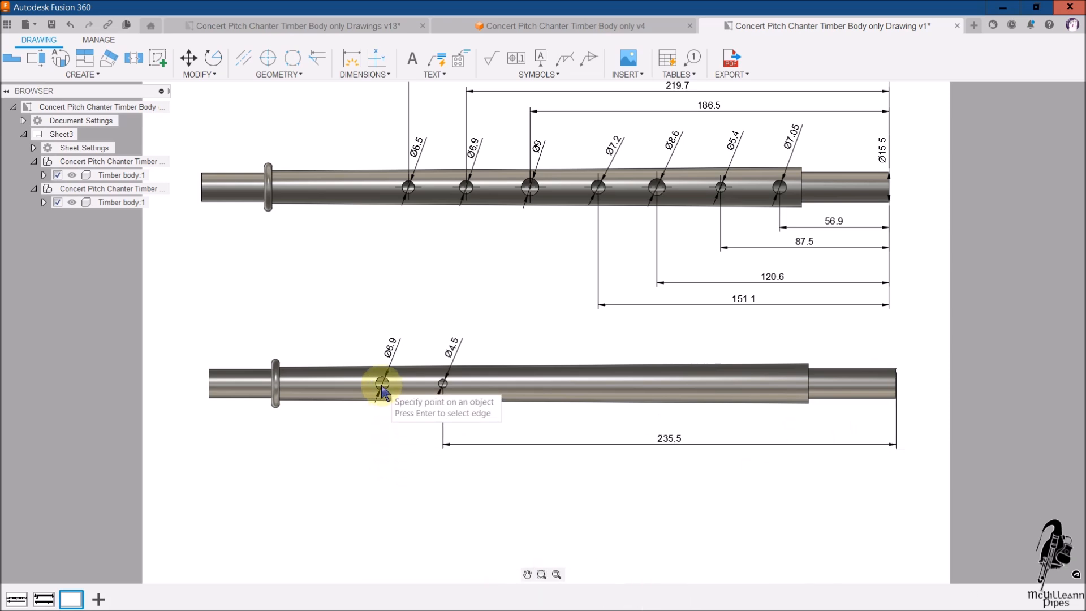
Add a linear dimension from the larger tonehole of the lower view to the plain tenon end, below the previous one
{"action": "scroll", "coordinate": [388, 386], "scroll_direction": "up", "scroll_amount": 8}
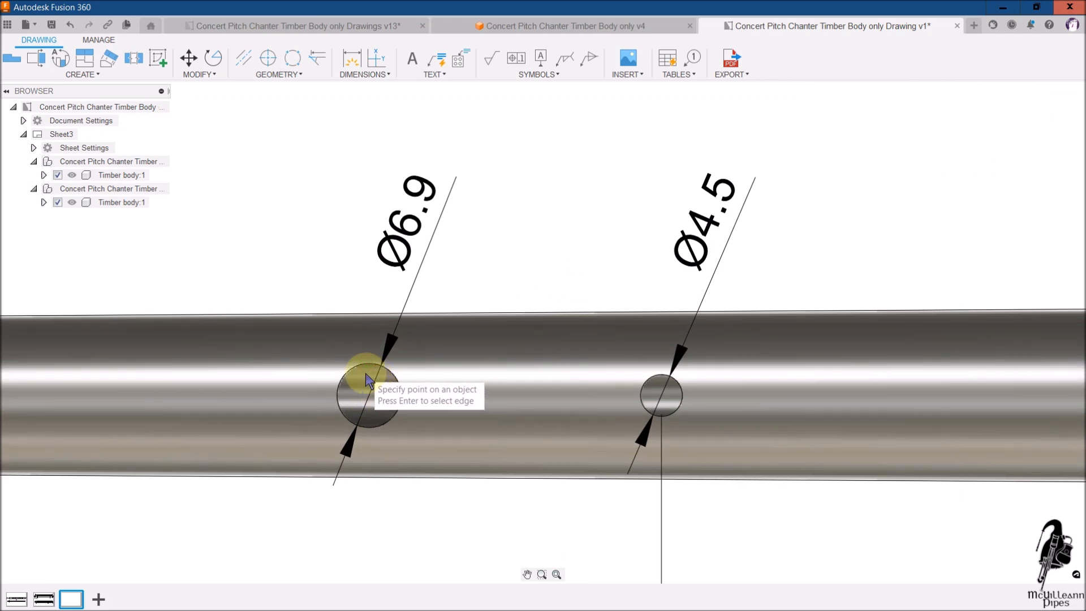
{"action": "left_click", "coordinate": [369, 428]}
{"action": "scroll", "coordinate": [362, 429], "scroll_direction": "down", "scroll_amount": 6}
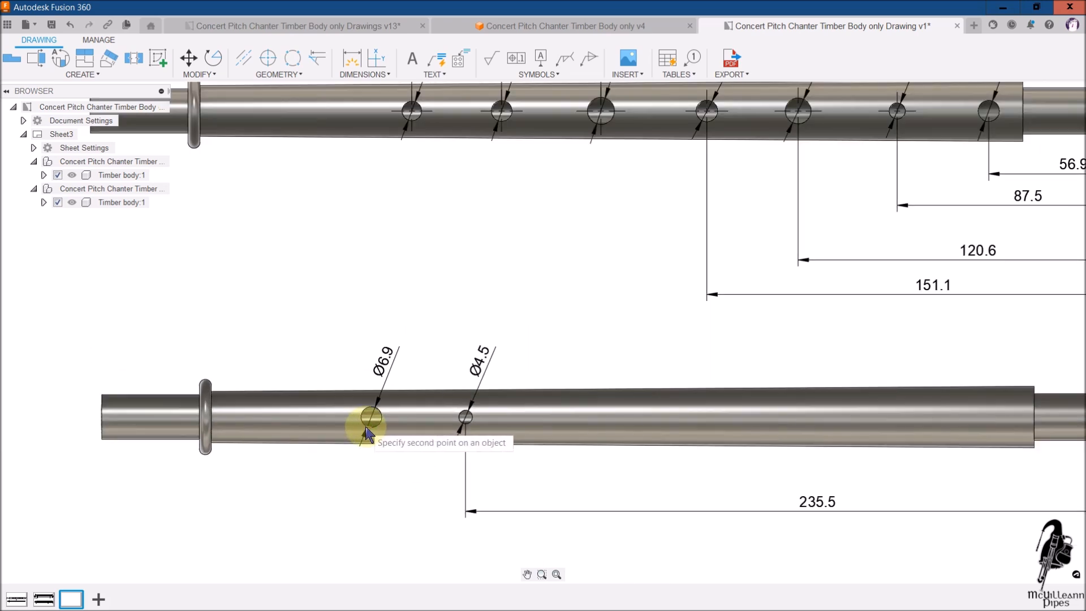
{"action": "scroll", "coordinate": [357, 430], "scroll_direction": "down", "scroll_amount": 2}
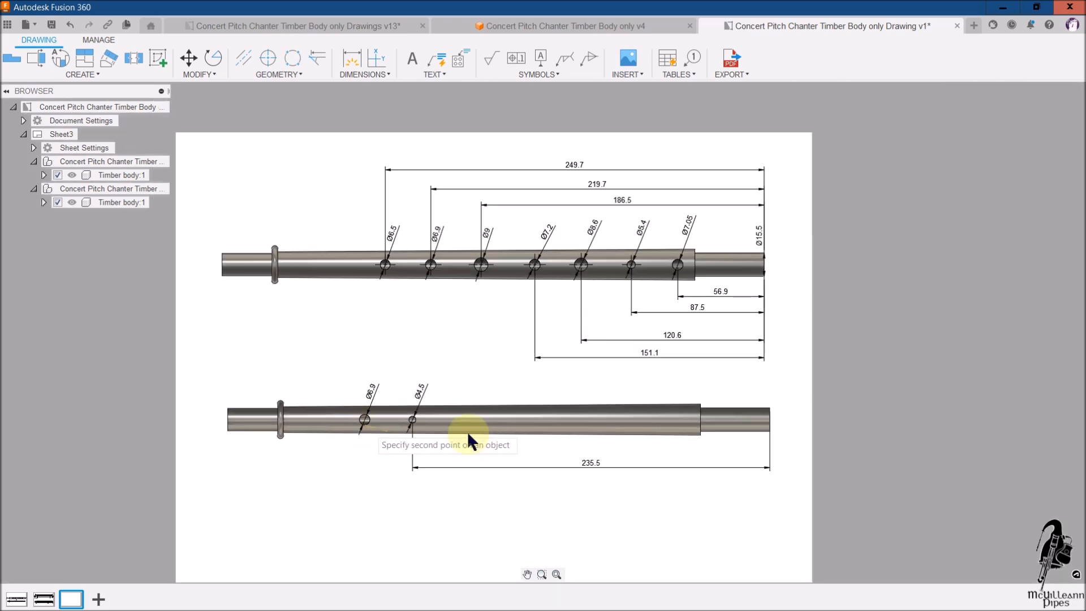
{"action": "left_click", "coordinate": [769, 428]}
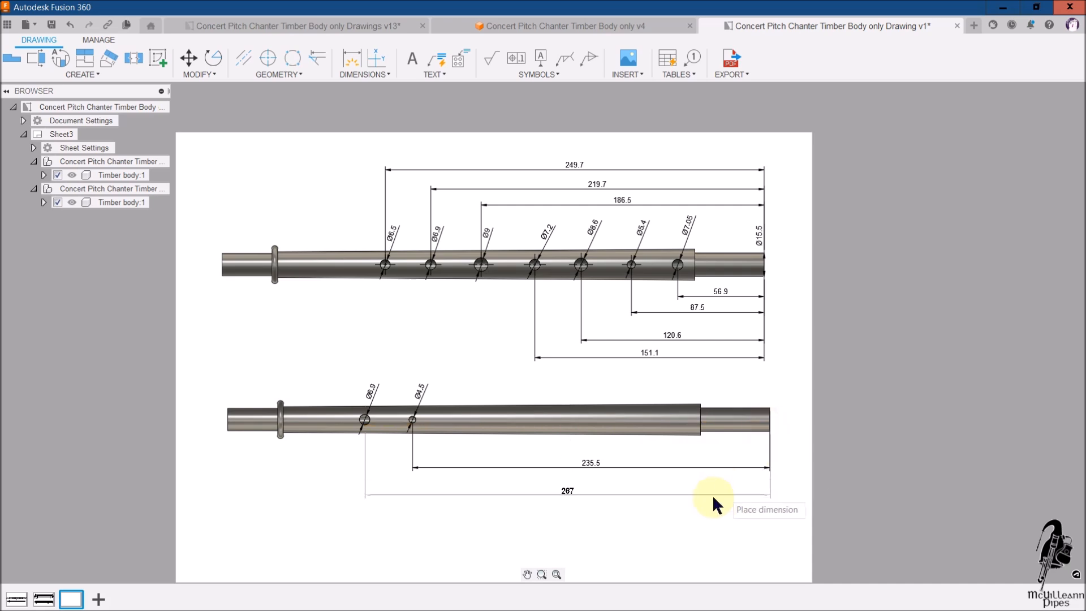
{"action": "left_click", "coordinate": [567, 501]}
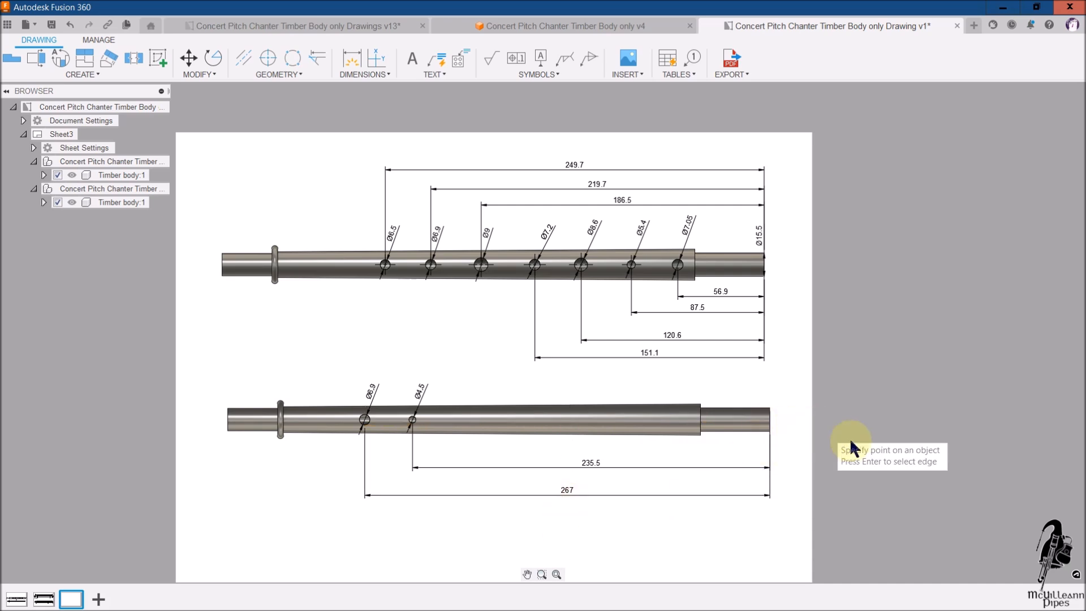
Rename the third sheet as Toneholes
{"action": "scroll", "coordinate": [881, 443], "scroll_direction": "down", "scroll_amount": 3}
{"action": "scroll", "coordinate": [845, 470], "scroll_direction": "up", "scroll_amount": 2}
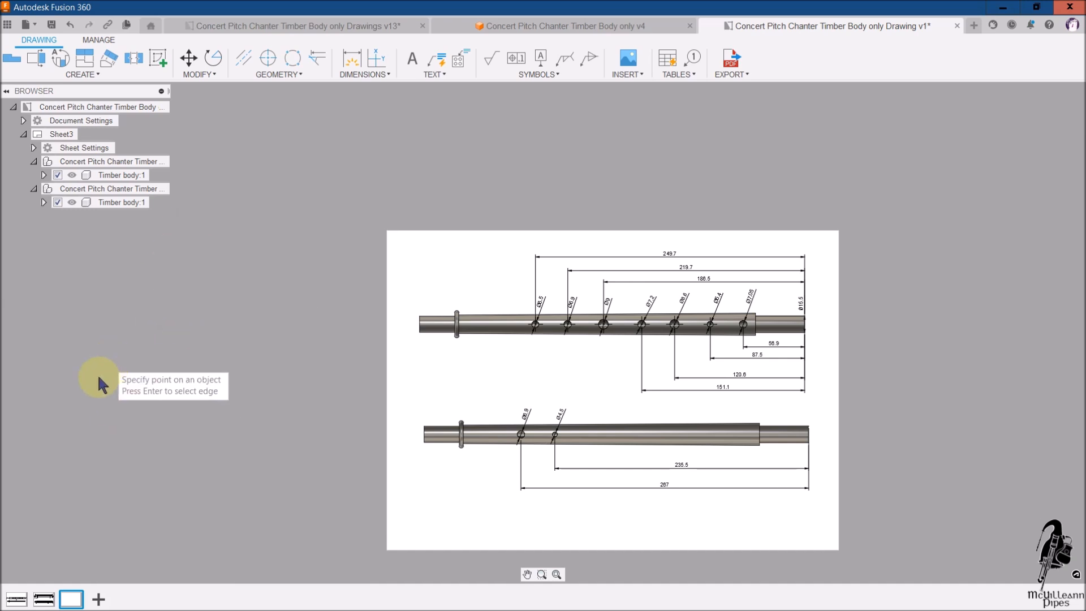
{"action": "right_click", "coordinate": [75, 601]}
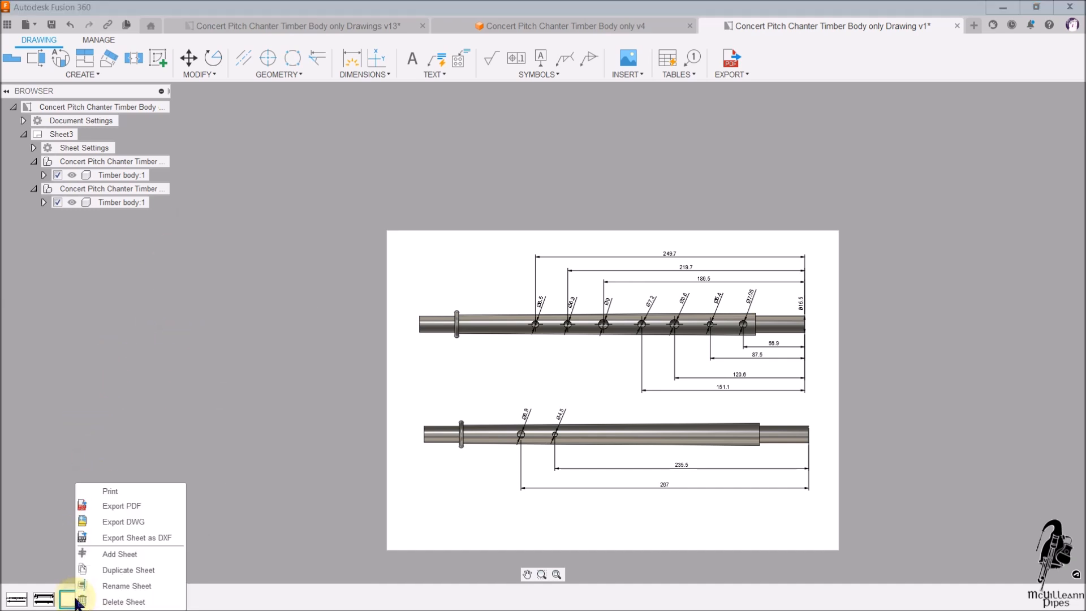
{"action": "left_click", "coordinate": [130, 585]}
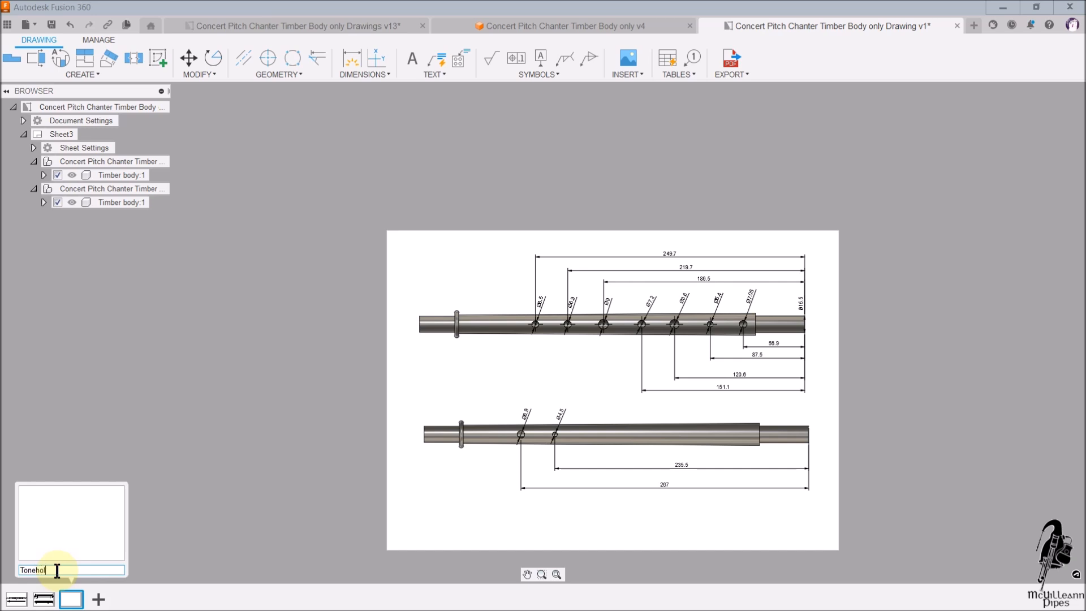
{"action": "key", "text": "Return"}
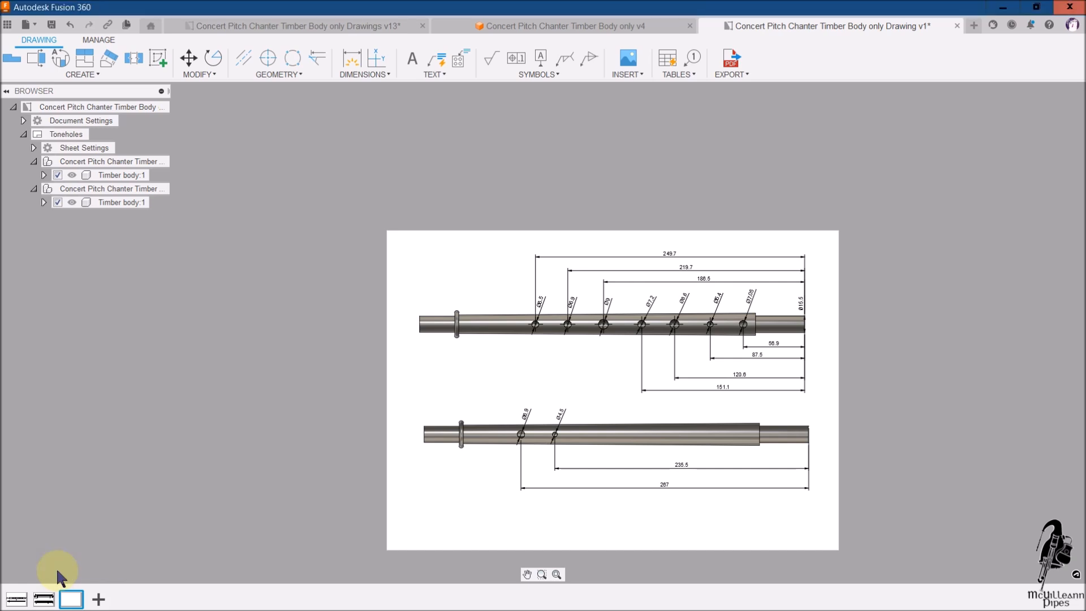
Open the second sheet, with the sectioned and dimensioned views, and rename it as Dimensions
{"action": "left_click", "coordinate": [45, 600]}
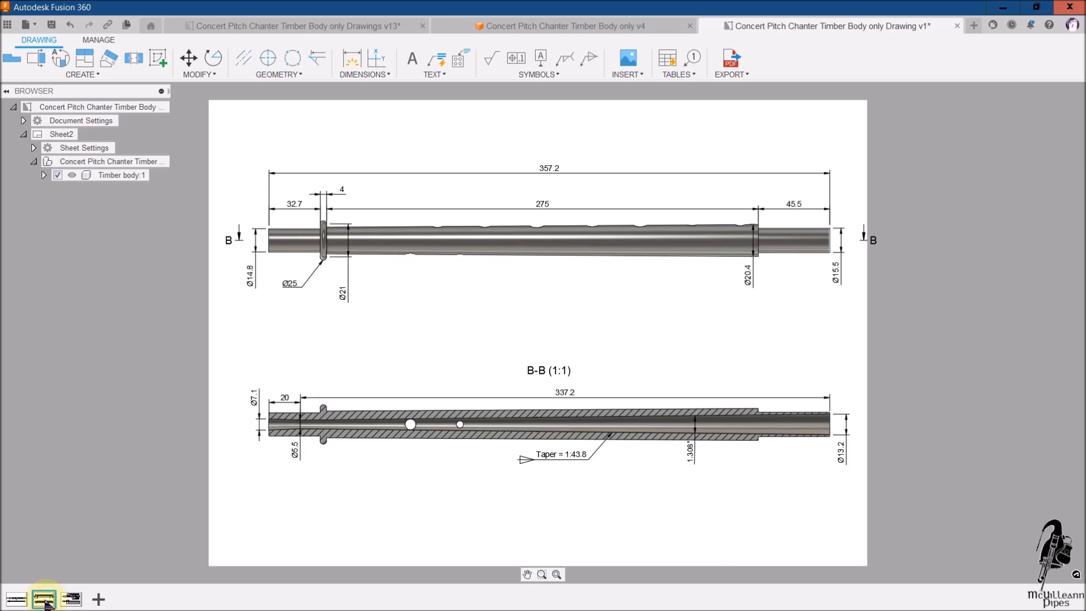
{"action": "right_click", "coordinate": [45, 601]}
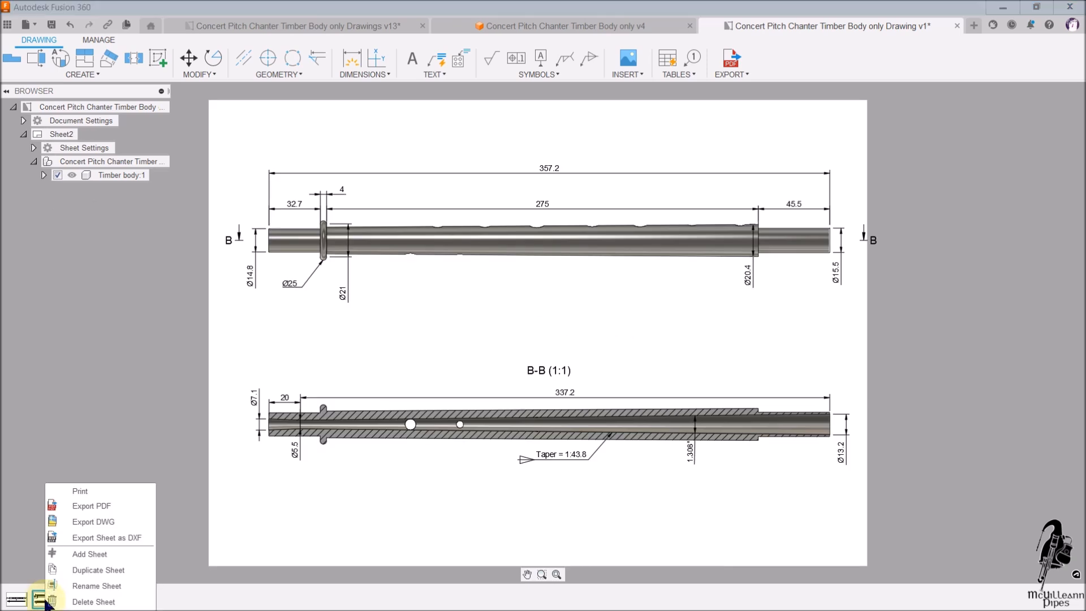
{"action": "left_click", "coordinate": [87, 590]}
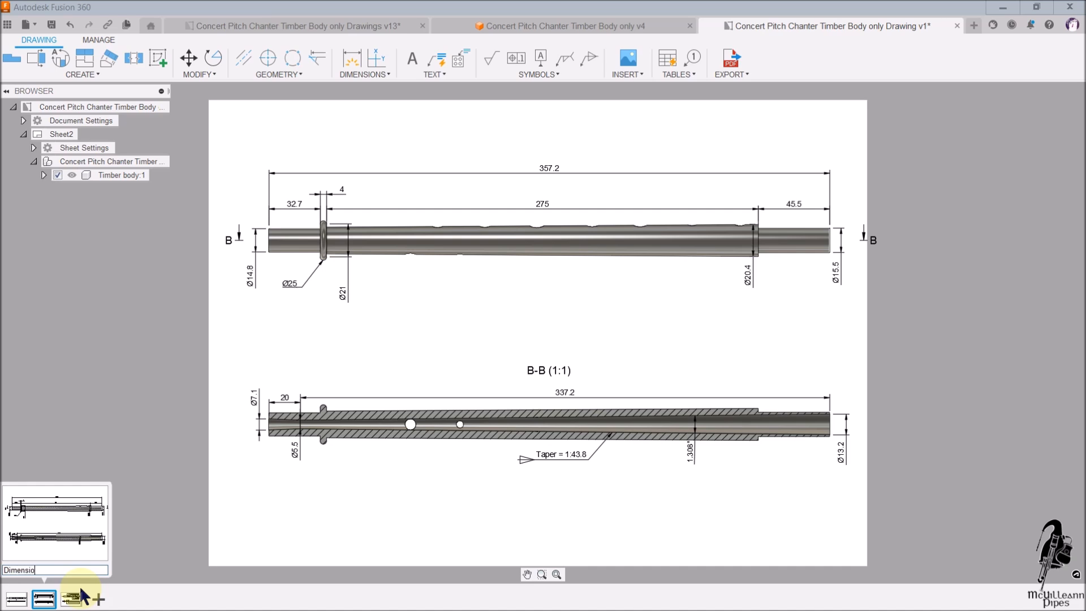
{"action": "type", "text": "Dimensions"}
{"action": "key", "text": "Return"}
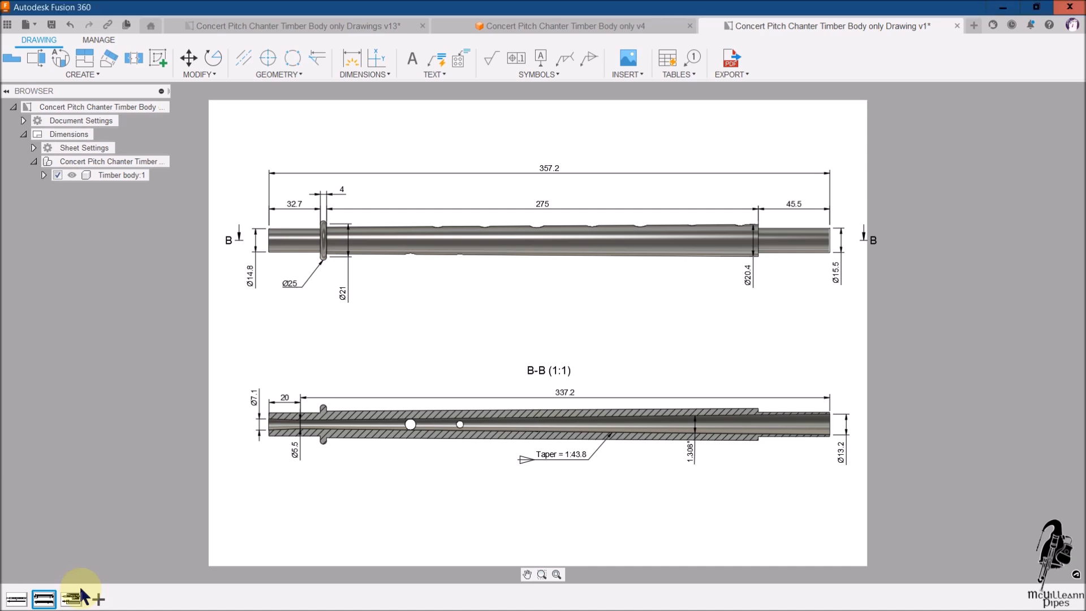
Rename the first sheet as Overview
{"action": "right_click", "coordinate": [45, 600]}
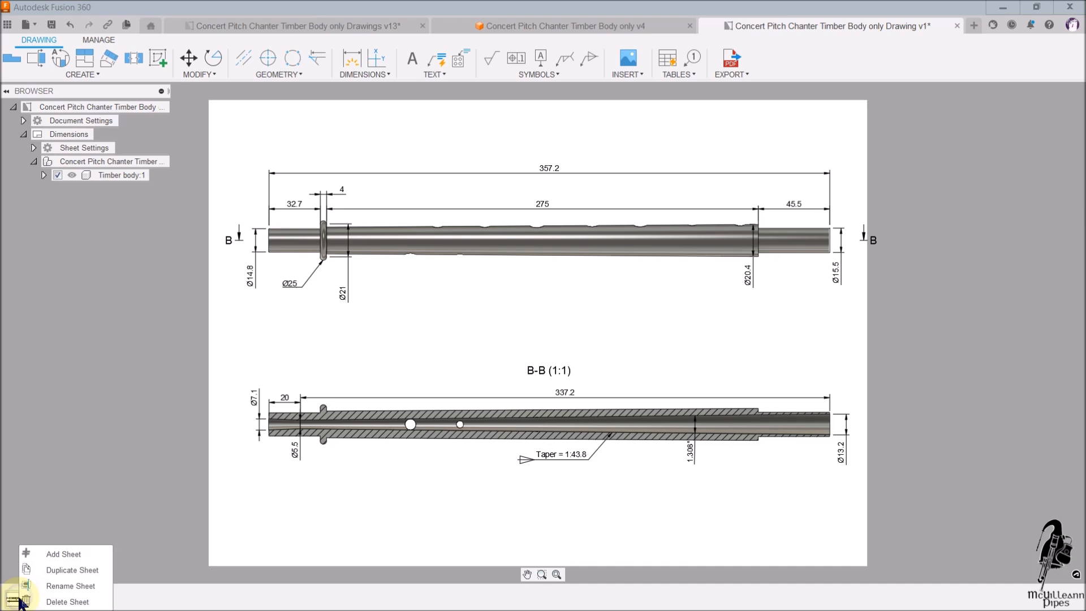
{"action": "left_click", "coordinate": [63, 585]}
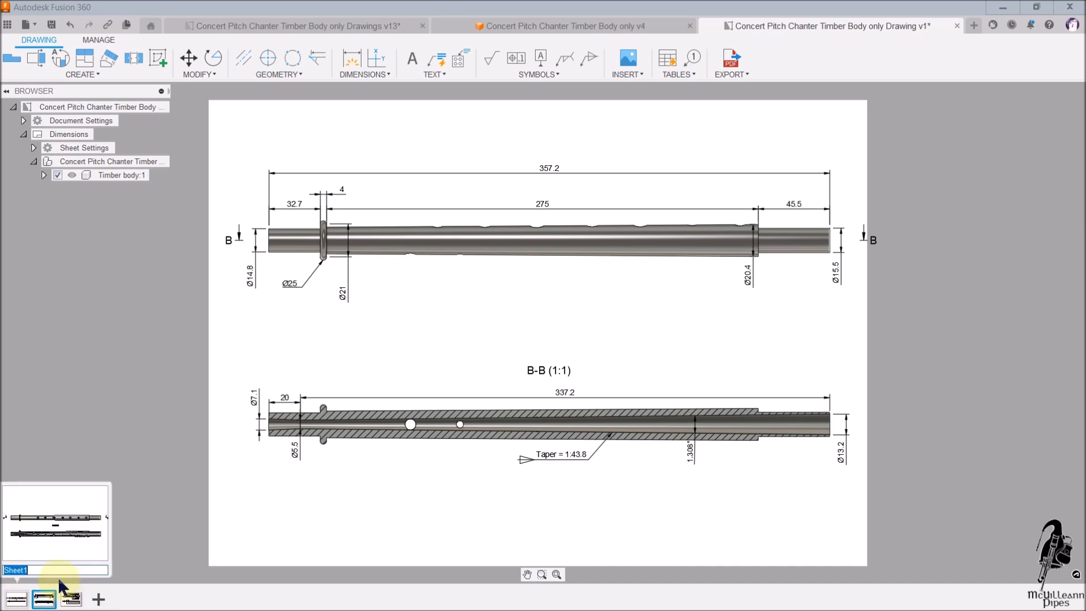
{"action": "type", "text": "Overview"}
{"action": "key", "text": "Return"}
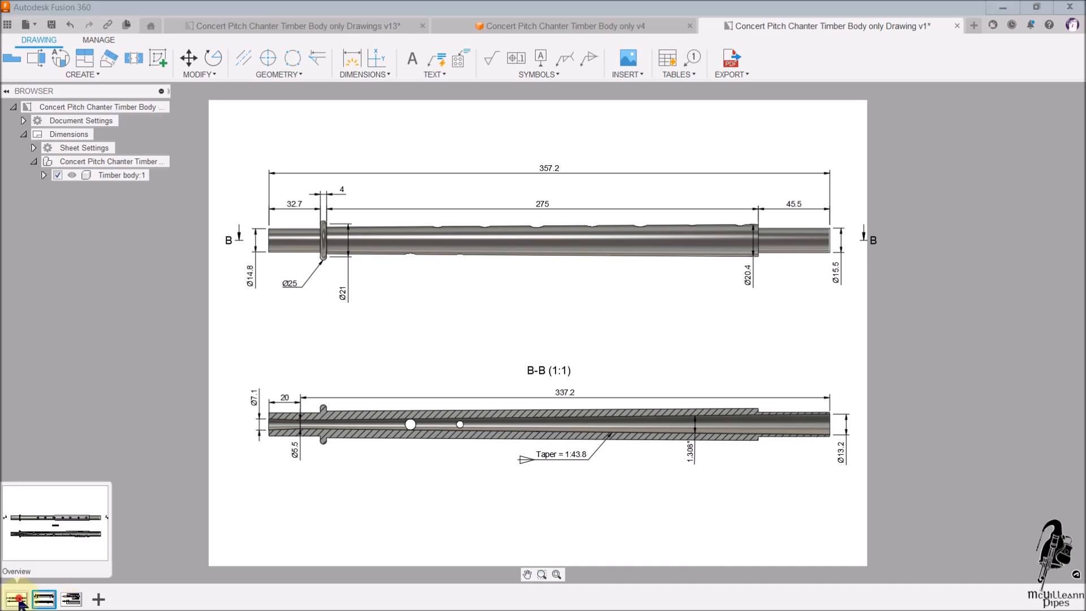
Look through the Overview, Dimensions and Toneholes sheets in order
{"action": "left_click", "coordinate": [17, 599]}
{"action": "left_click", "coordinate": [44, 600]}
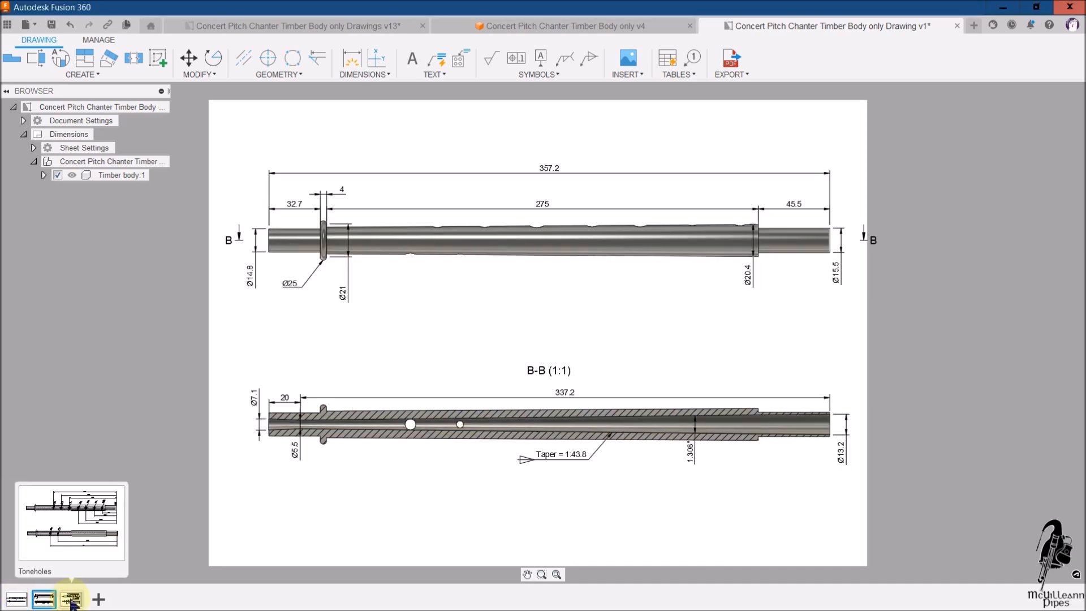
{"action": "left_click", "coordinate": [71, 600]}
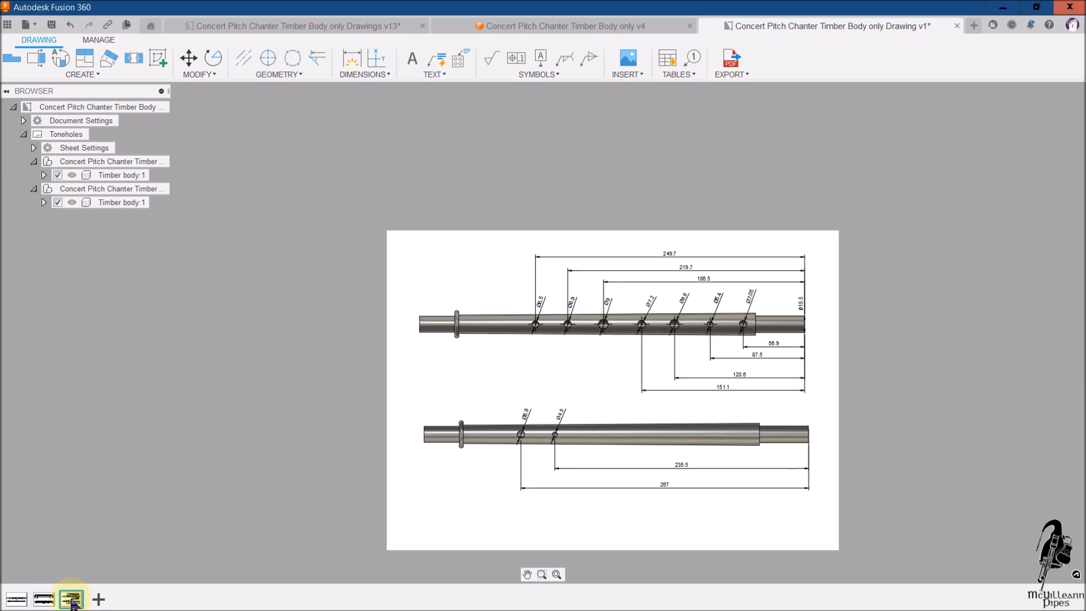